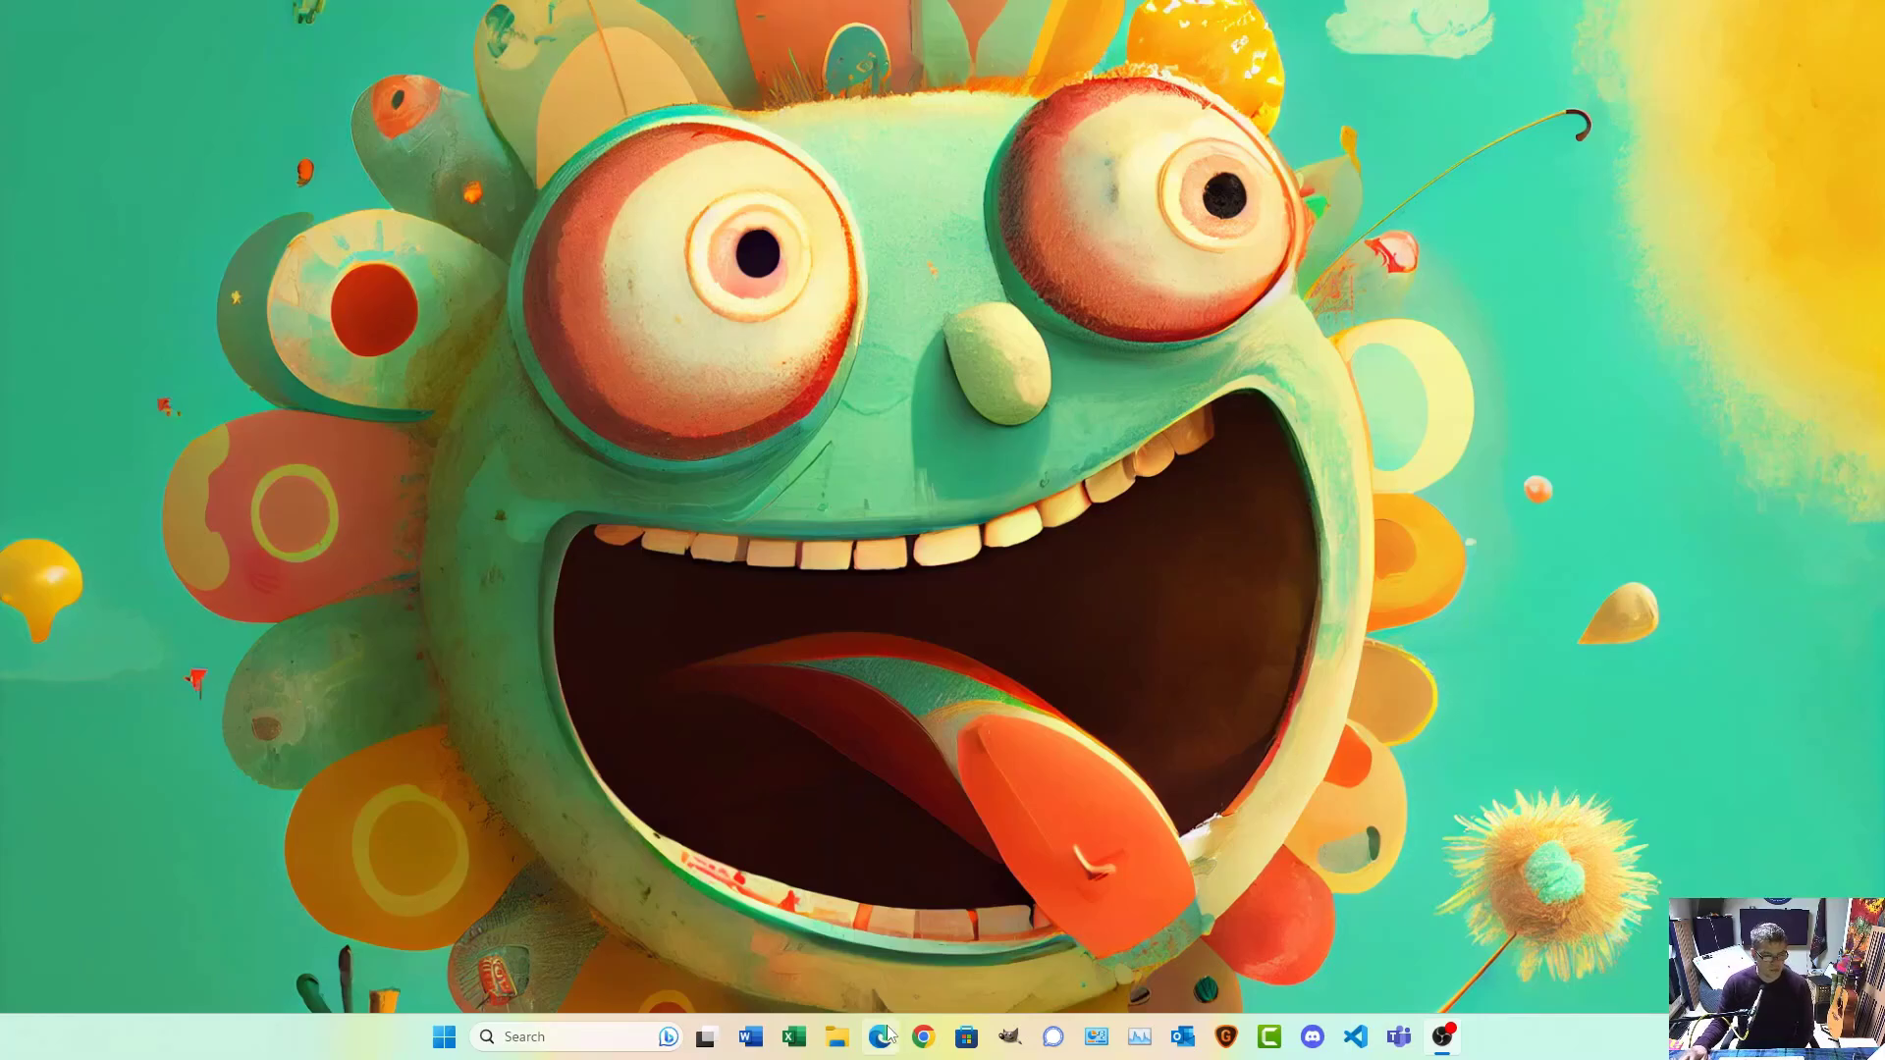
Step: Launch Chrome and open the NightCafe Creator bookmark from the _AiArt bookmark folder
{"action": "left_click", "coordinate": [923, 1037]}
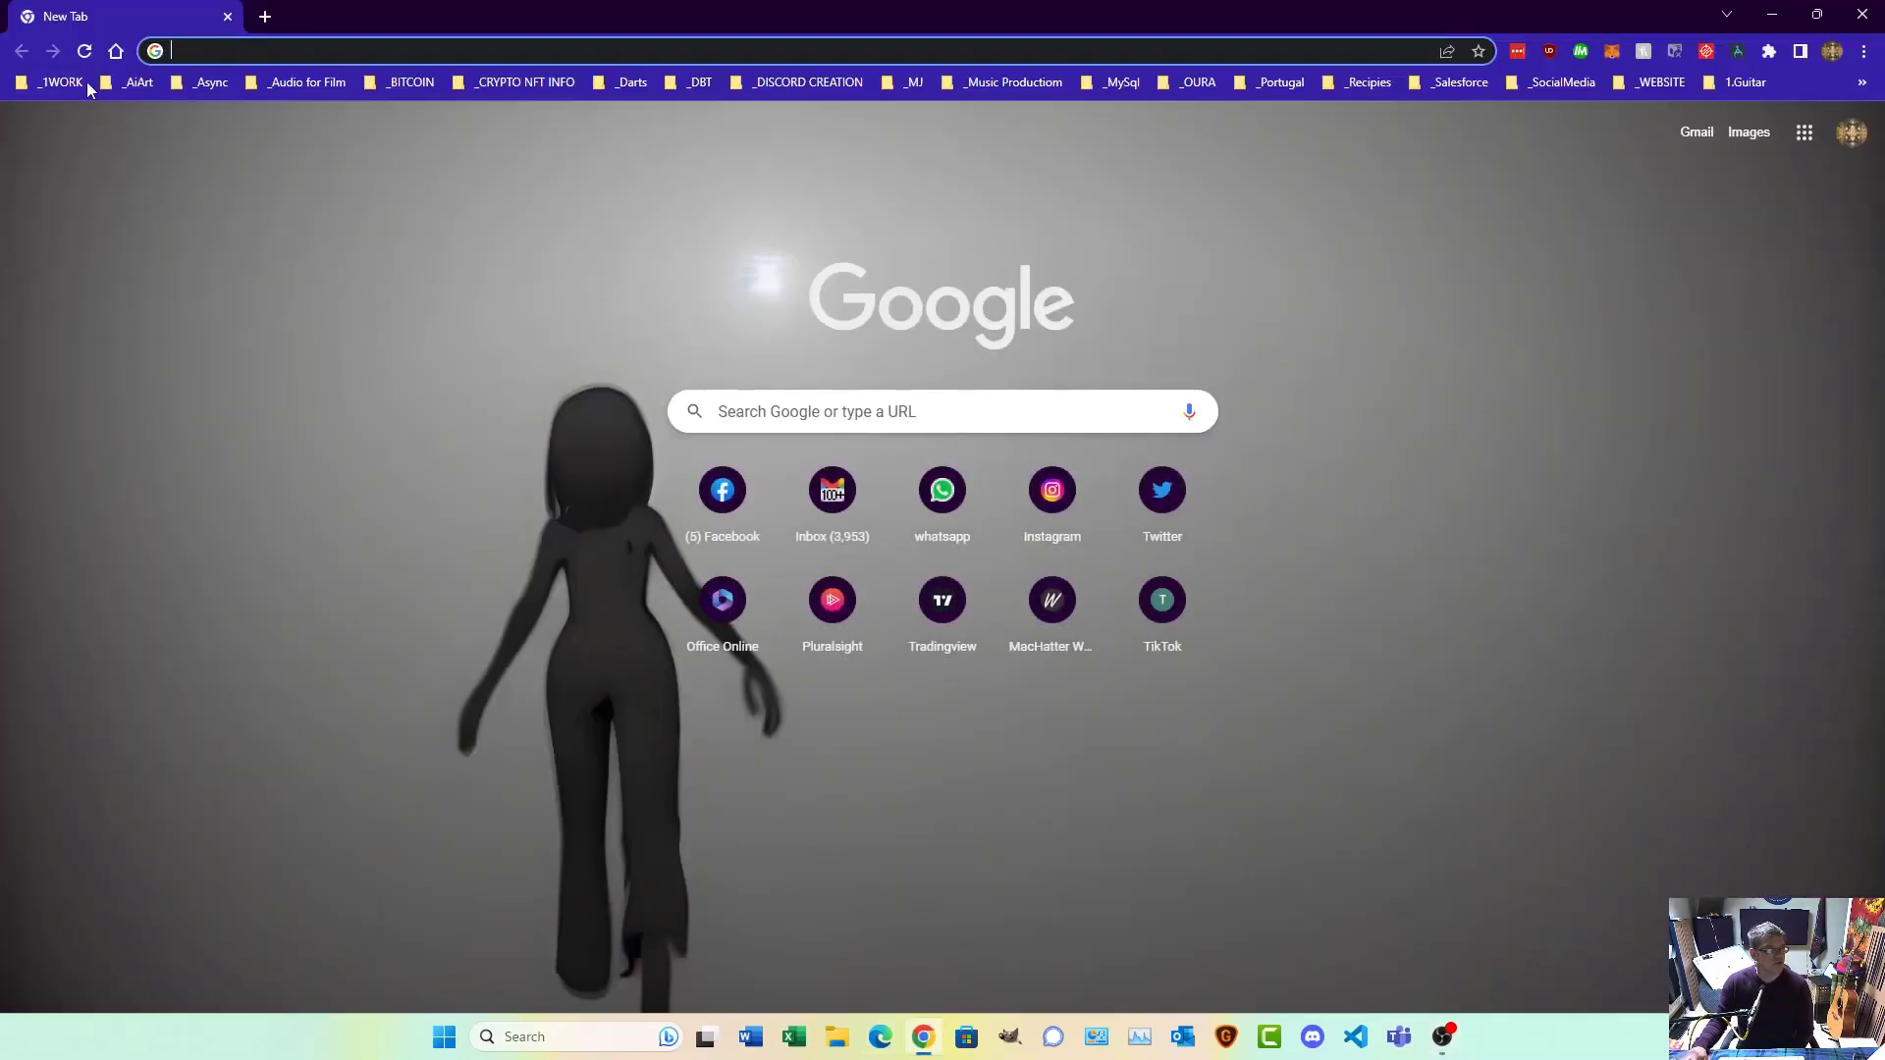
{"action": "left_click", "coordinate": [130, 83]}
{"action": "left_click", "coordinate": [141, 203]}
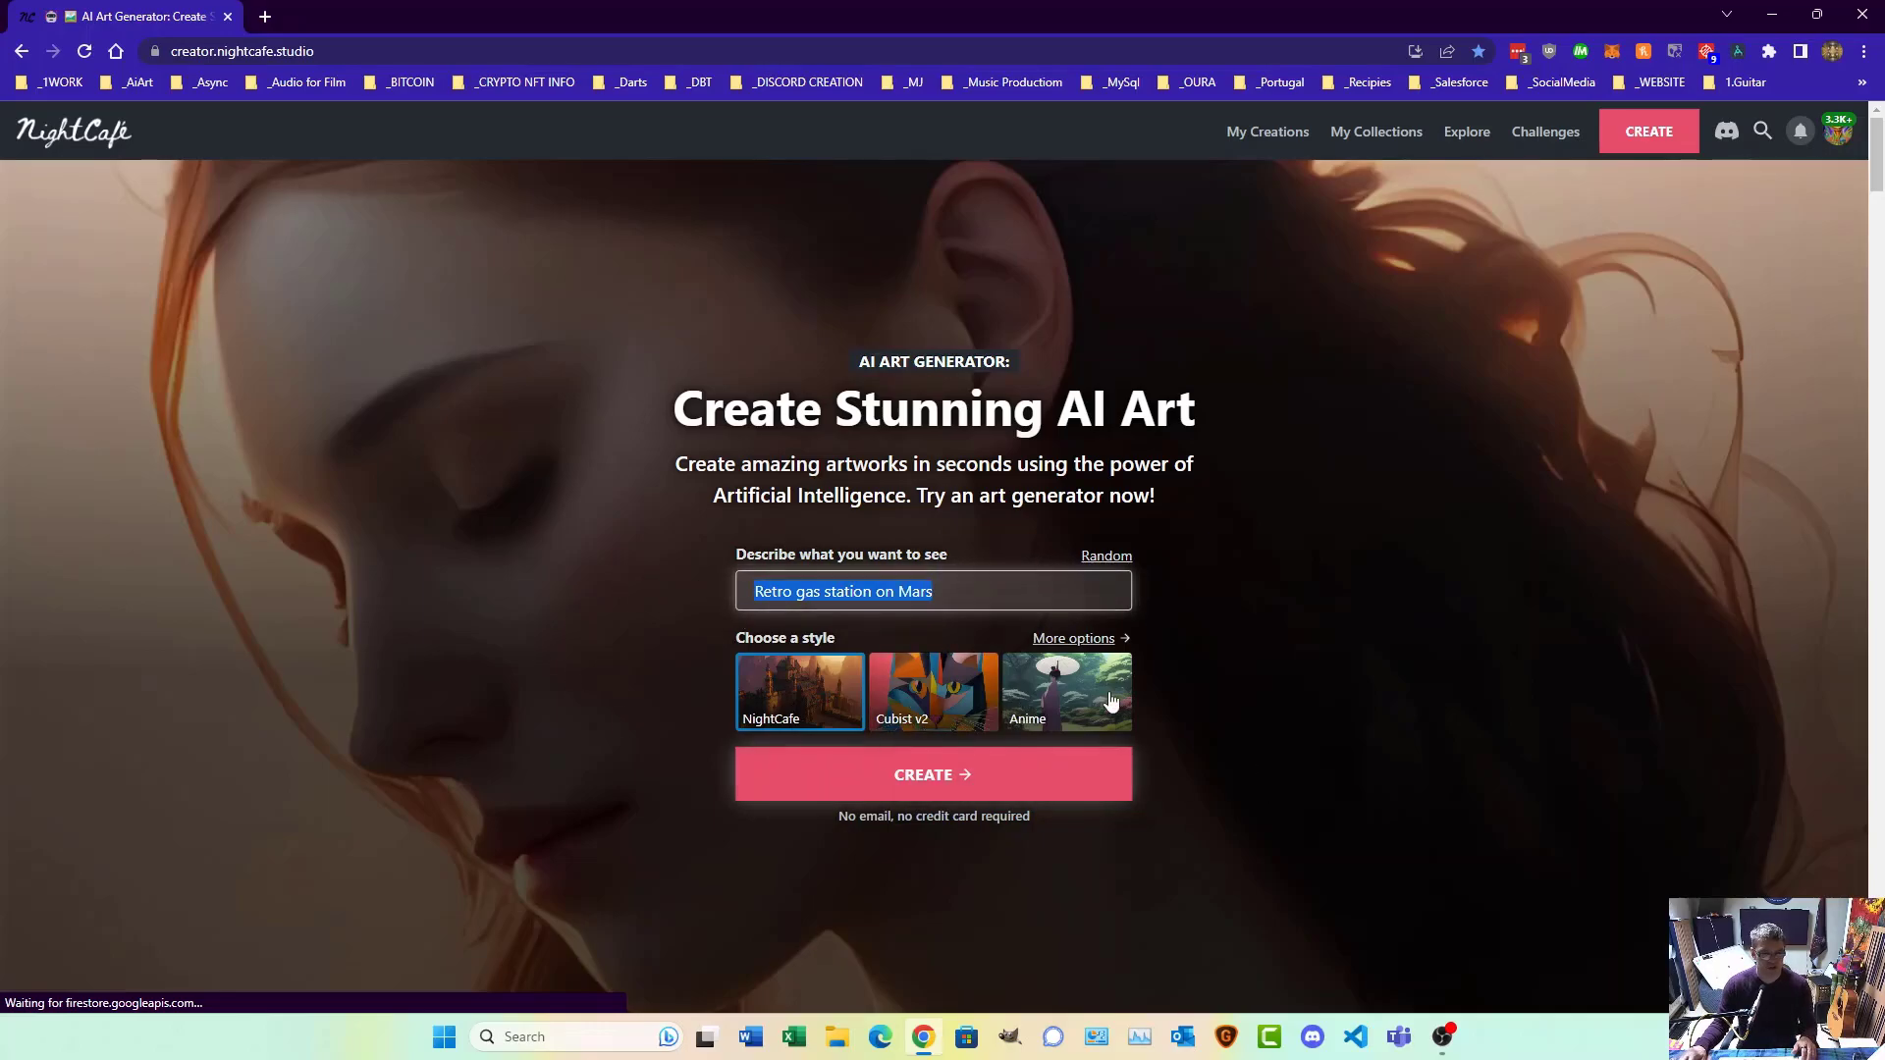
Step: Compare the studio Create page, via More options and CREATE, with the landing page
{"action": "left_click", "coordinate": [1112, 644]}
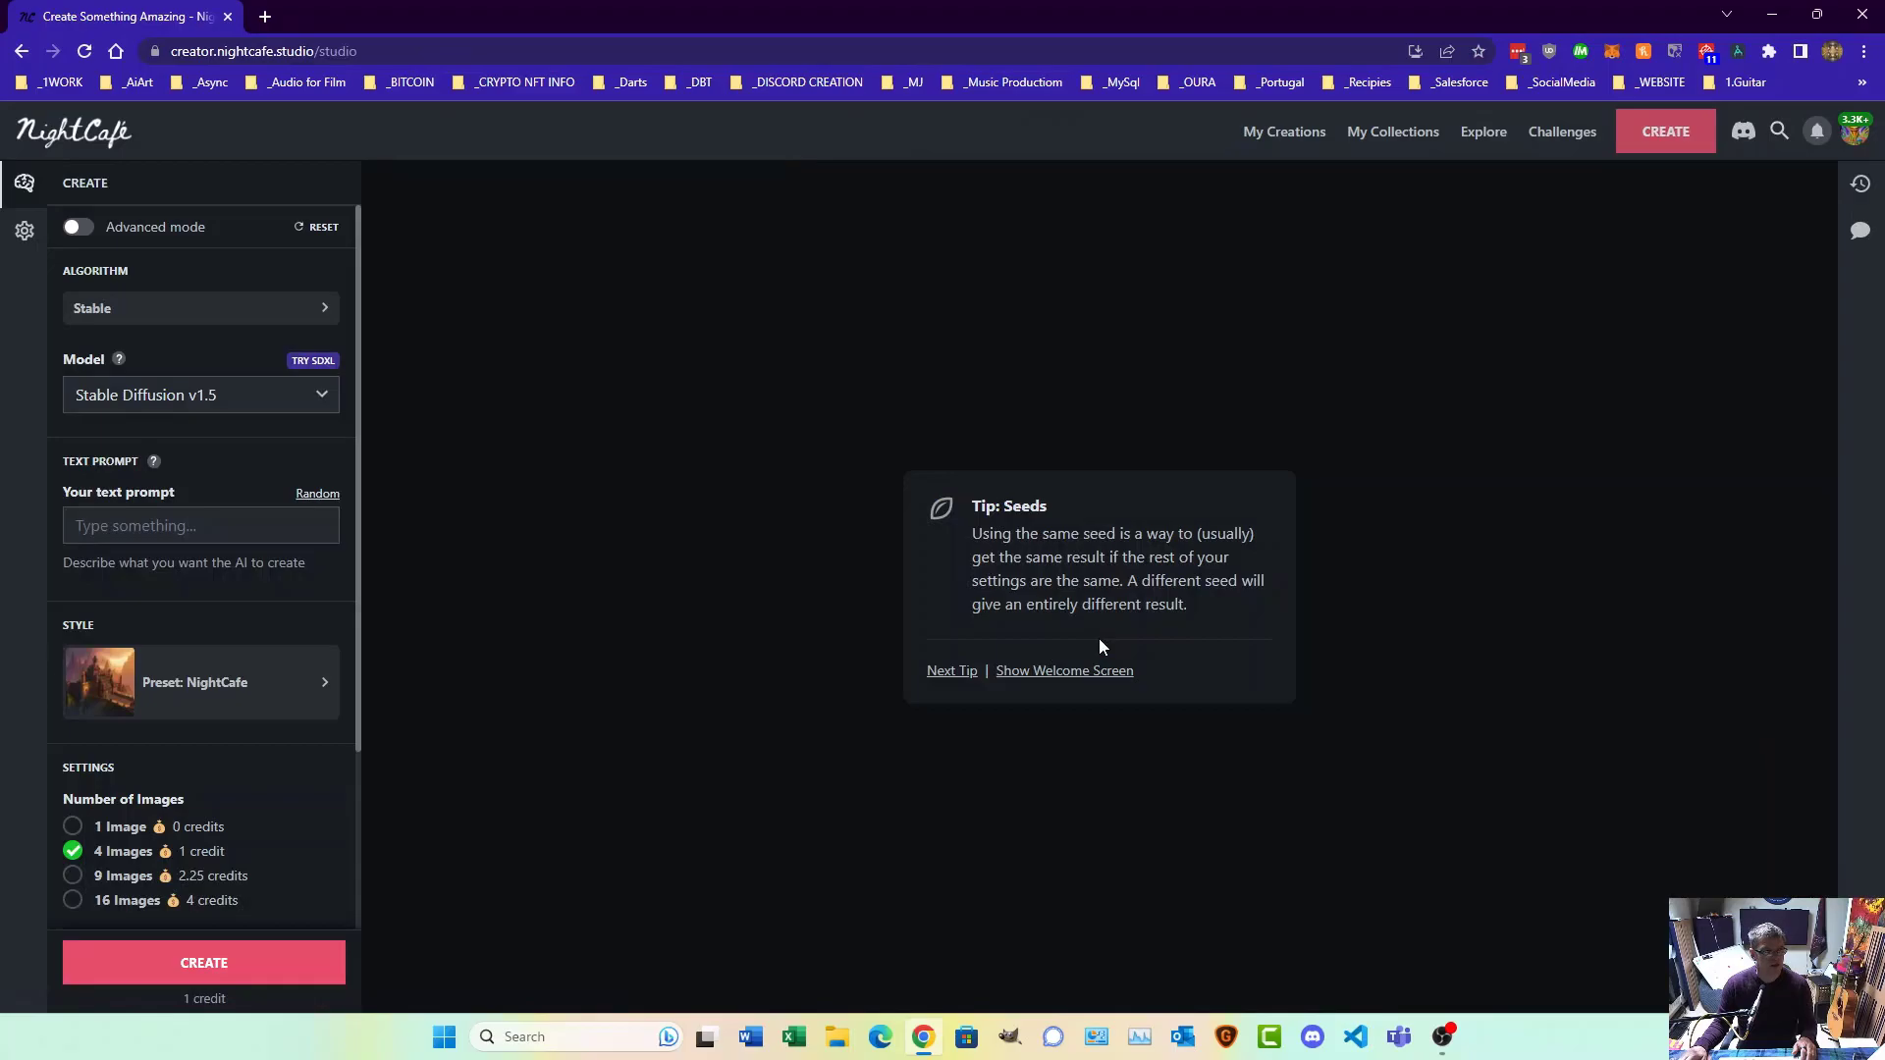
{"action": "left_click", "coordinate": [22, 52]}
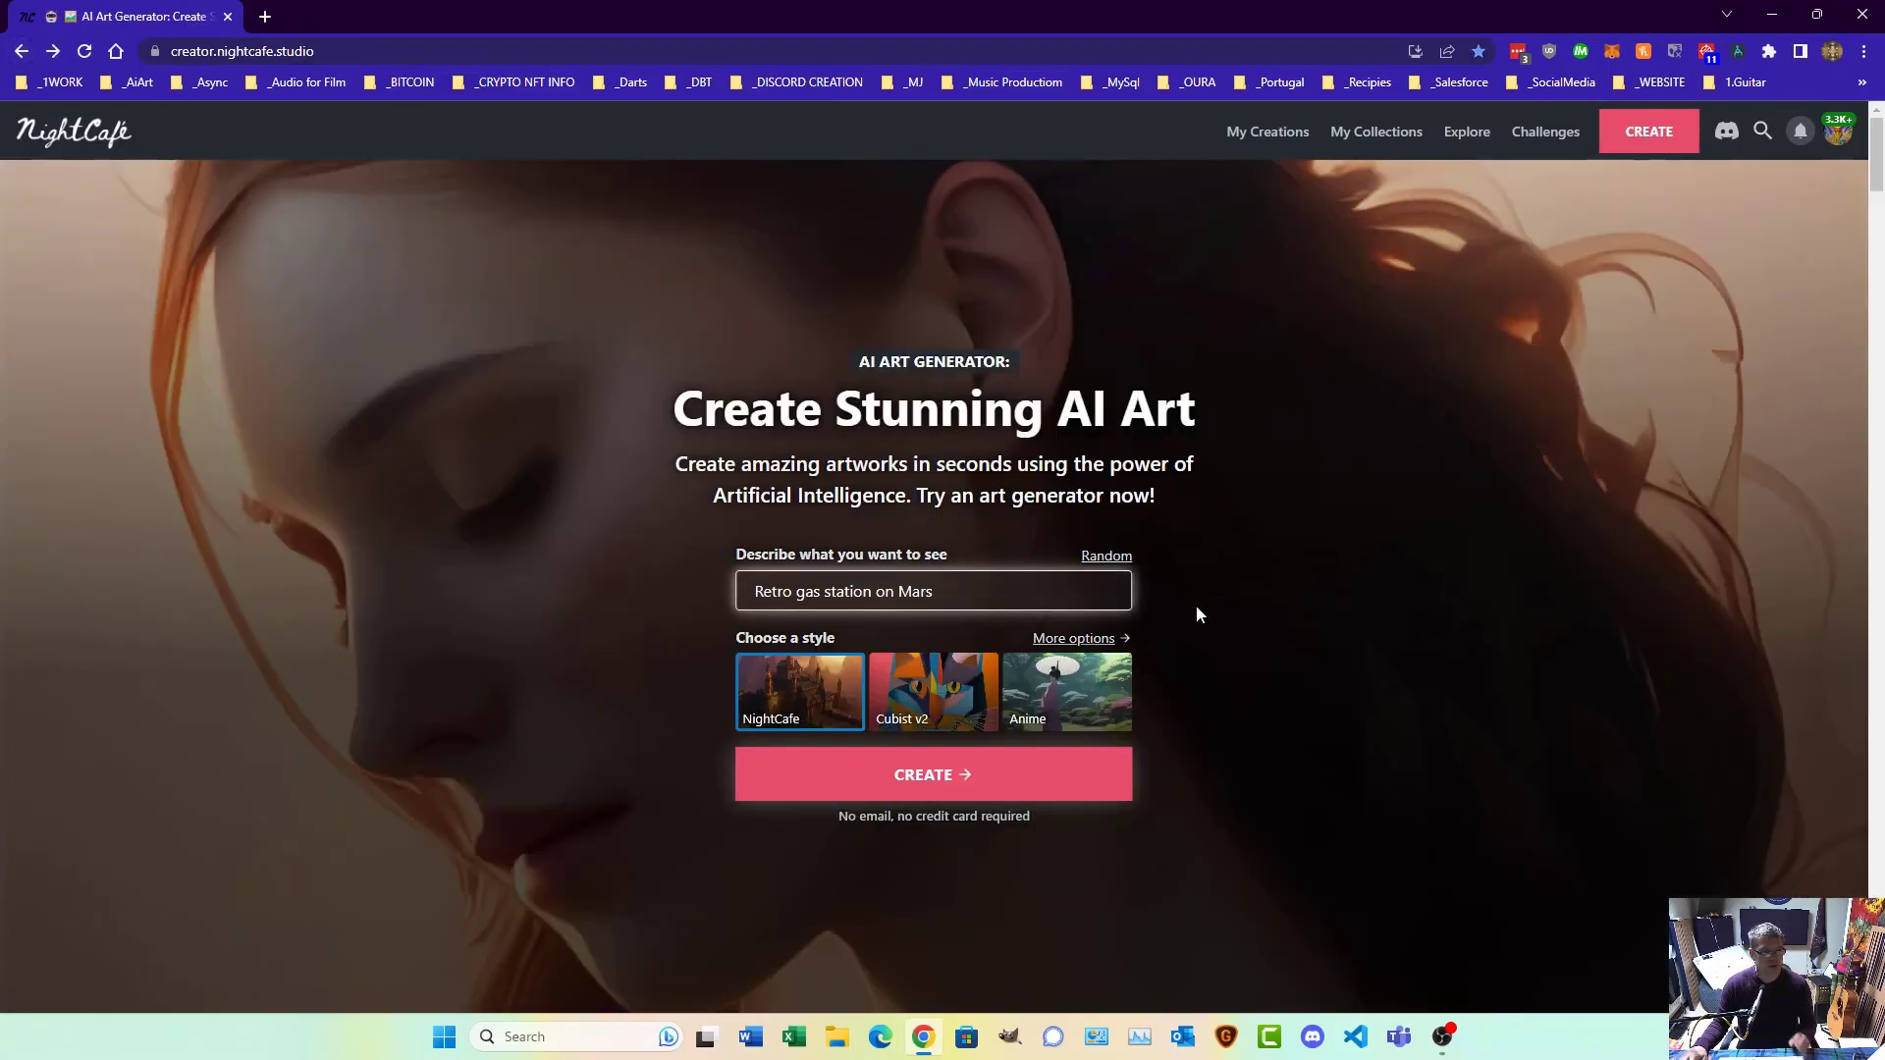
{"action": "left_click", "coordinate": [1089, 646]}
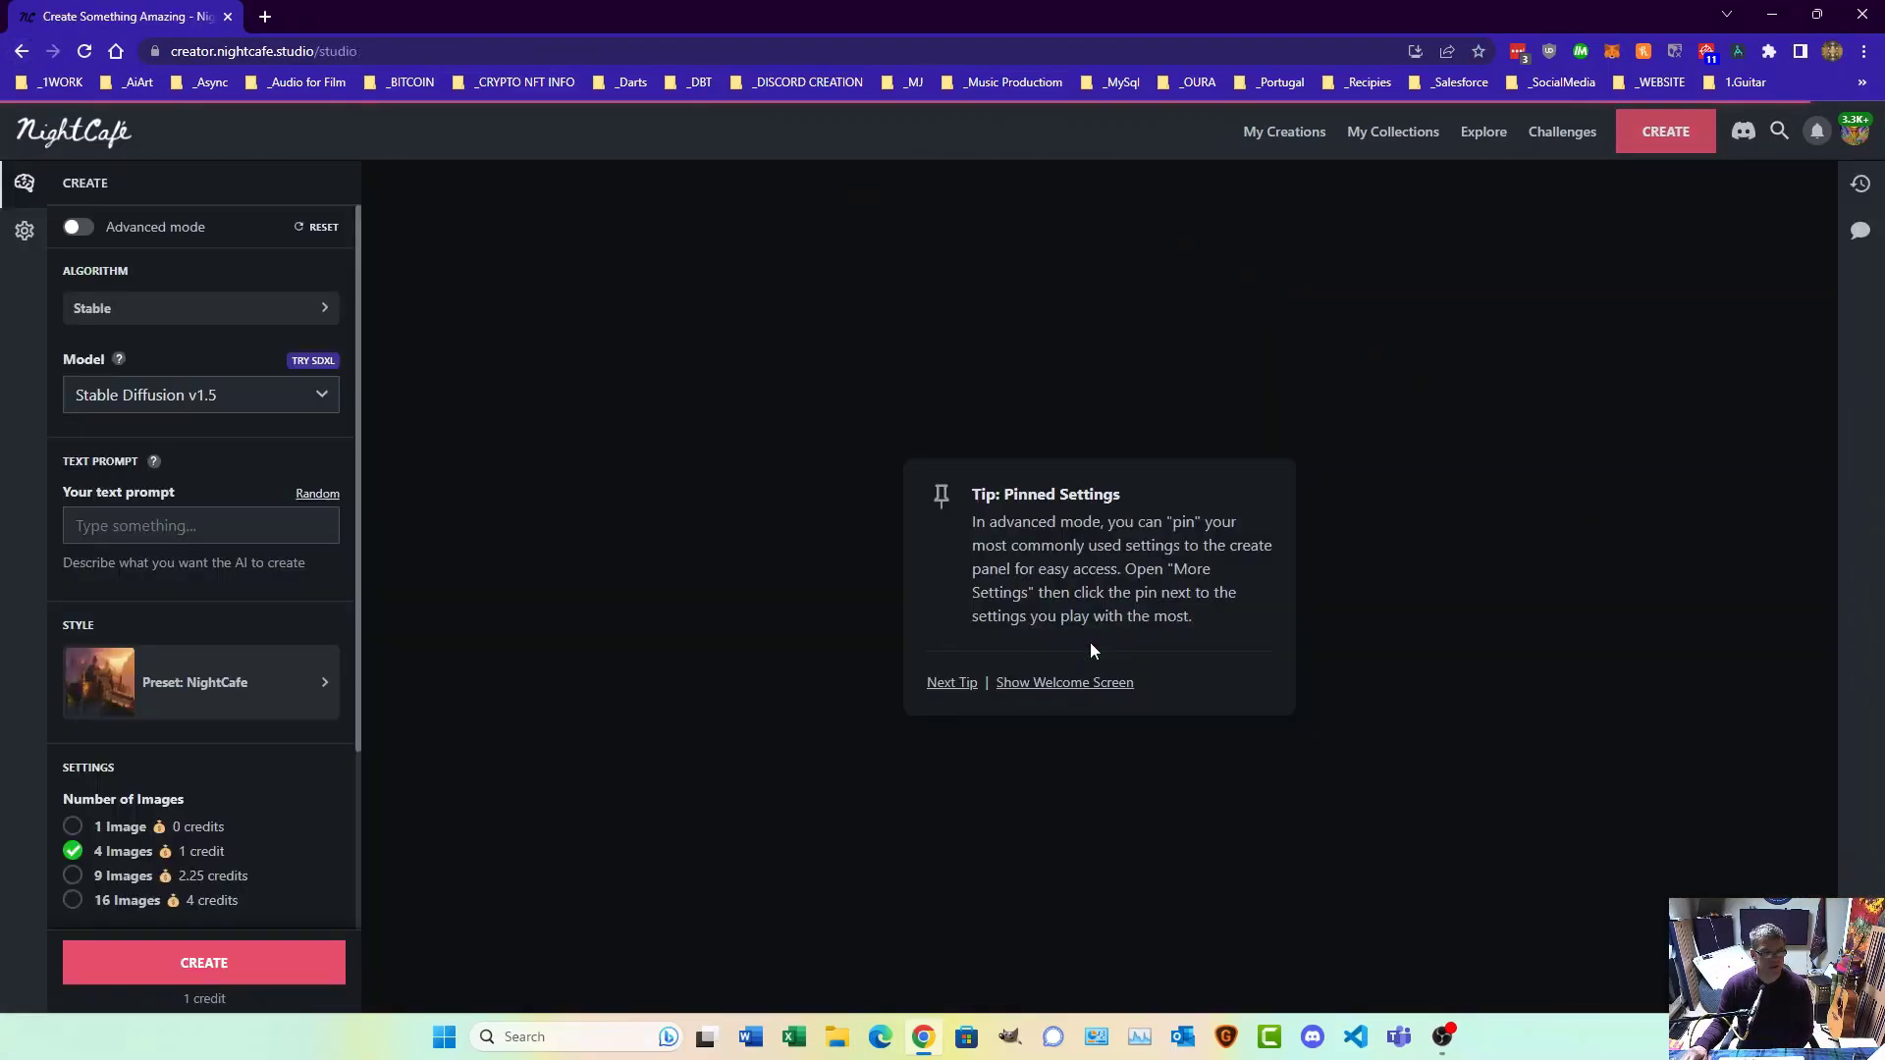
{"action": "left_click", "coordinate": [34, 55]}
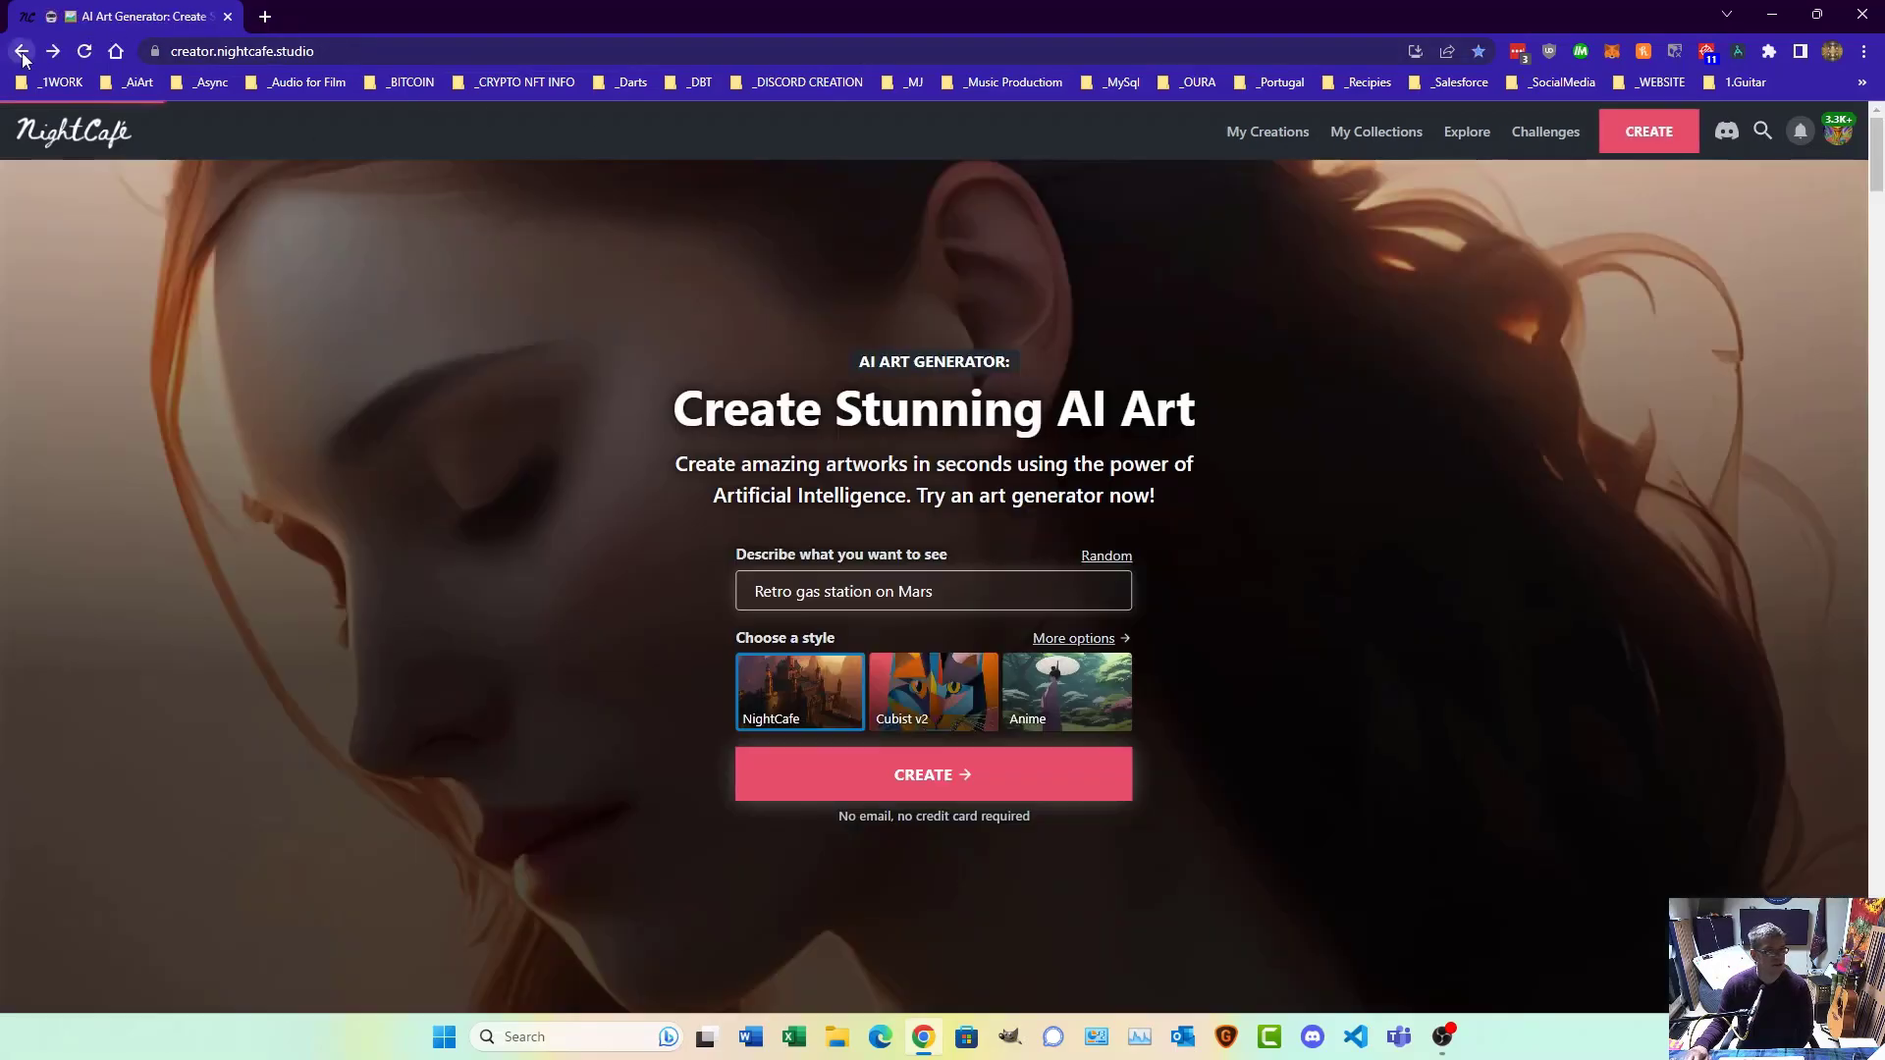
{"action": "left_click", "coordinate": [1640, 147]}
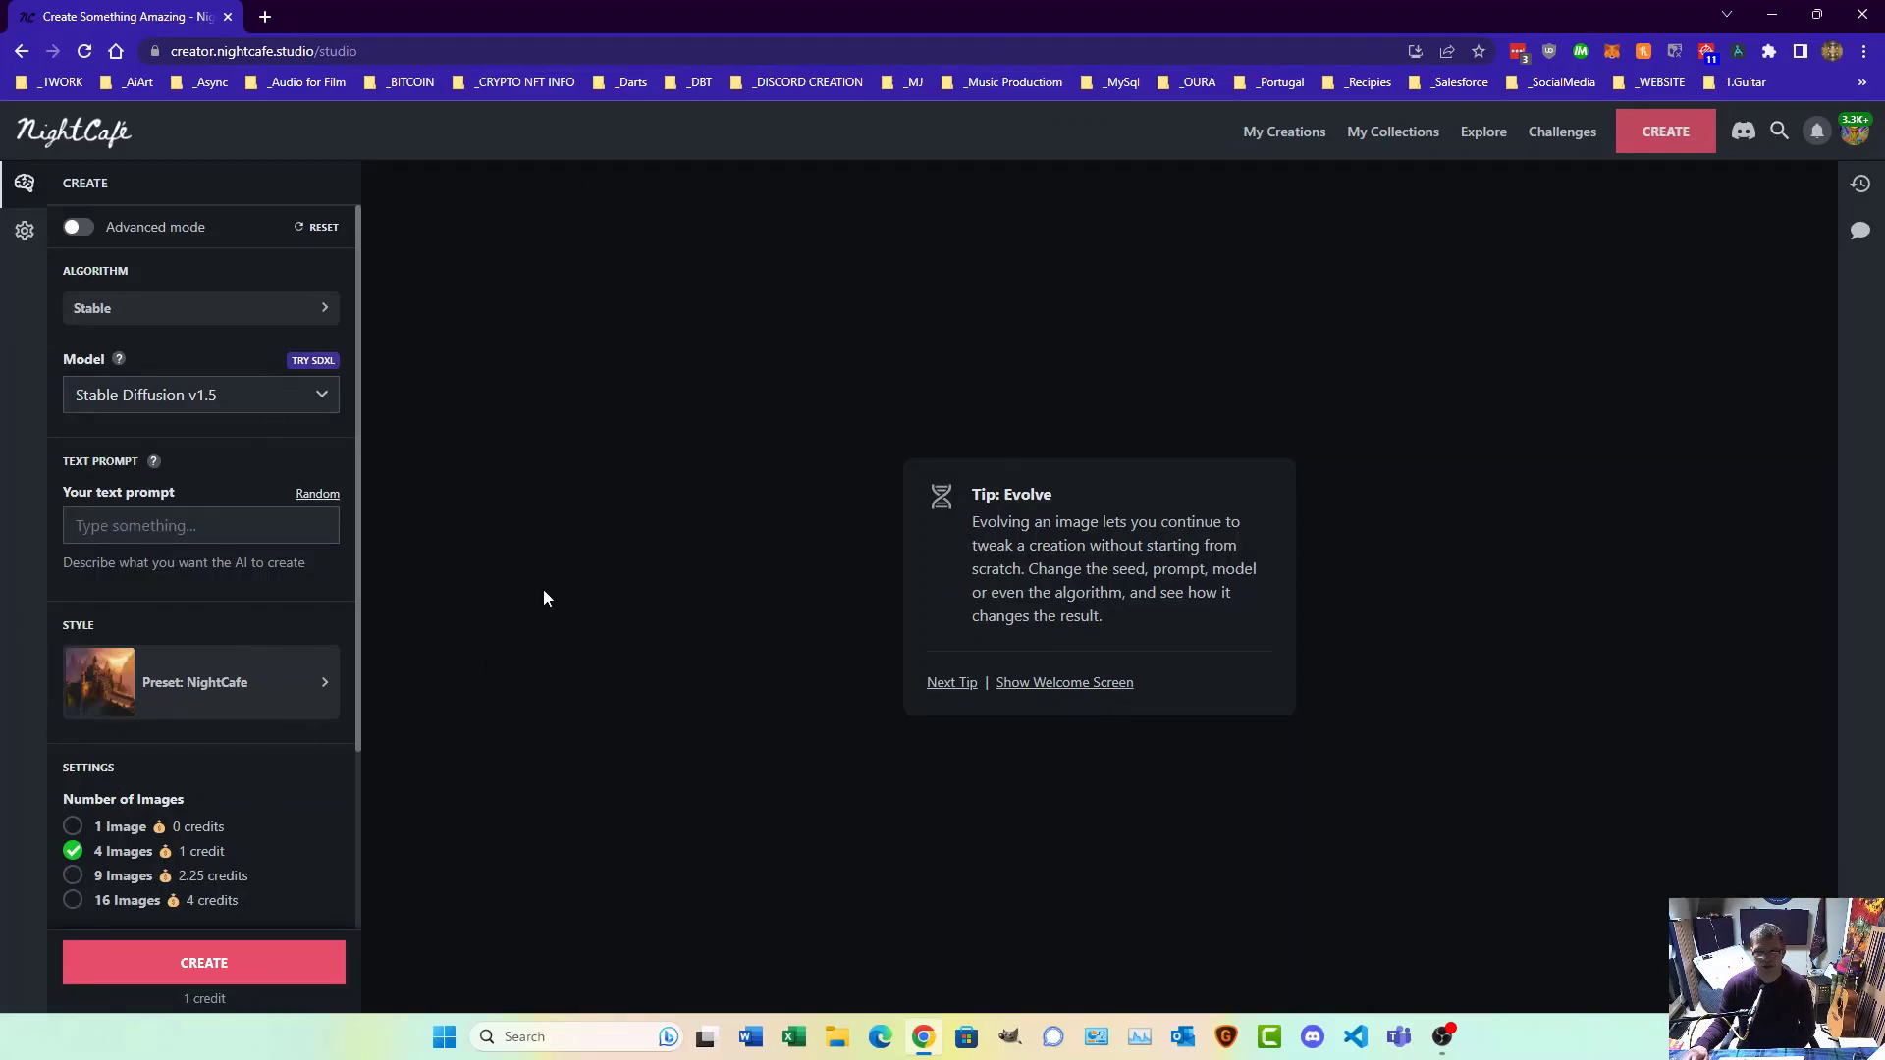
{"action": "left_click", "coordinate": [20, 52]}
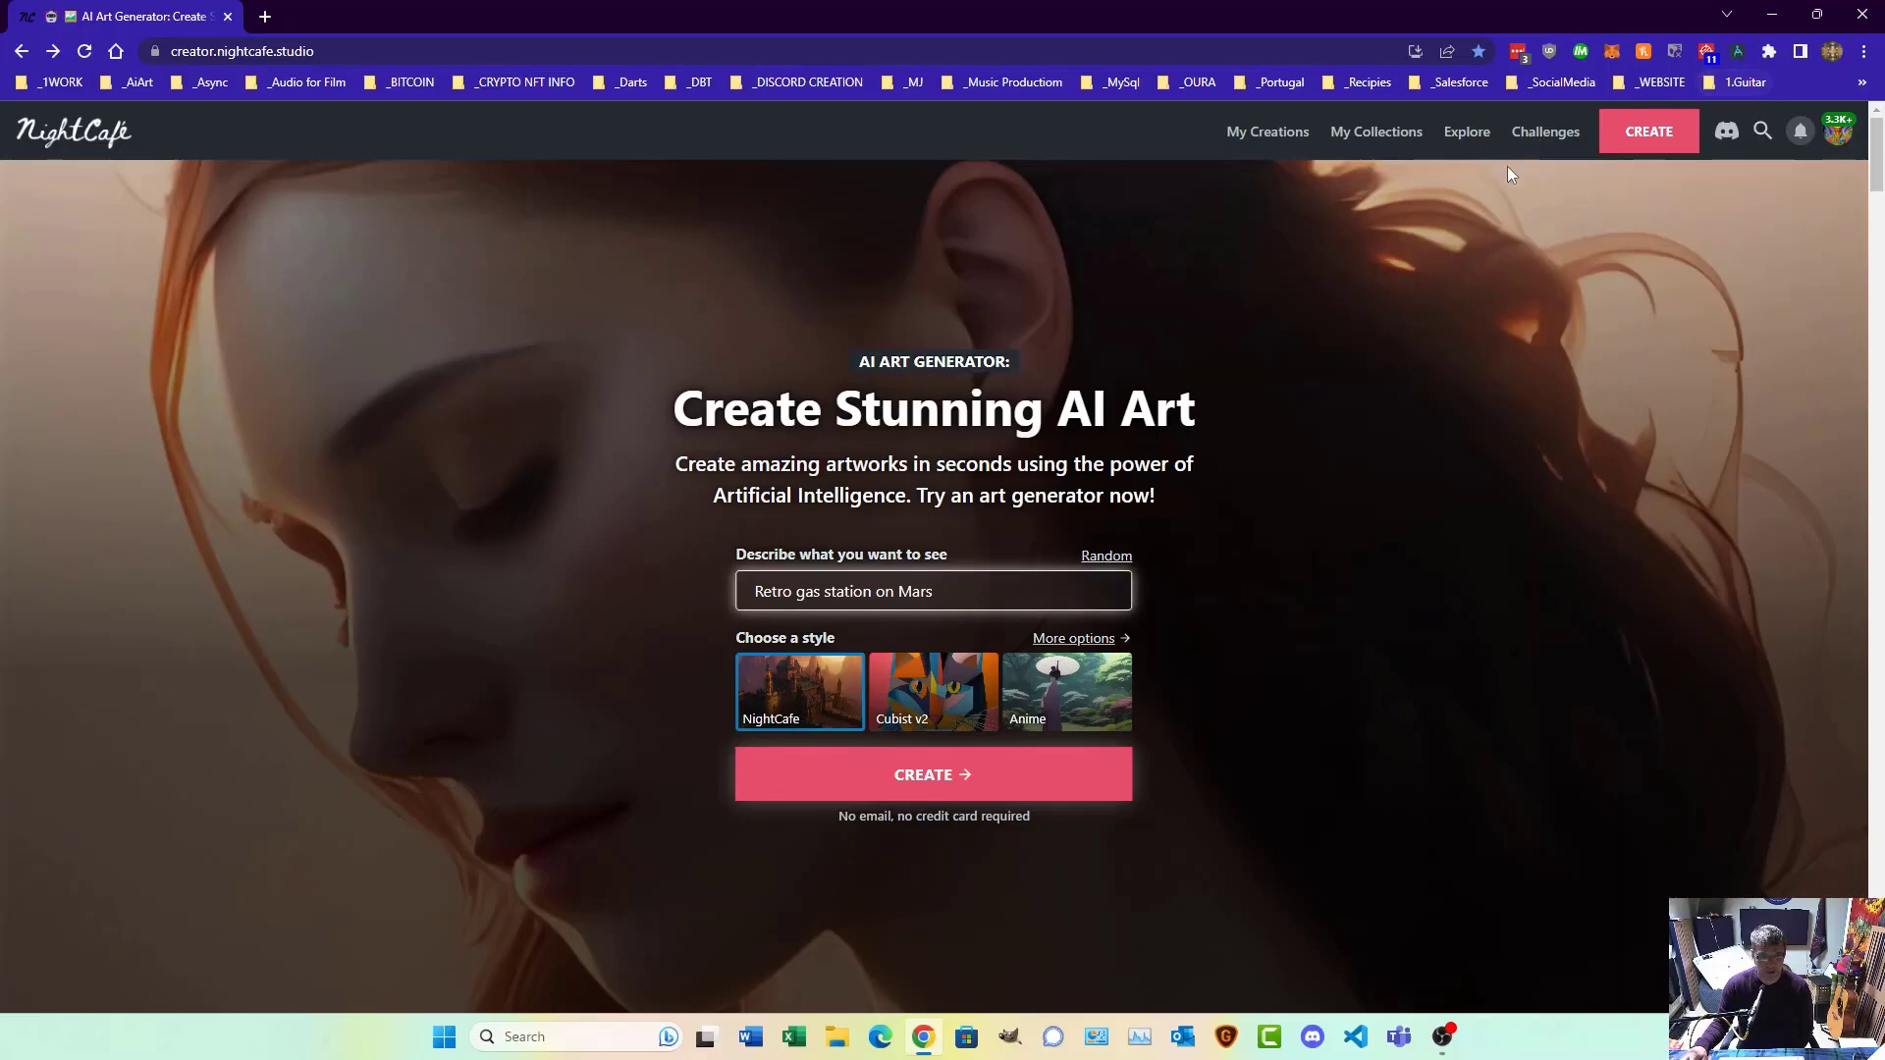
{"action": "left_click", "coordinate": [1671, 134]}
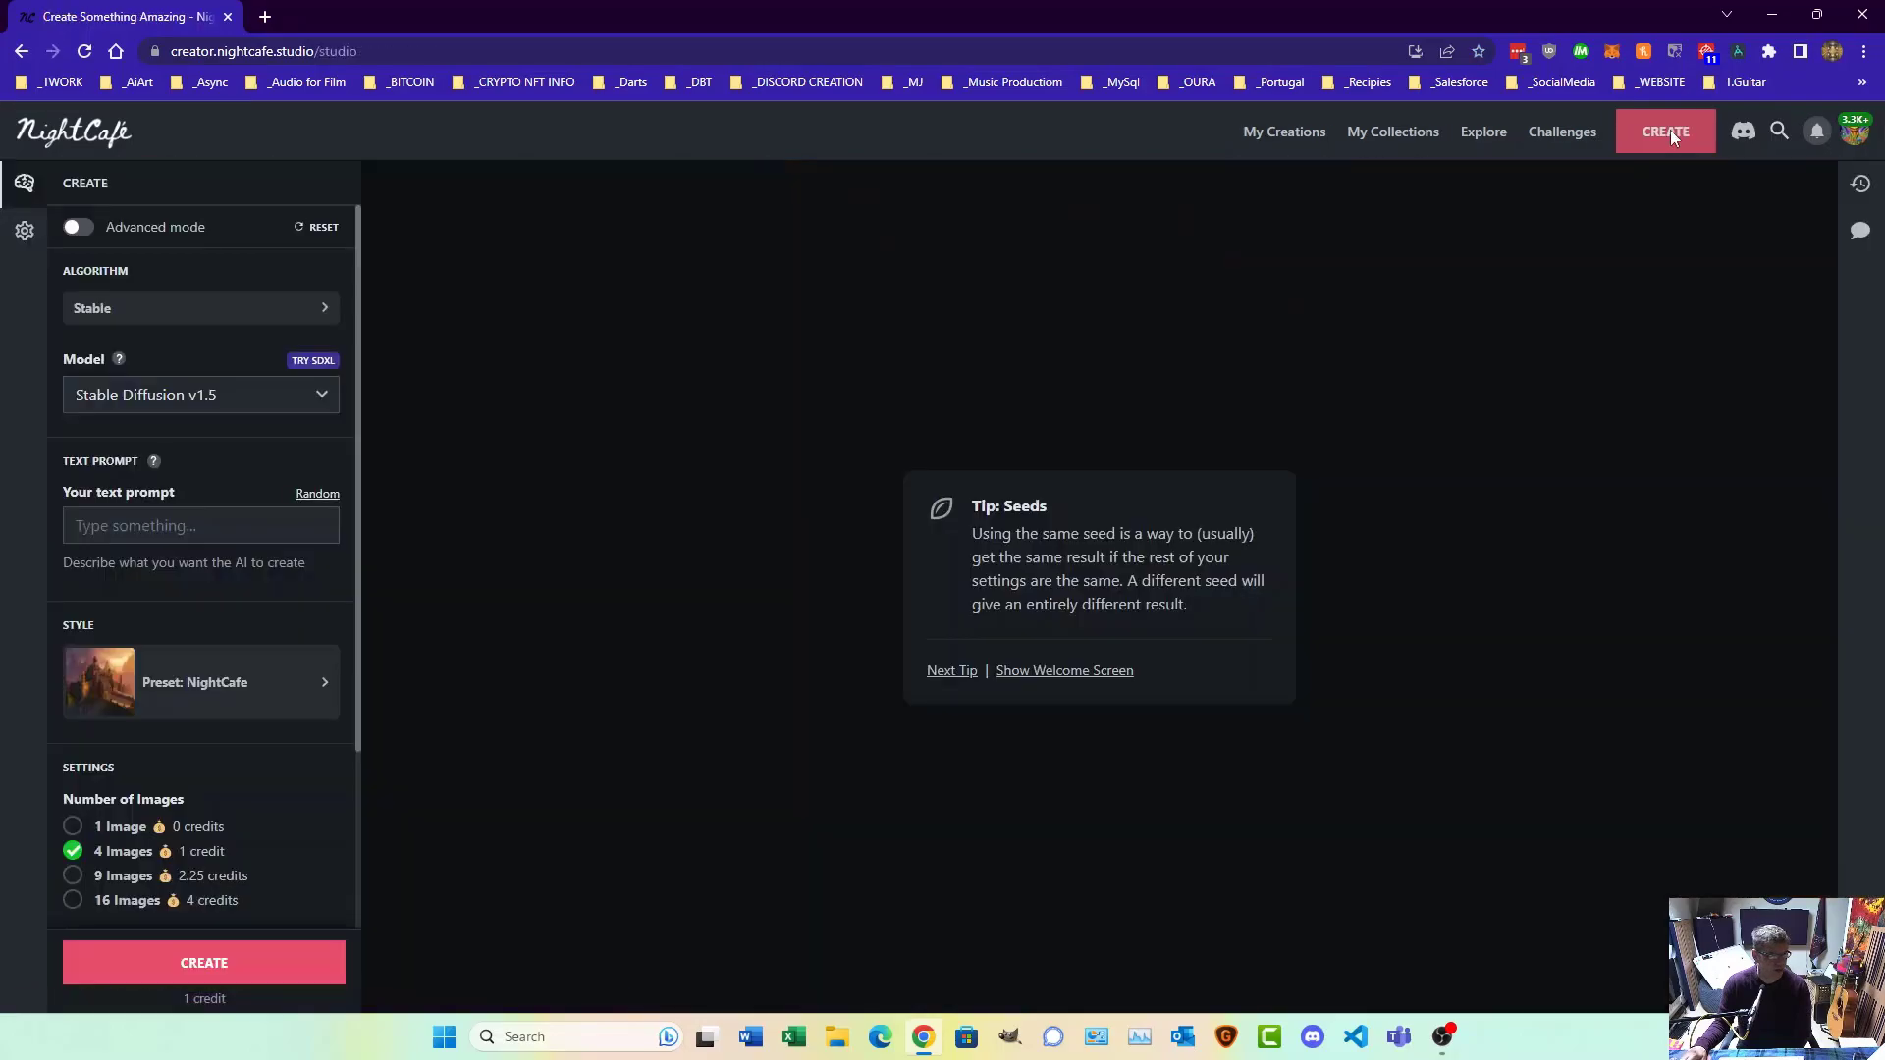
{"action": "left_click", "coordinate": [25, 231]}
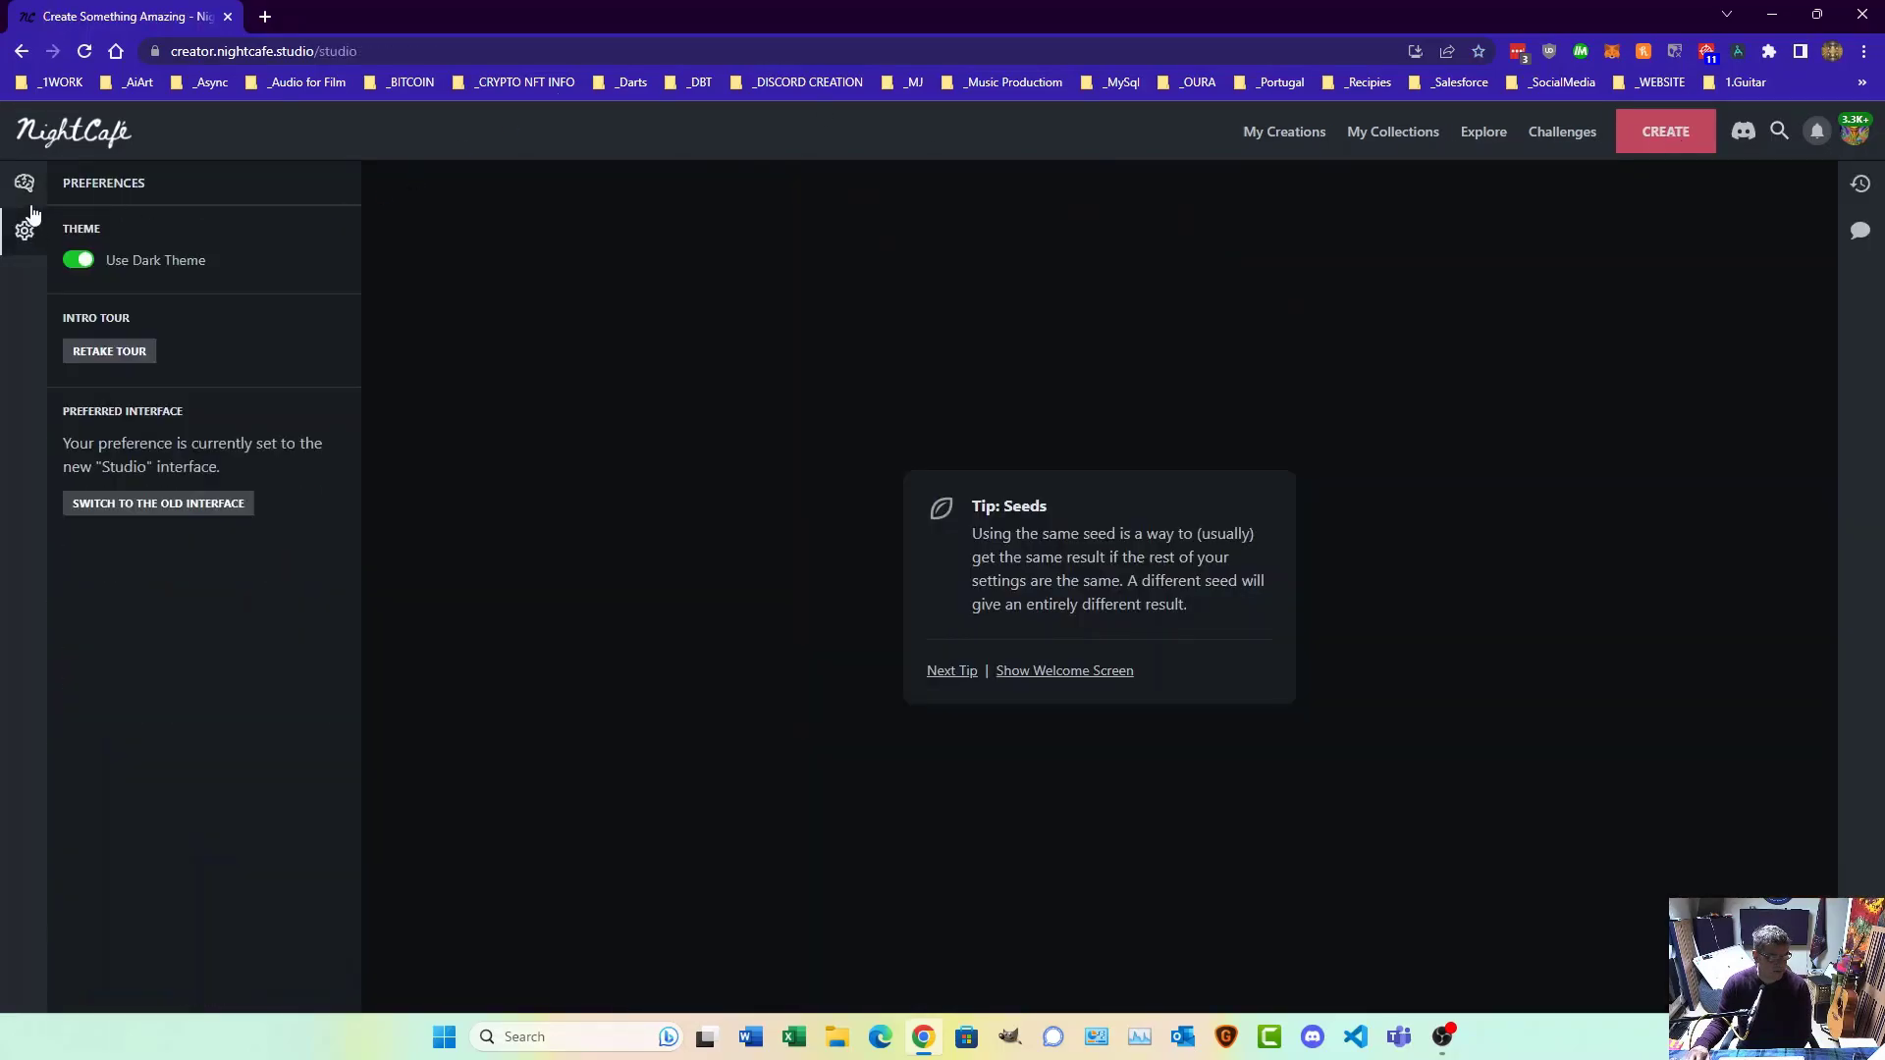
{"action": "left_click", "coordinate": [28, 194]}
{"action": "left_click", "coordinate": [24, 233]}
{"action": "left_click", "coordinate": [76, 263]}
{"action": "left_click", "coordinate": [77, 263]}
{"action": "left_click", "coordinate": [23, 183]}
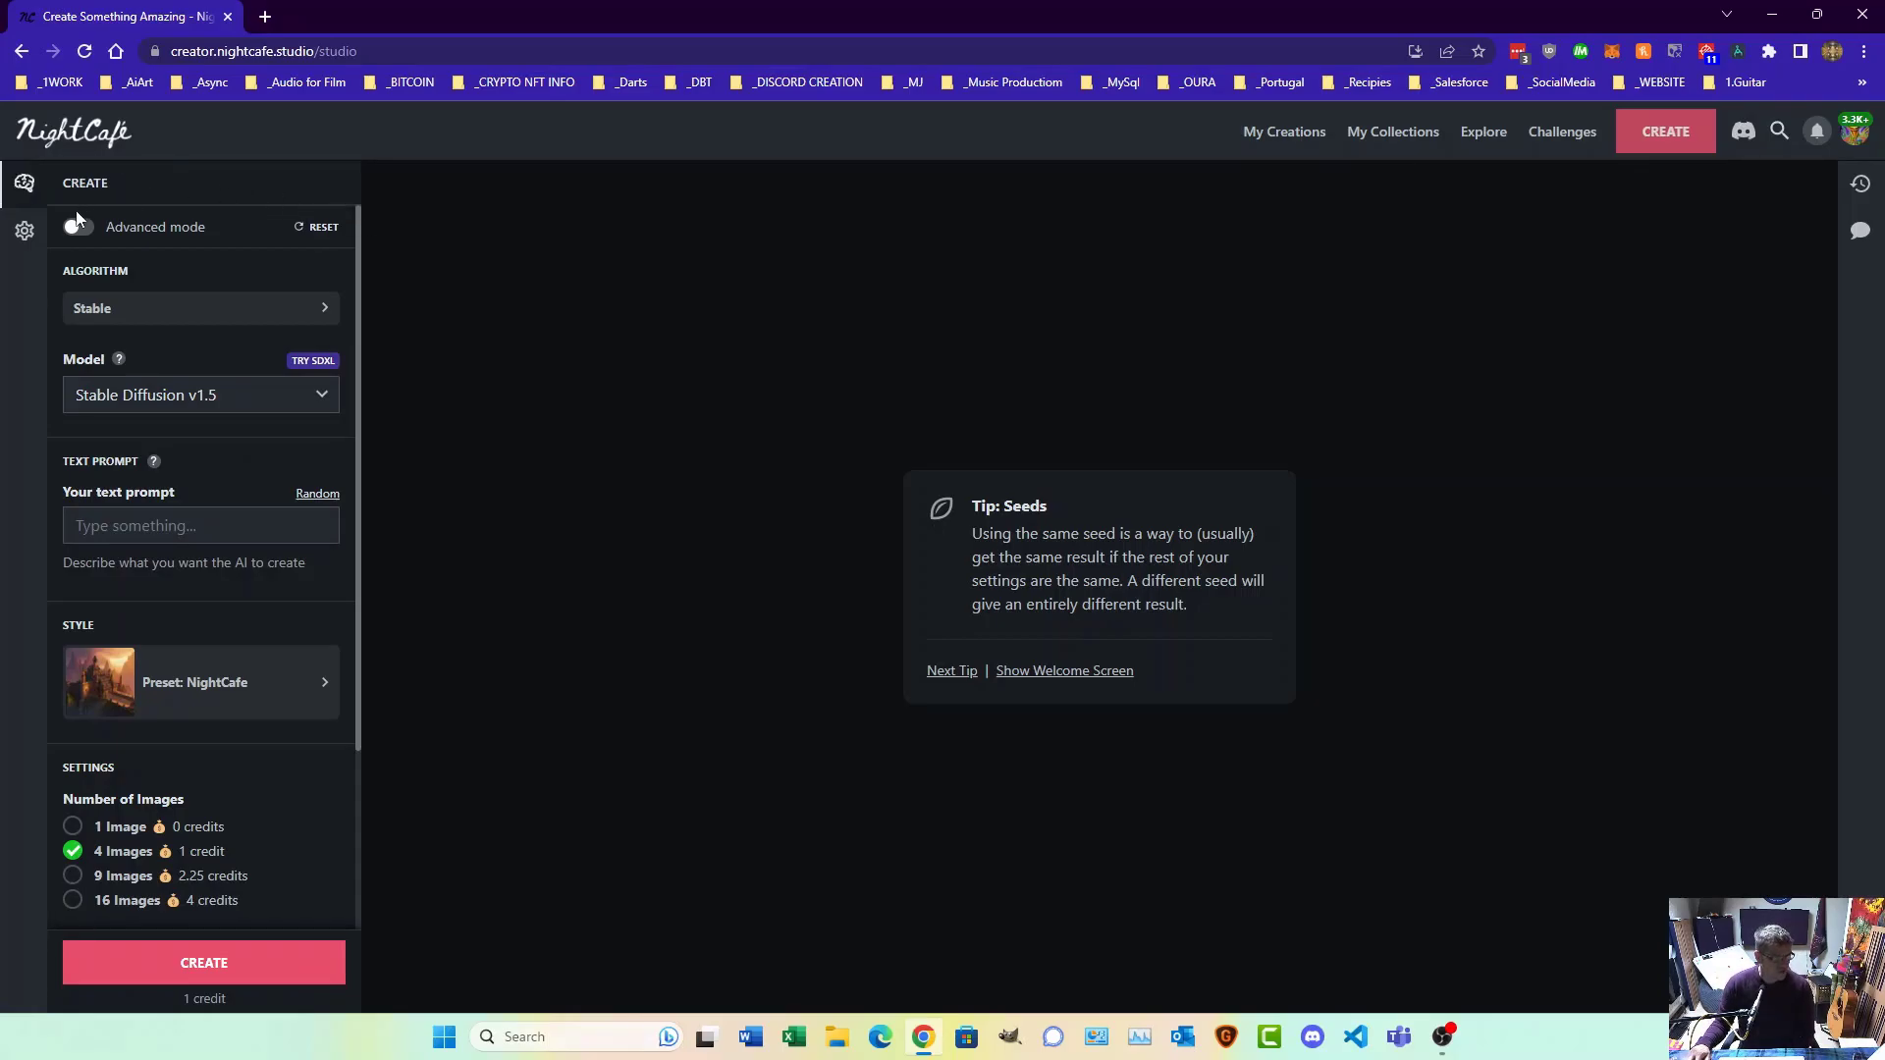
Step: Open Choose an algorithm from the Stable row and browse the Stable, DALL-E 2, Coherent, Artistic and Style Transfer cards
{"action": "scroll", "coordinate": [151, 507], "scroll_direction": "down", "scroll_amount": 3}
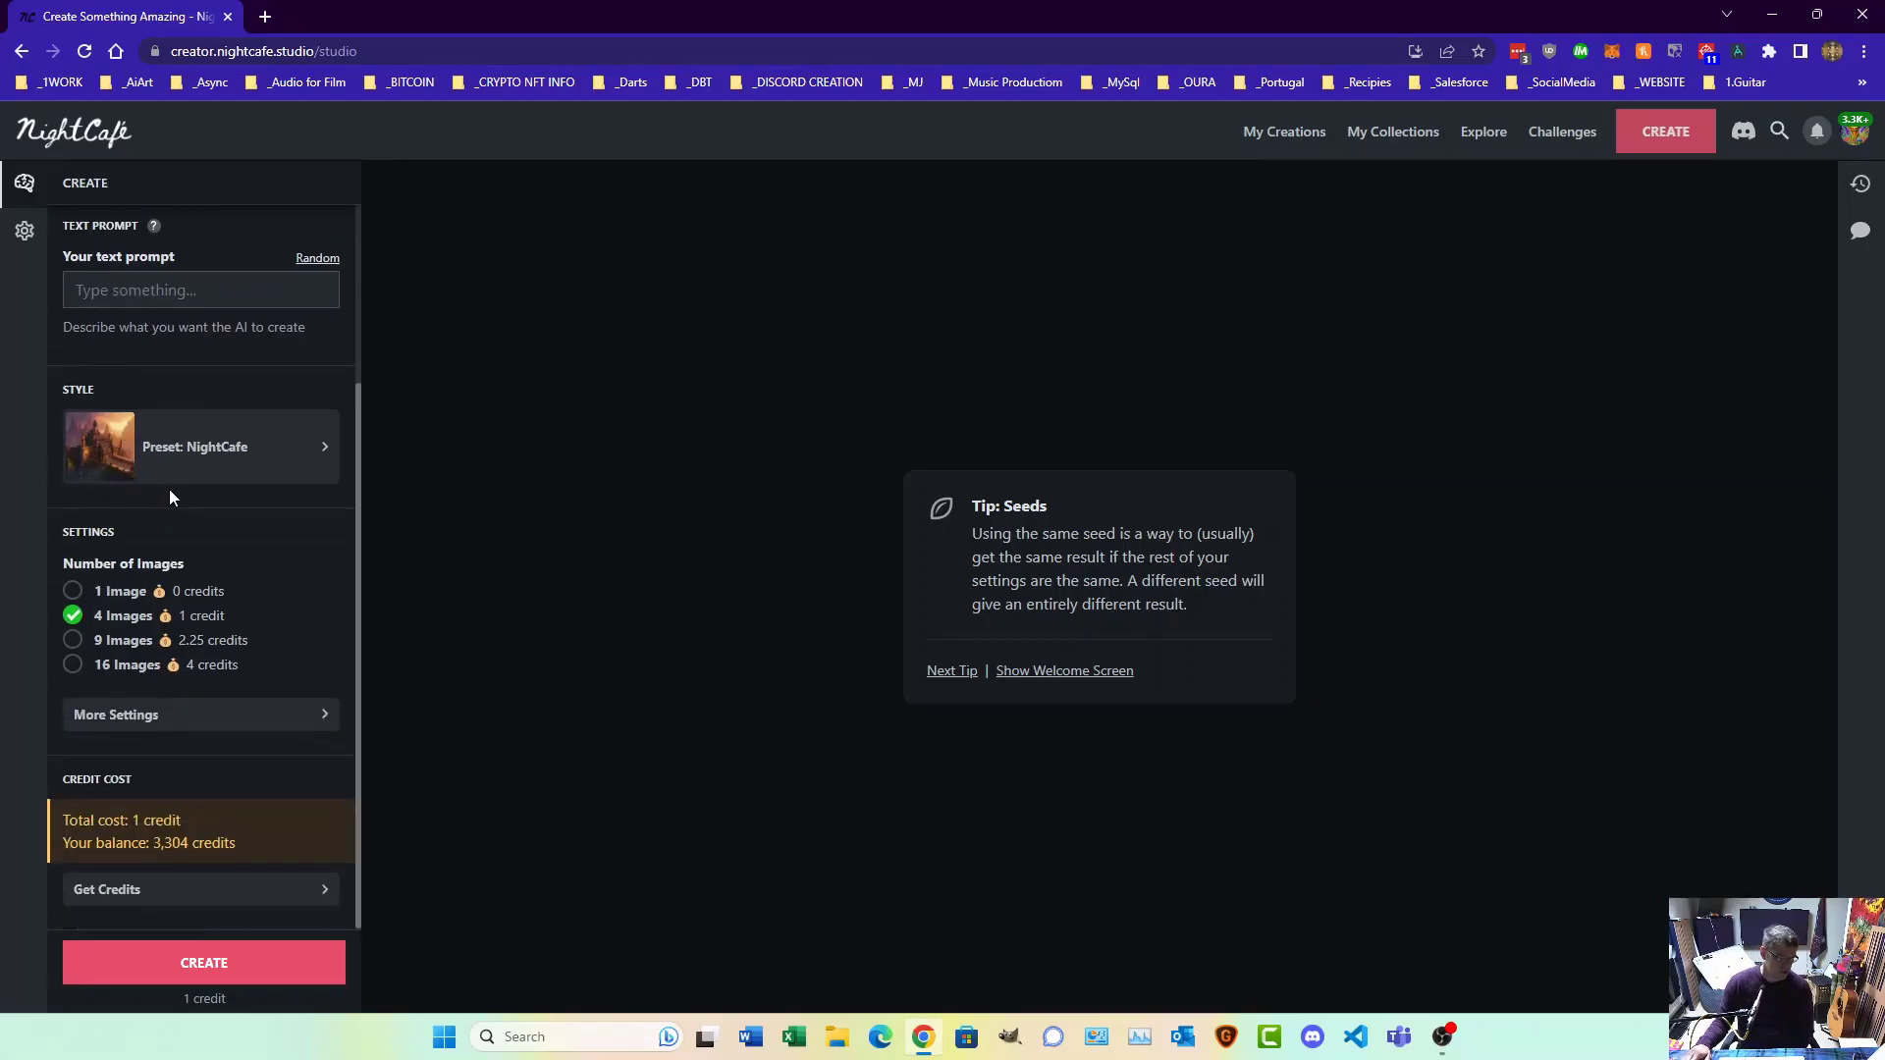
{"action": "scroll", "coordinate": [169, 489], "scroll_direction": "up", "scroll_amount": 3}
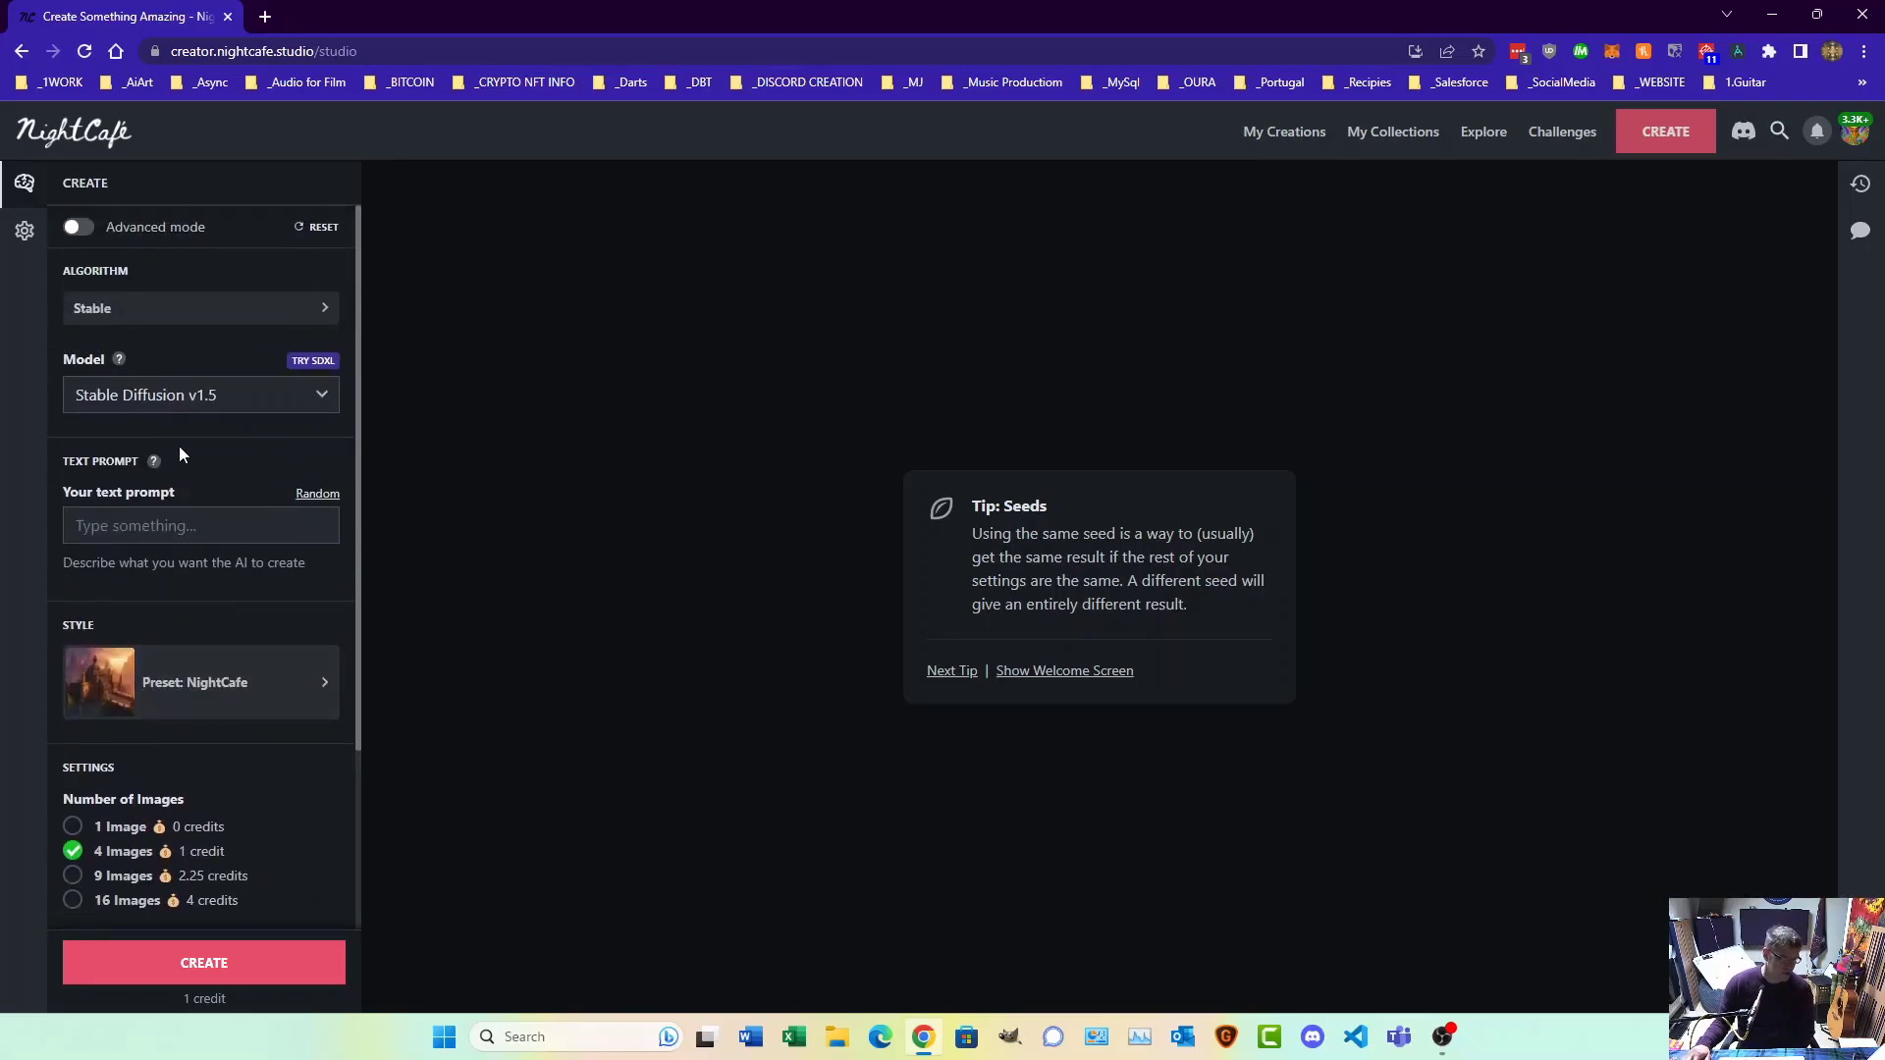
{"action": "left_click", "coordinate": [137, 314]}
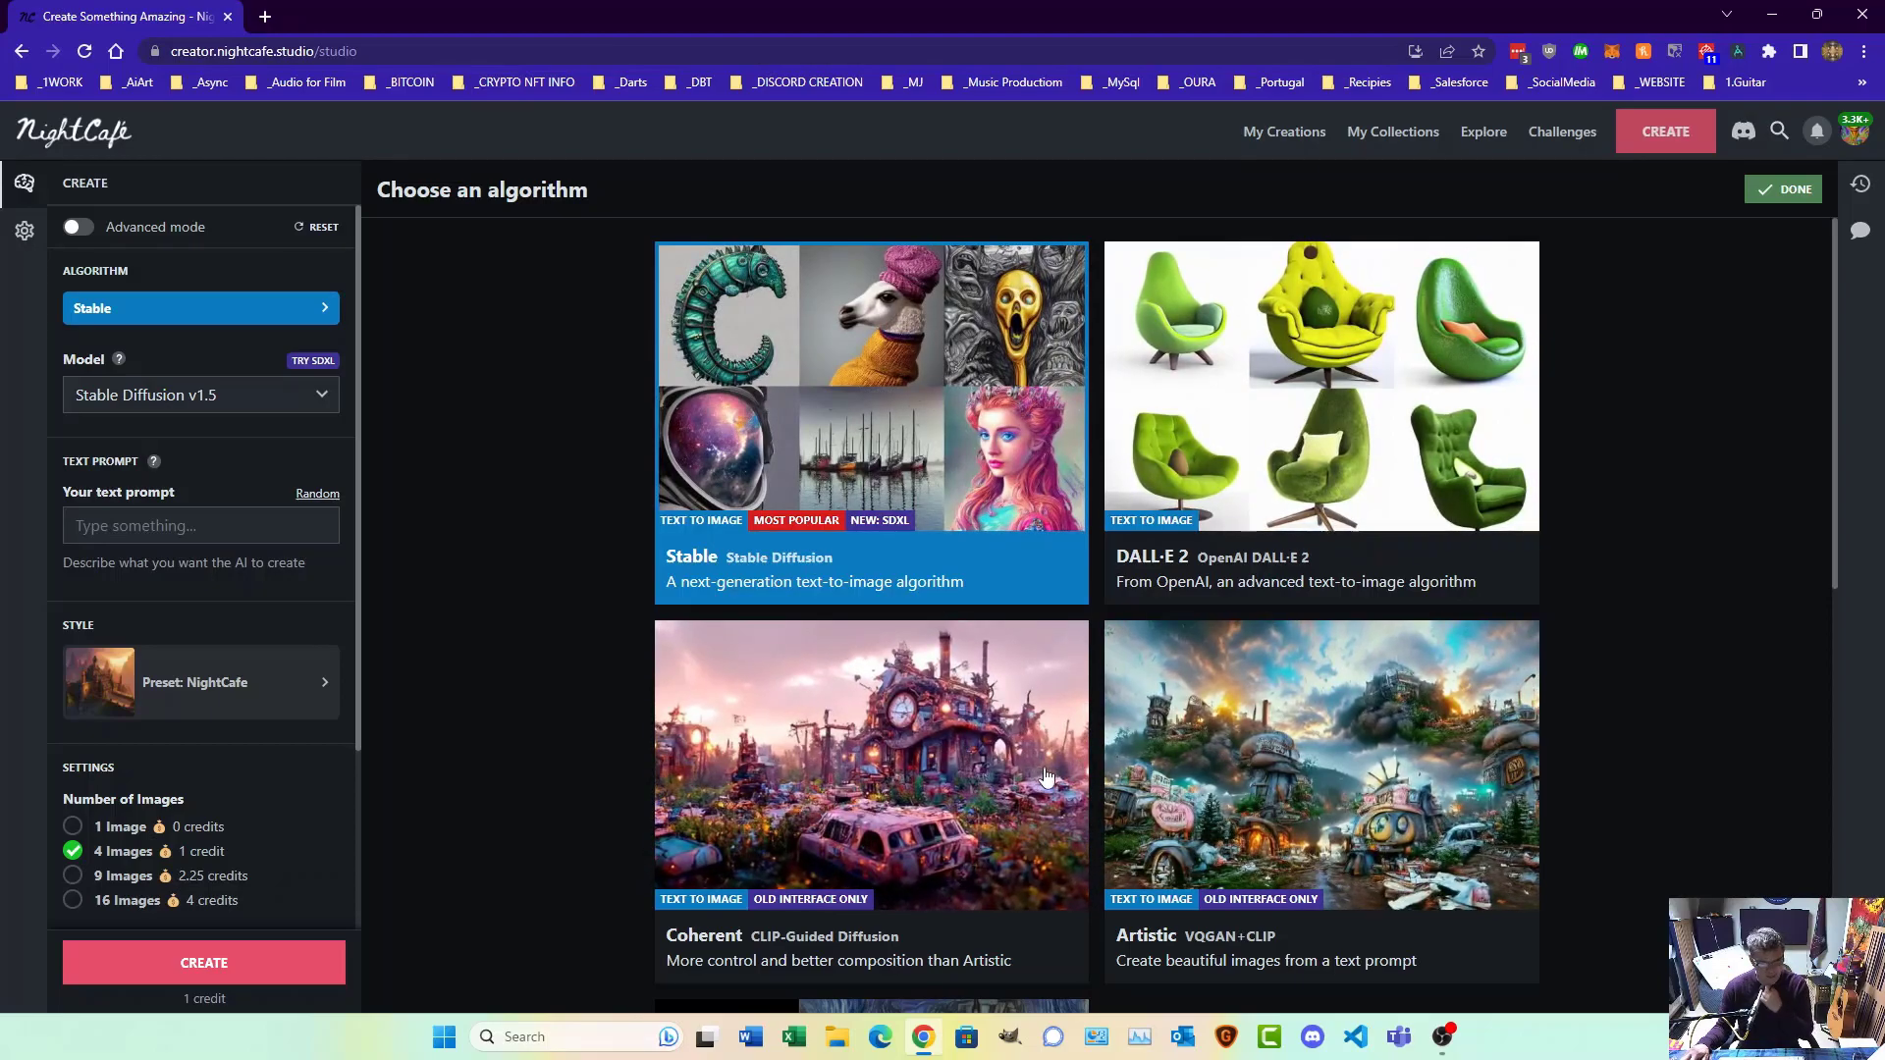
{"action": "scroll", "coordinate": [1321, 788], "scroll_direction": "down", "scroll_amount": 5}
{"action": "scroll", "coordinate": [1318, 782], "scroll_direction": "up", "scroll_amount": 5}
{"action": "scroll", "coordinate": [1178, 786], "scroll_direction": "down", "scroll_amount": 5}
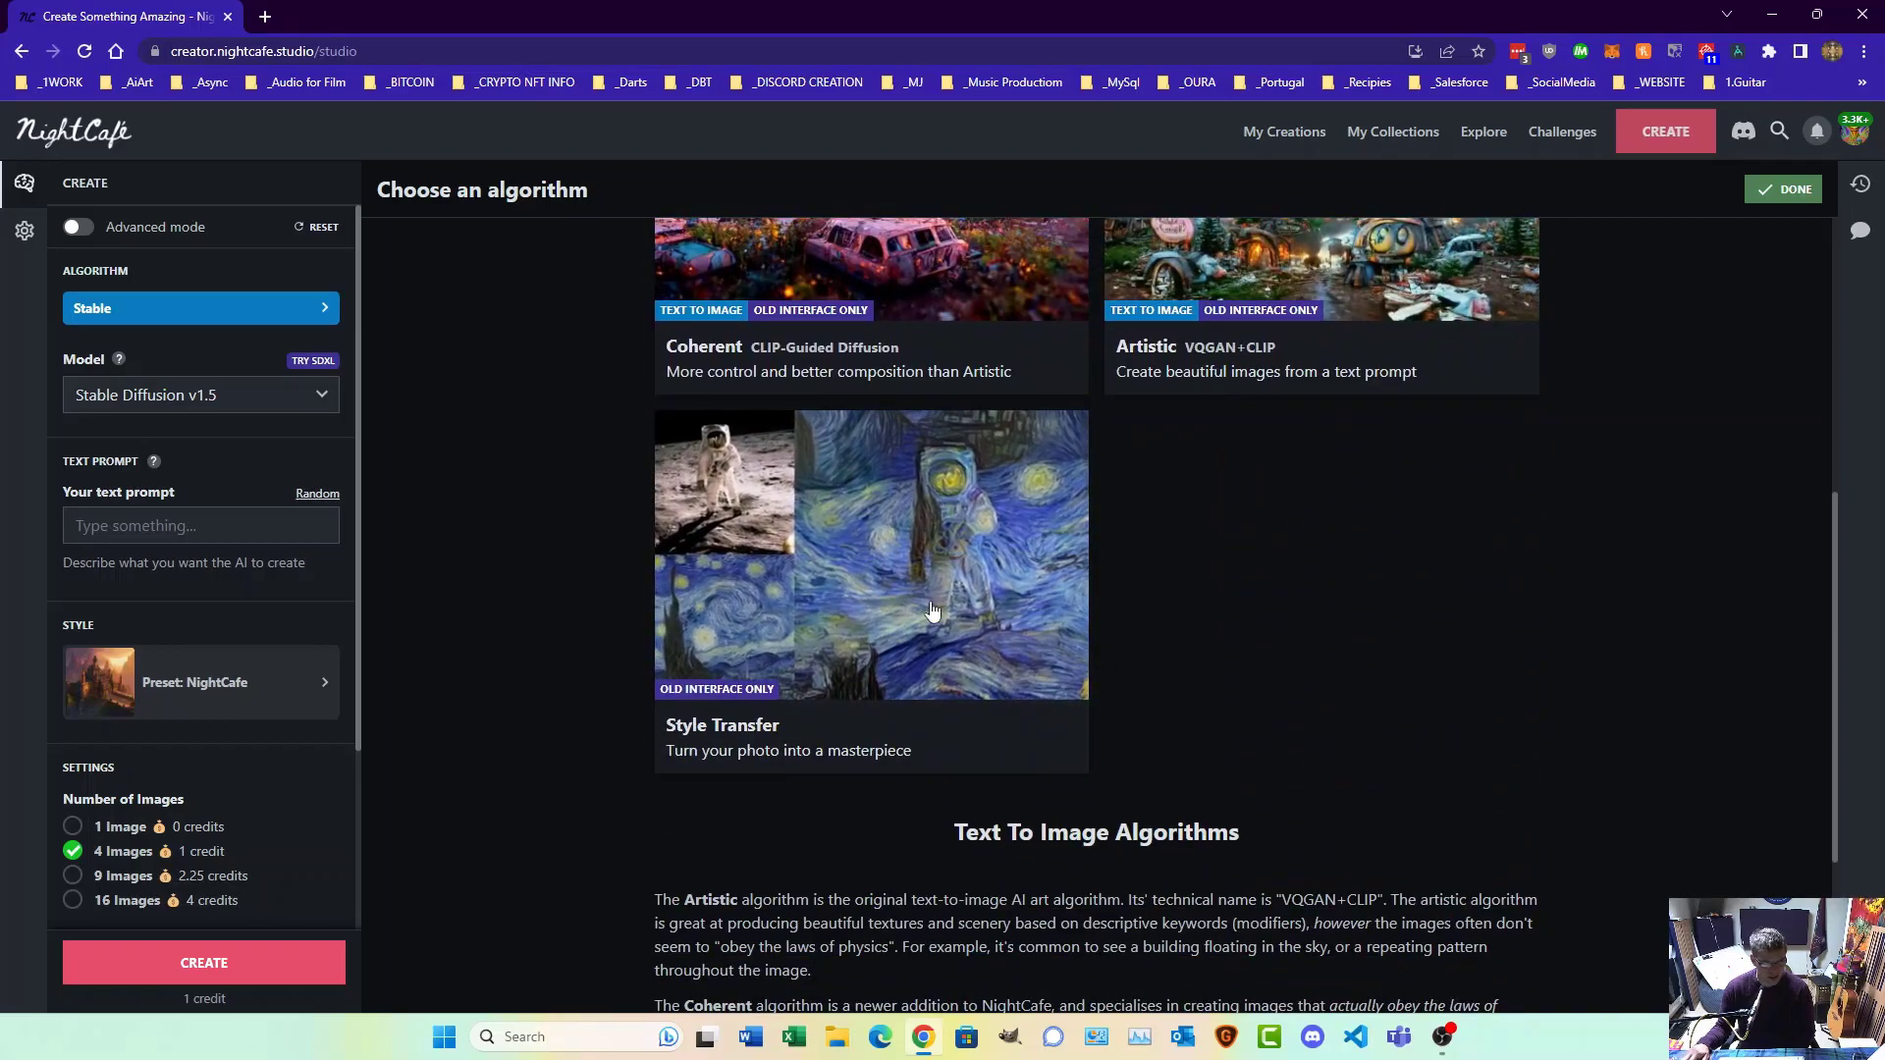
{"action": "scroll", "coordinate": [1134, 658], "scroll_direction": "up", "scroll_amount": 5}
{"action": "scroll", "coordinate": [1142, 651], "scroll_direction": "up", "scroll_amount": 1}
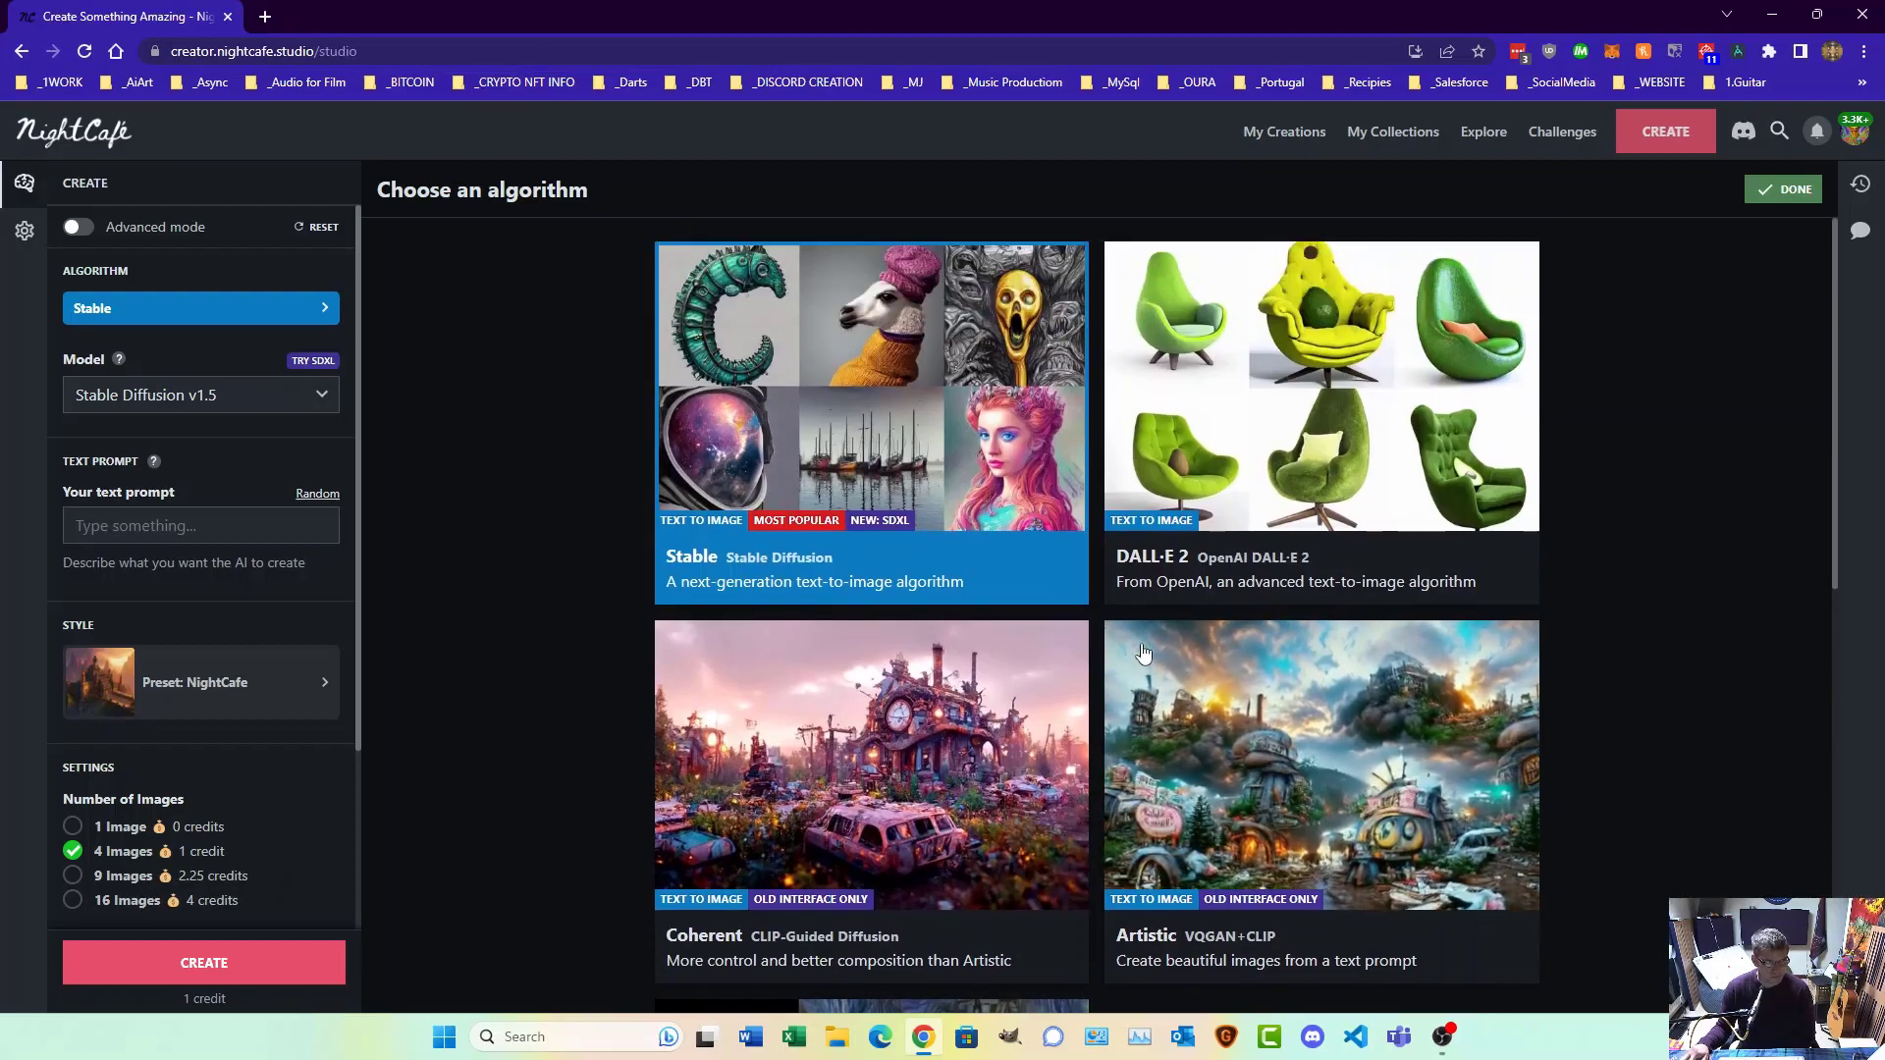
Step: Check the Stable Diffusion model list, keeping v1.5, then choose the DALL-E 2 algorithm
{"action": "left_click", "coordinate": [243, 397]}
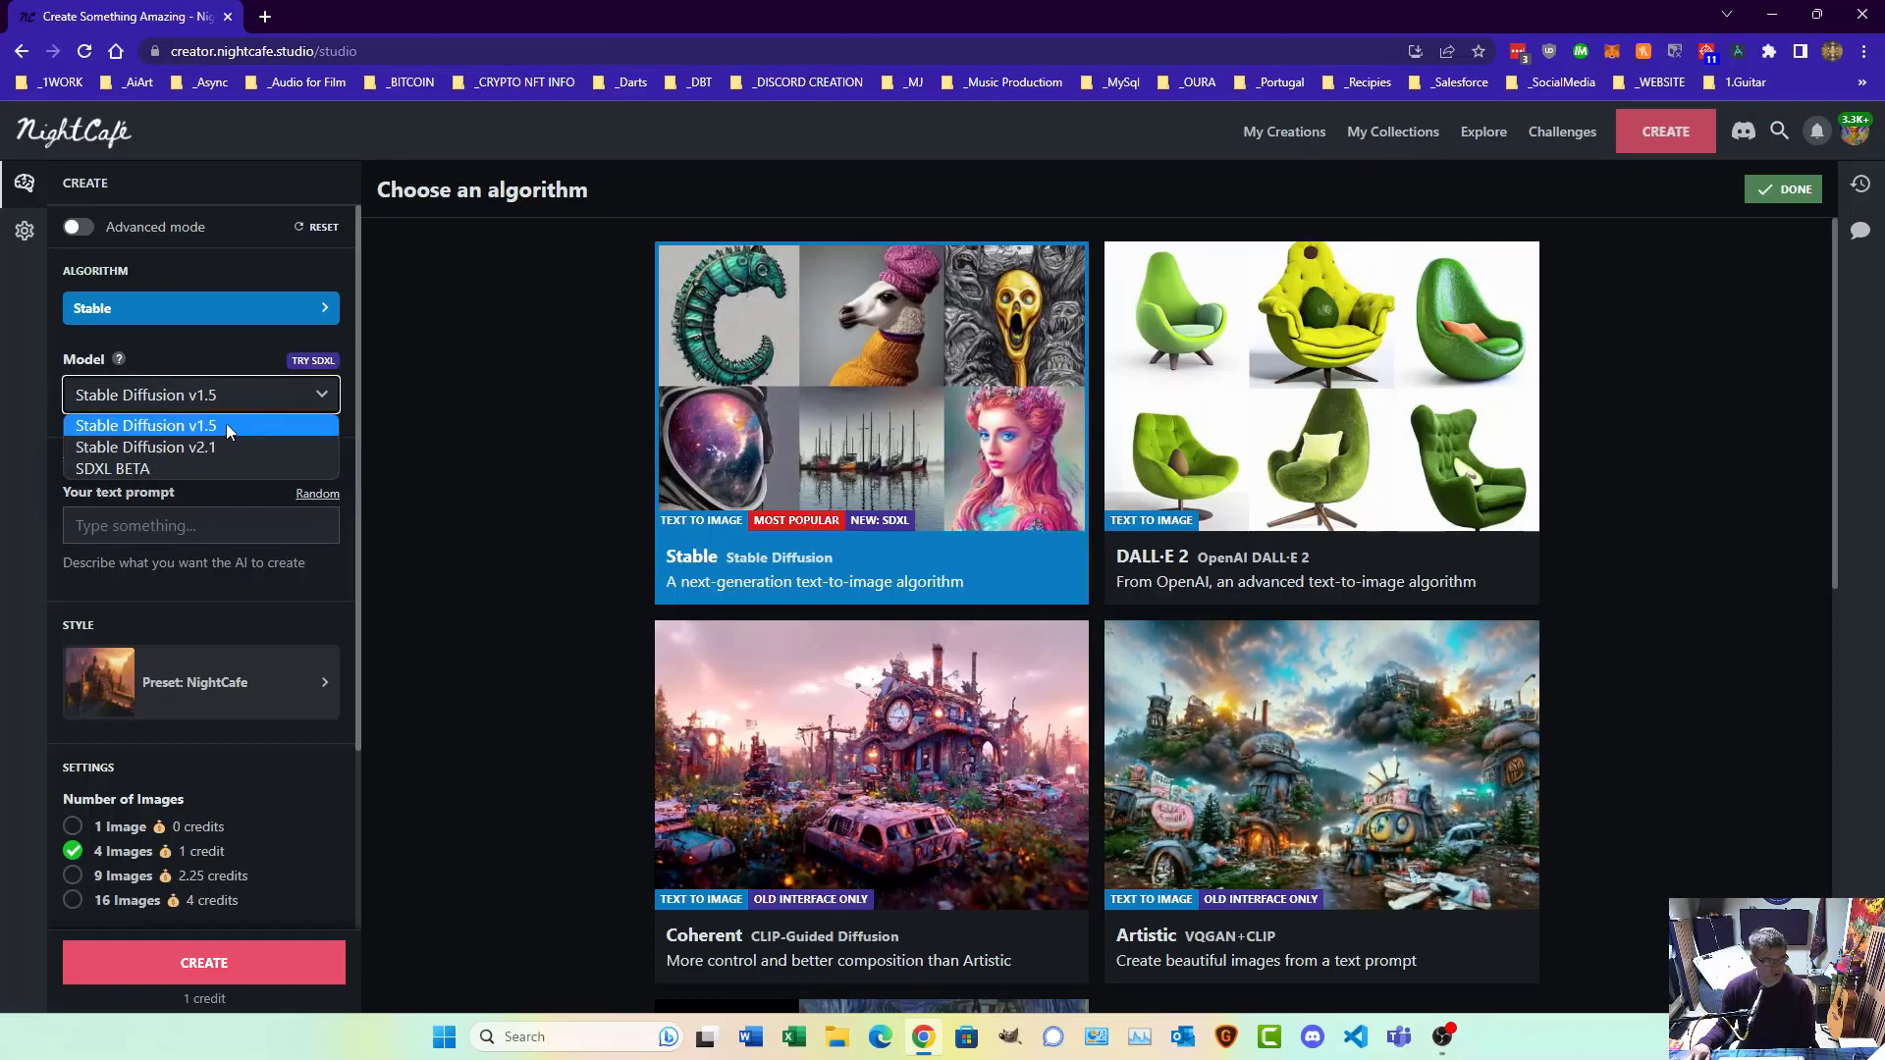
{"action": "left_click", "coordinate": [95, 310]}
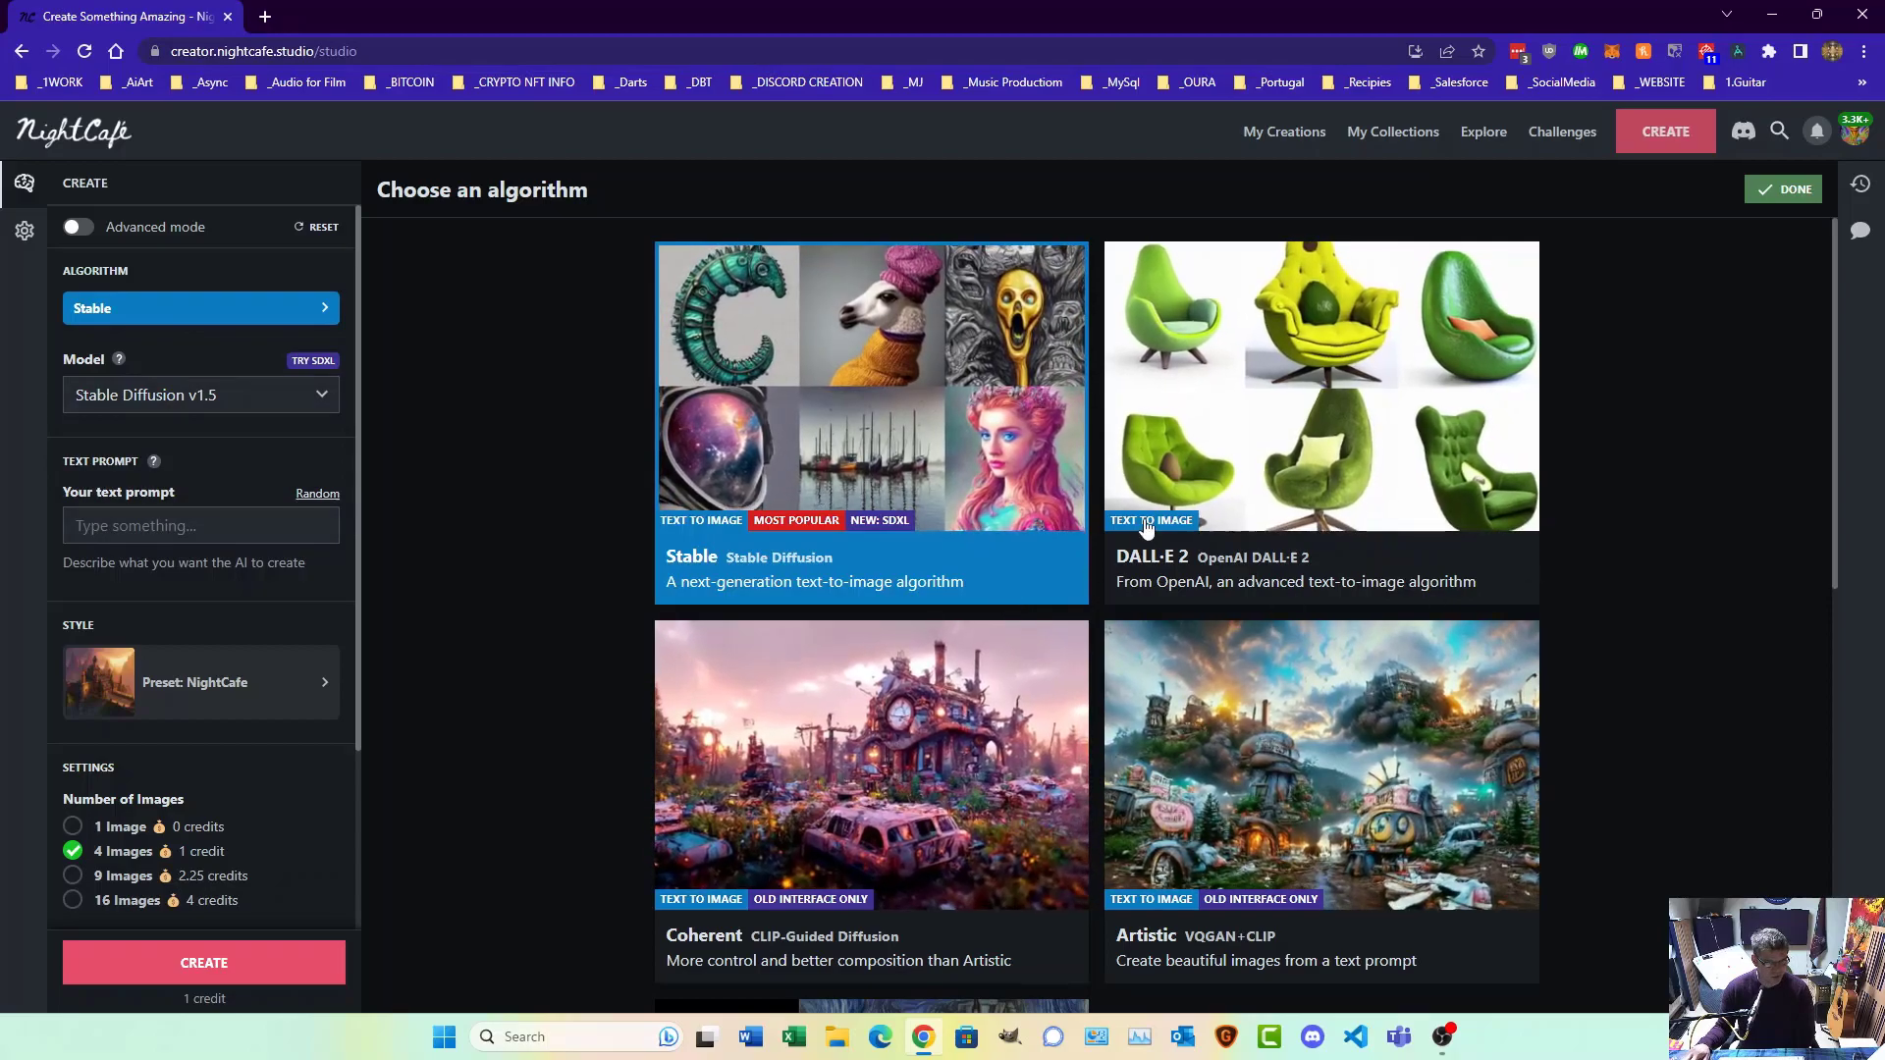
{"action": "left_click", "coordinate": [1107, 526]}
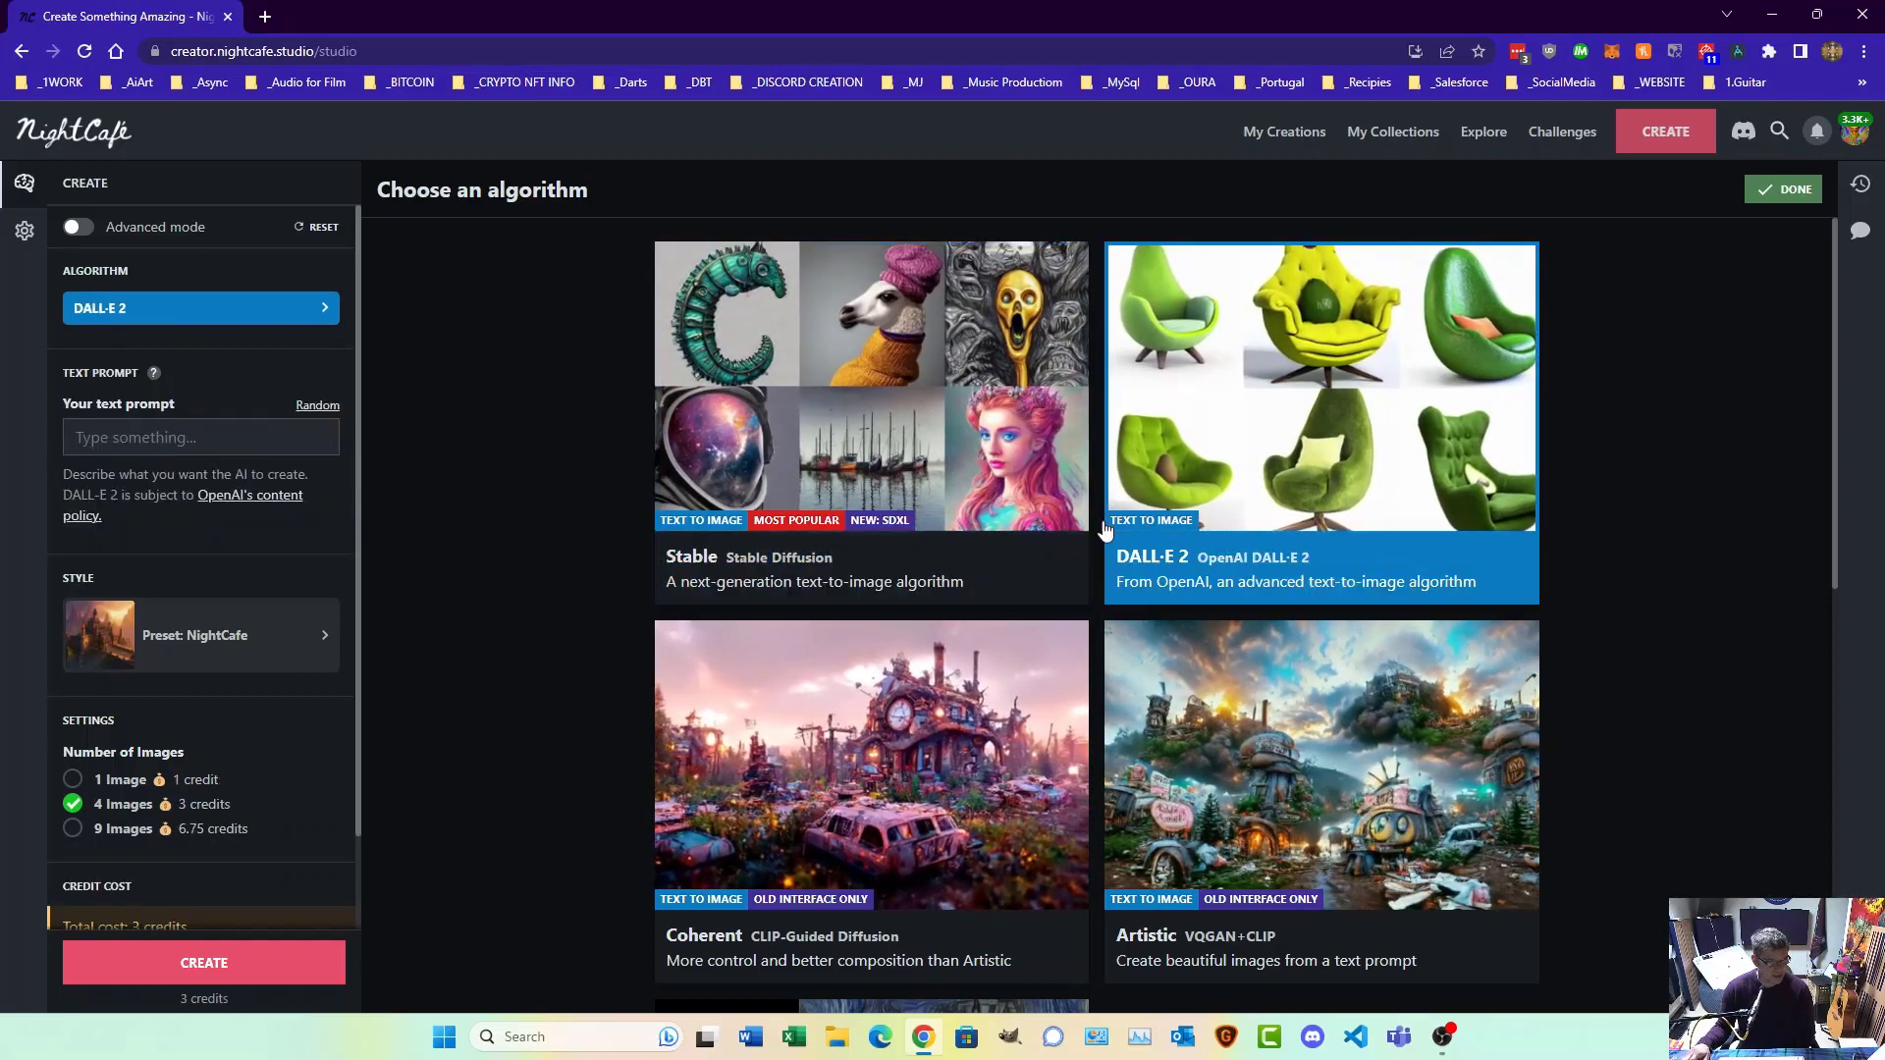
Step: Try the Coherent and Artistic legacy interfaces, returning to the algorithm choices after each
{"action": "left_click", "coordinate": [868, 783]}
{"action": "left_click", "coordinate": [1053, 183]}
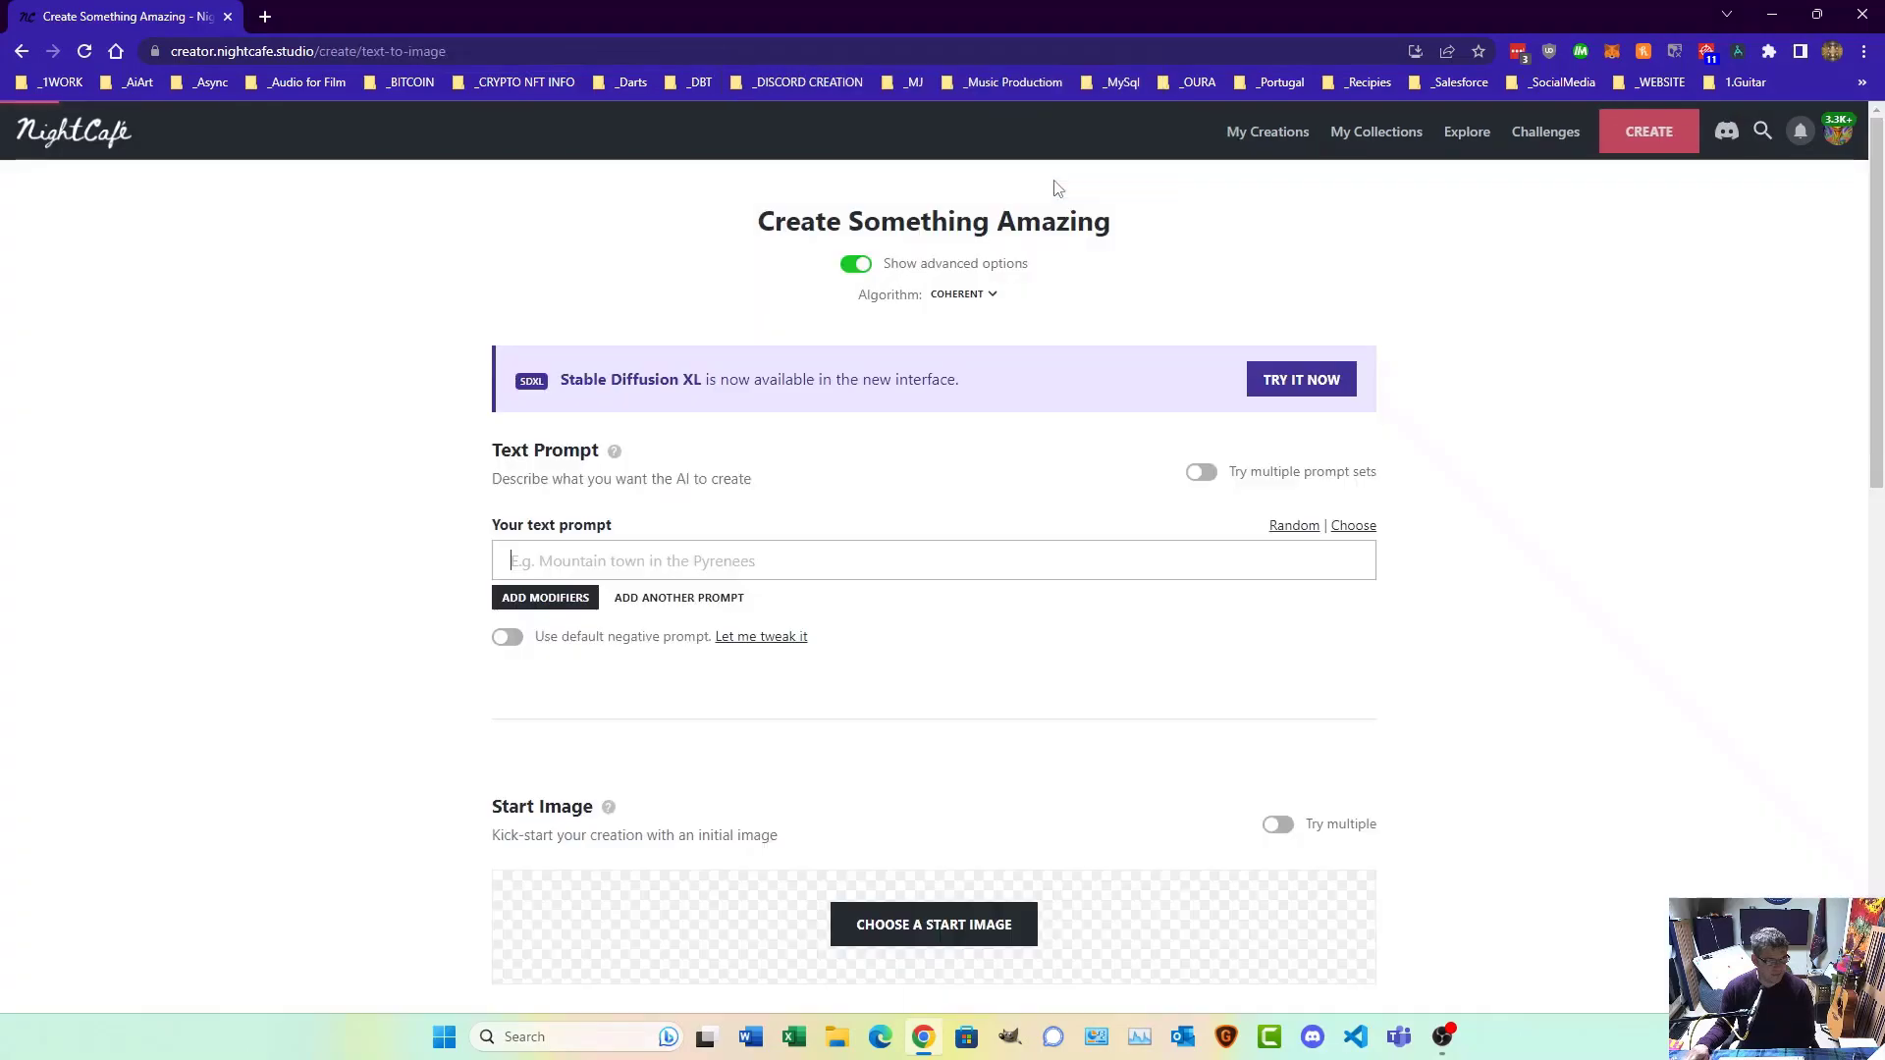
{"action": "left_click", "coordinate": [1054, 554]}
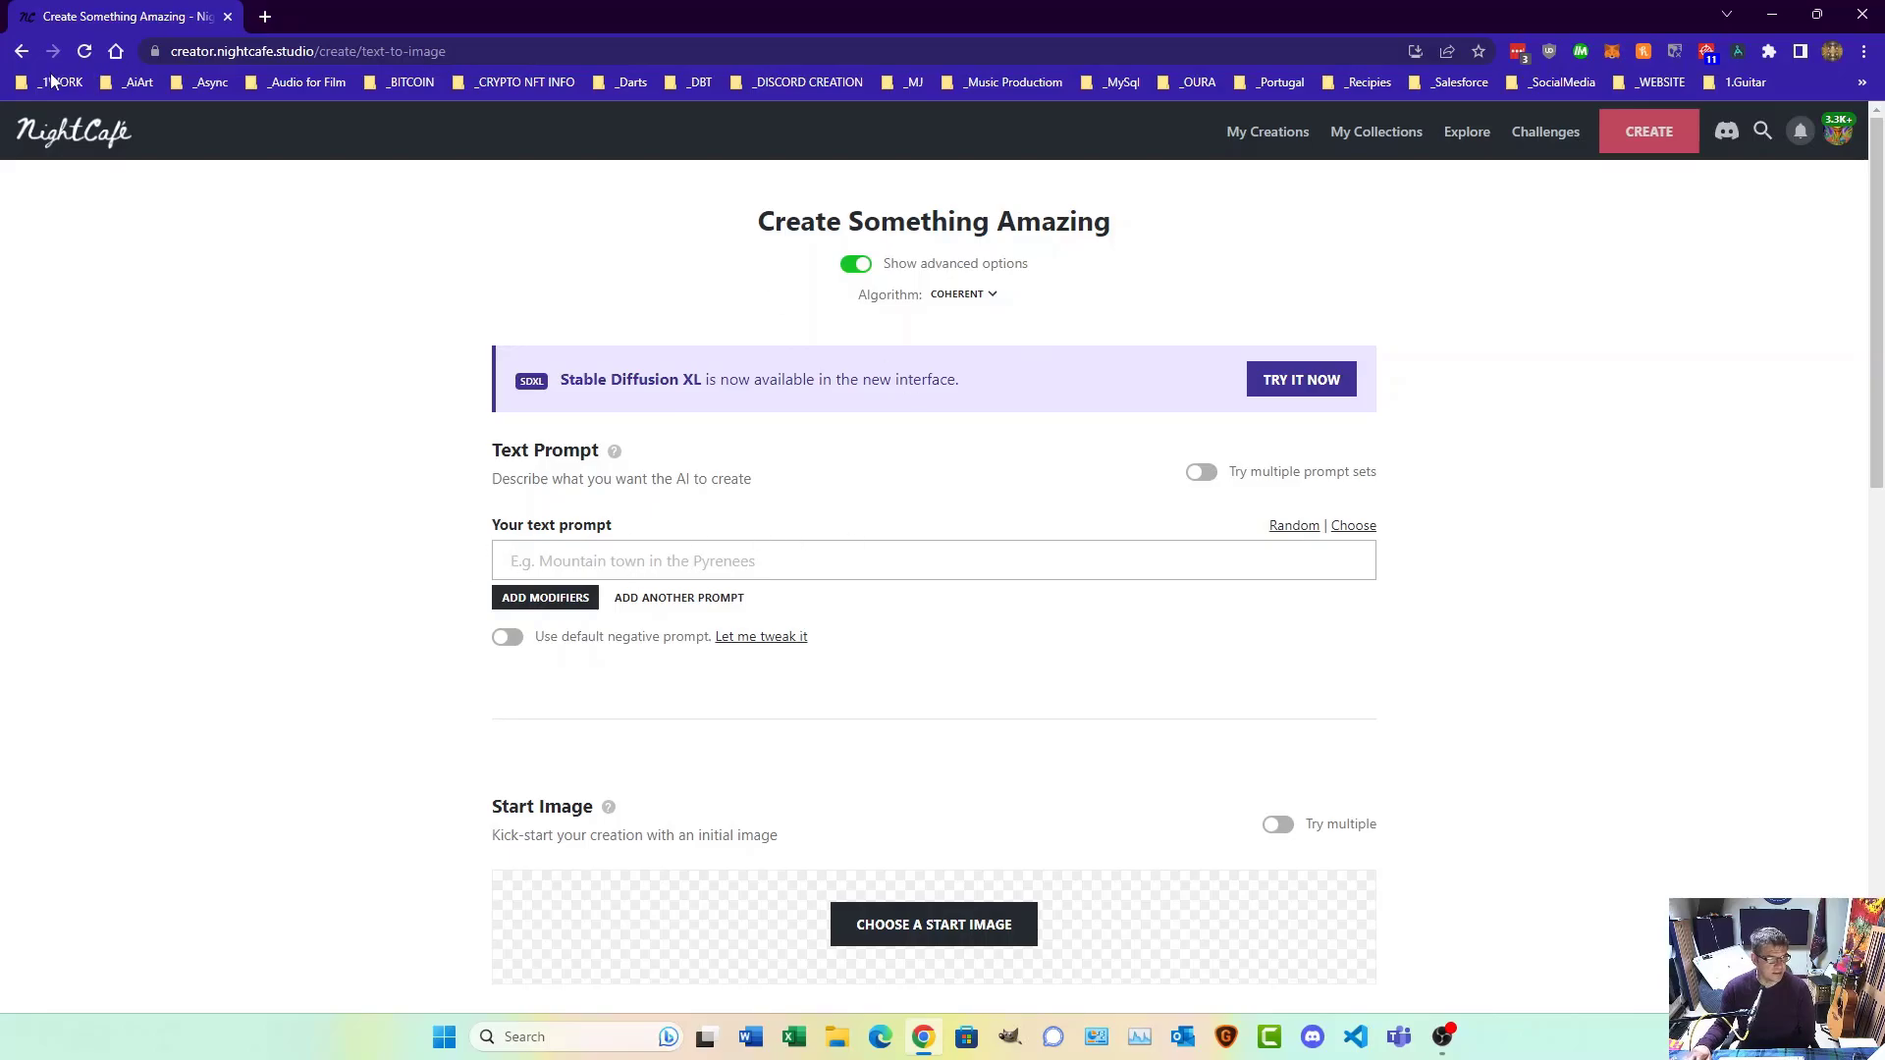
{"action": "left_click", "coordinate": [24, 52]}
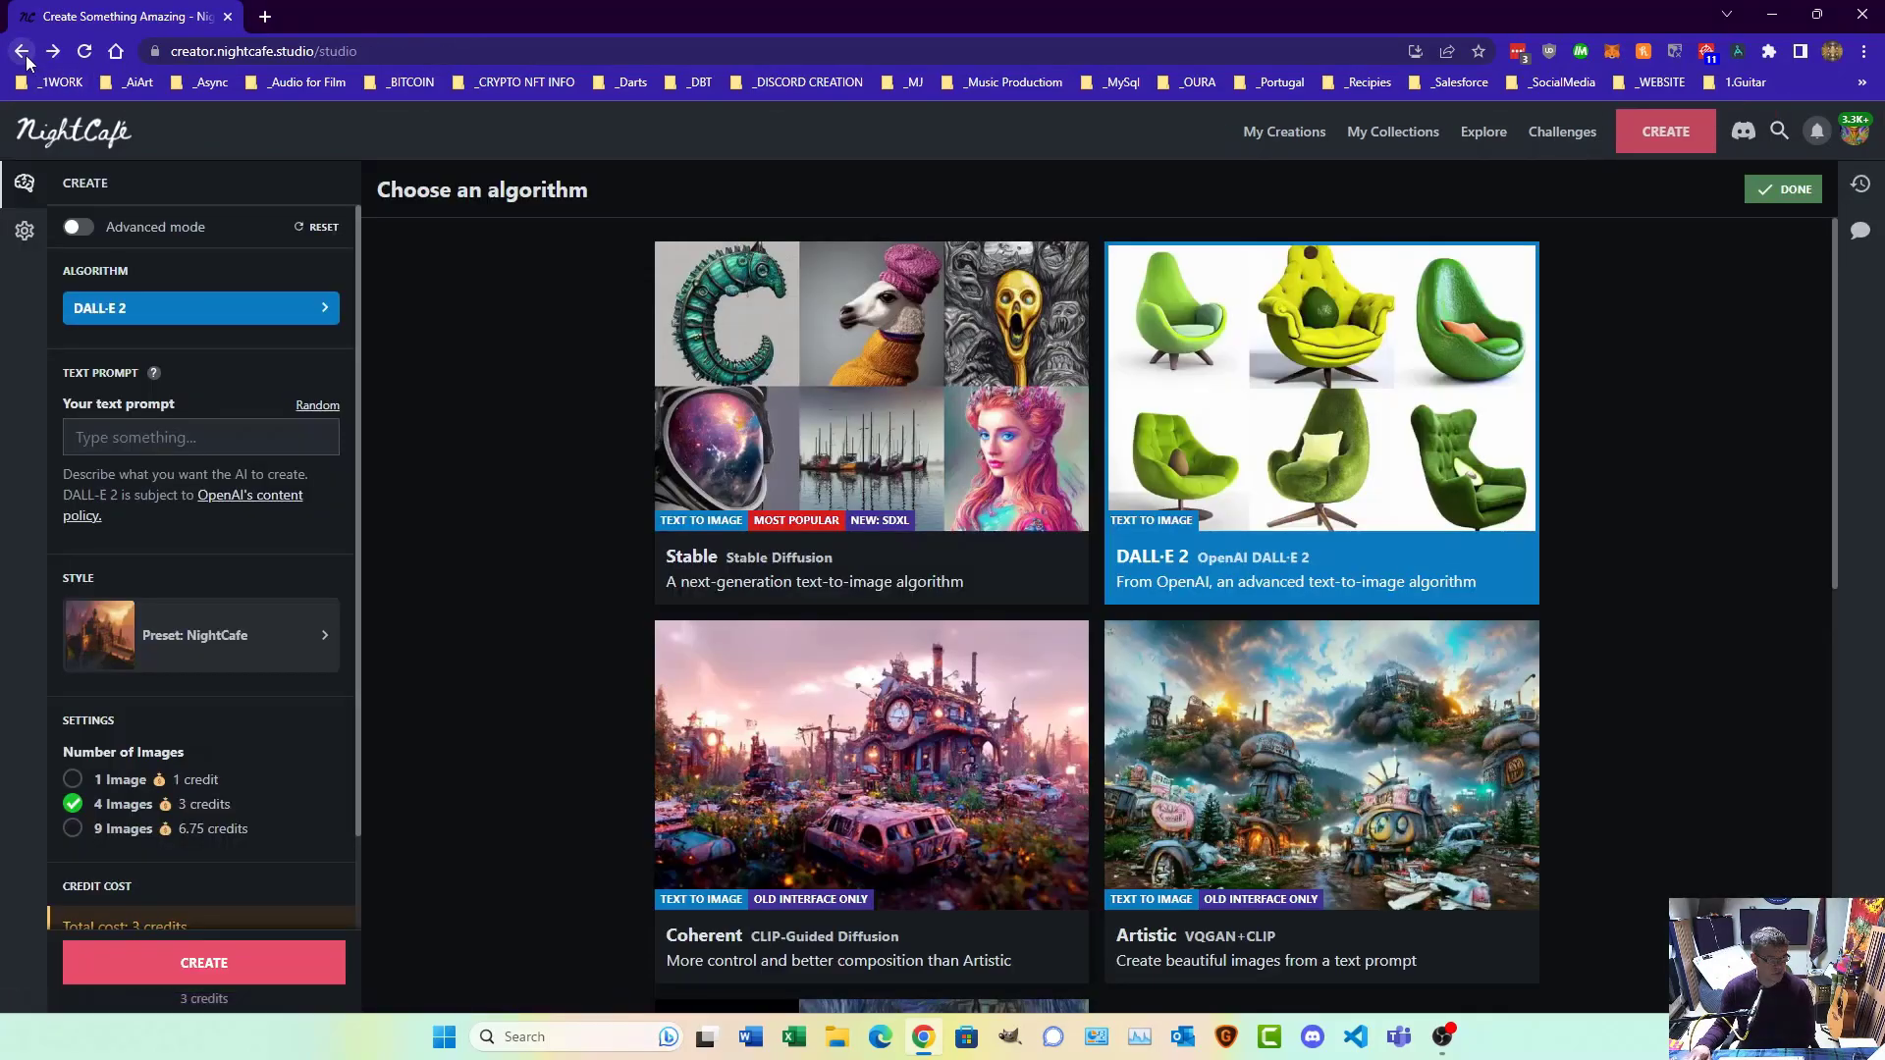
{"action": "left_click", "coordinate": [1258, 722]}
{"action": "left_click", "coordinate": [1055, 184]}
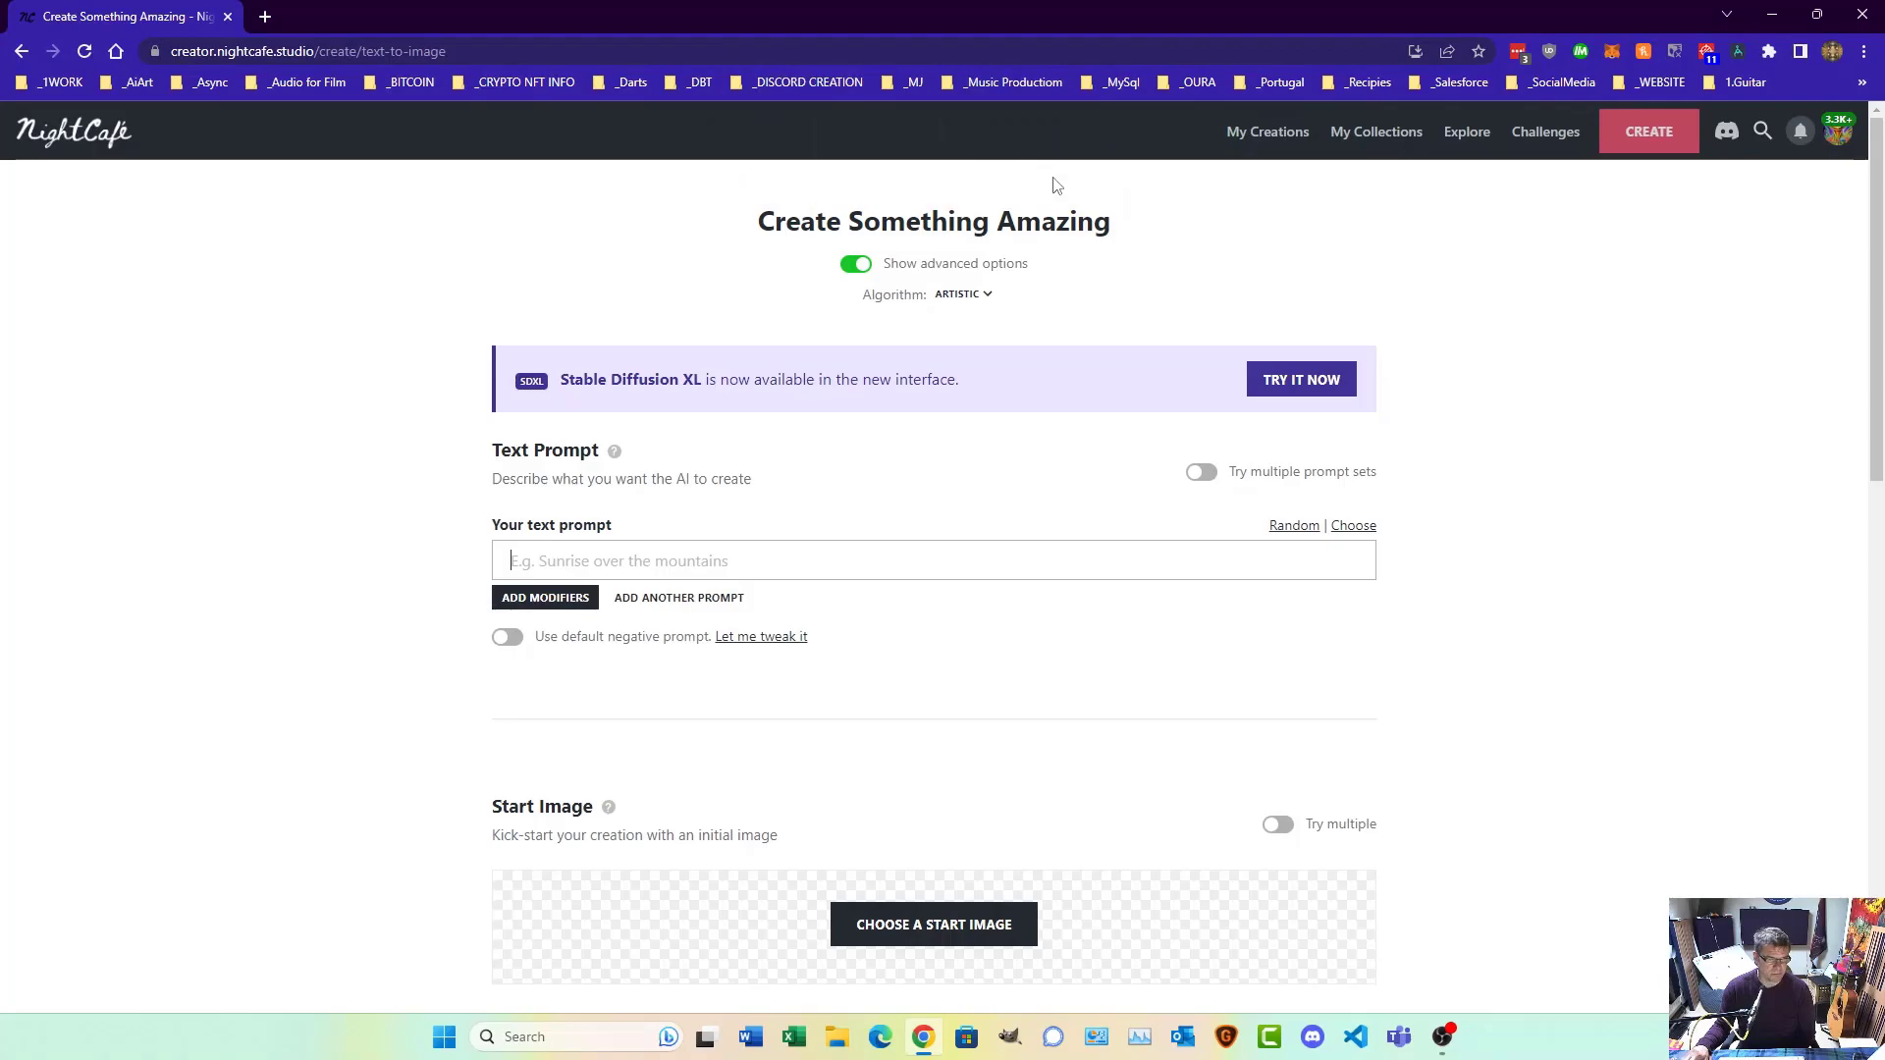
{"action": "left_click", "coordinate": [1442, 1036]}
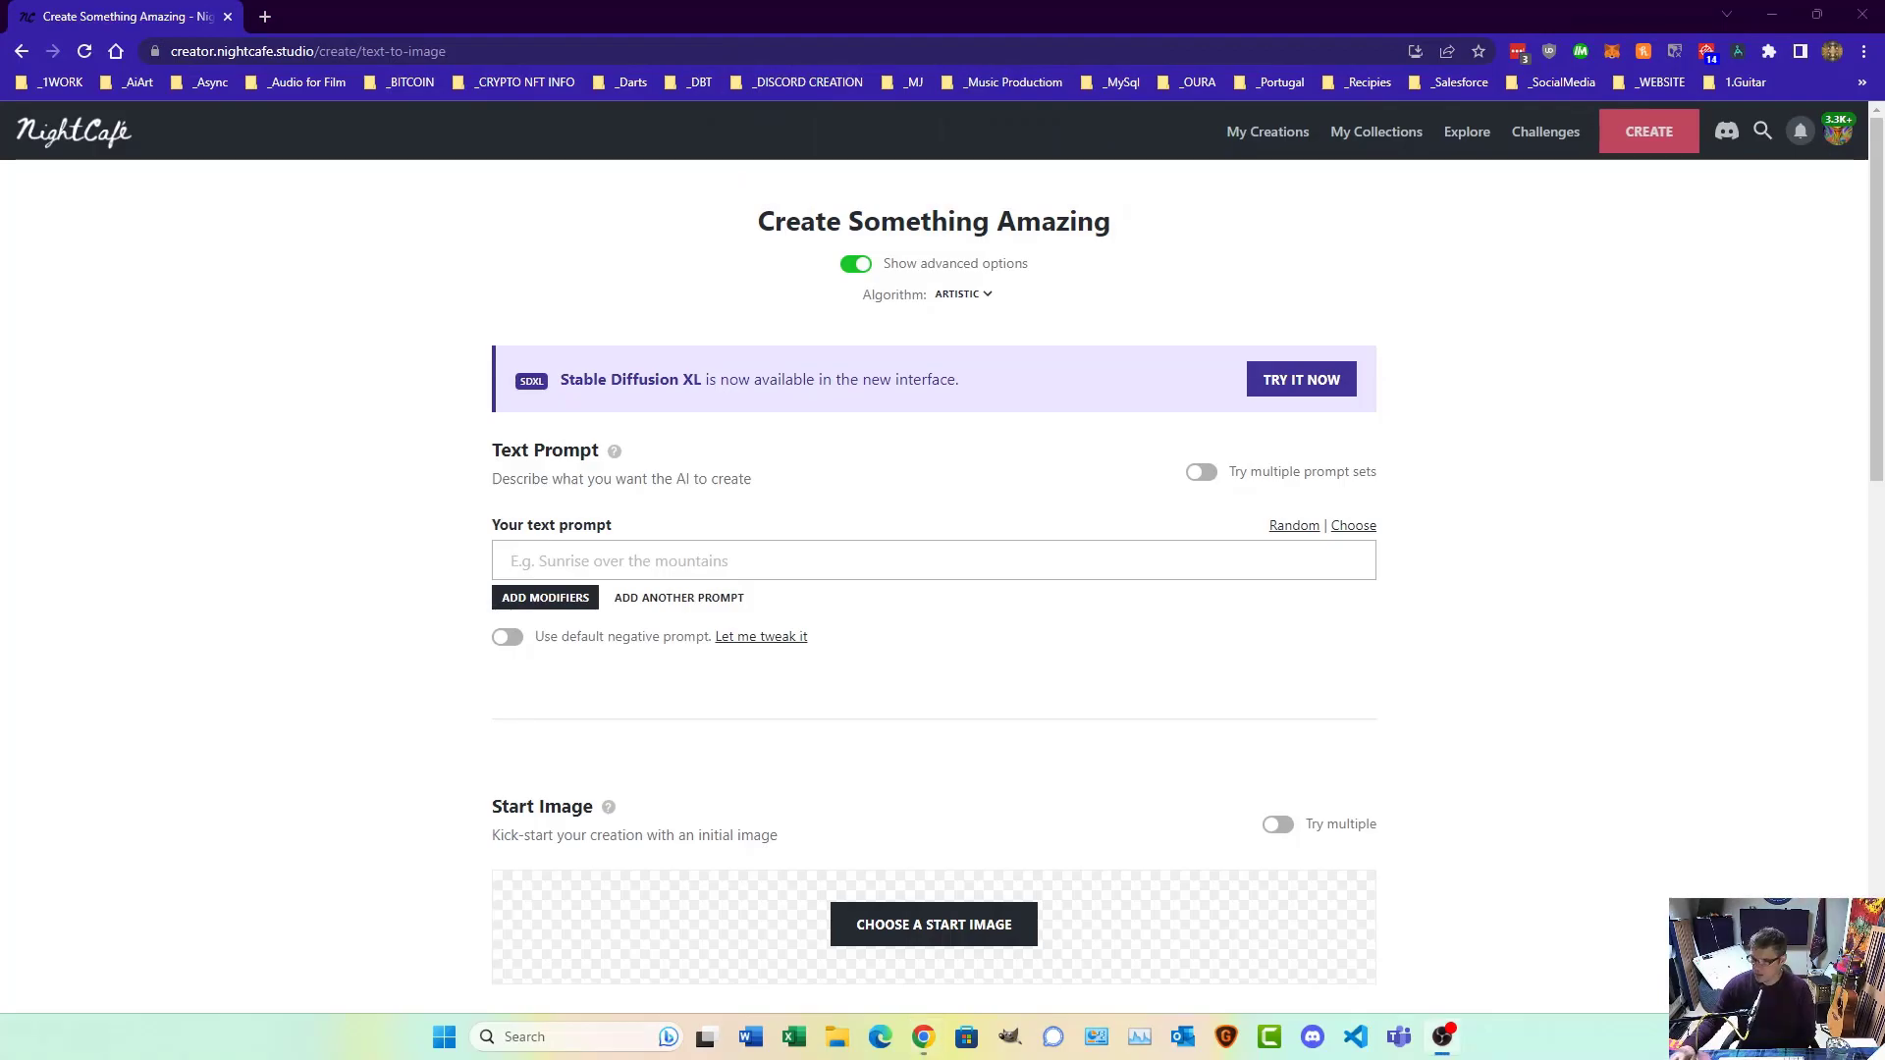
{"action": "left_click", "coordinate": [22, 54]}
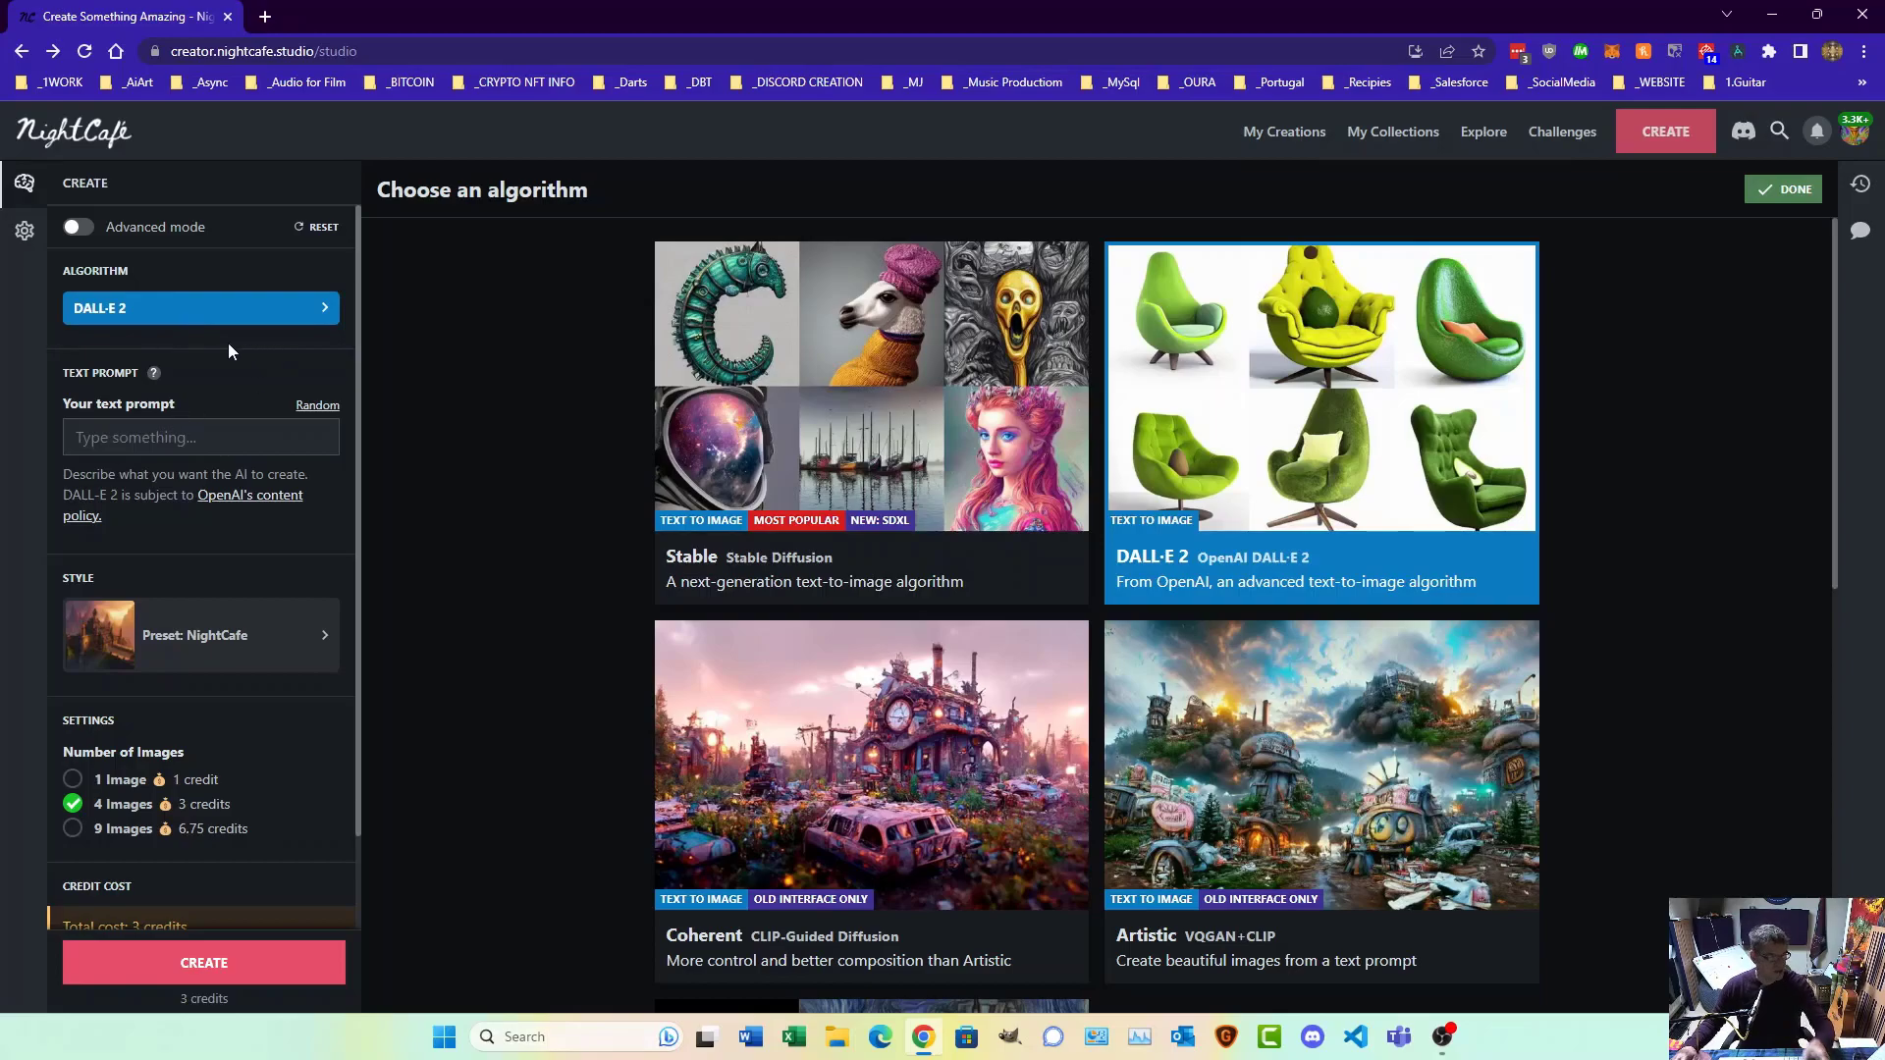
Step: Select the Stable algorithm with the SDXL BETA model
{"action": "left_click", "coordinate": [660, 557]}
{"action": "left_click", "coordinate": [285, 394]}
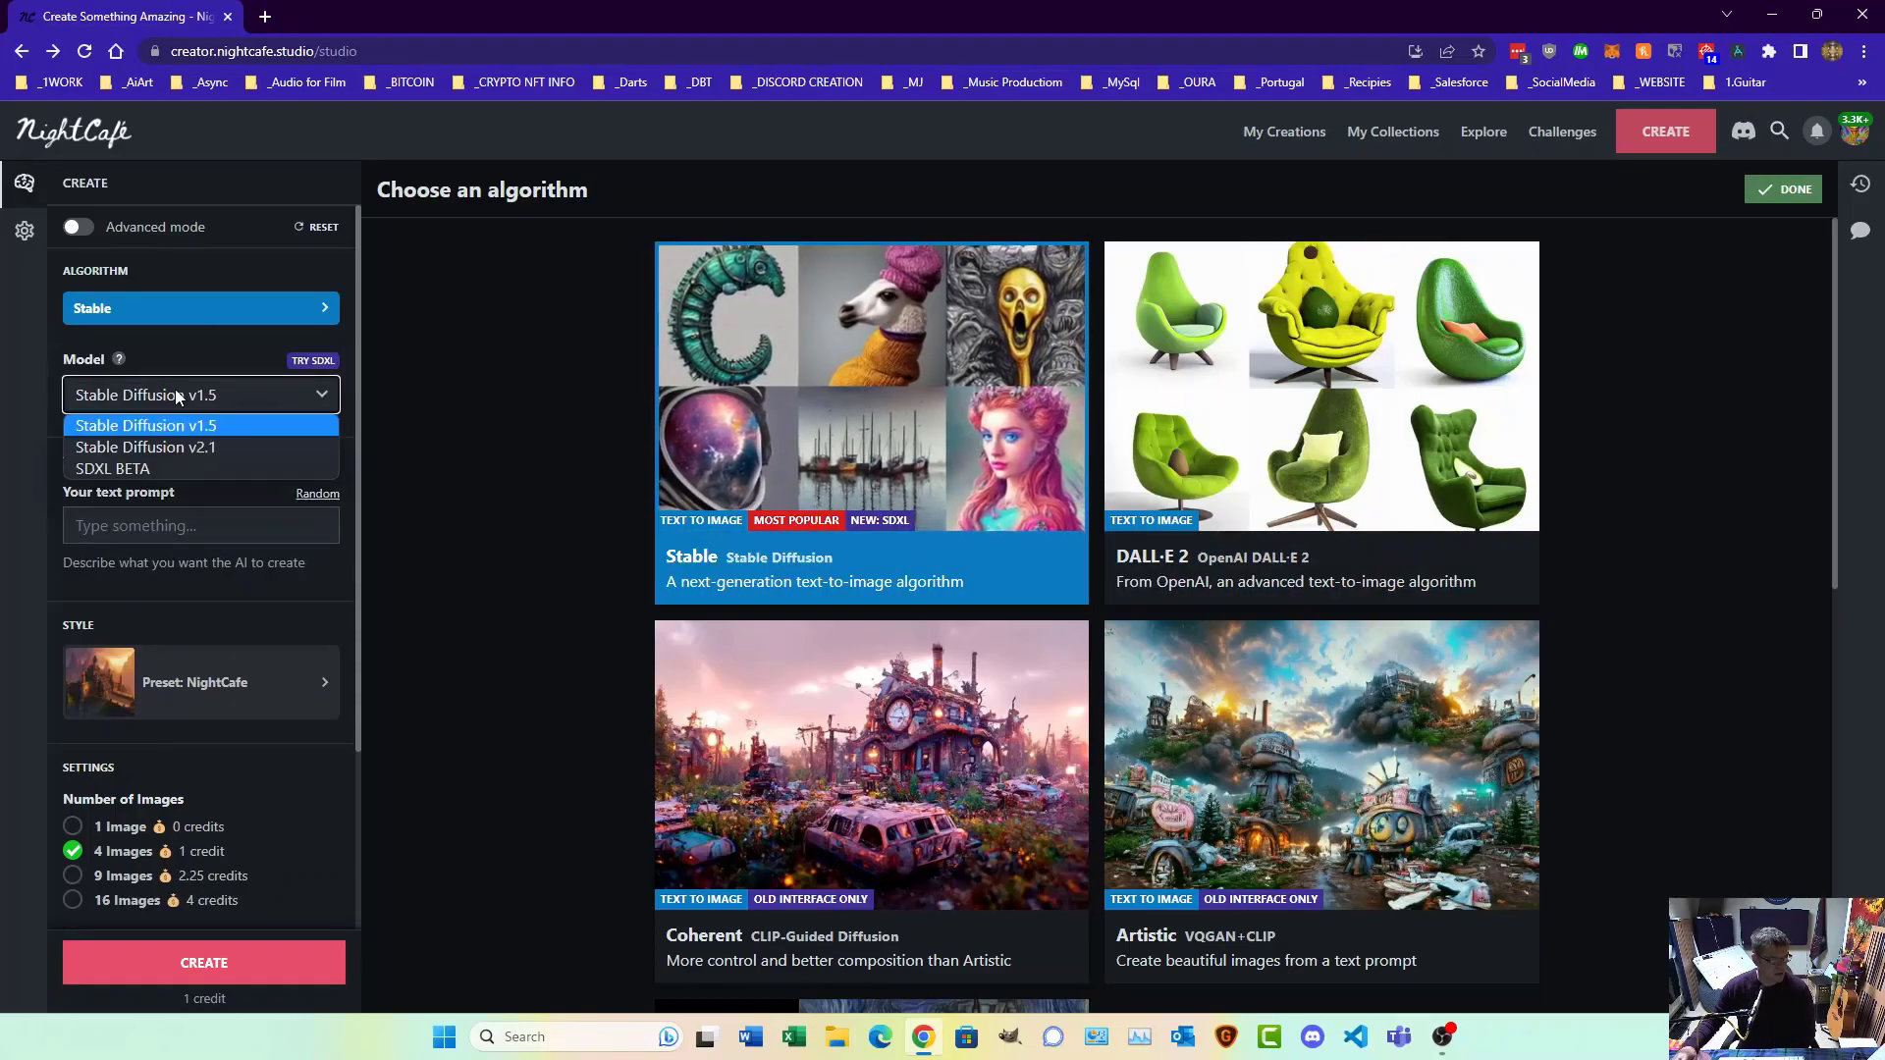
{"action": "left_click", "coordinate": [175, 468]}
Step: Enter the prompt 'the lion, the witch and the wardrobe'
{"action": "left_click", "coordinate": [126, 535]}
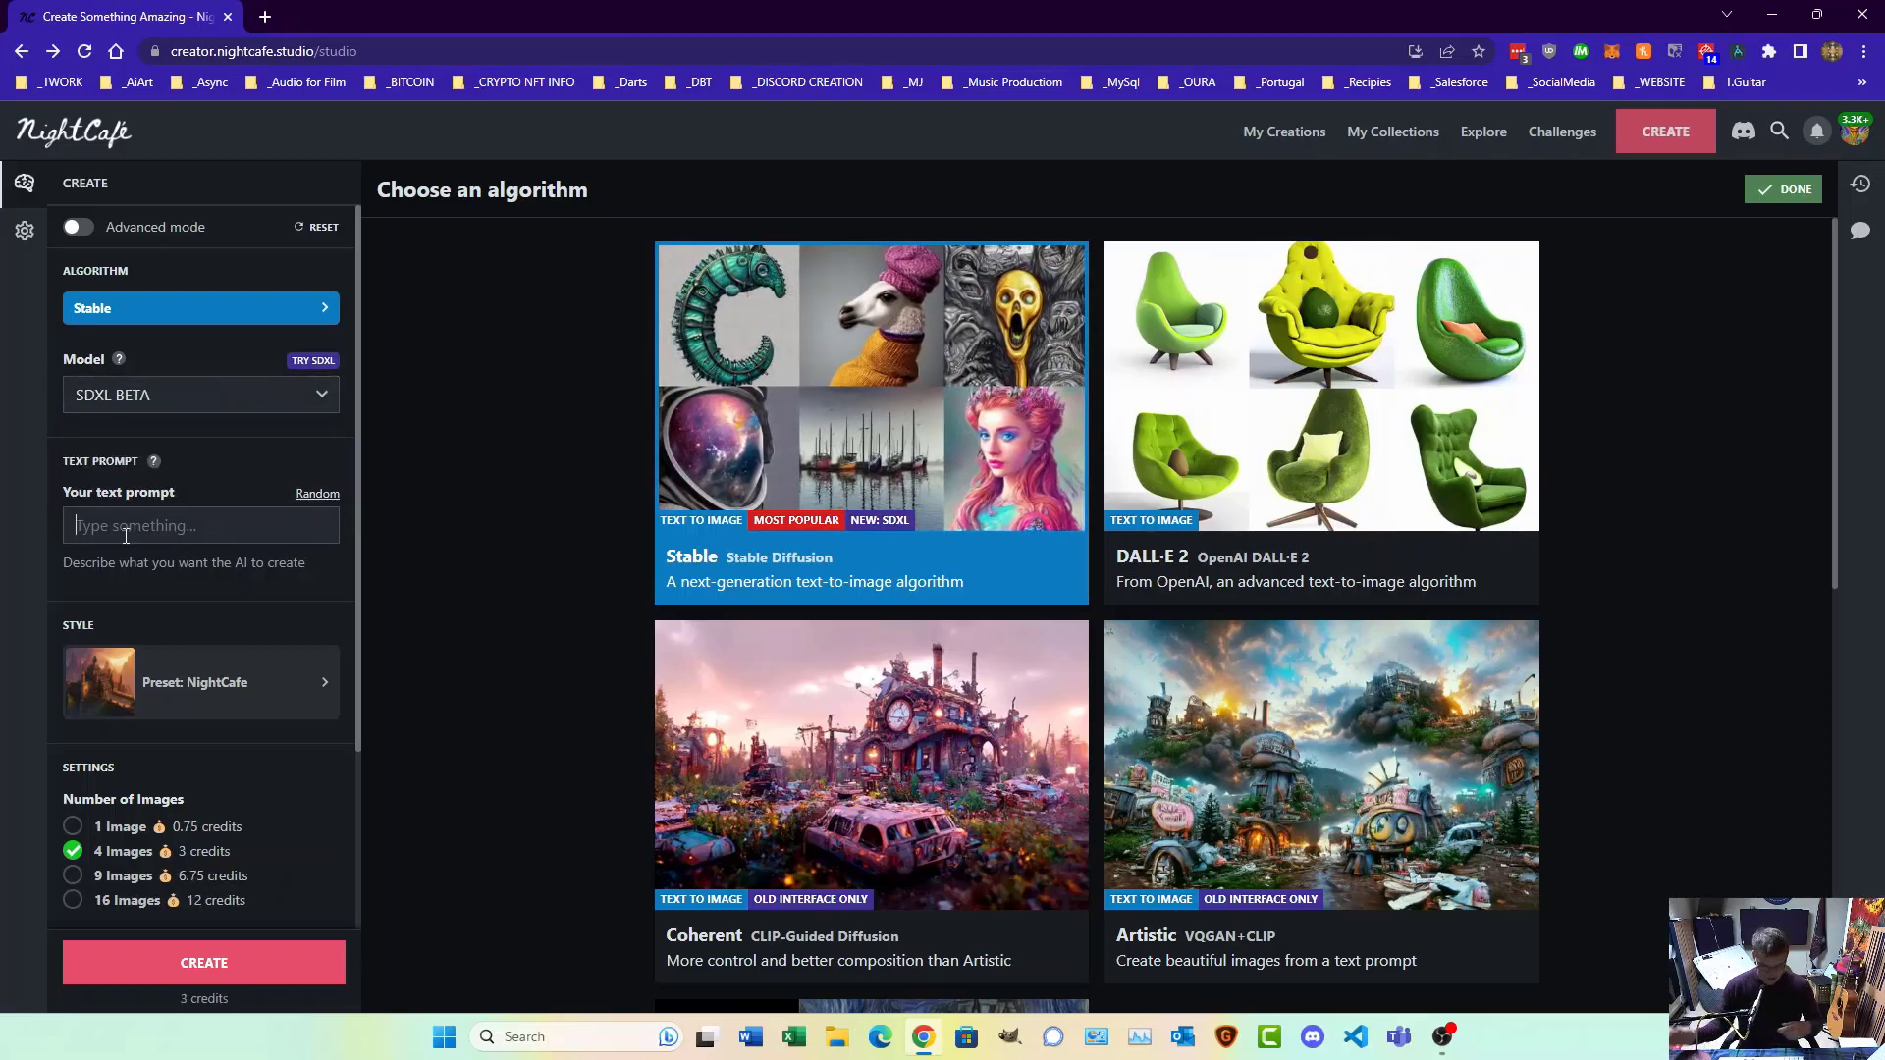
{"action": "type", "text": "t"}
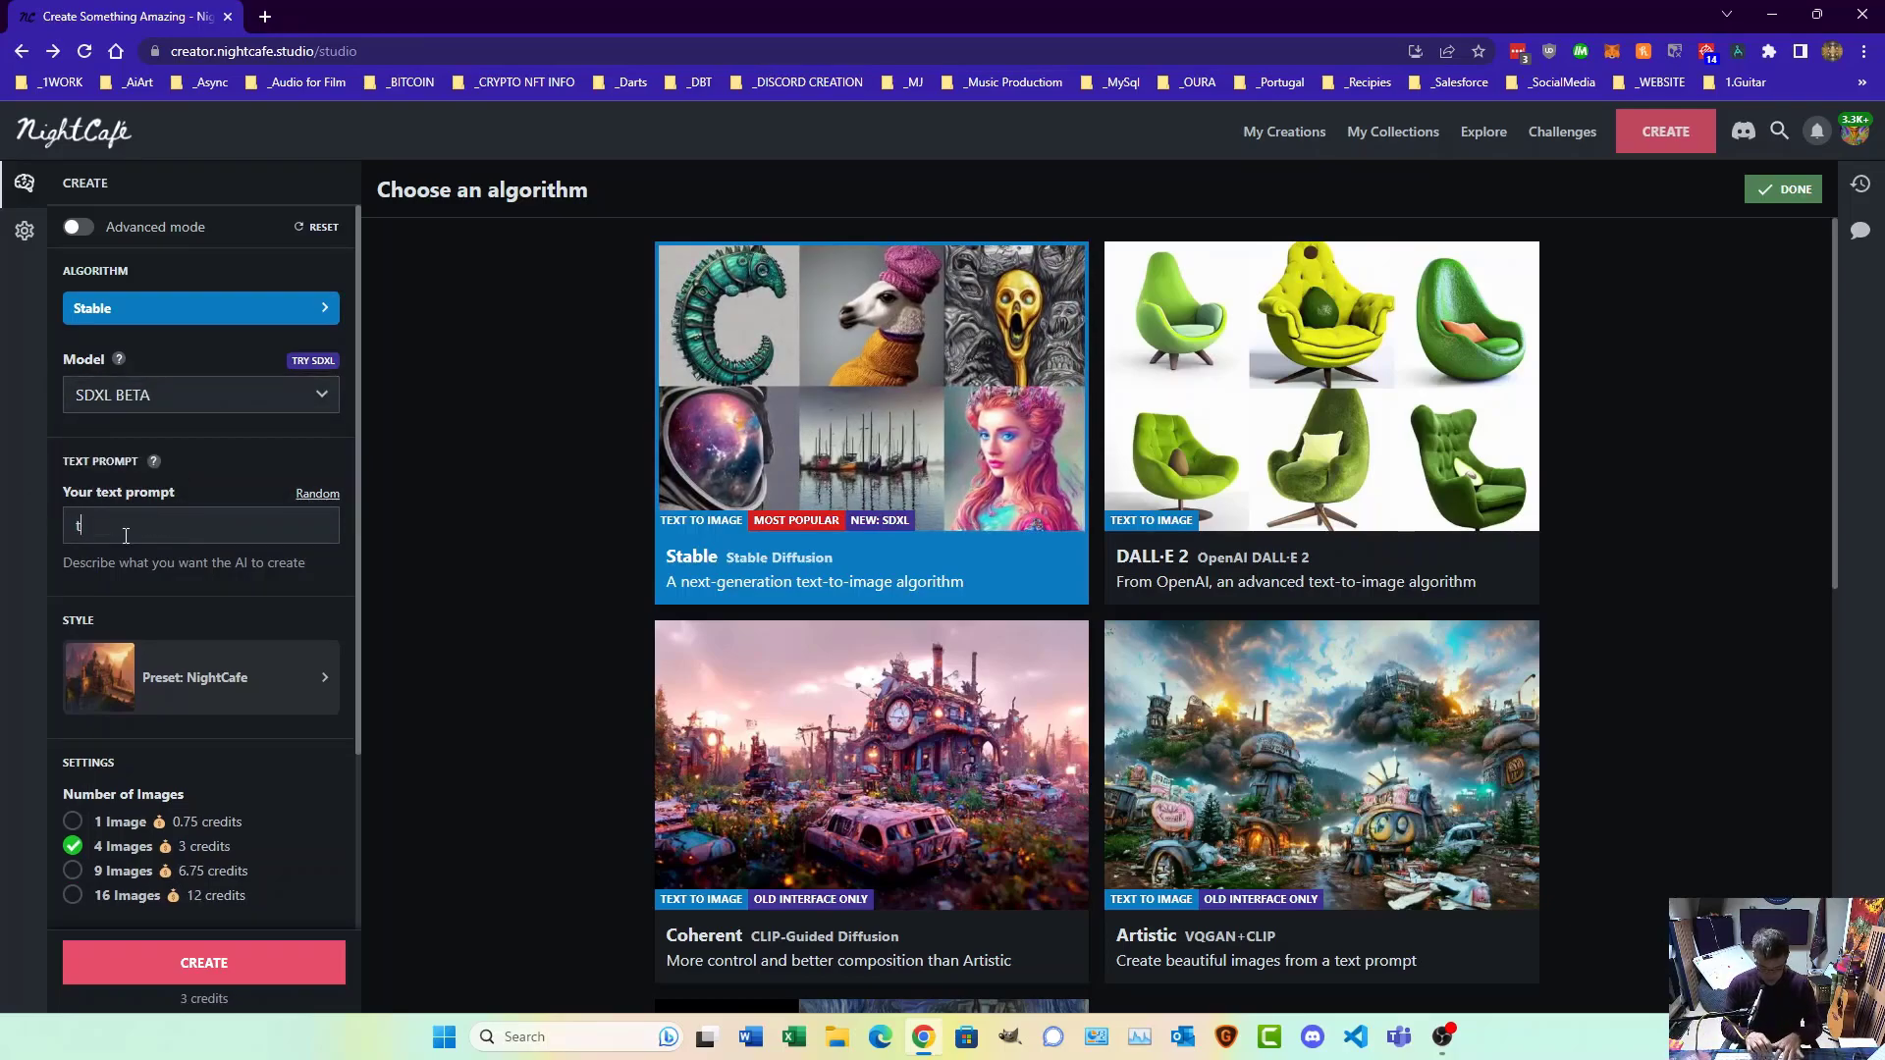
{"action": "type", "text": "he lion"}
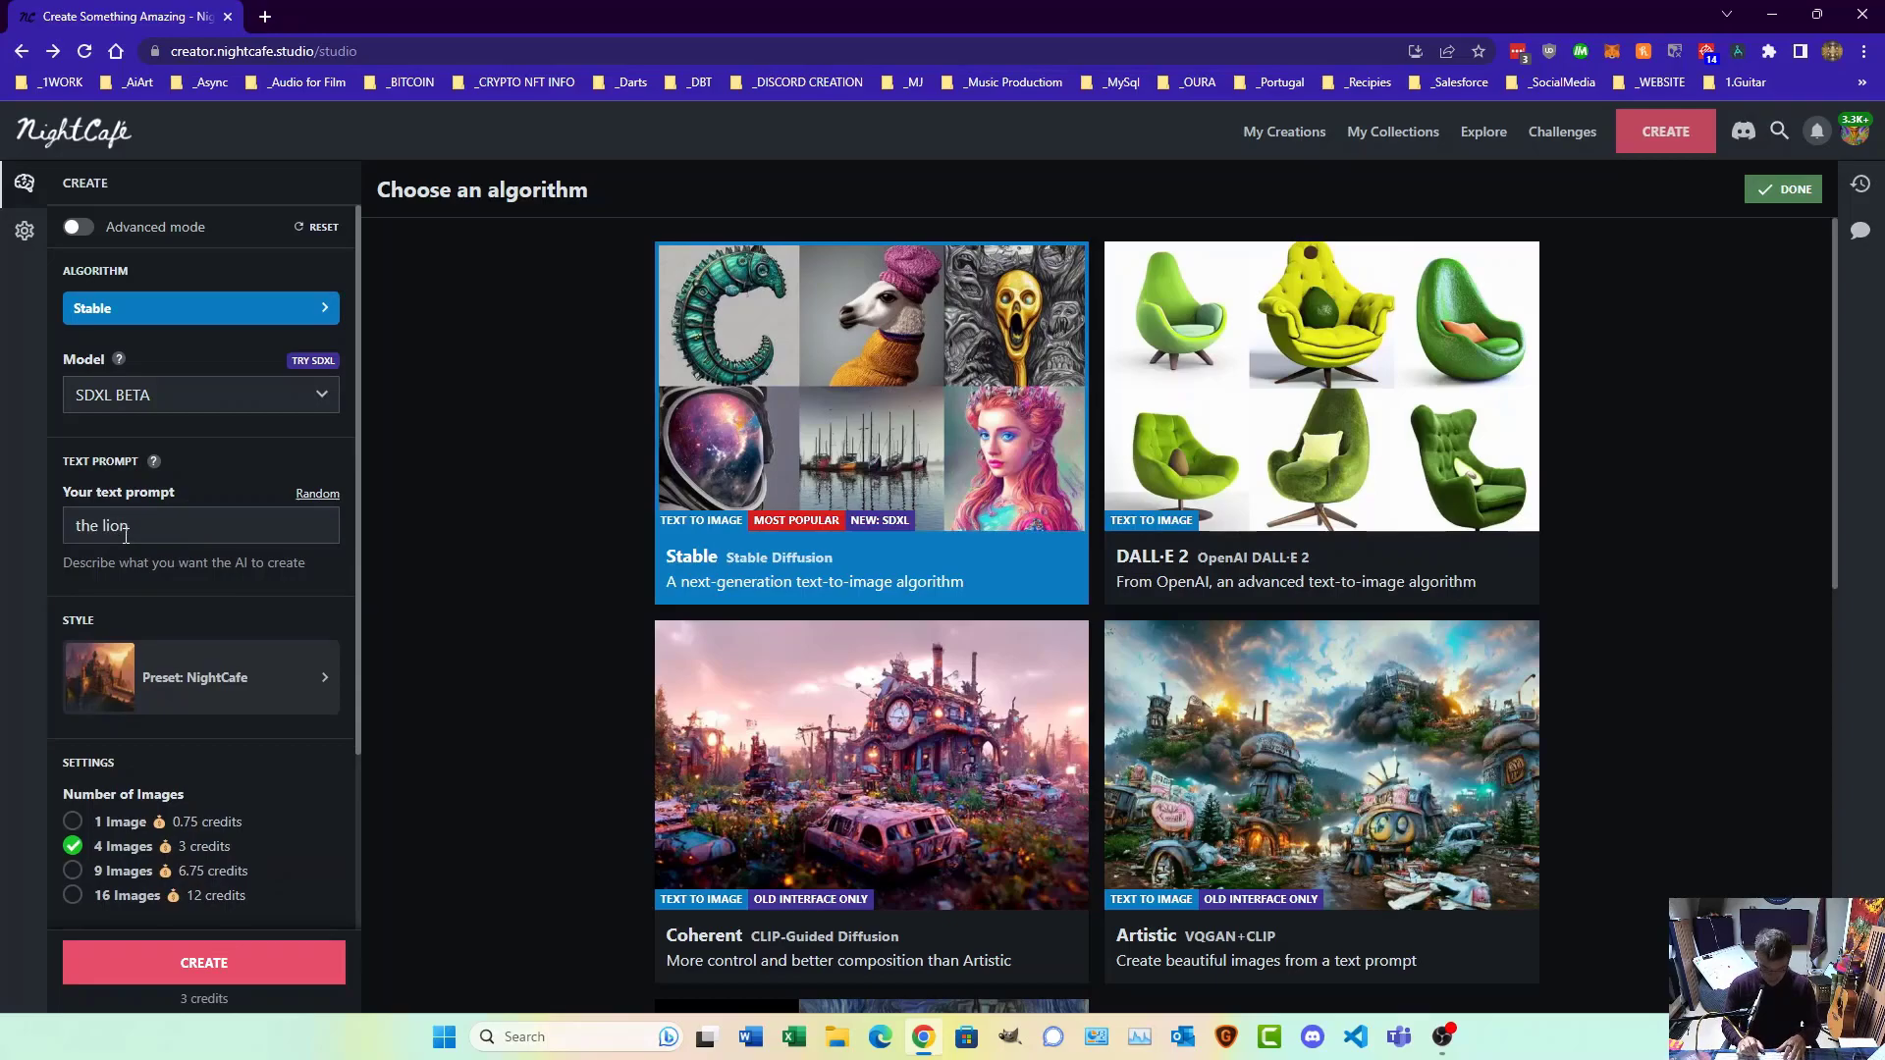
{"action": "type", "text": ", the witch a"}
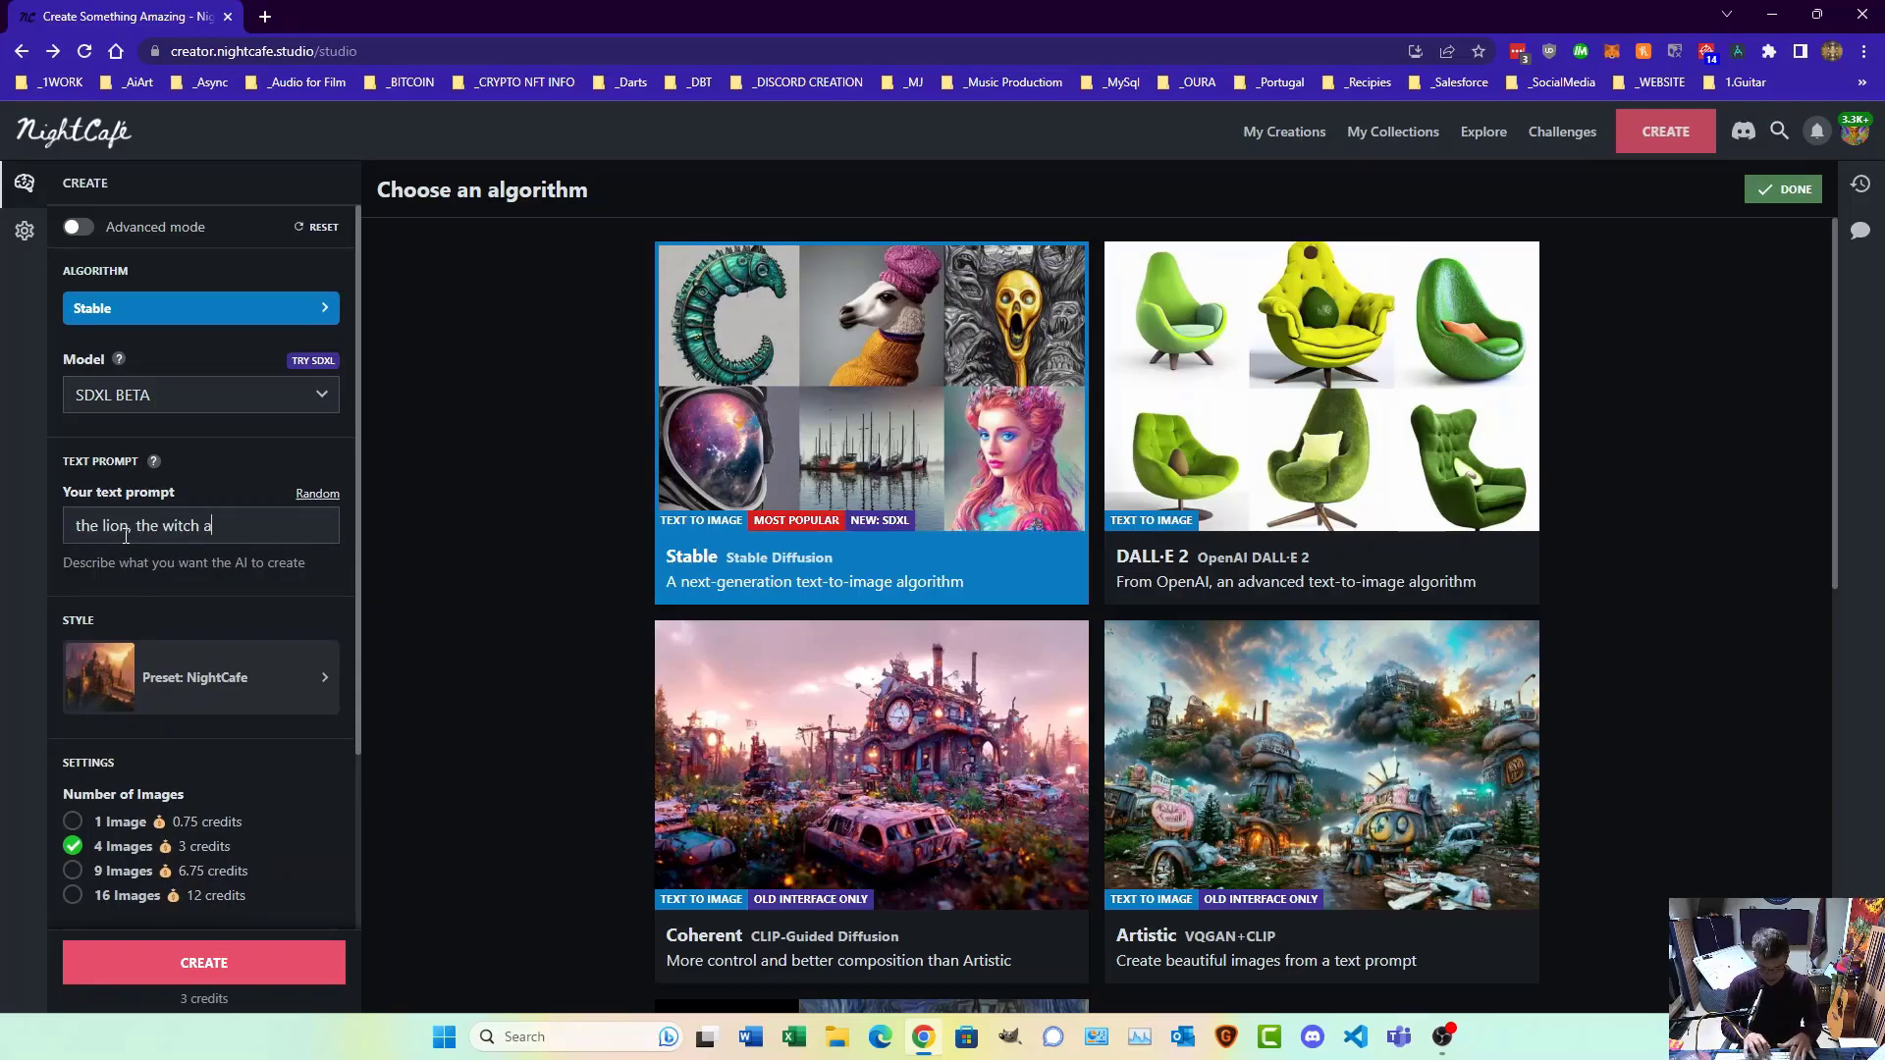
{"action": "type", "text": "nd the wardrobe"}
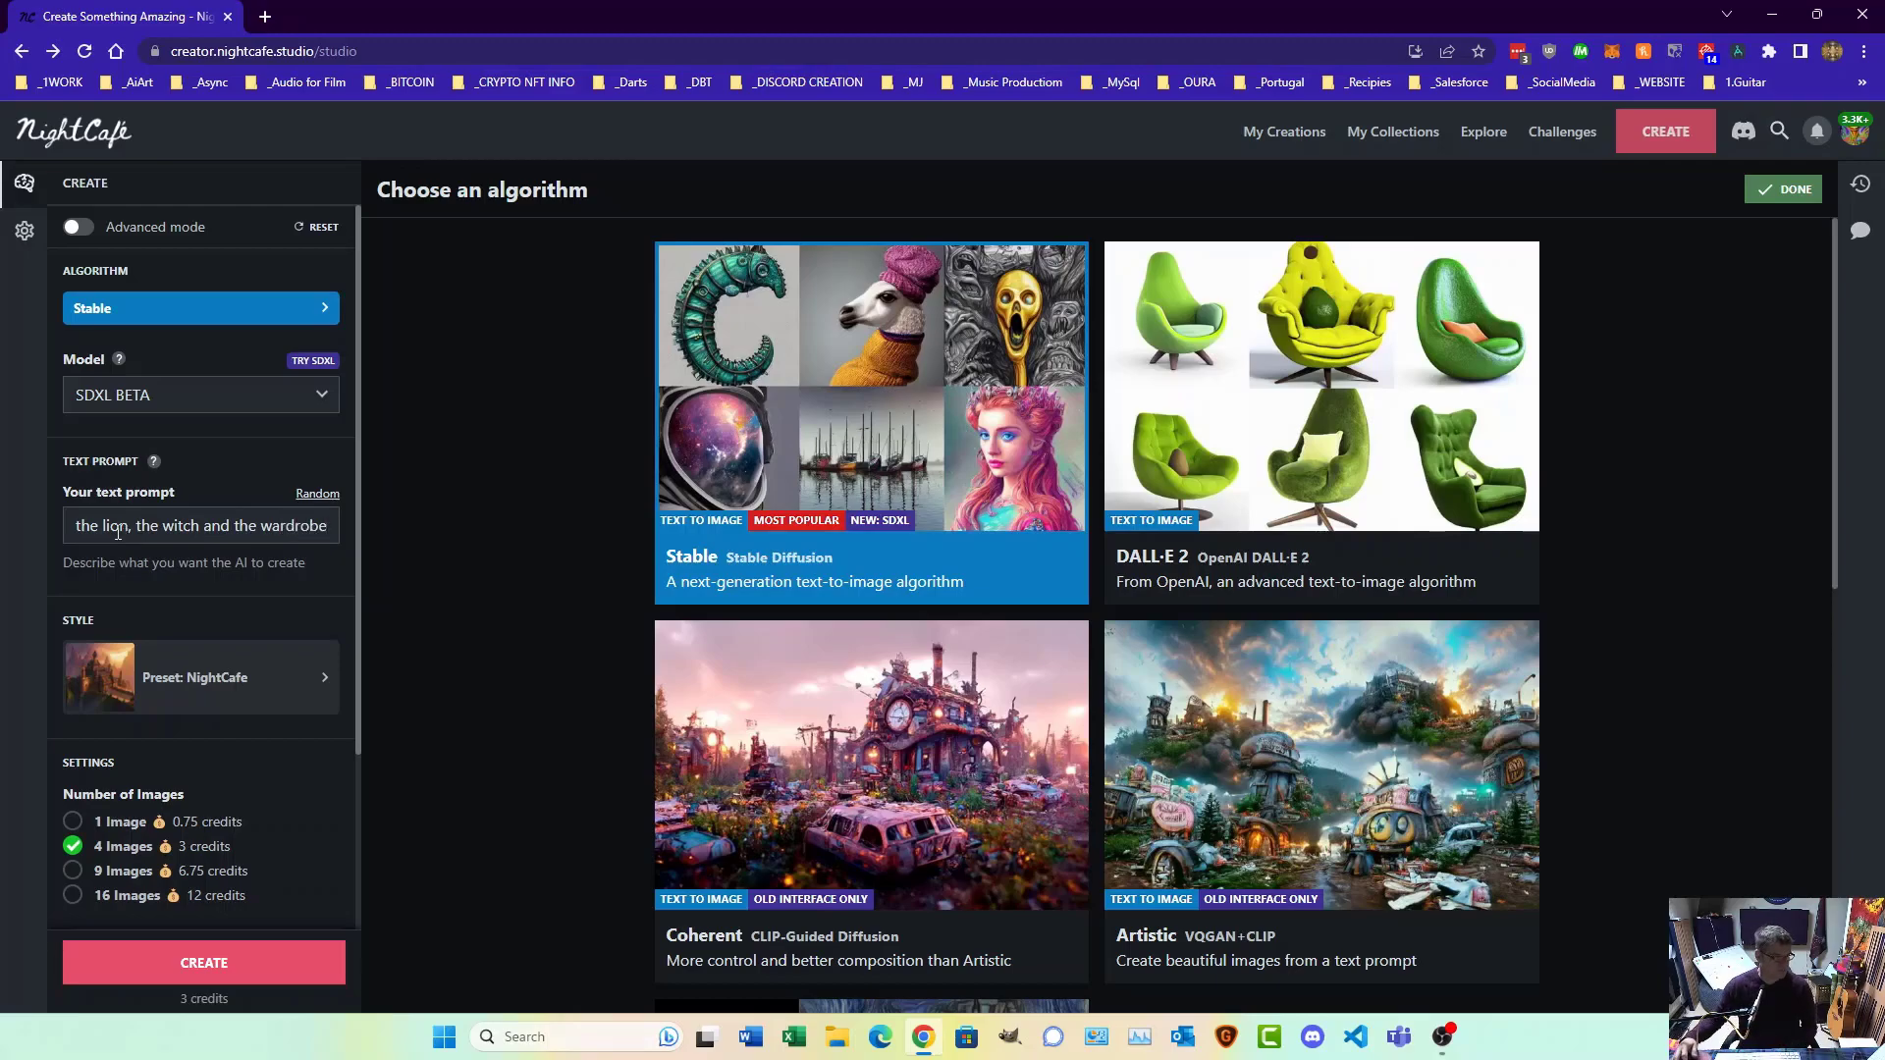
{"action": "scroll", "coordinate": [197, 447], "scroll_direction": "down", "scroll_amount": 3}
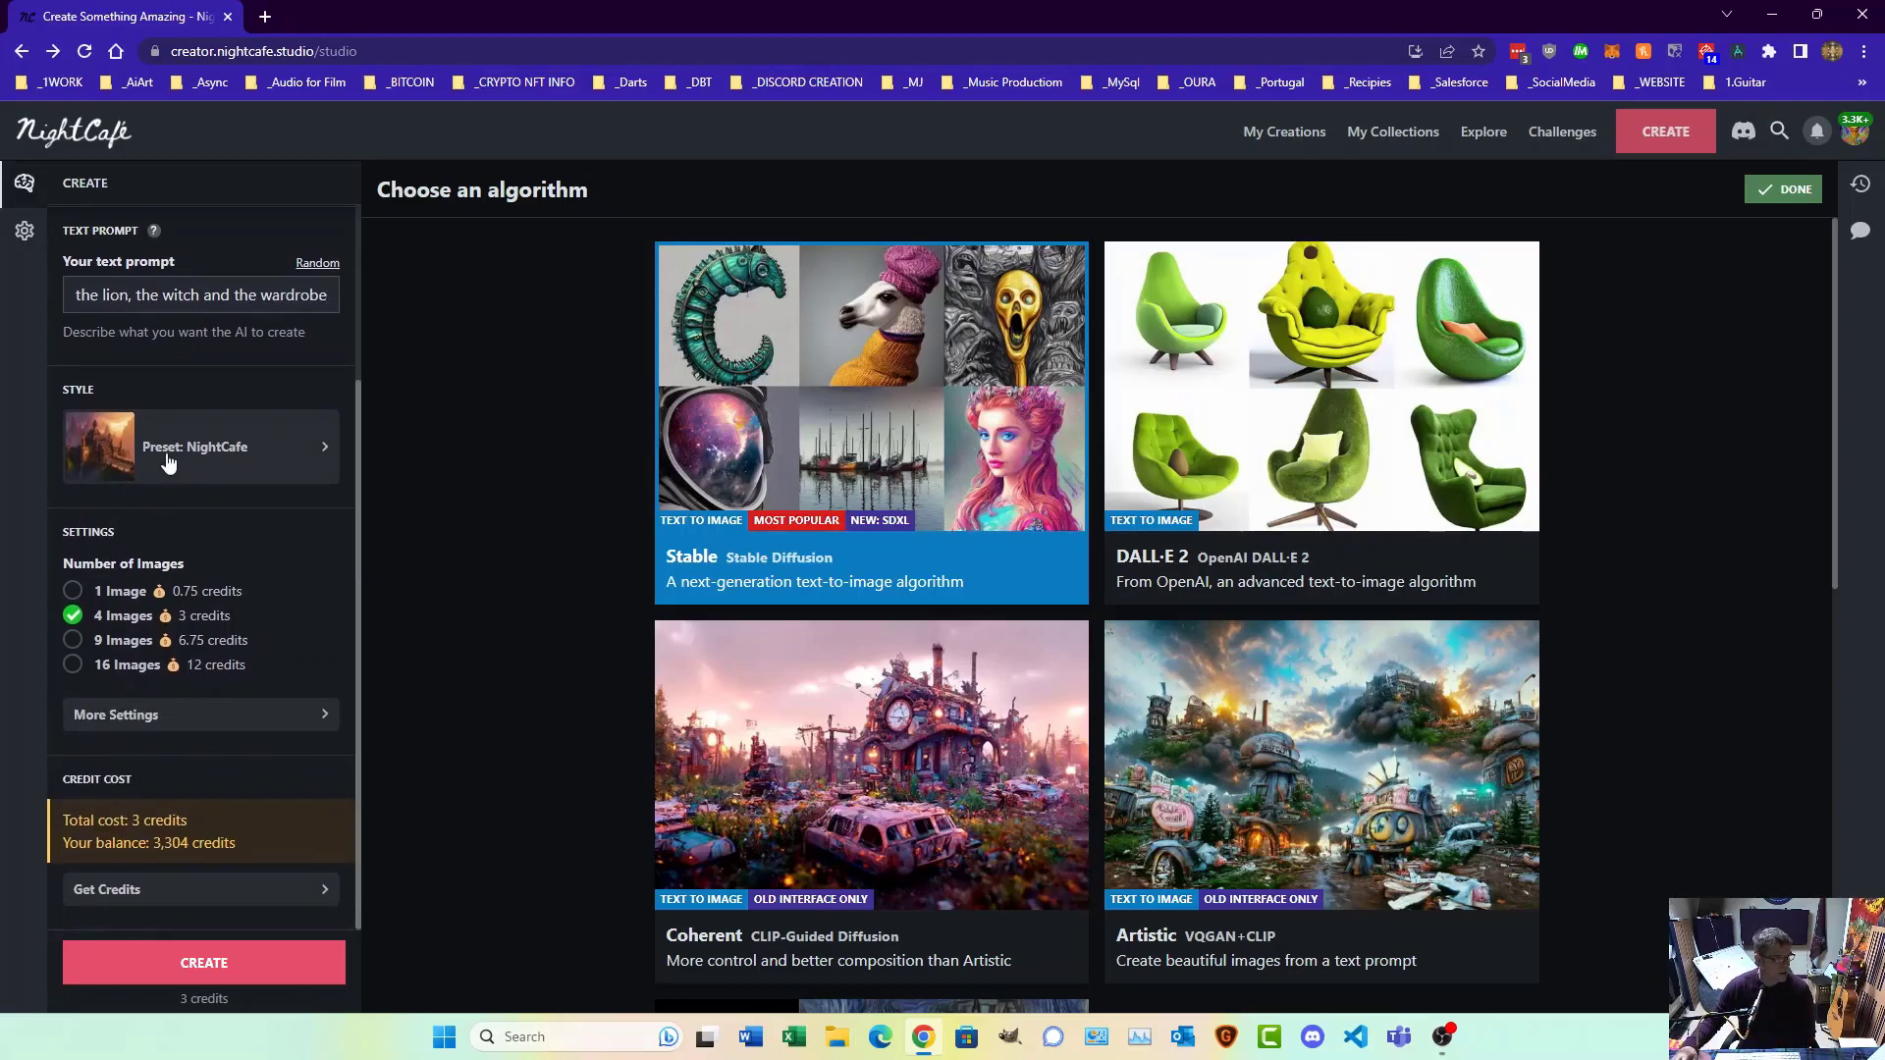
Step: Apply the Fantasy preset style and choose 16 images, for a total of 12 credits
{"action": "left_click", "coordinate": [196, 447]}
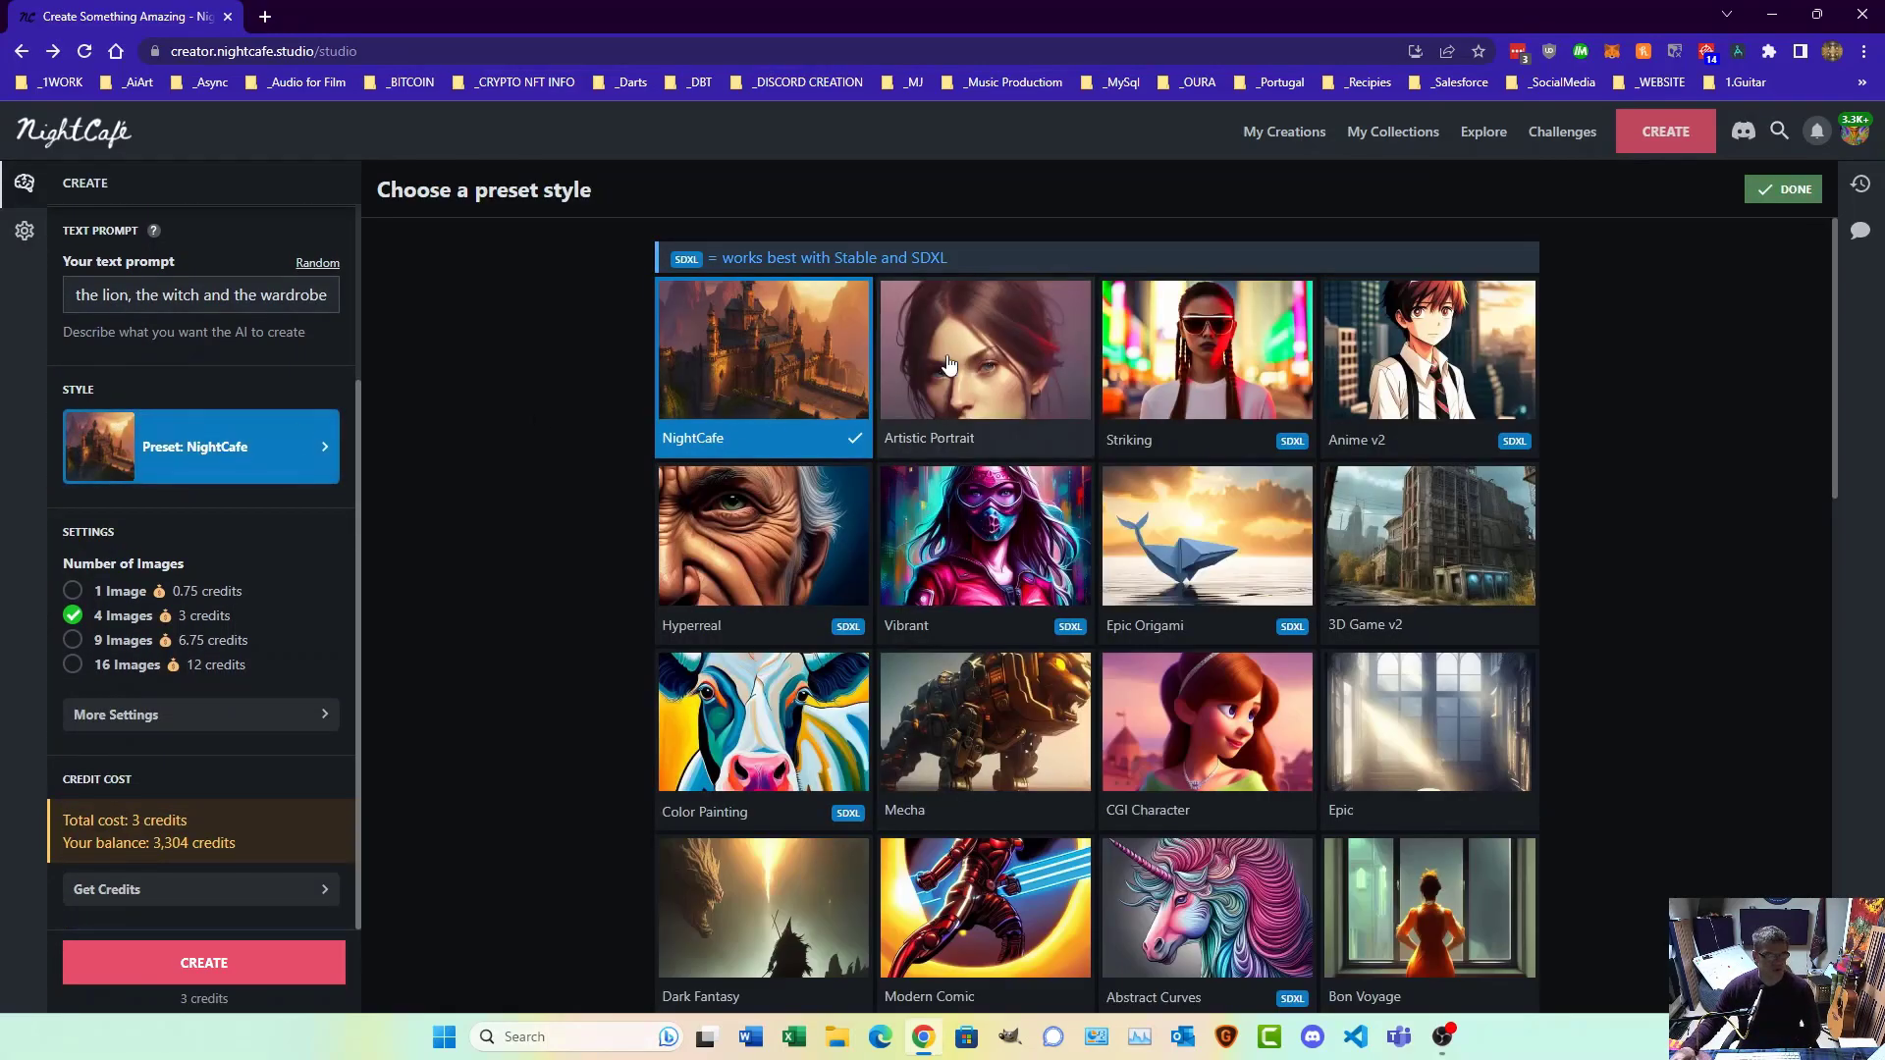
{"action": "scroll", "coordinate": [1265, 580], "scroll_direction": "down", "scroll_amount": 10}
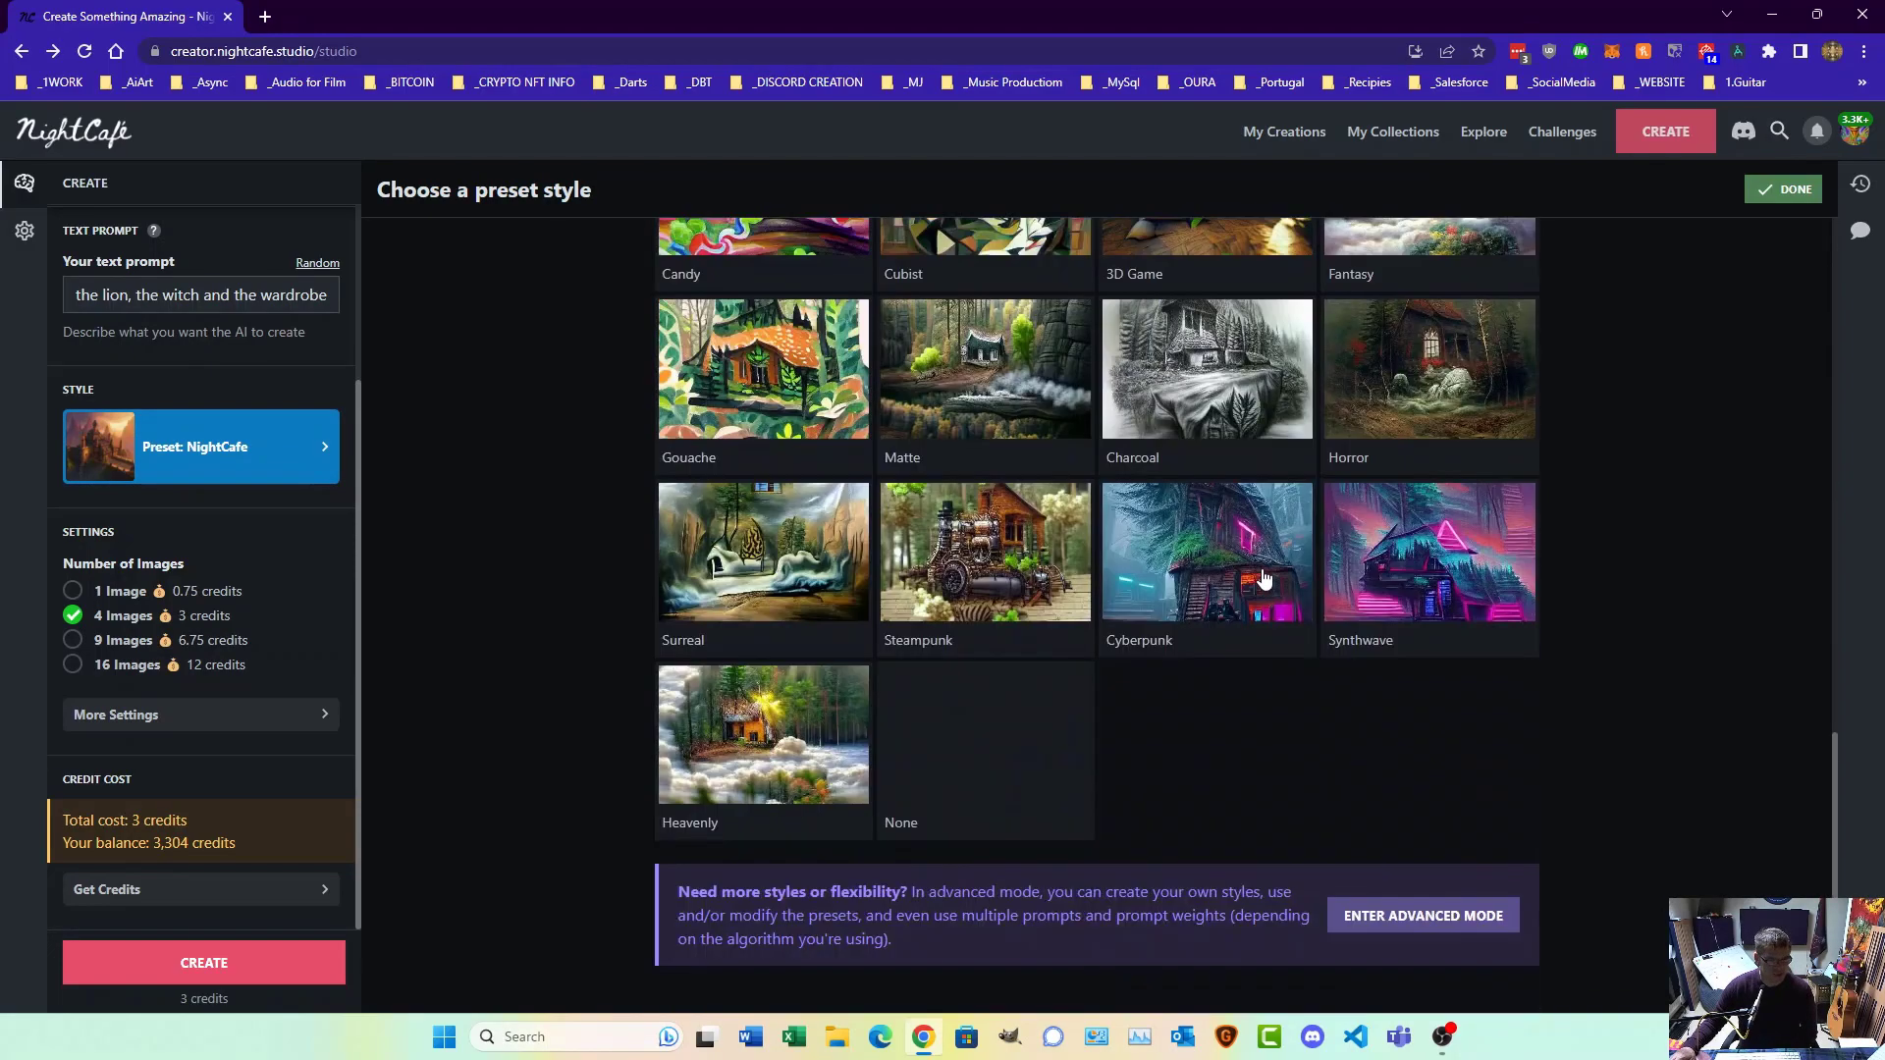
{"action": "scroll", "coordinate": [1265, 580], "scroll_direction": "up", "scroll_amount": 1}
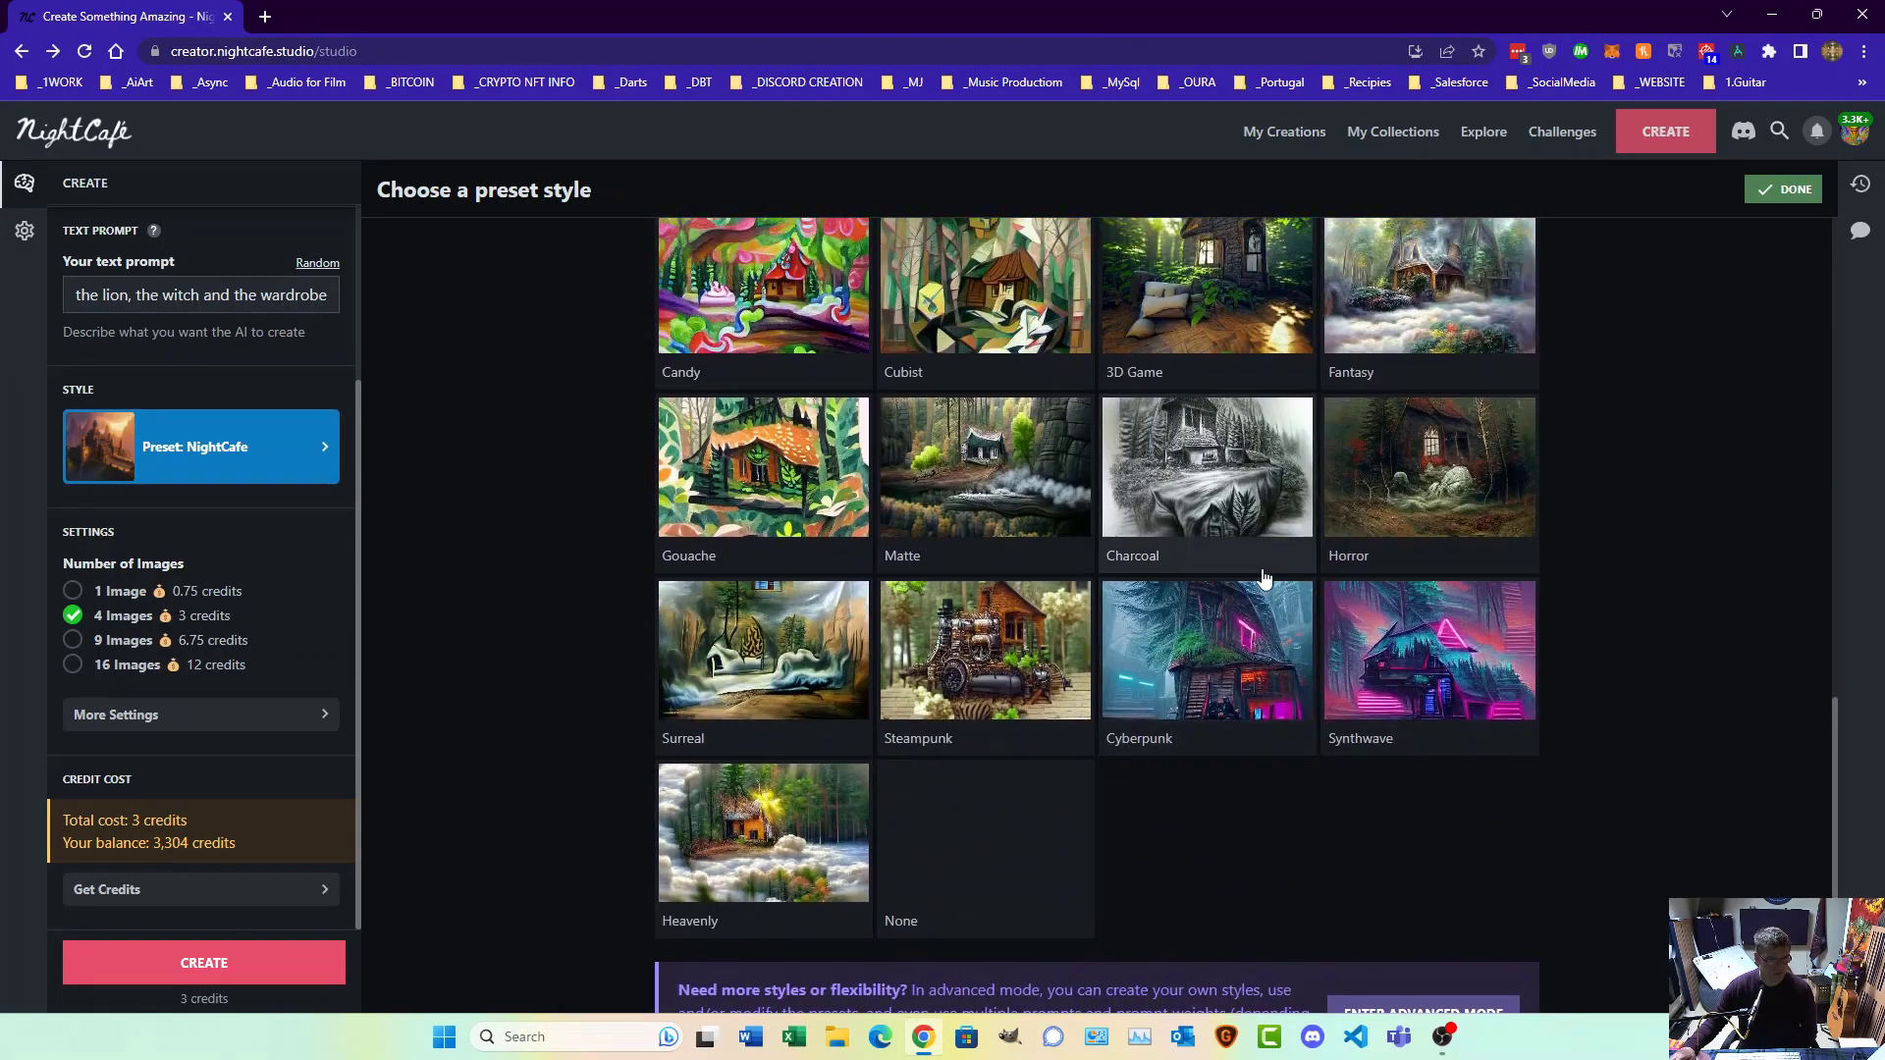
{"action": "scroll", "coordinate": [1264, 580], "scroll_direction": "up", "scroll_amount": 1}
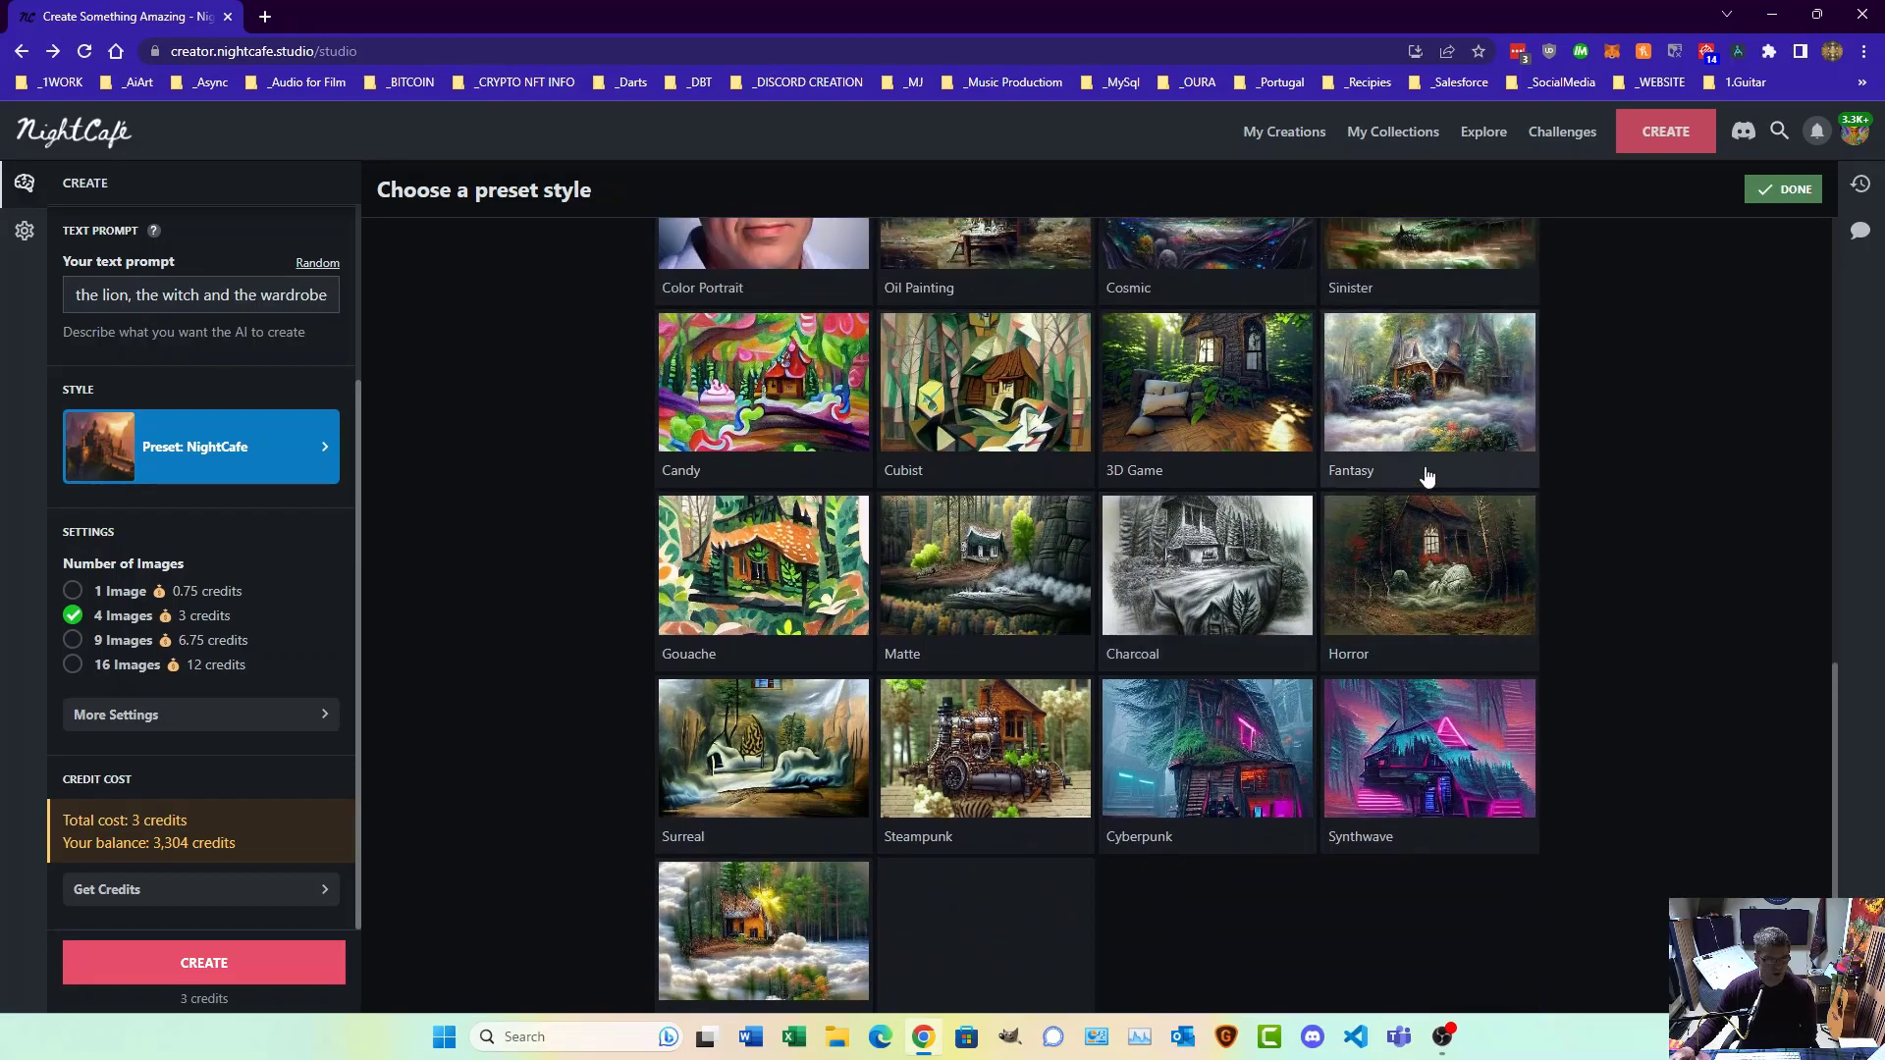
{"action": "left_click", "coordinate": [1432, 470]}
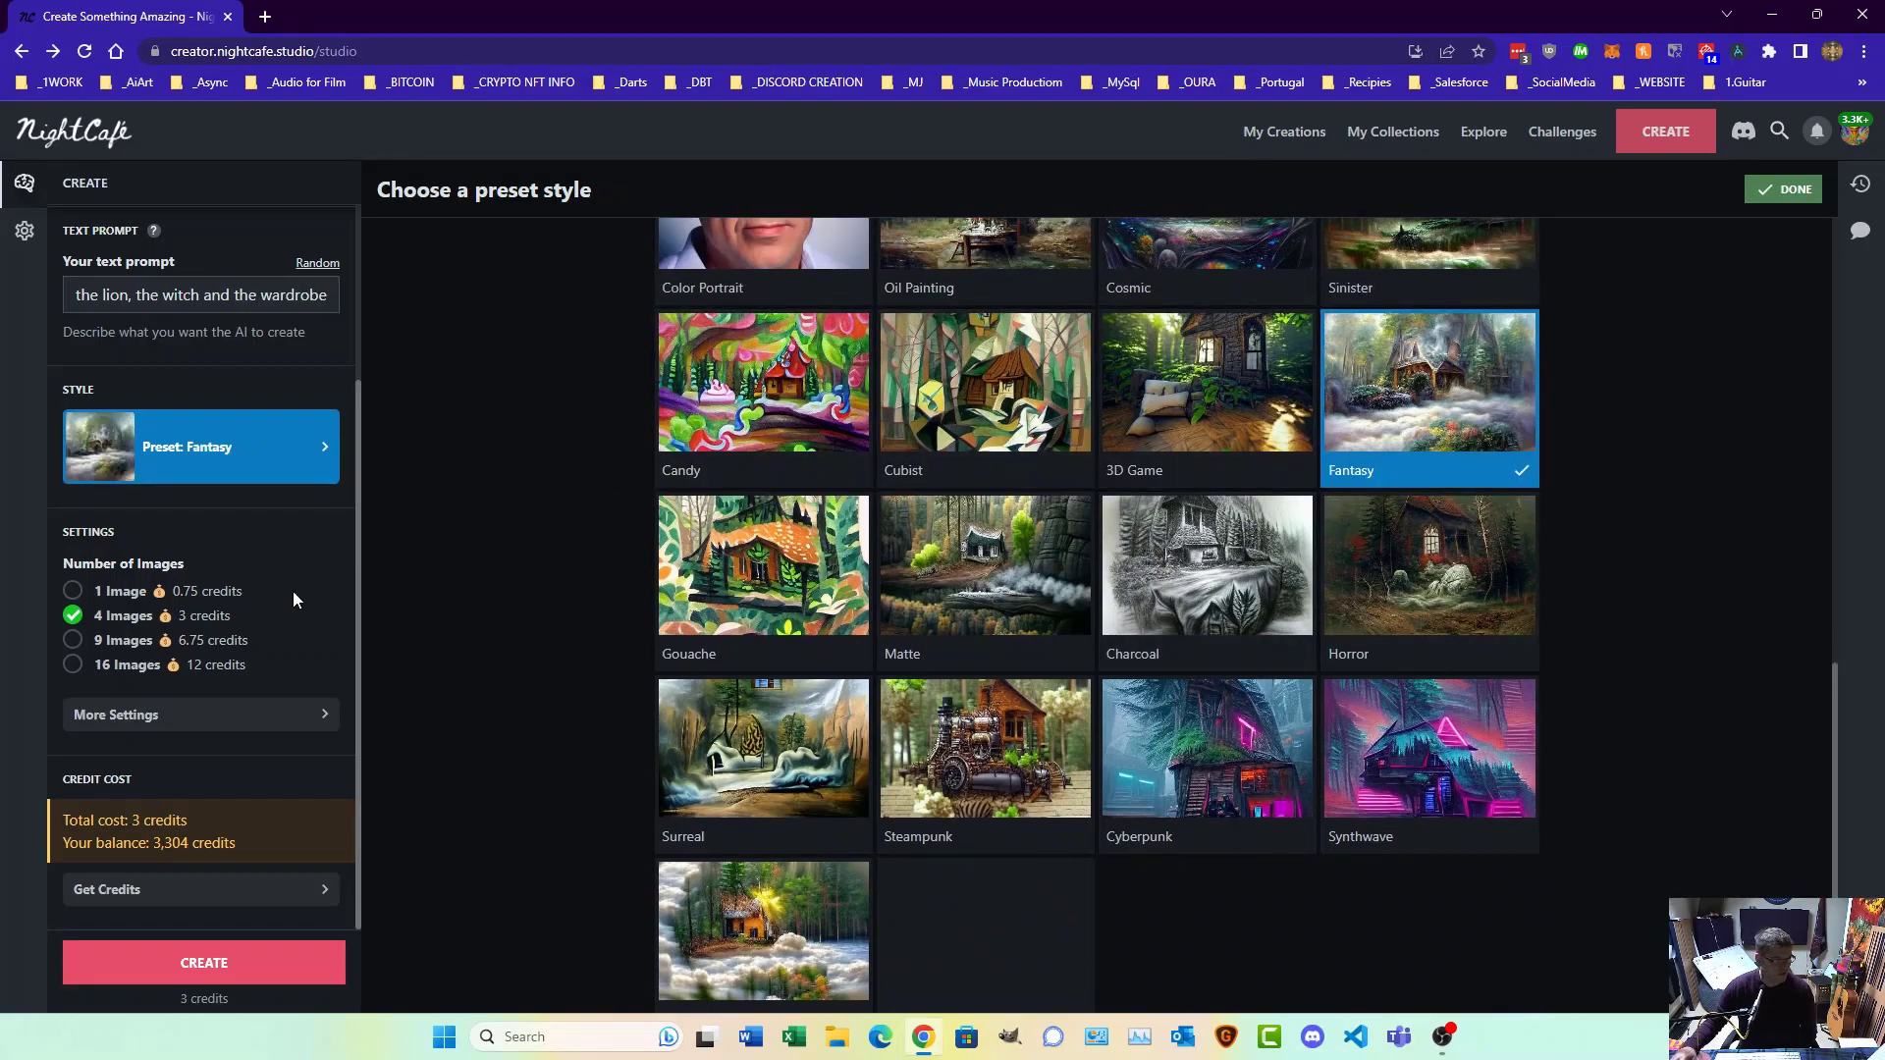
{"action": "left_click", "coordinate": [71, 668]}
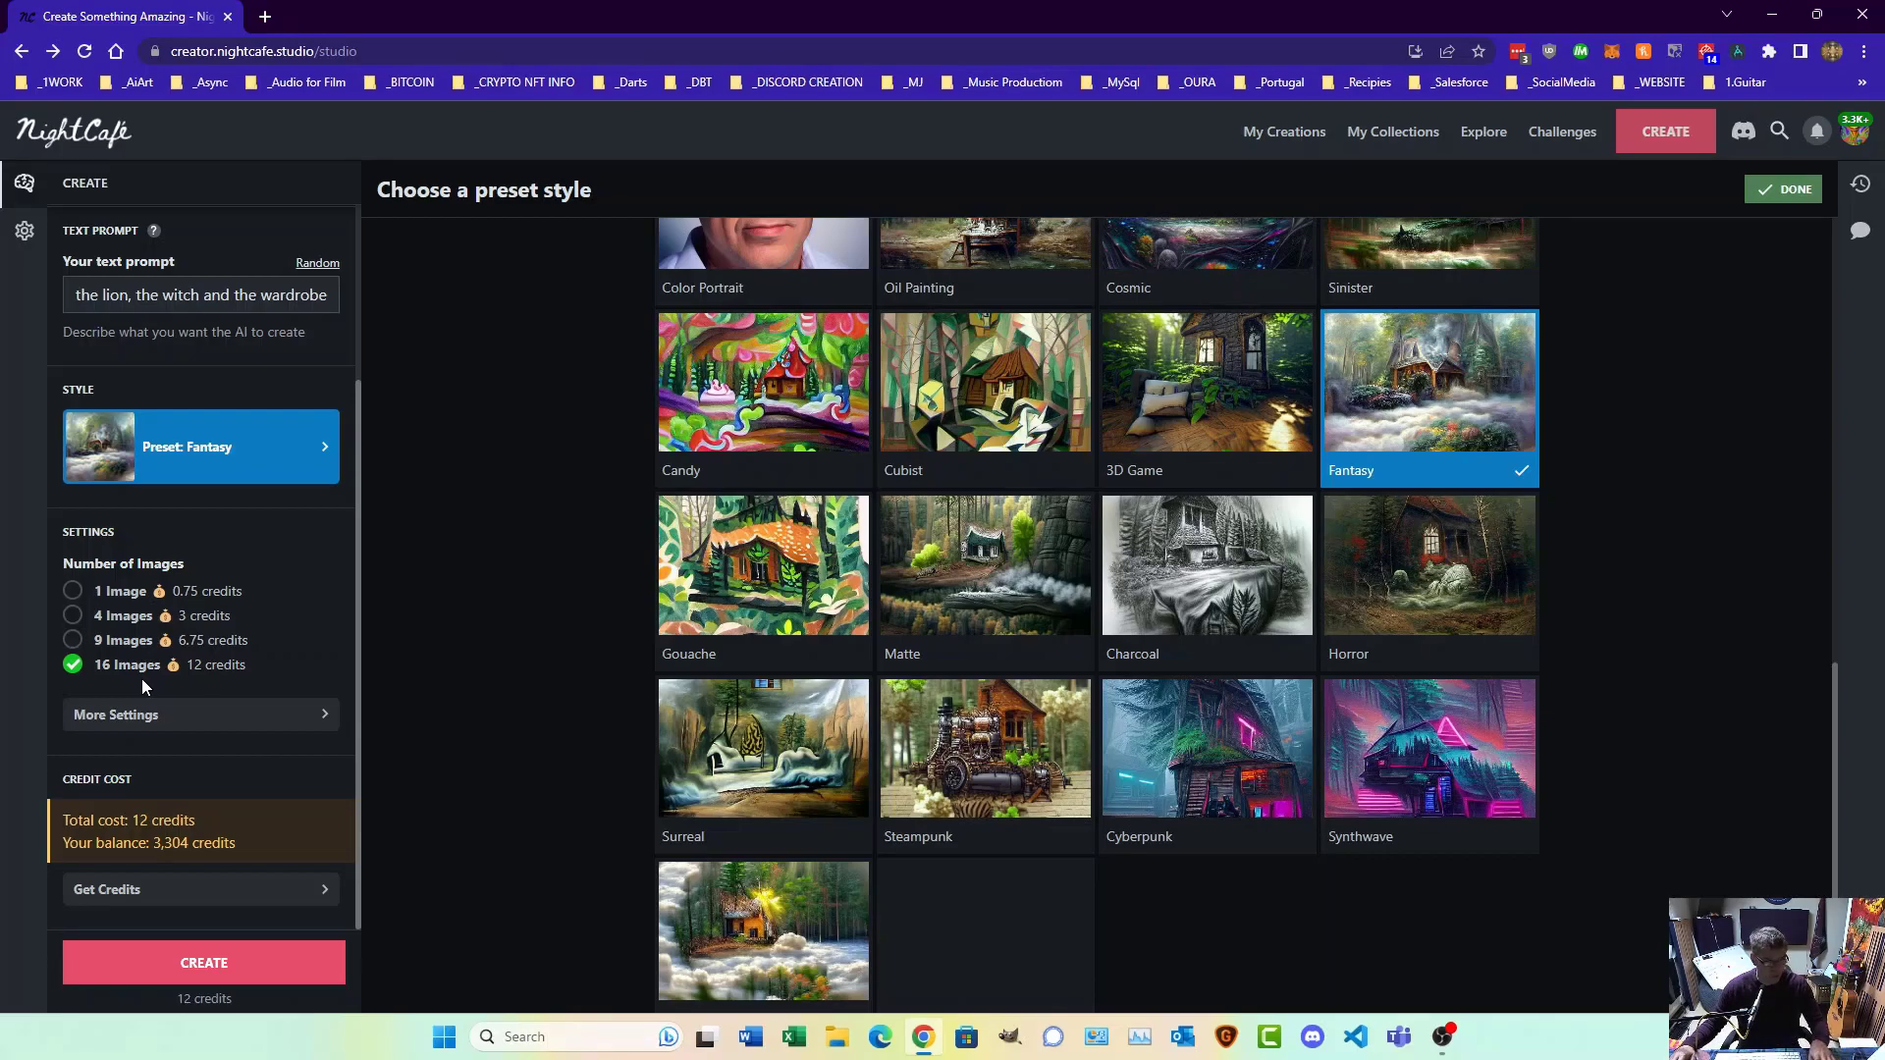
{"action": "scroll", "coordinate": [167, 430], "scroll_direction": "up", "scroll_amount": 3}
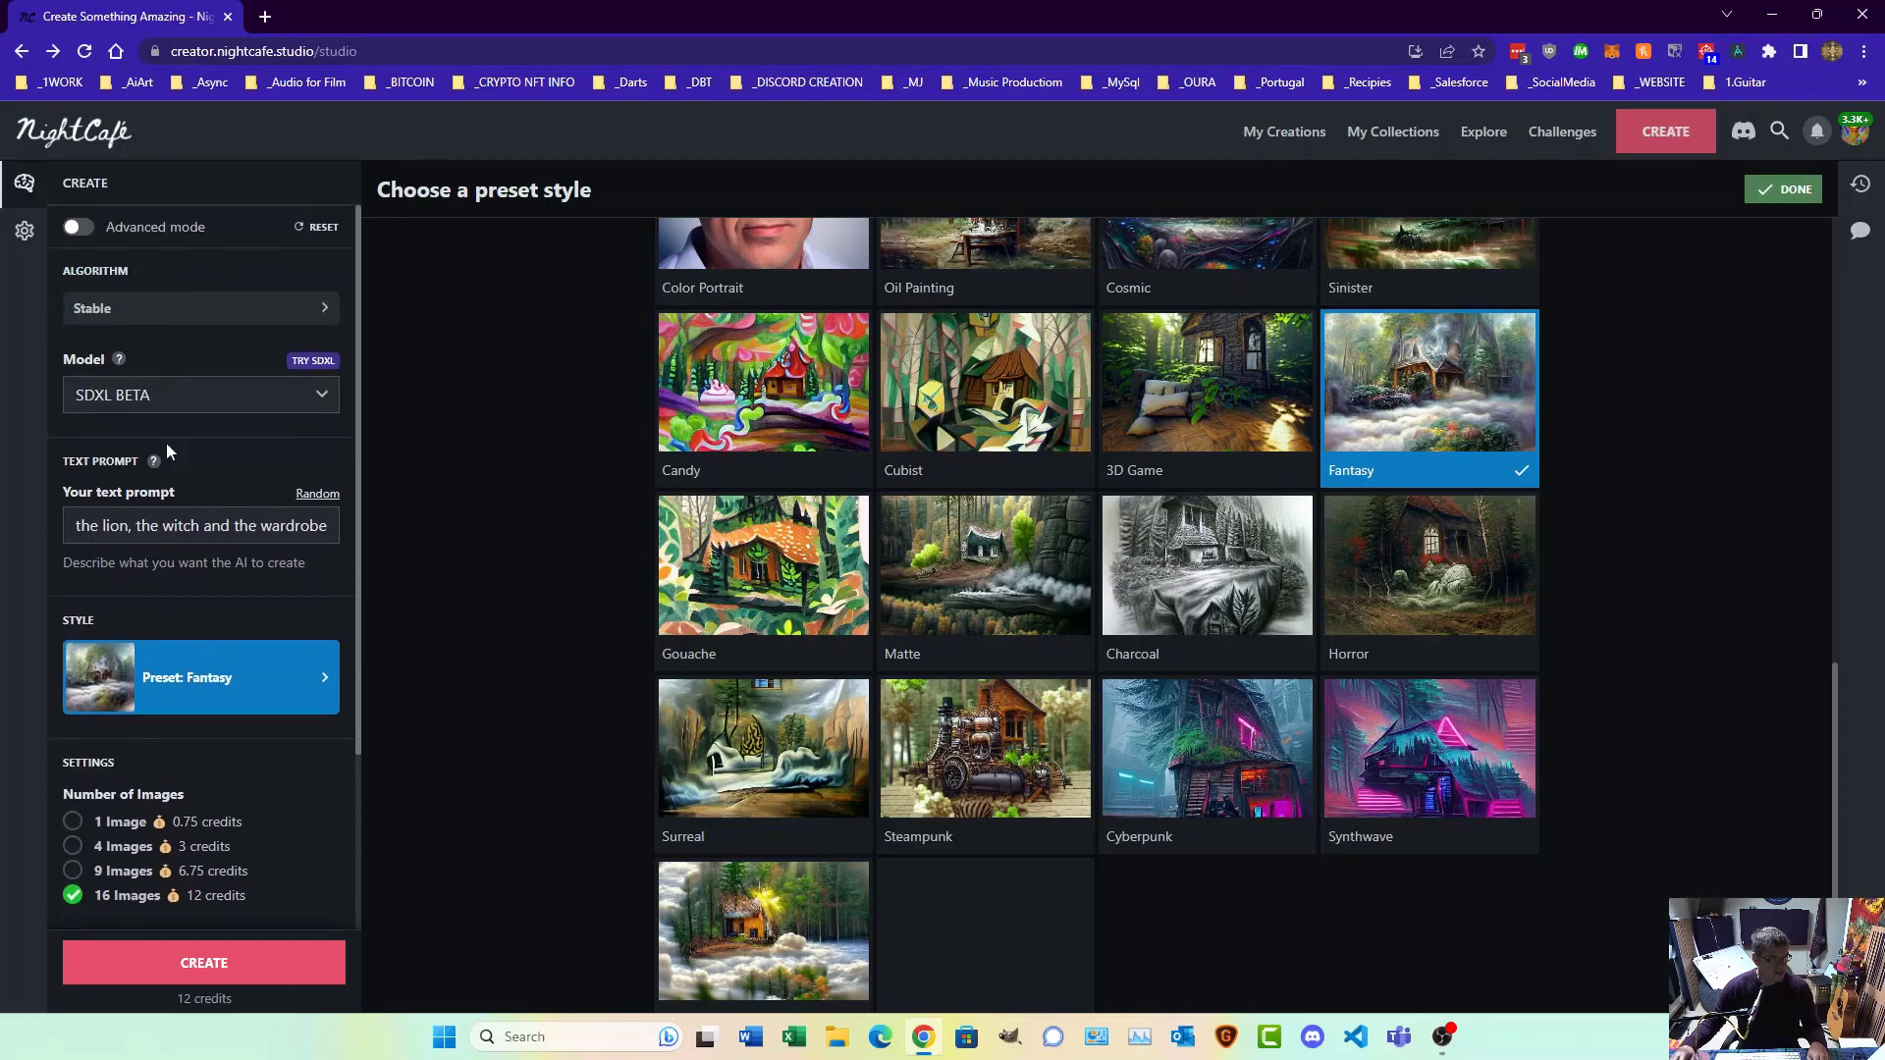
{"action": "scroll", "coordinate": [224, 321], "scroll_direction": "down", "scroll_amount": 3}
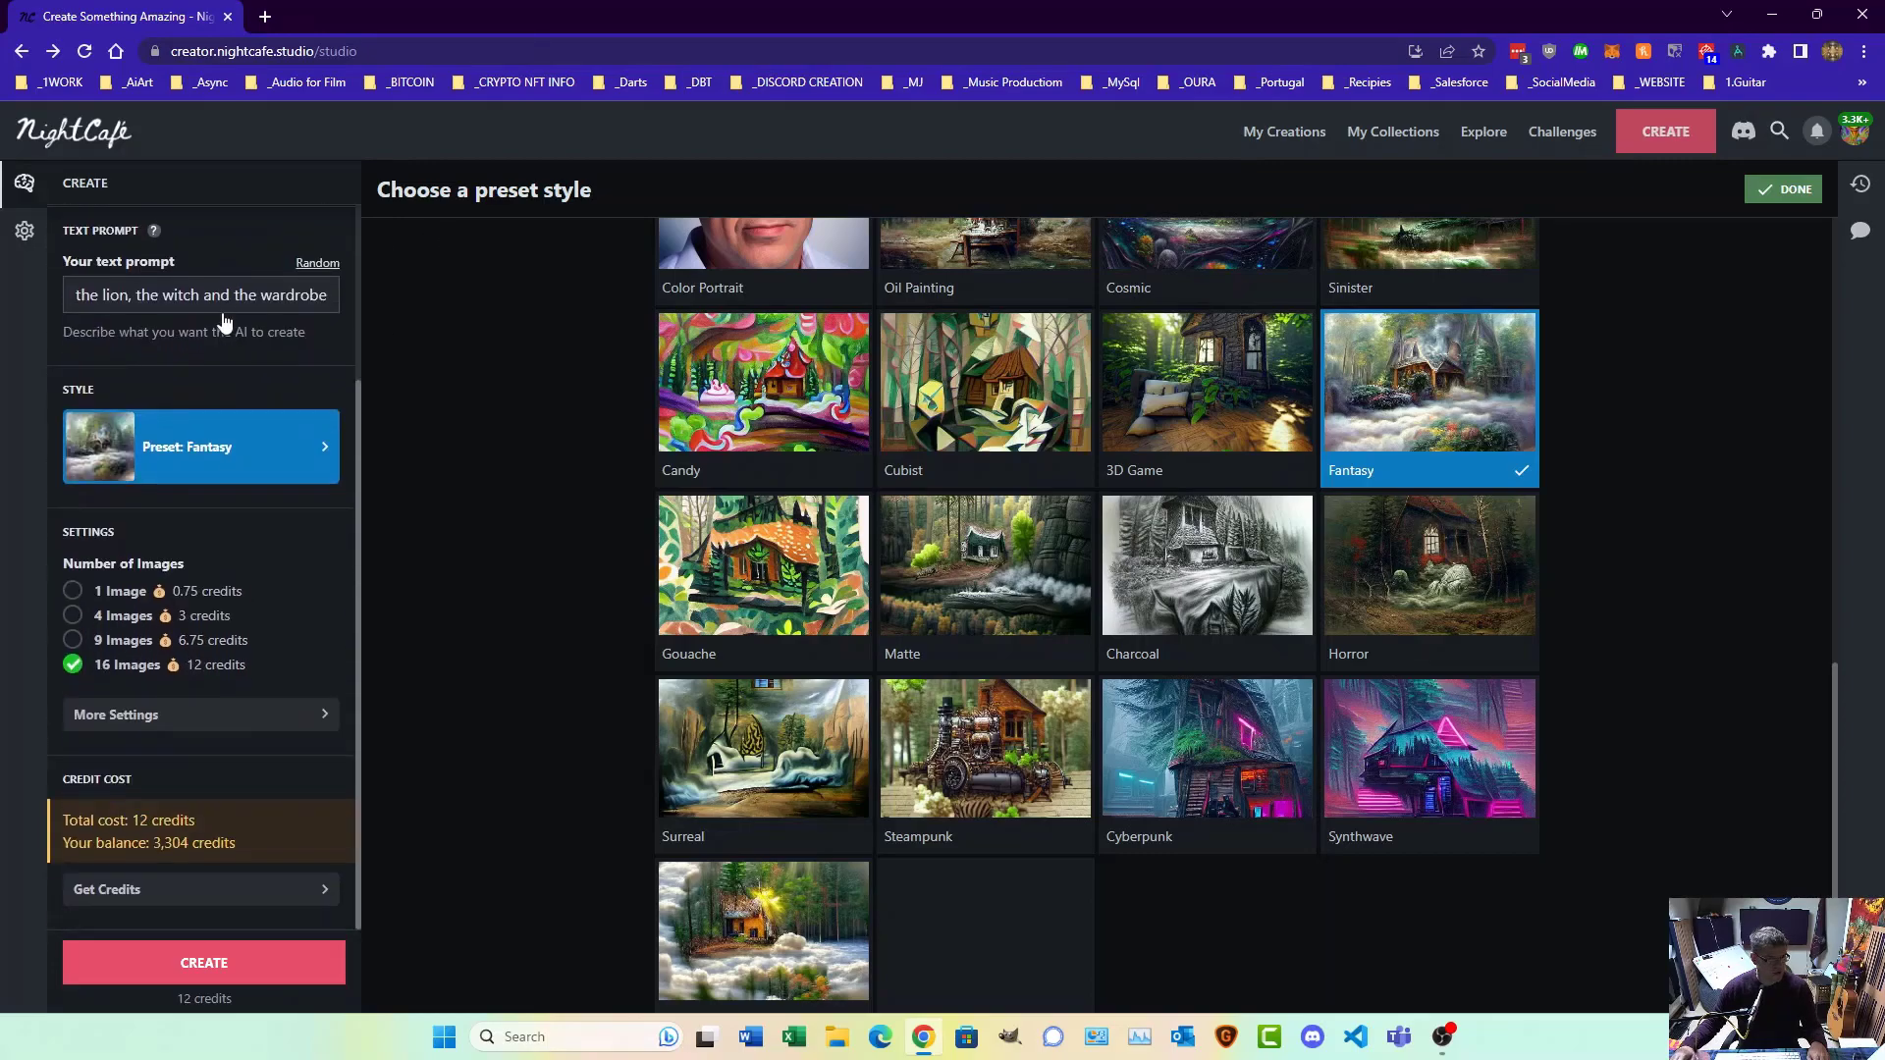
Step: Create the 16-image Fantasy creation and confirm spending 12 credits
{"action": "left_click", "coordinate": [172, 966]}
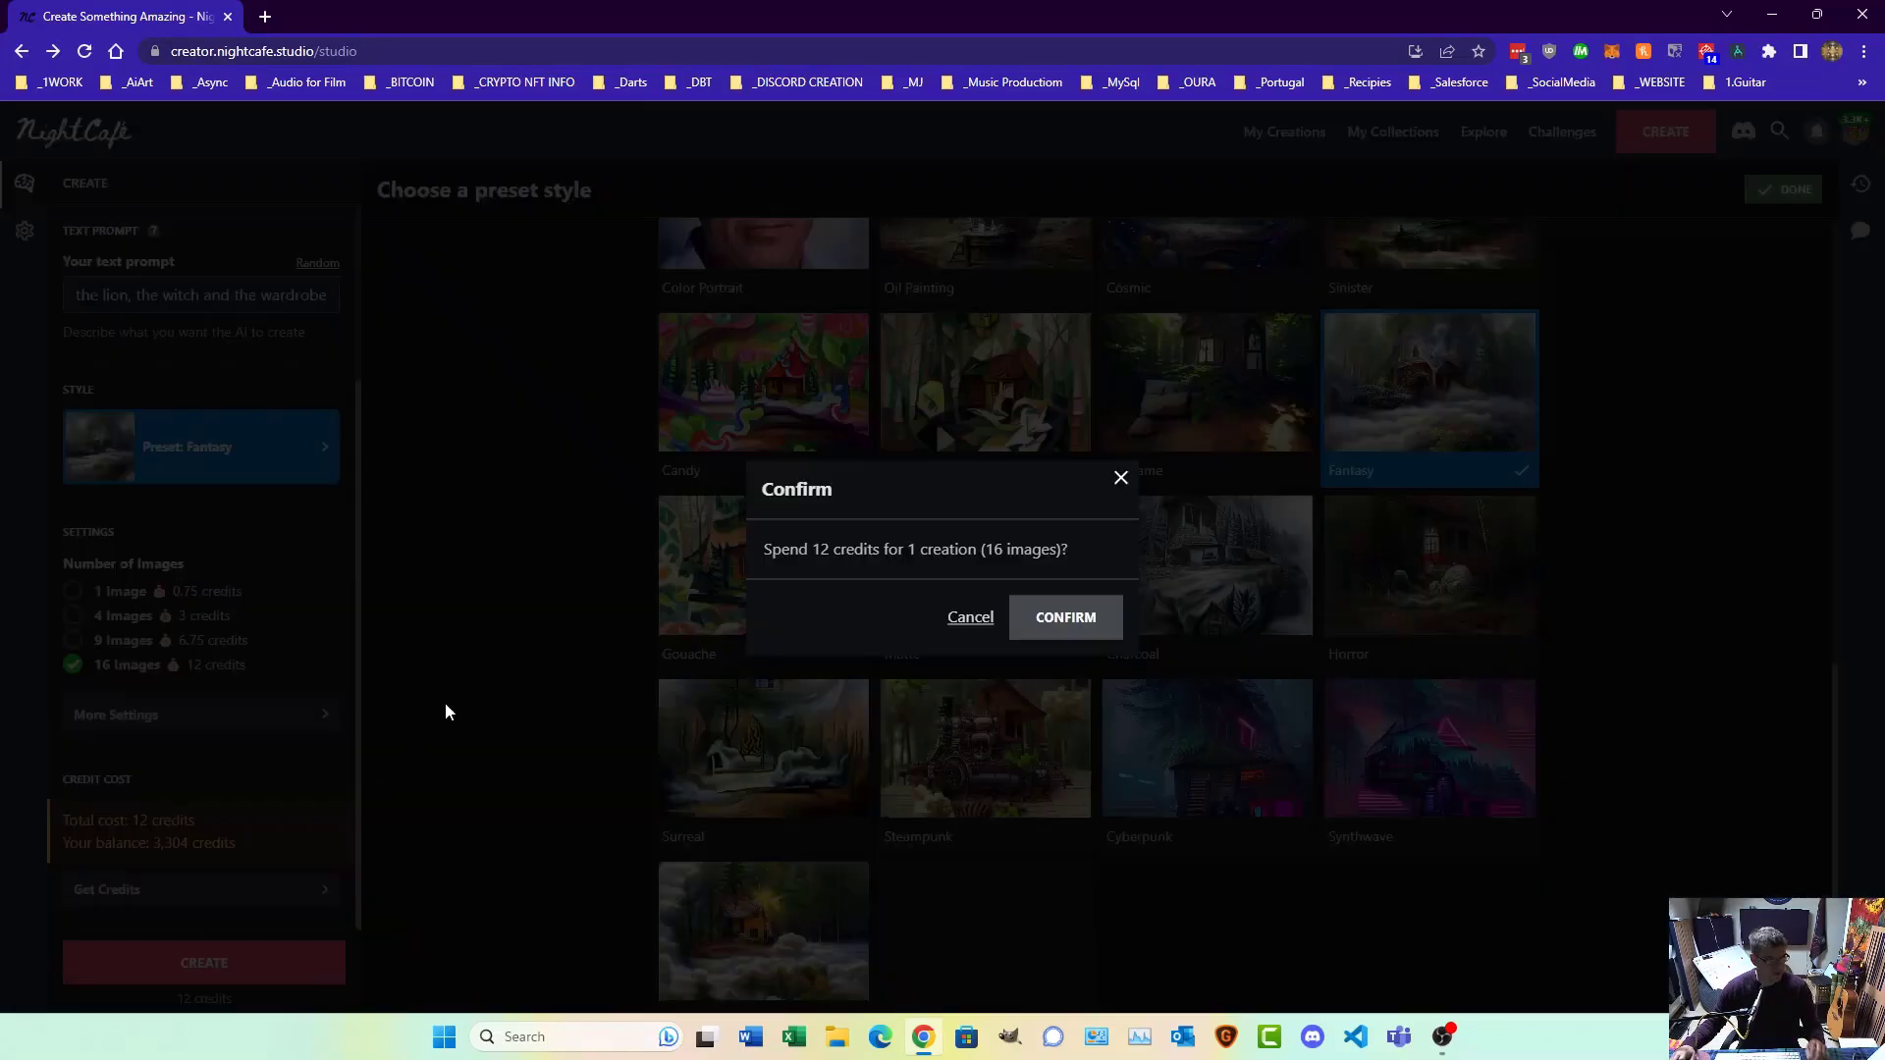
{"action": "left_click", "coordinate": [1059, 620]}
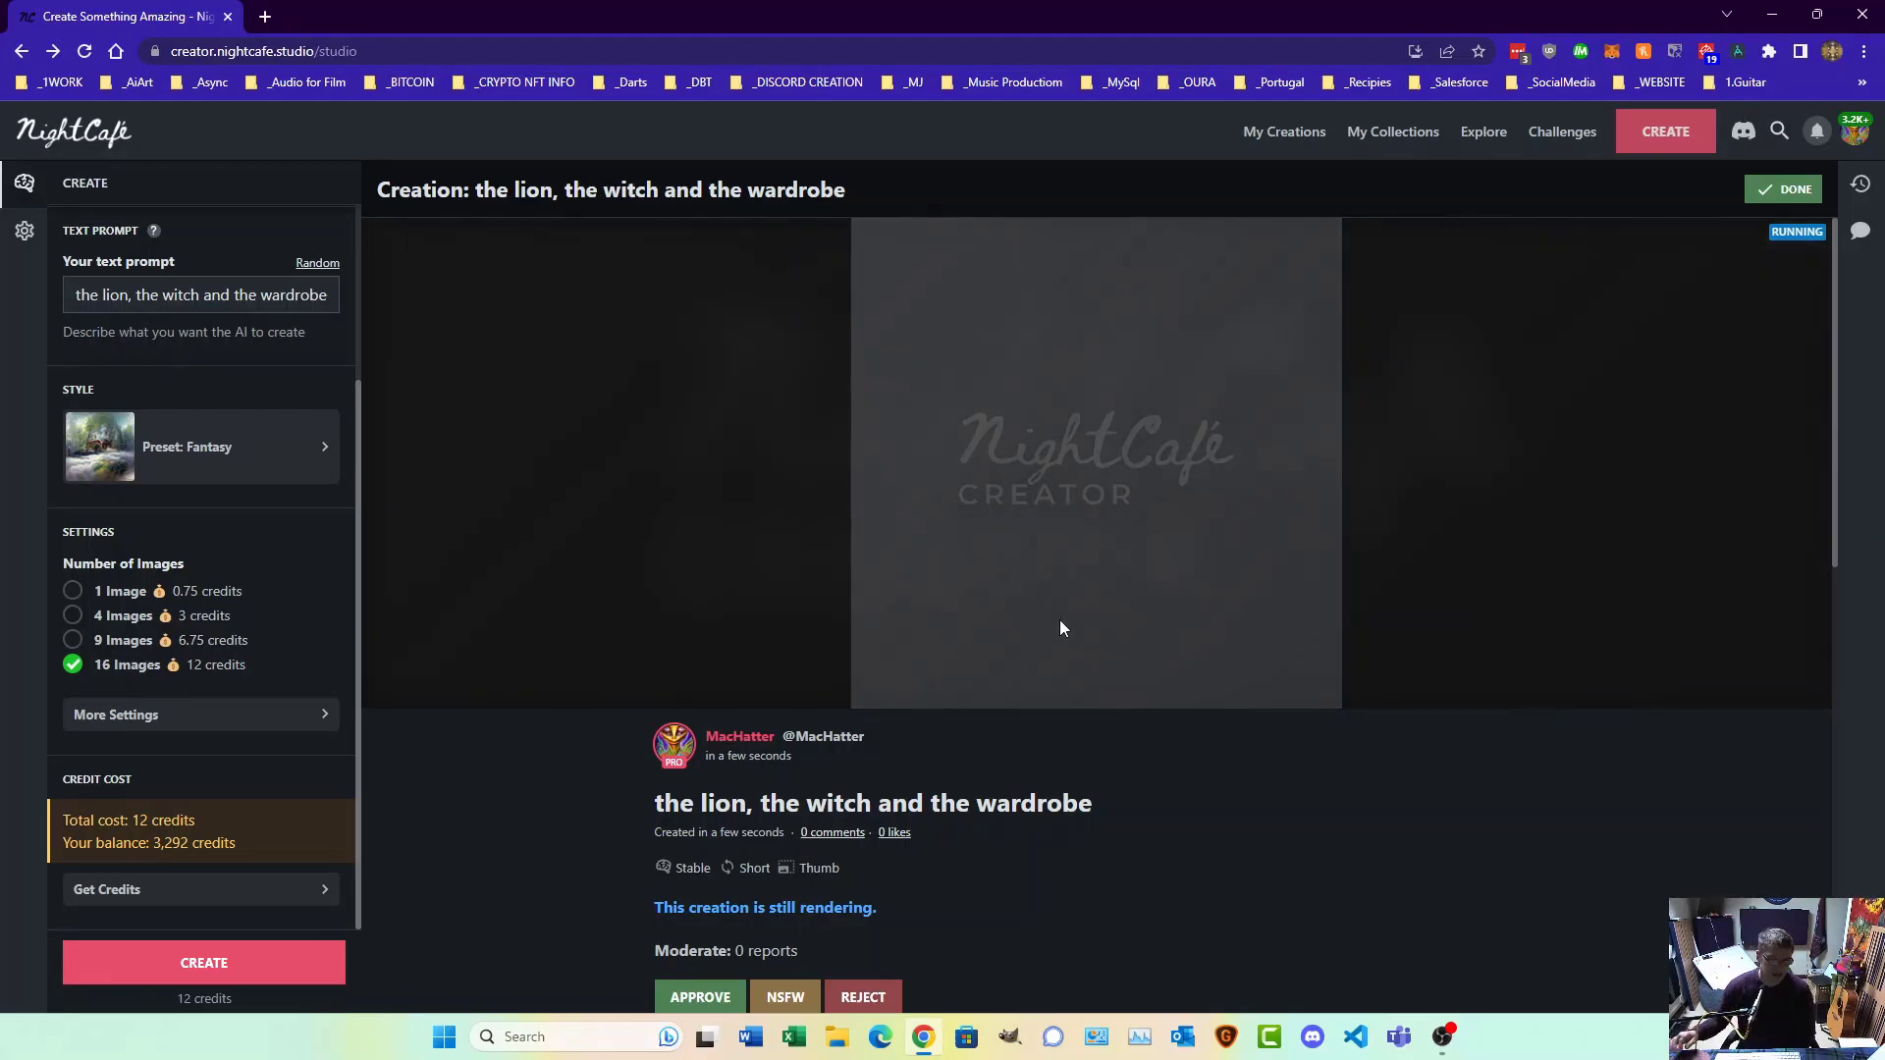
Step: Close the render view and open the new creation from My Creations, showing the lion image
{"action": "left_click", "coordinate": [1773, 192]}
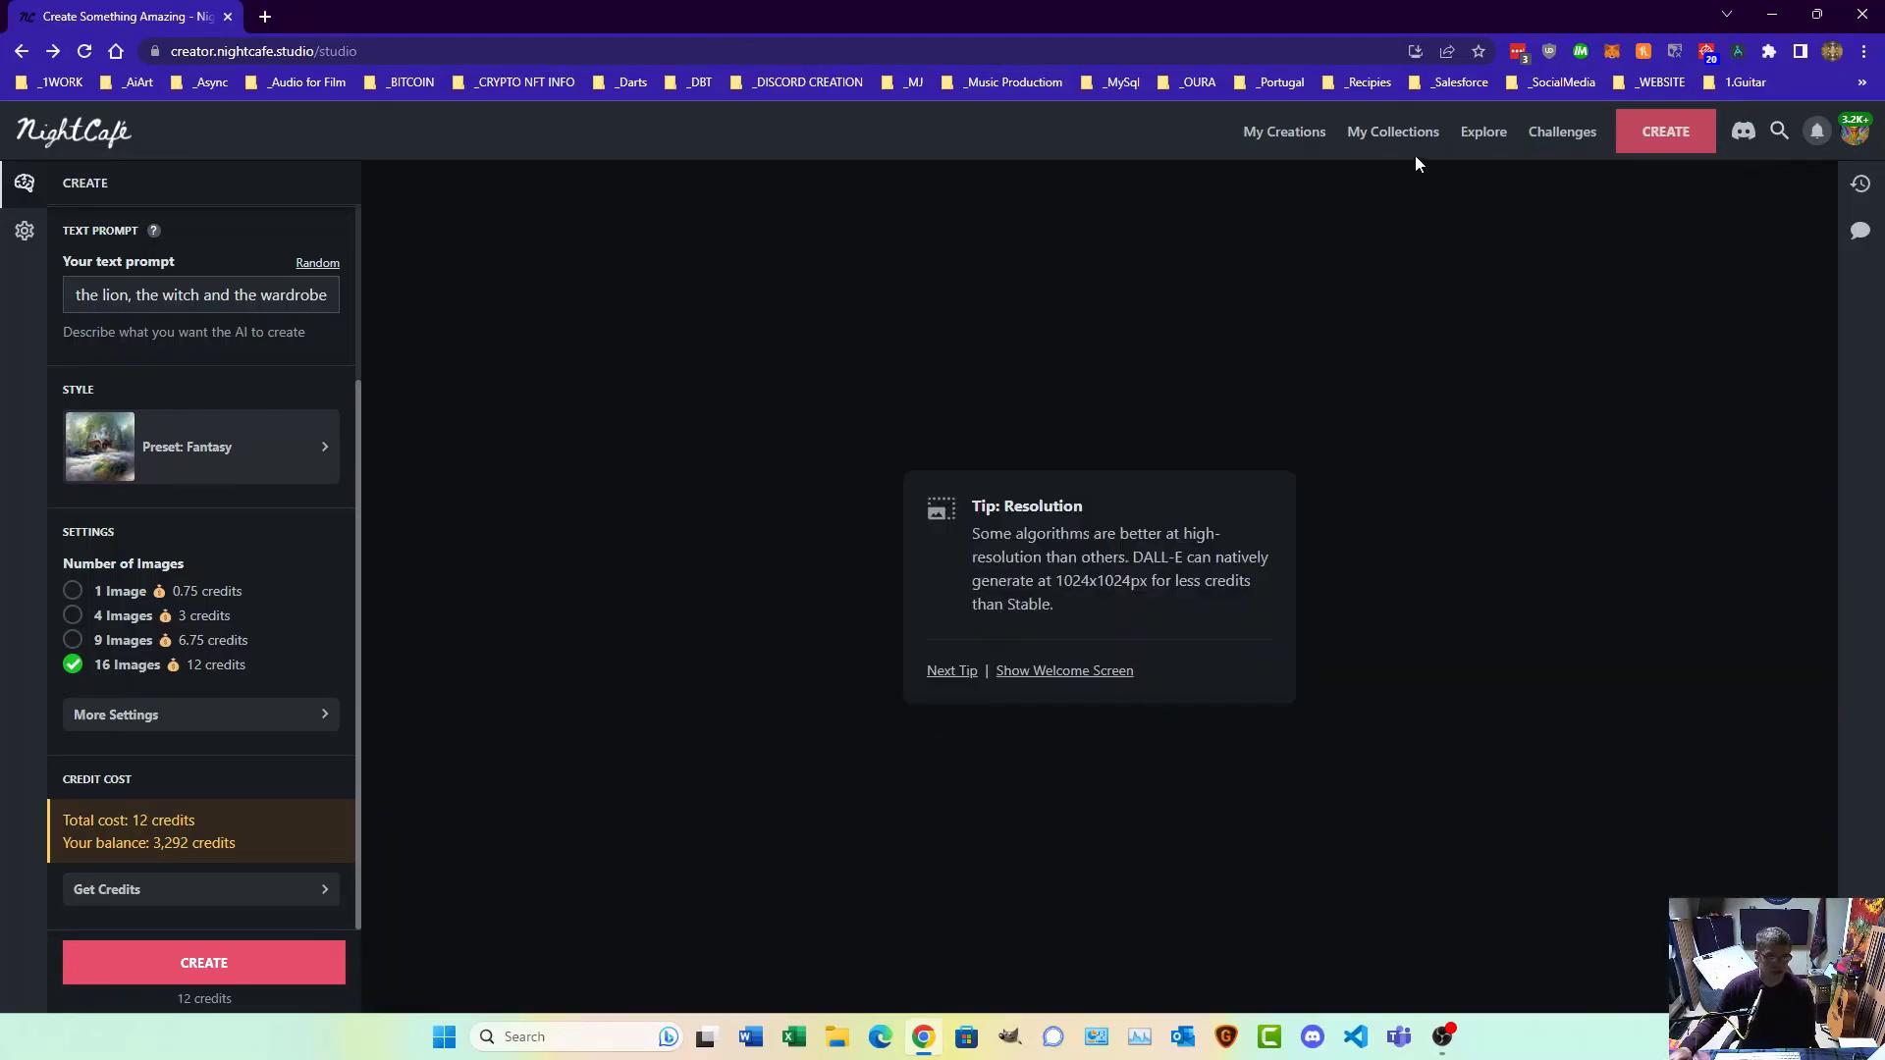
{"action": "left_click", "coordinate": [1285, 132]}
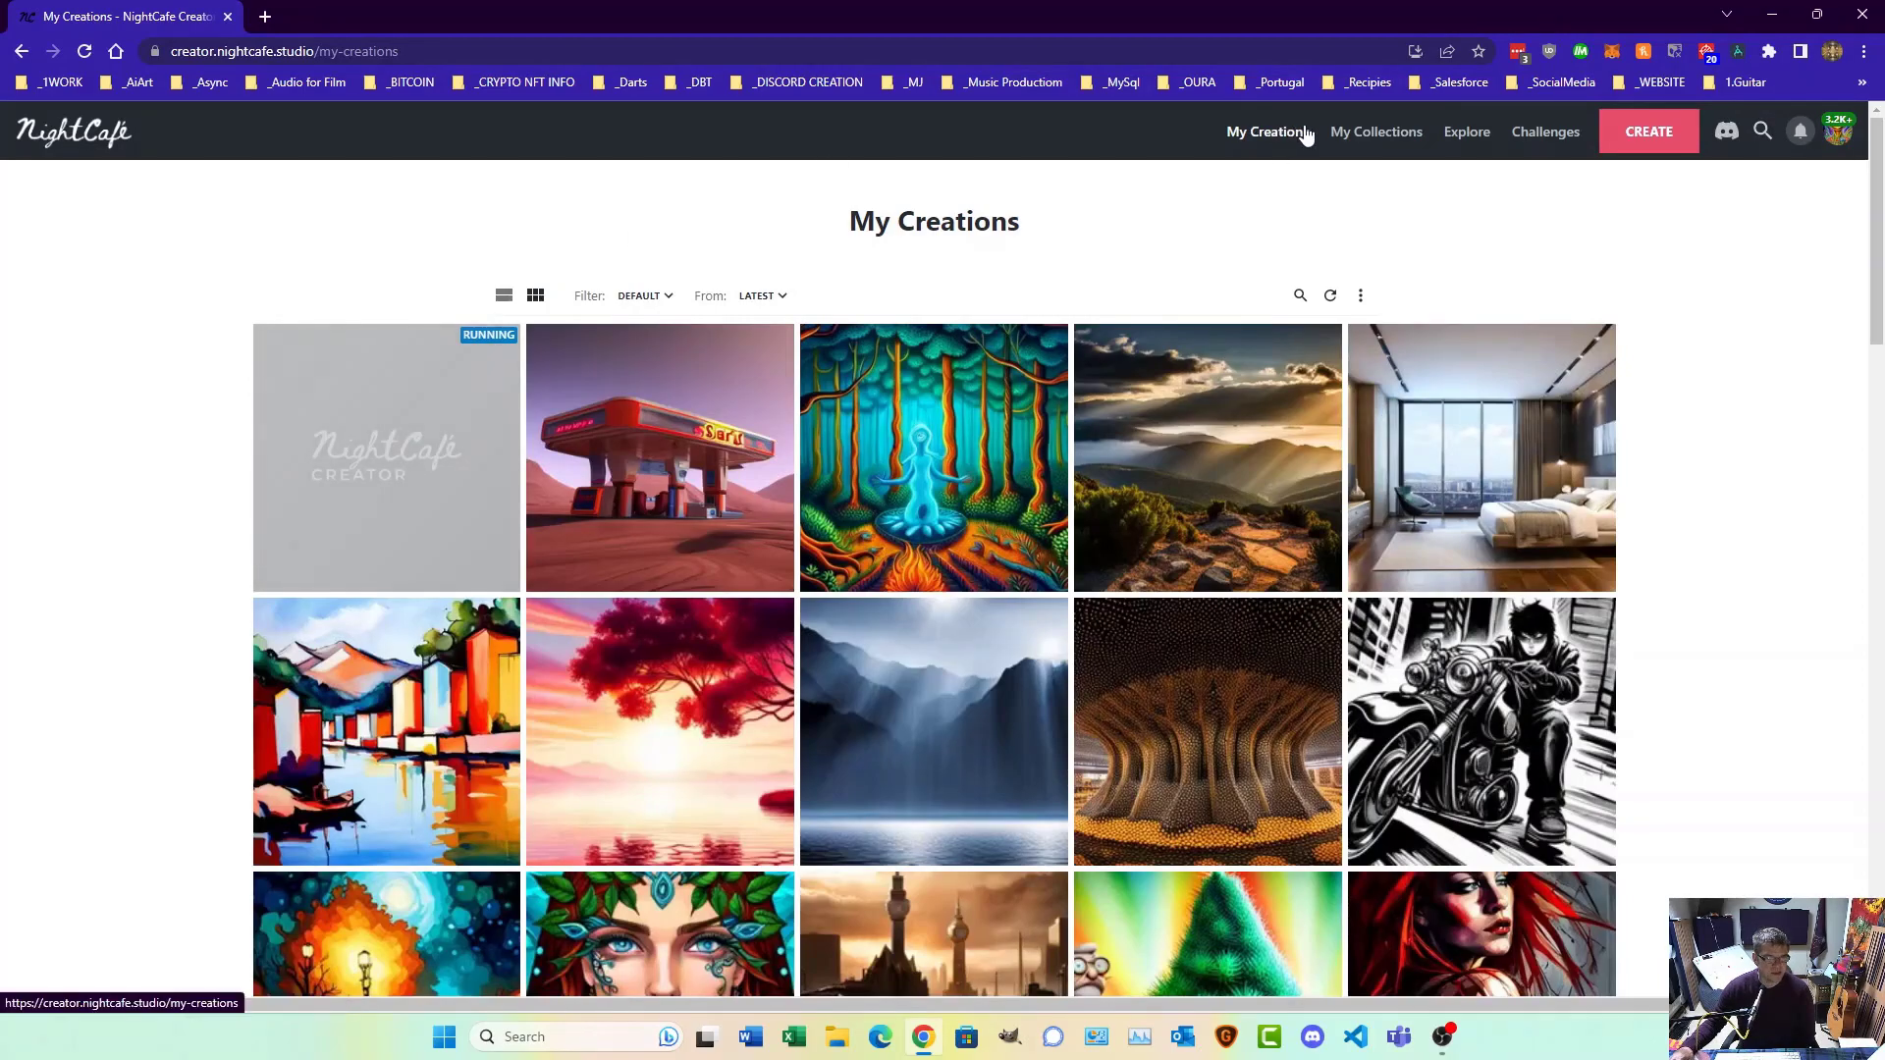
{"action": "left_click", "coordinate": [336, 364]}
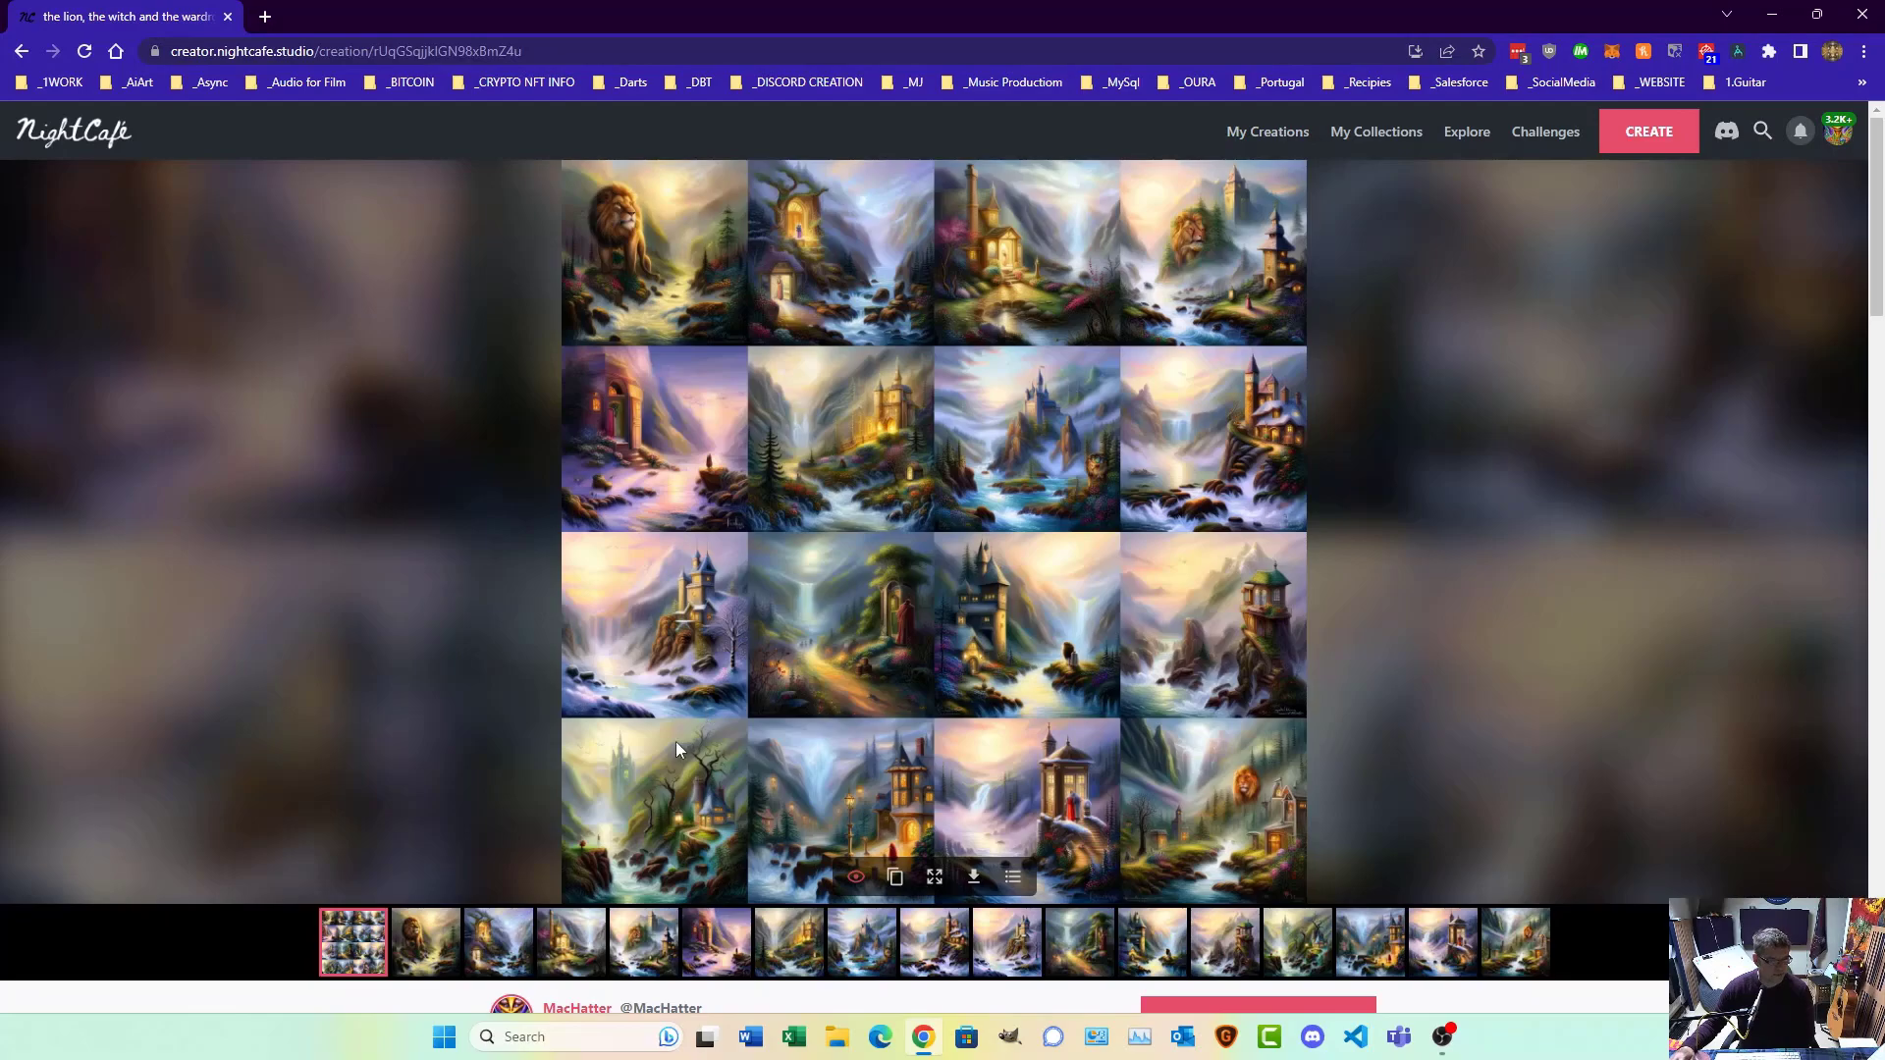
{"action": "left_click", "coordinate": [427, 942]}
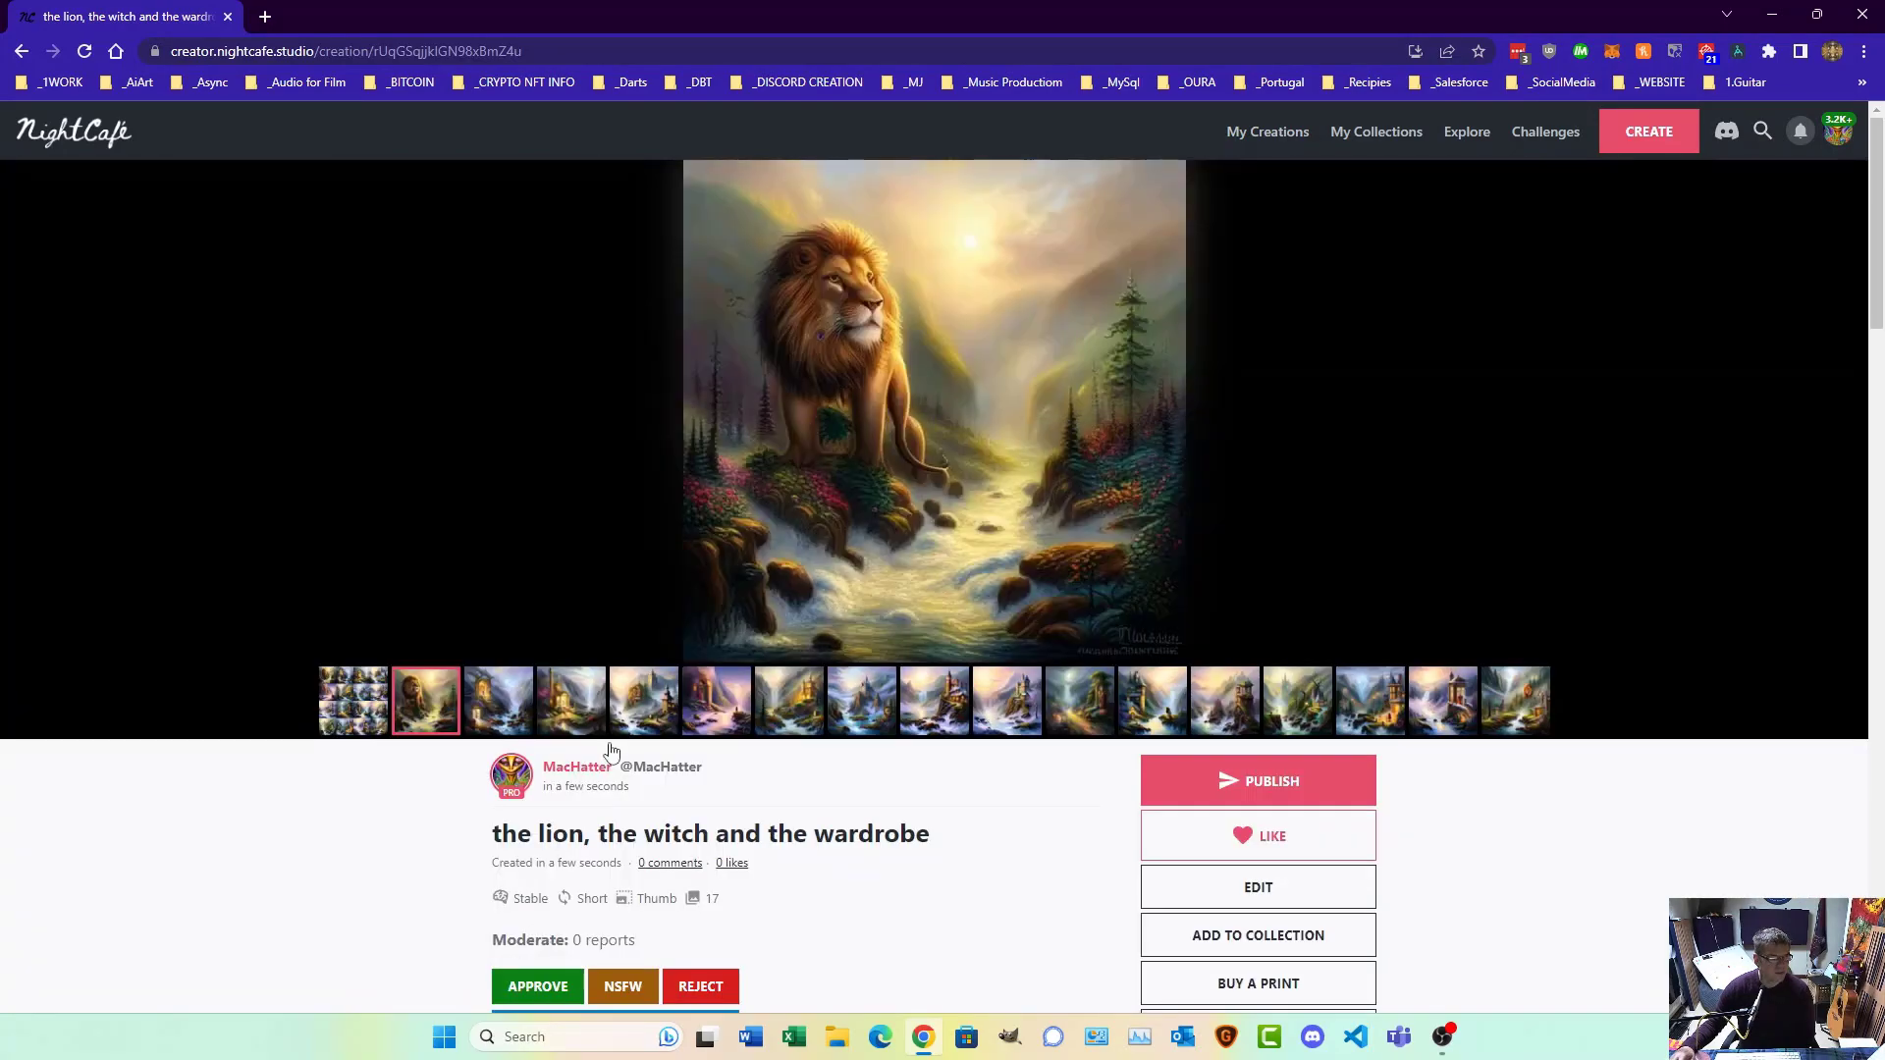
Step: Step through the tree-house, cottage, tower, castle and waterfall images, ending back on the lion
{"action": "left_click", "coordinate": [519, 705]}
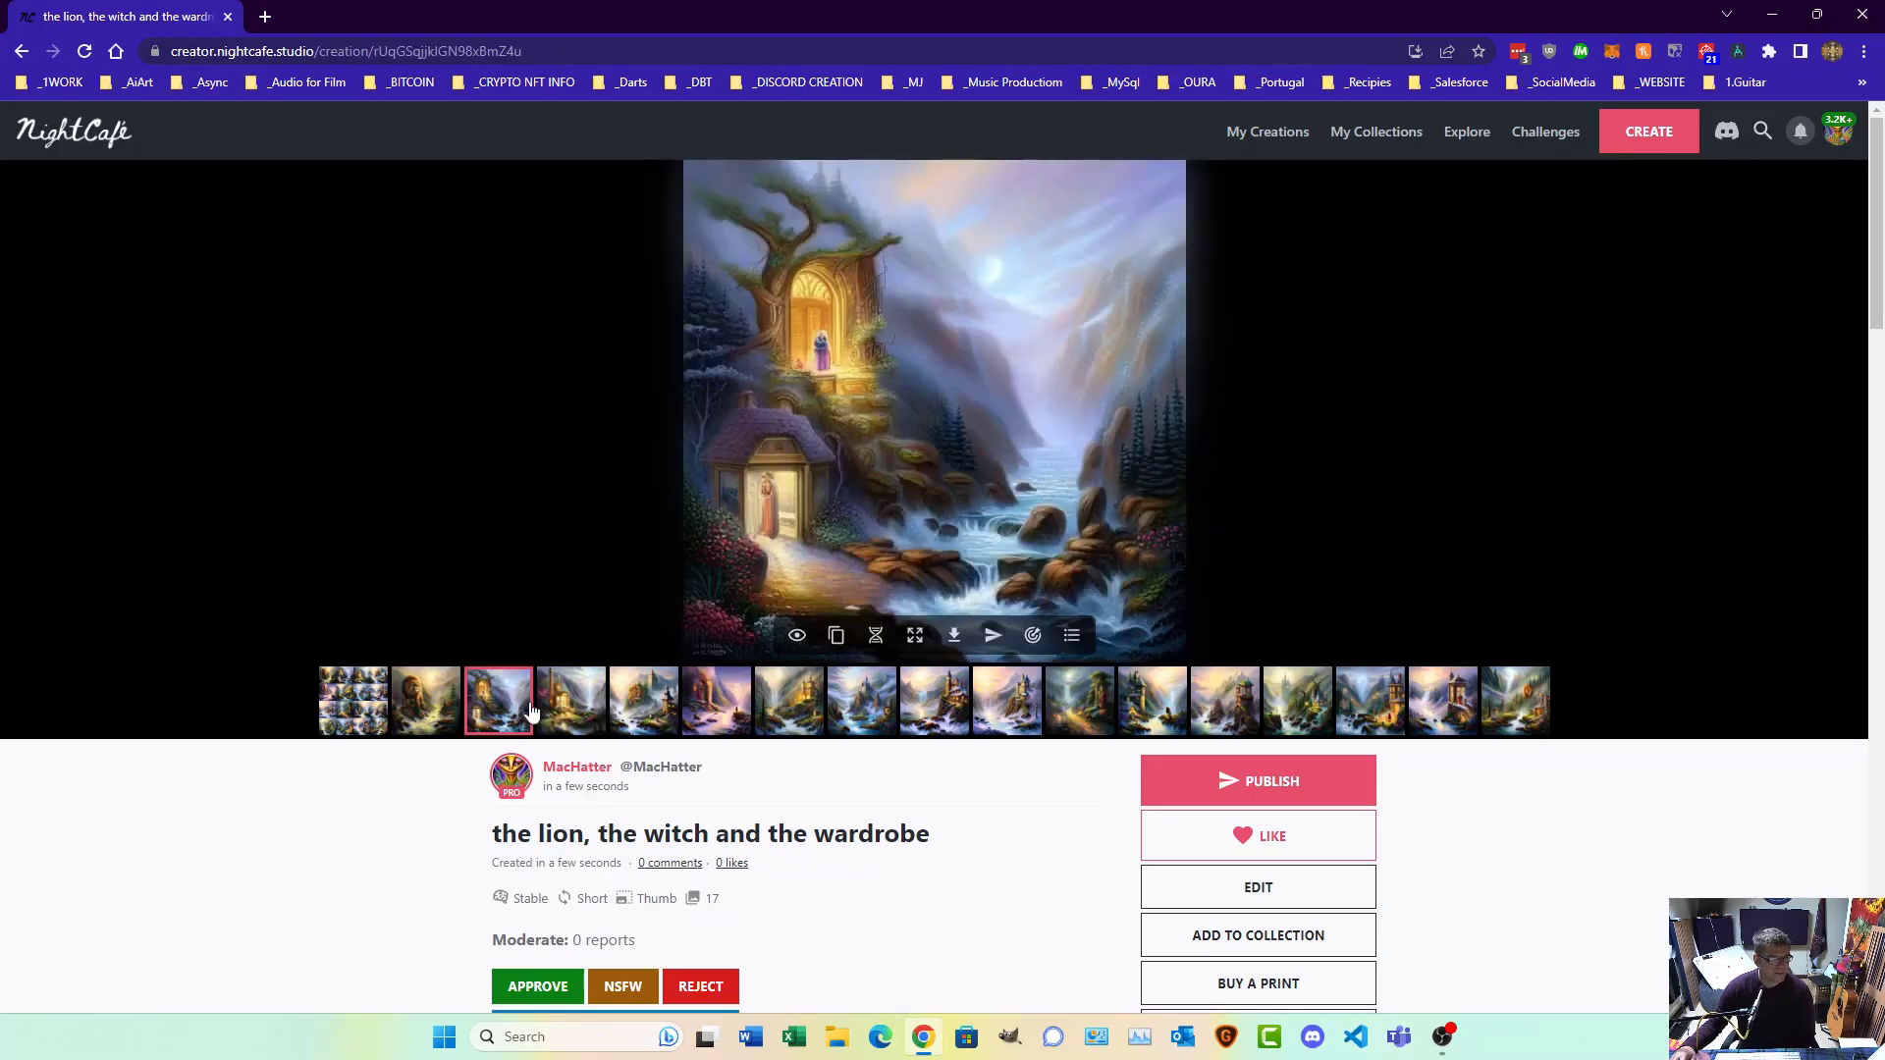
{"action": "left_click", "coordinate": [577, 722]}
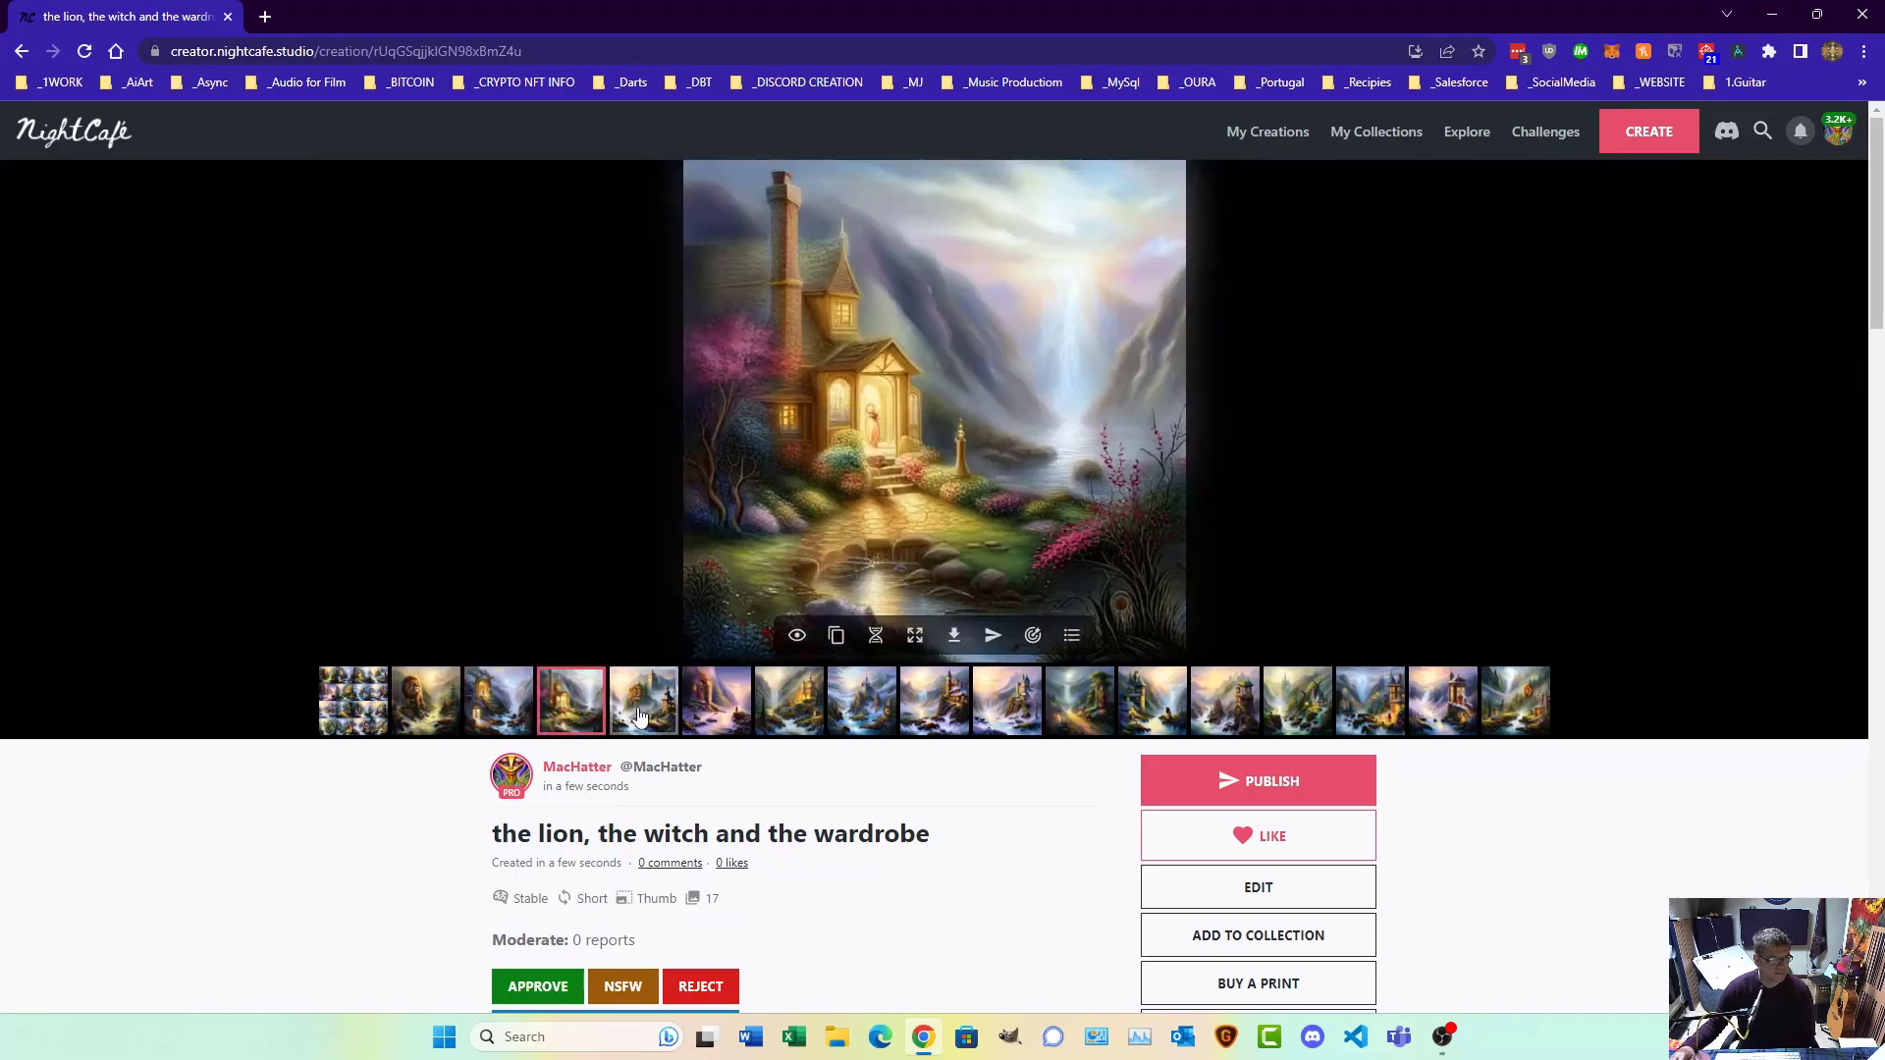
{"action": "left_click", "coordinate": [639, 717]}
{"action": "left_click", "coordinate": [713, 711]}
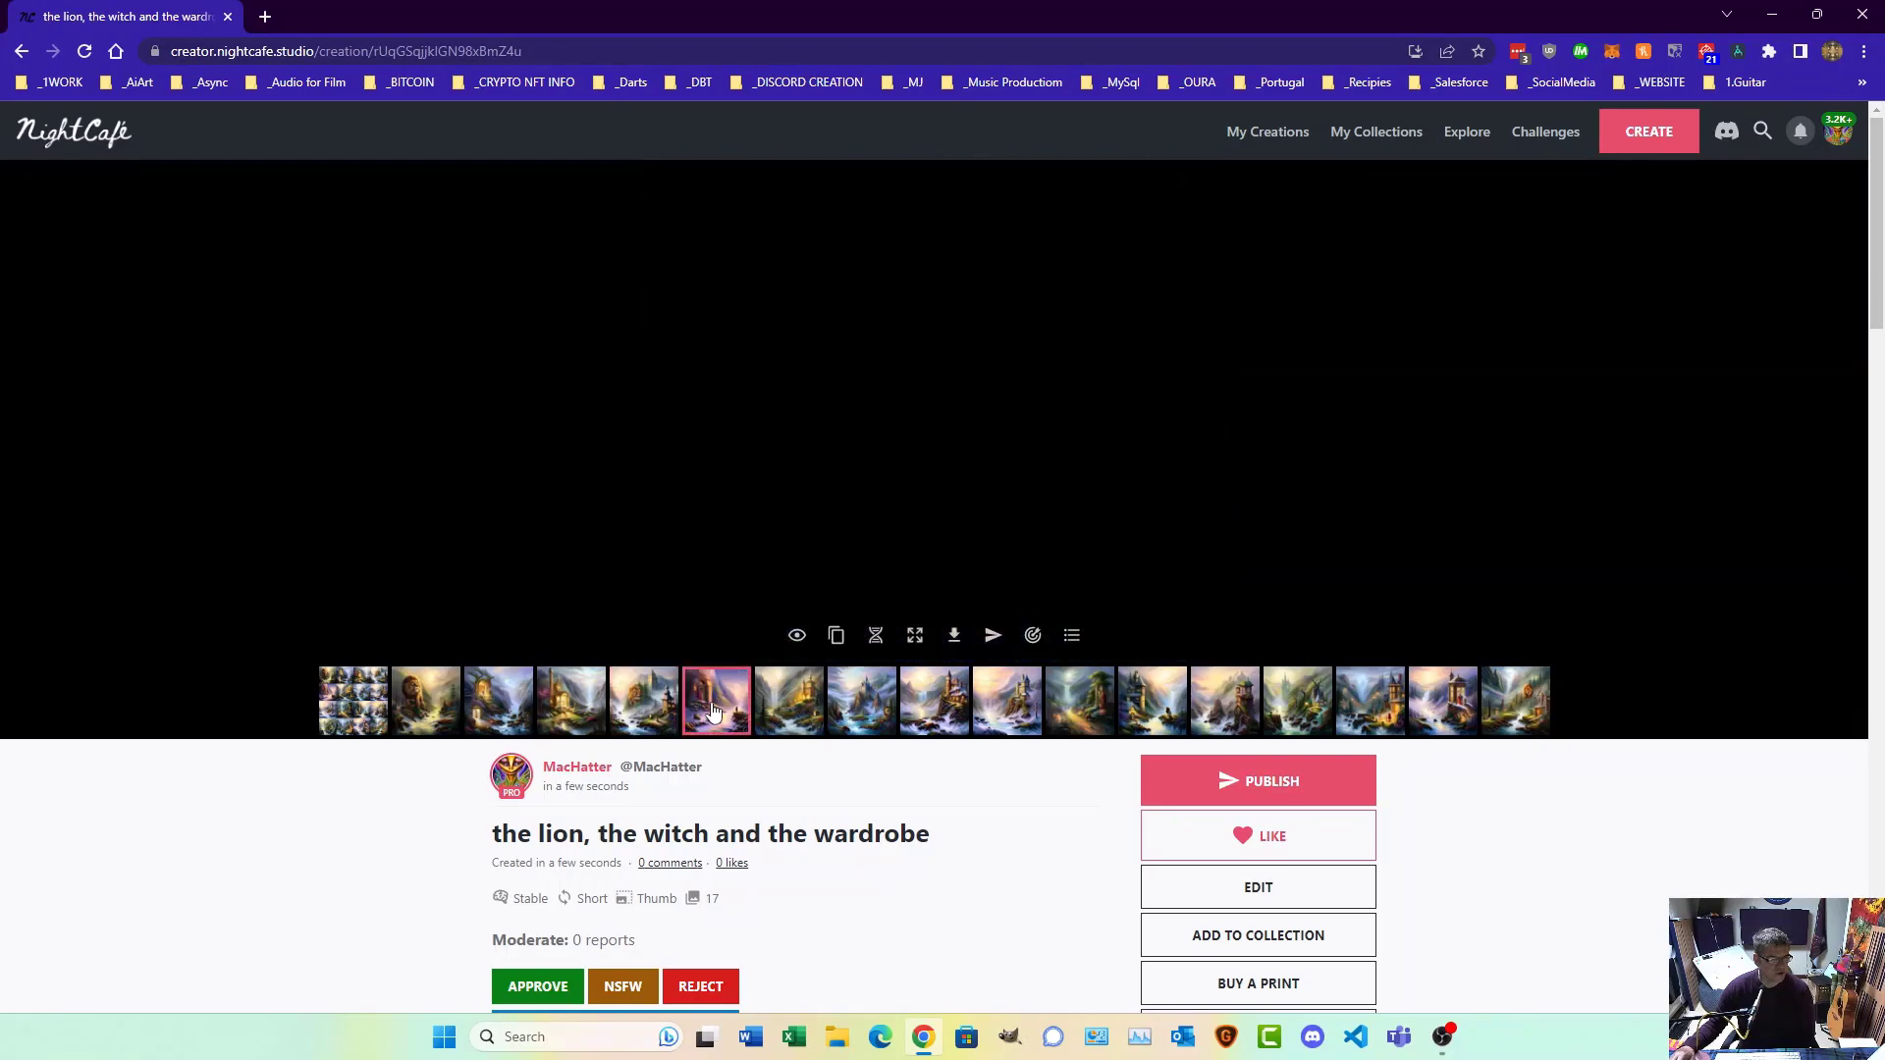
{"action": "left_click", "coordinate": [789, 707]}
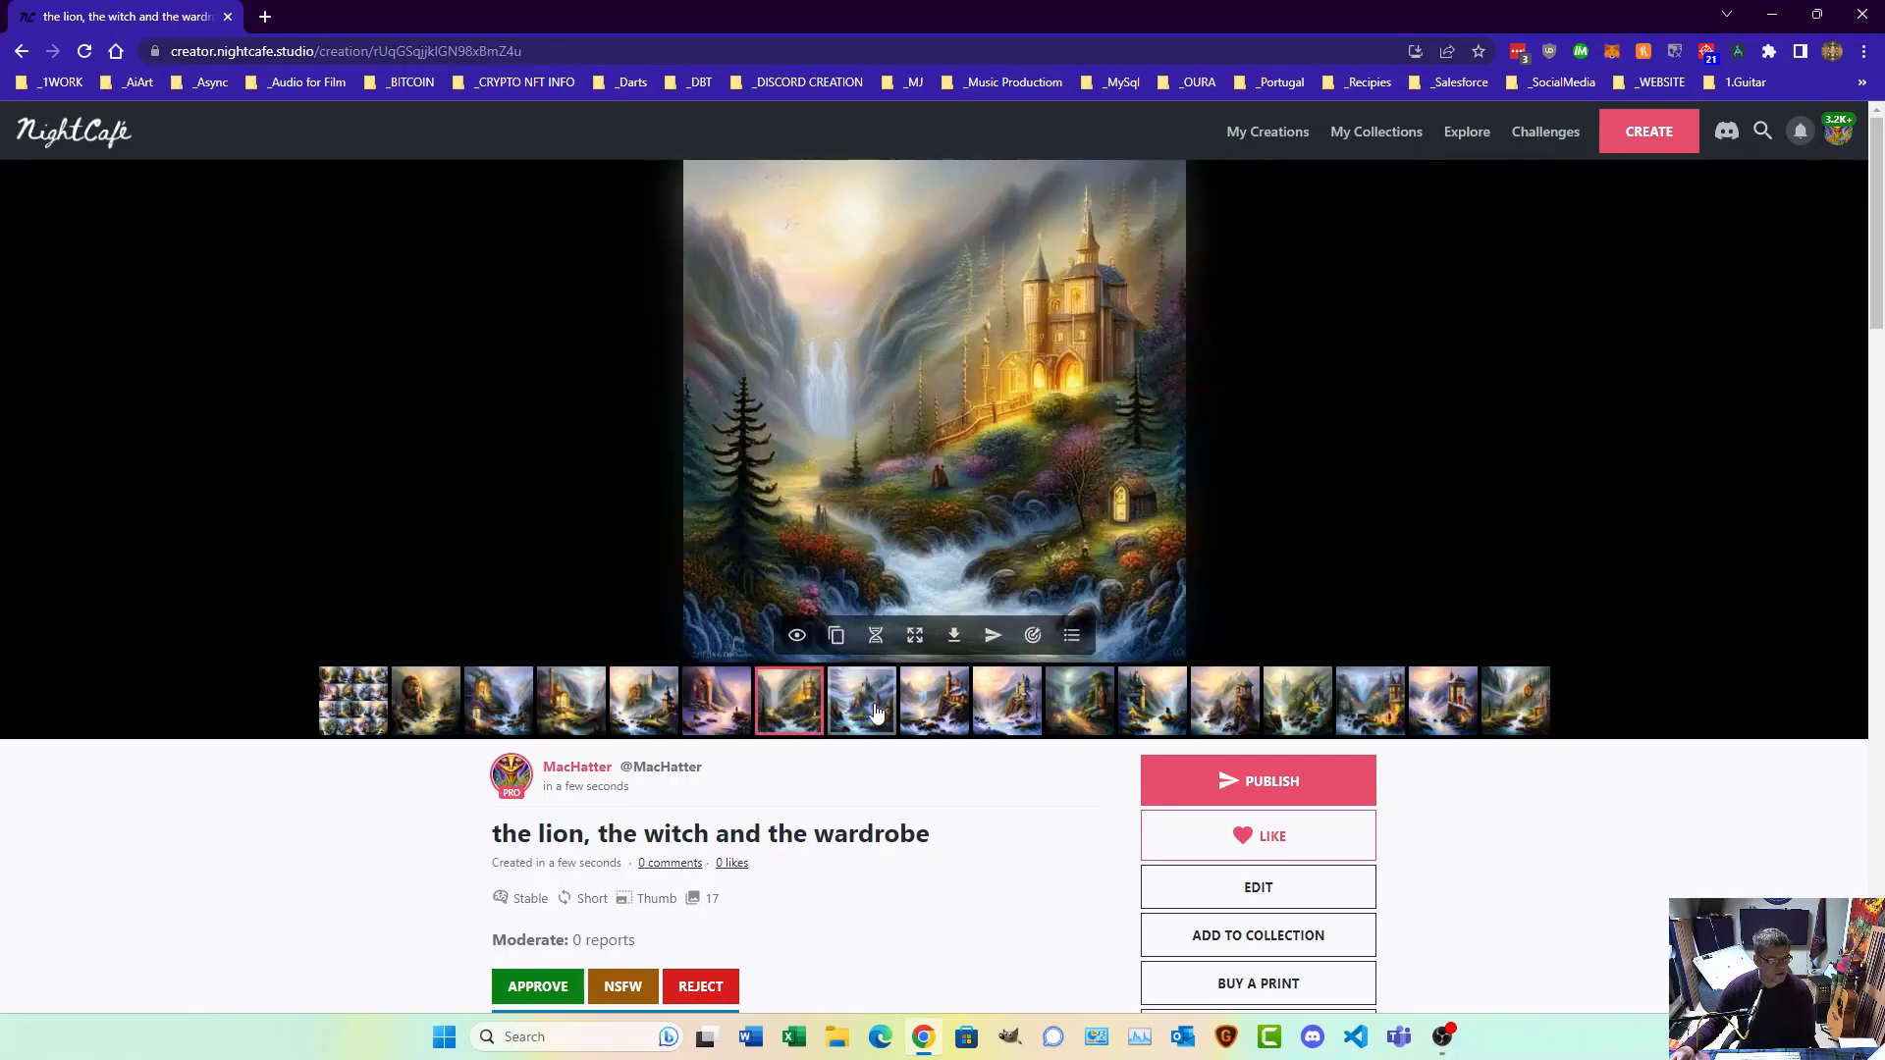
{"action": "left_click", "coordinate": [876, 712]}
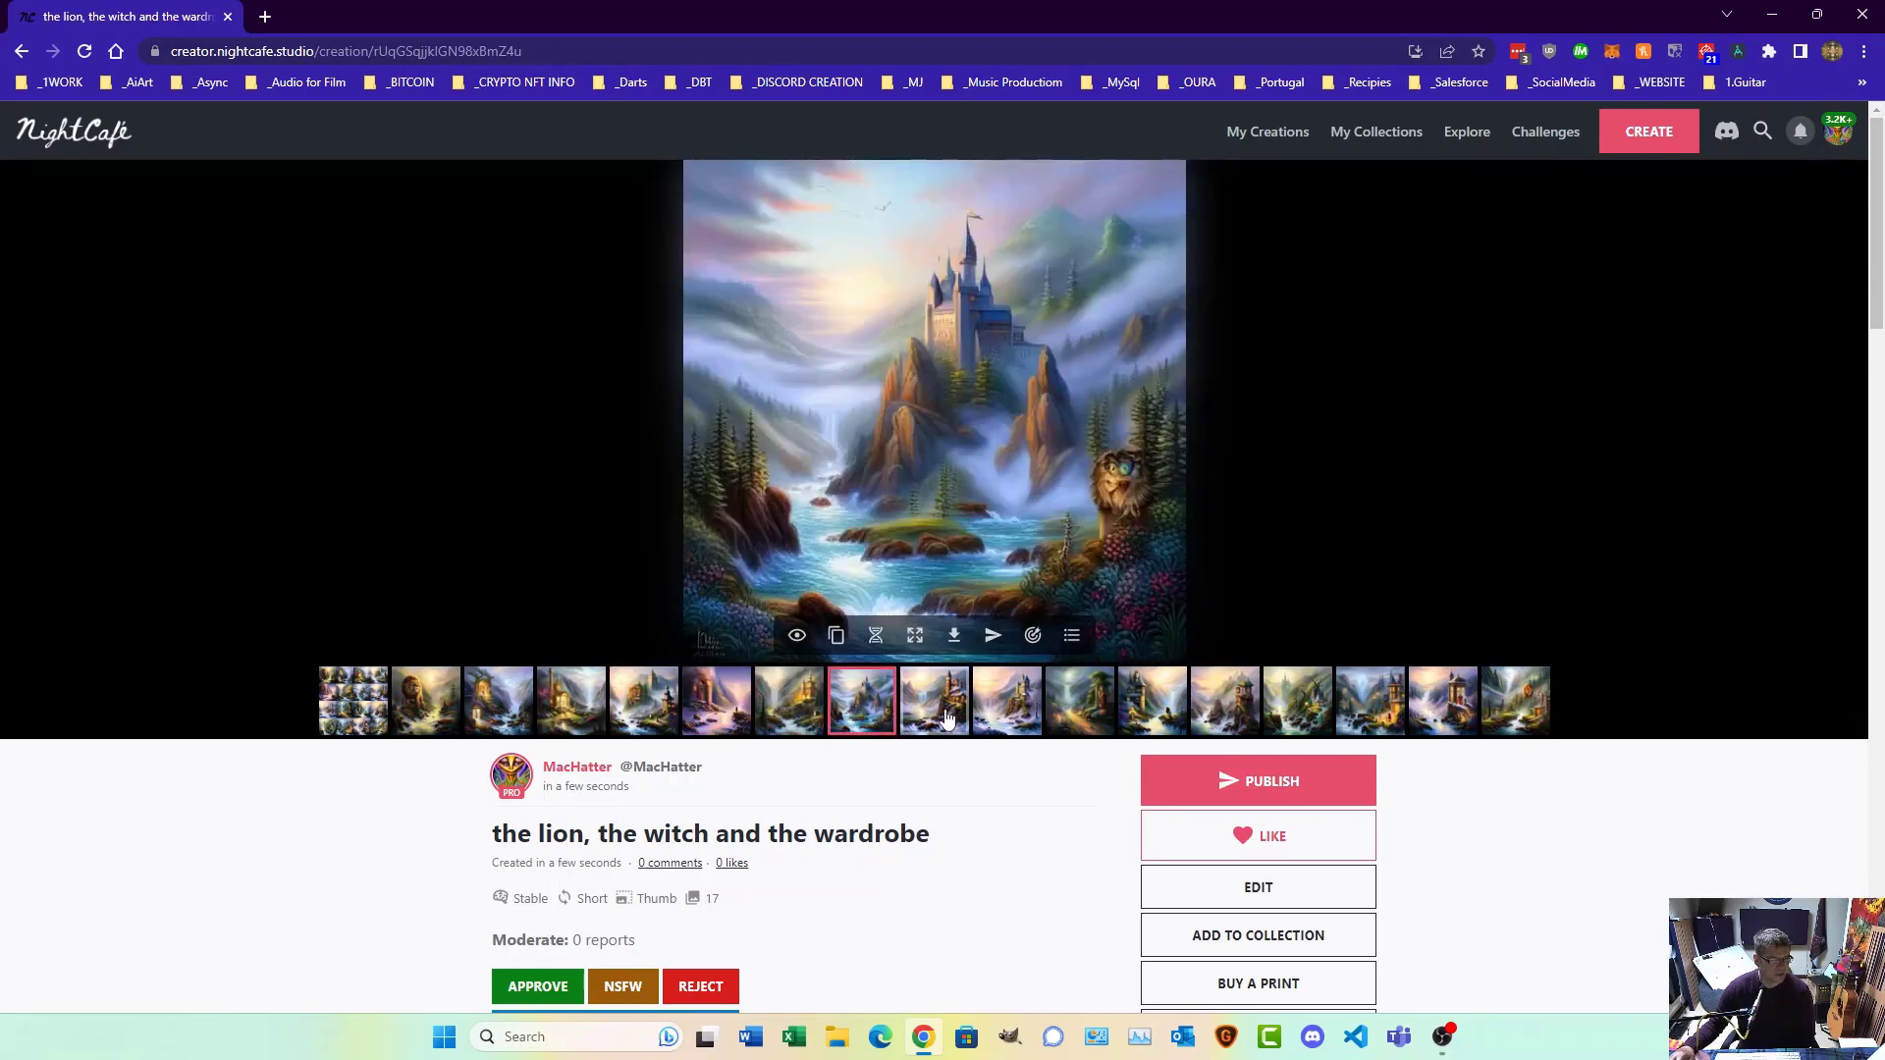
{"action": "left_click", "coordinate": [947, 719]}
{"action": "left_click", "coordinate": [1009, 724]}
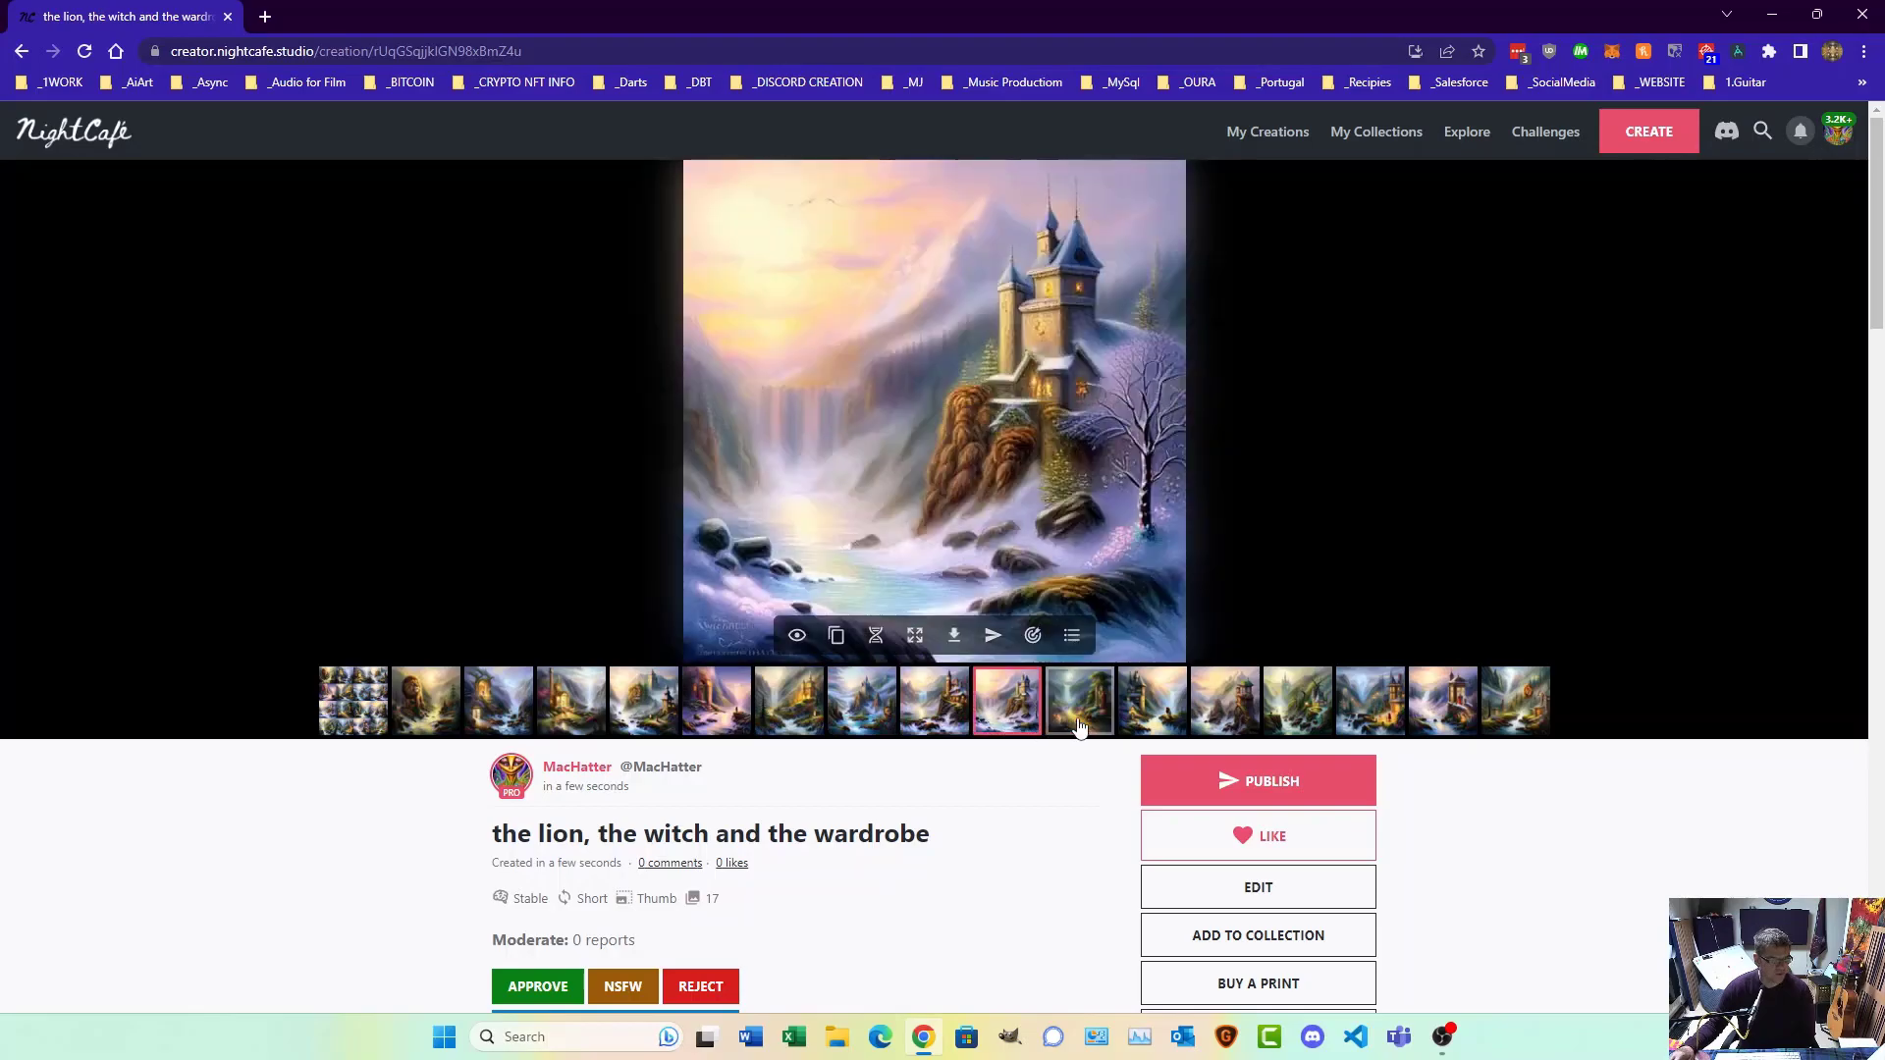
{"action": "left_click", "coordinate": [1080, 727]}
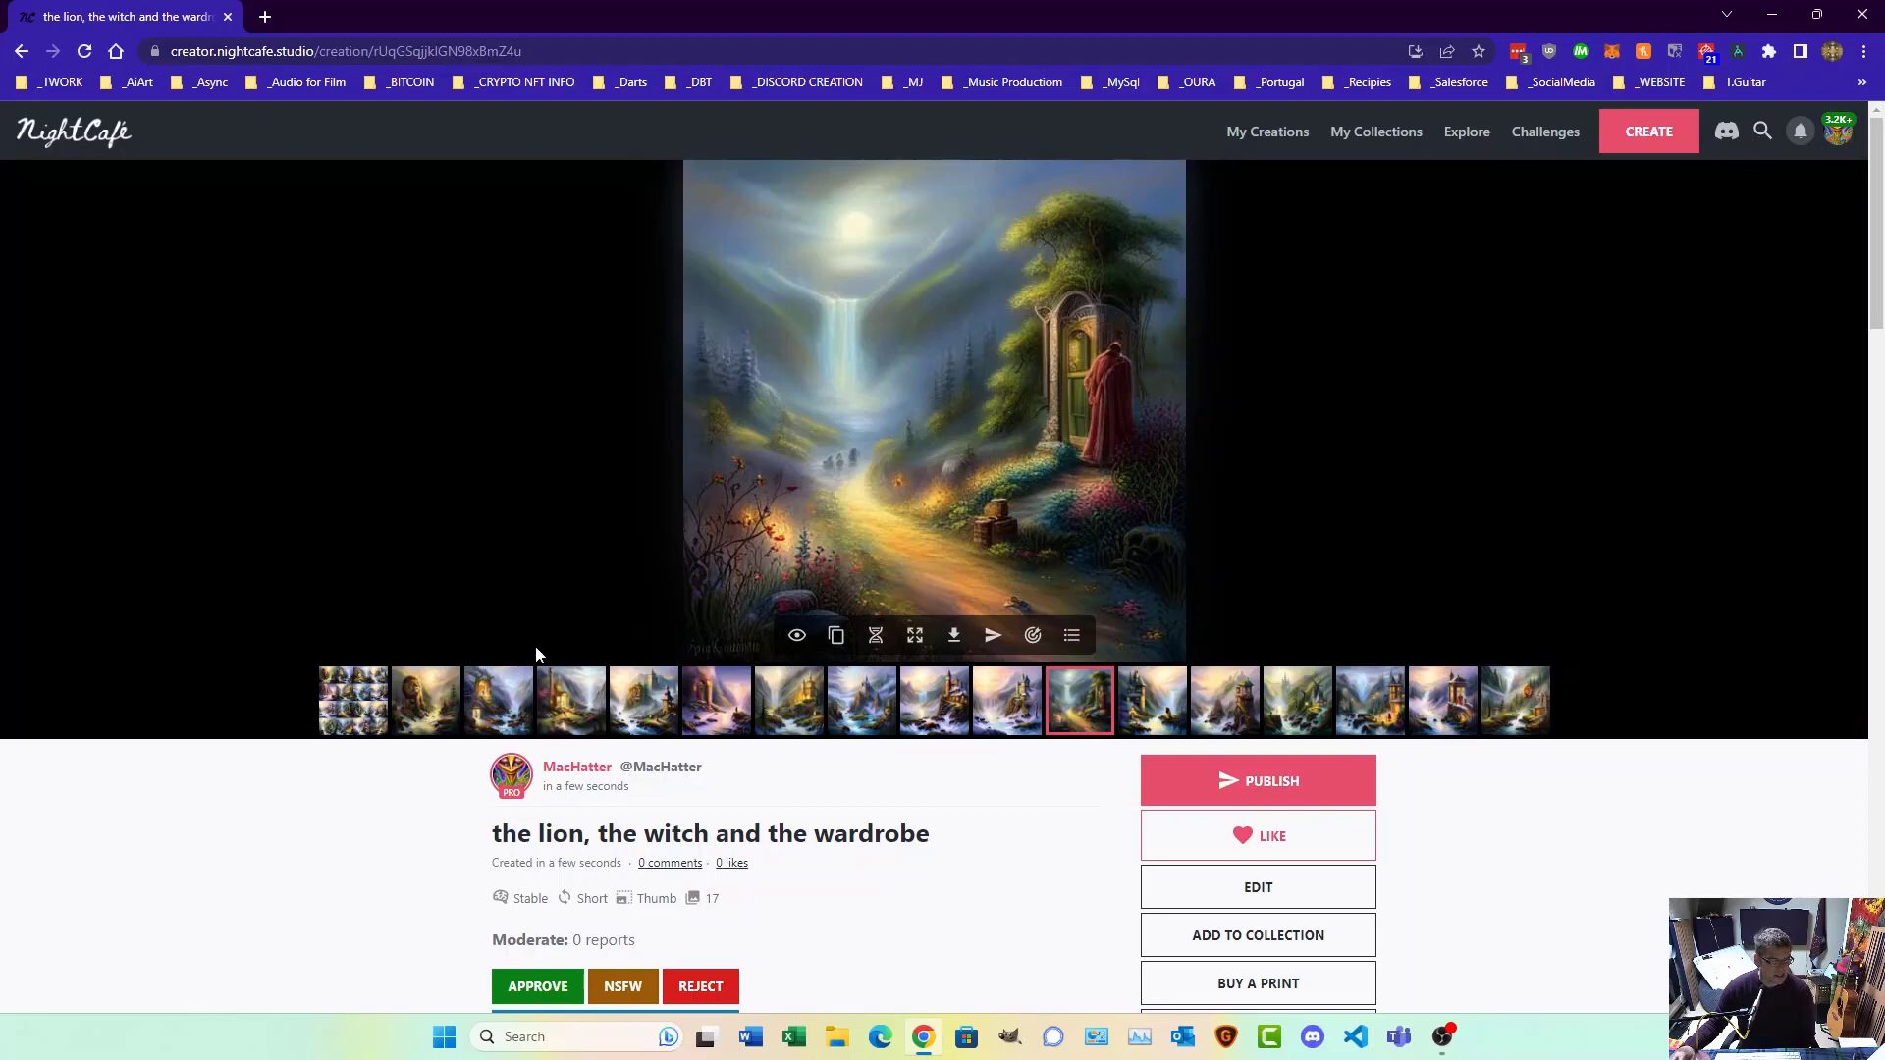
{"action": "left_click", "coordinate": [426, 701]}
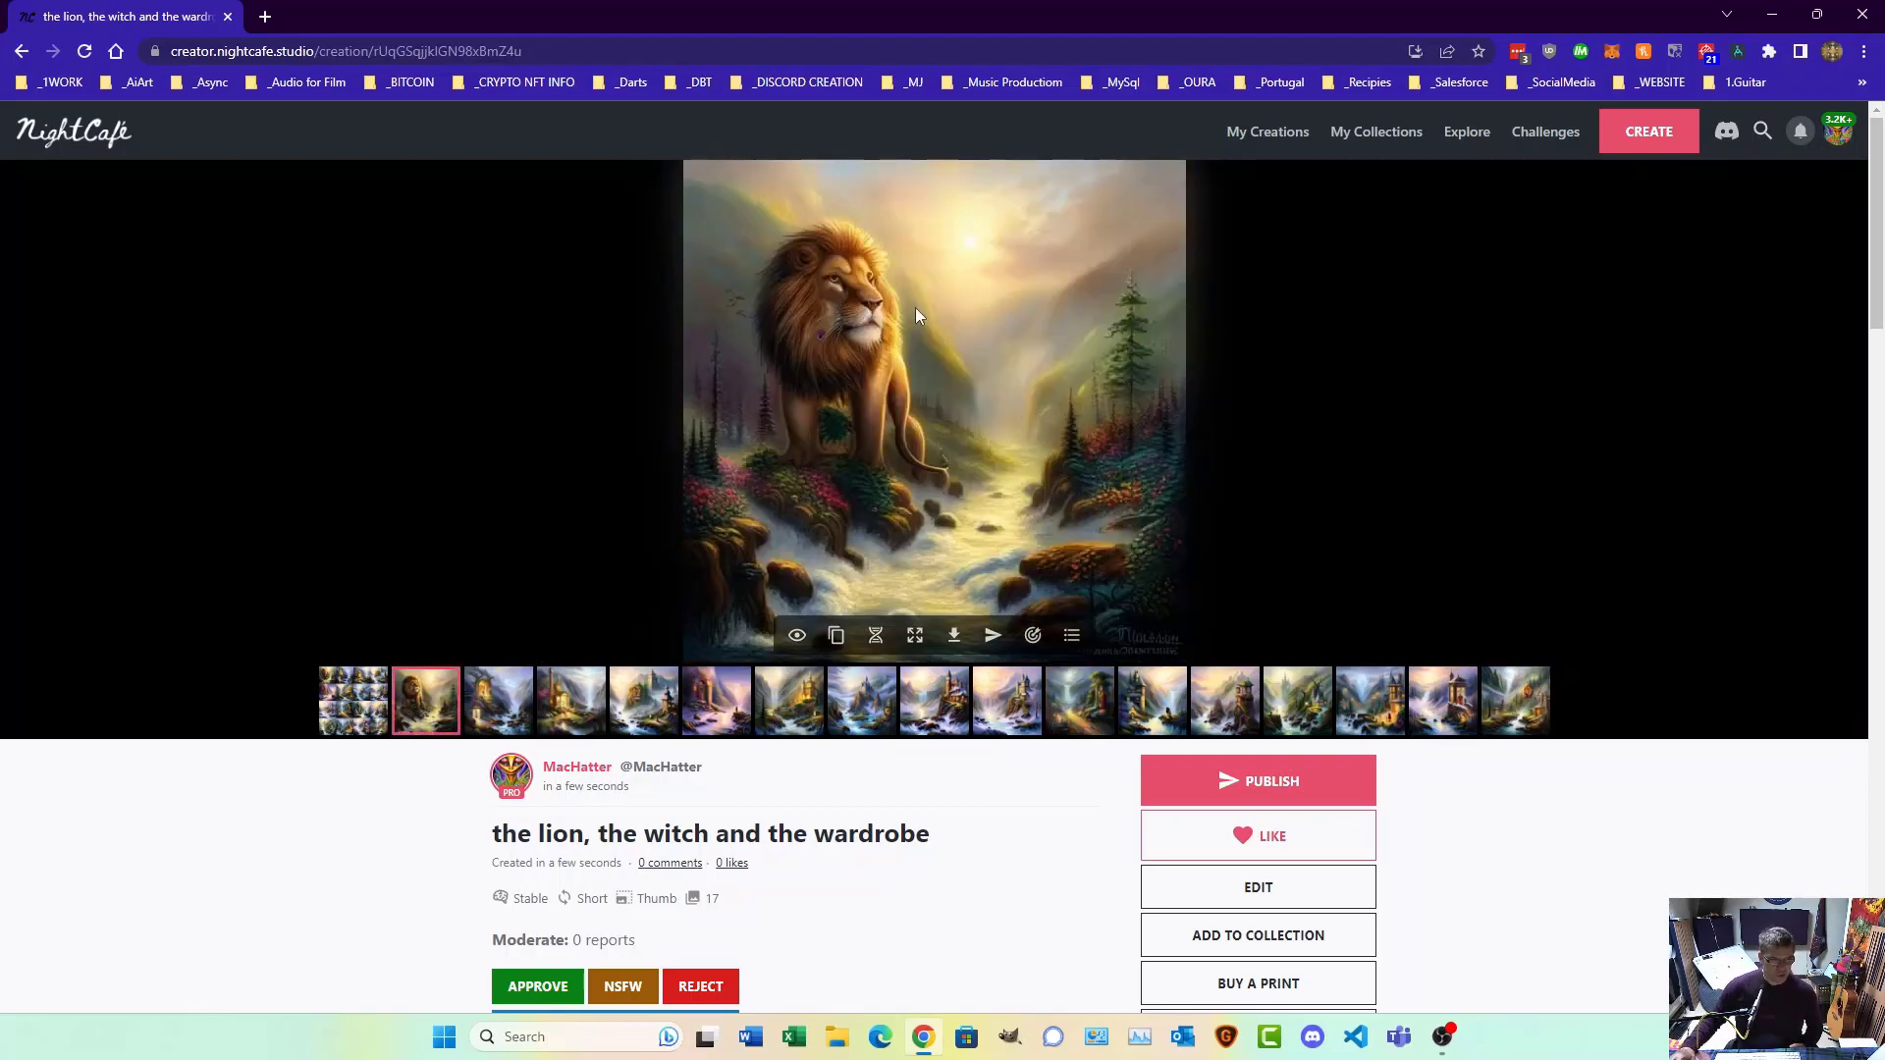
Step: Make the lion the featured image, reopen it from My Creations, and dismiss the upscale options
{"action": "left_click", "coordinate": [797, 639]}
{"action": "left_click", "coordinate": [1266, 131]}
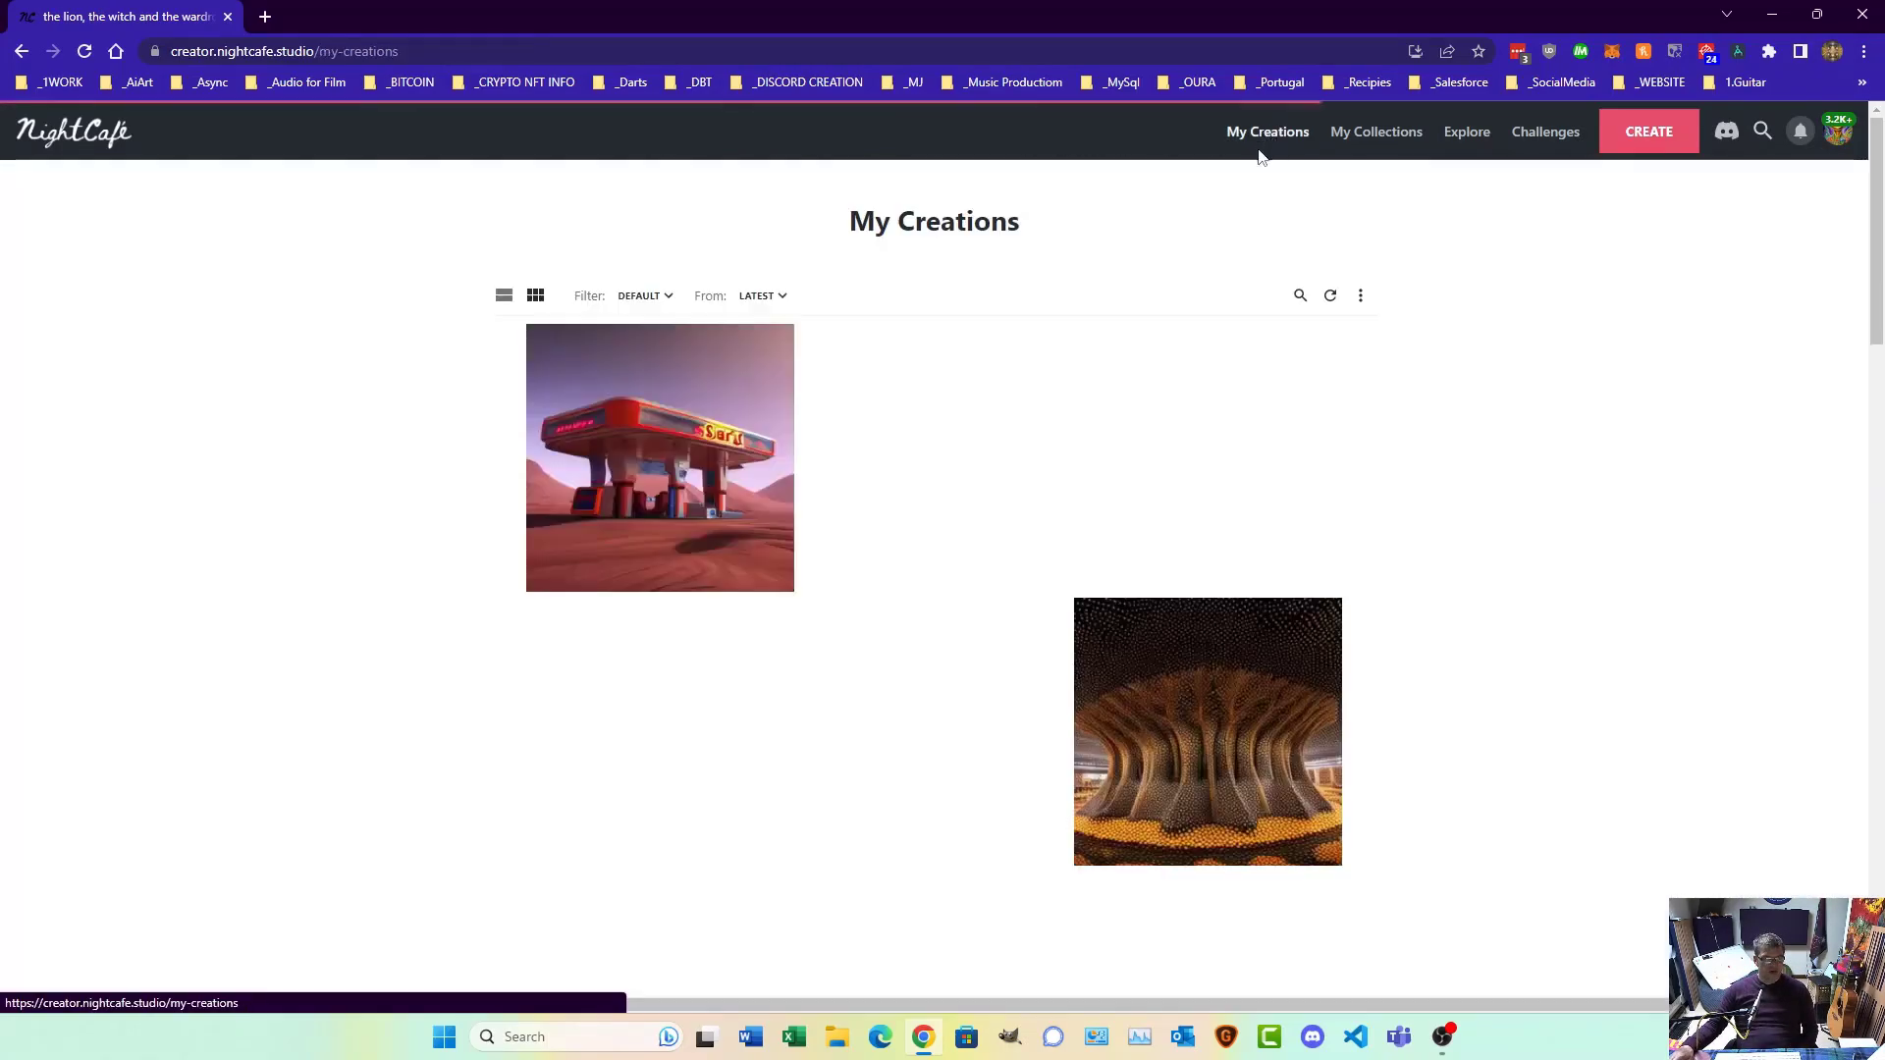
{"action": "left_click", "coordinate": [381, 395]}
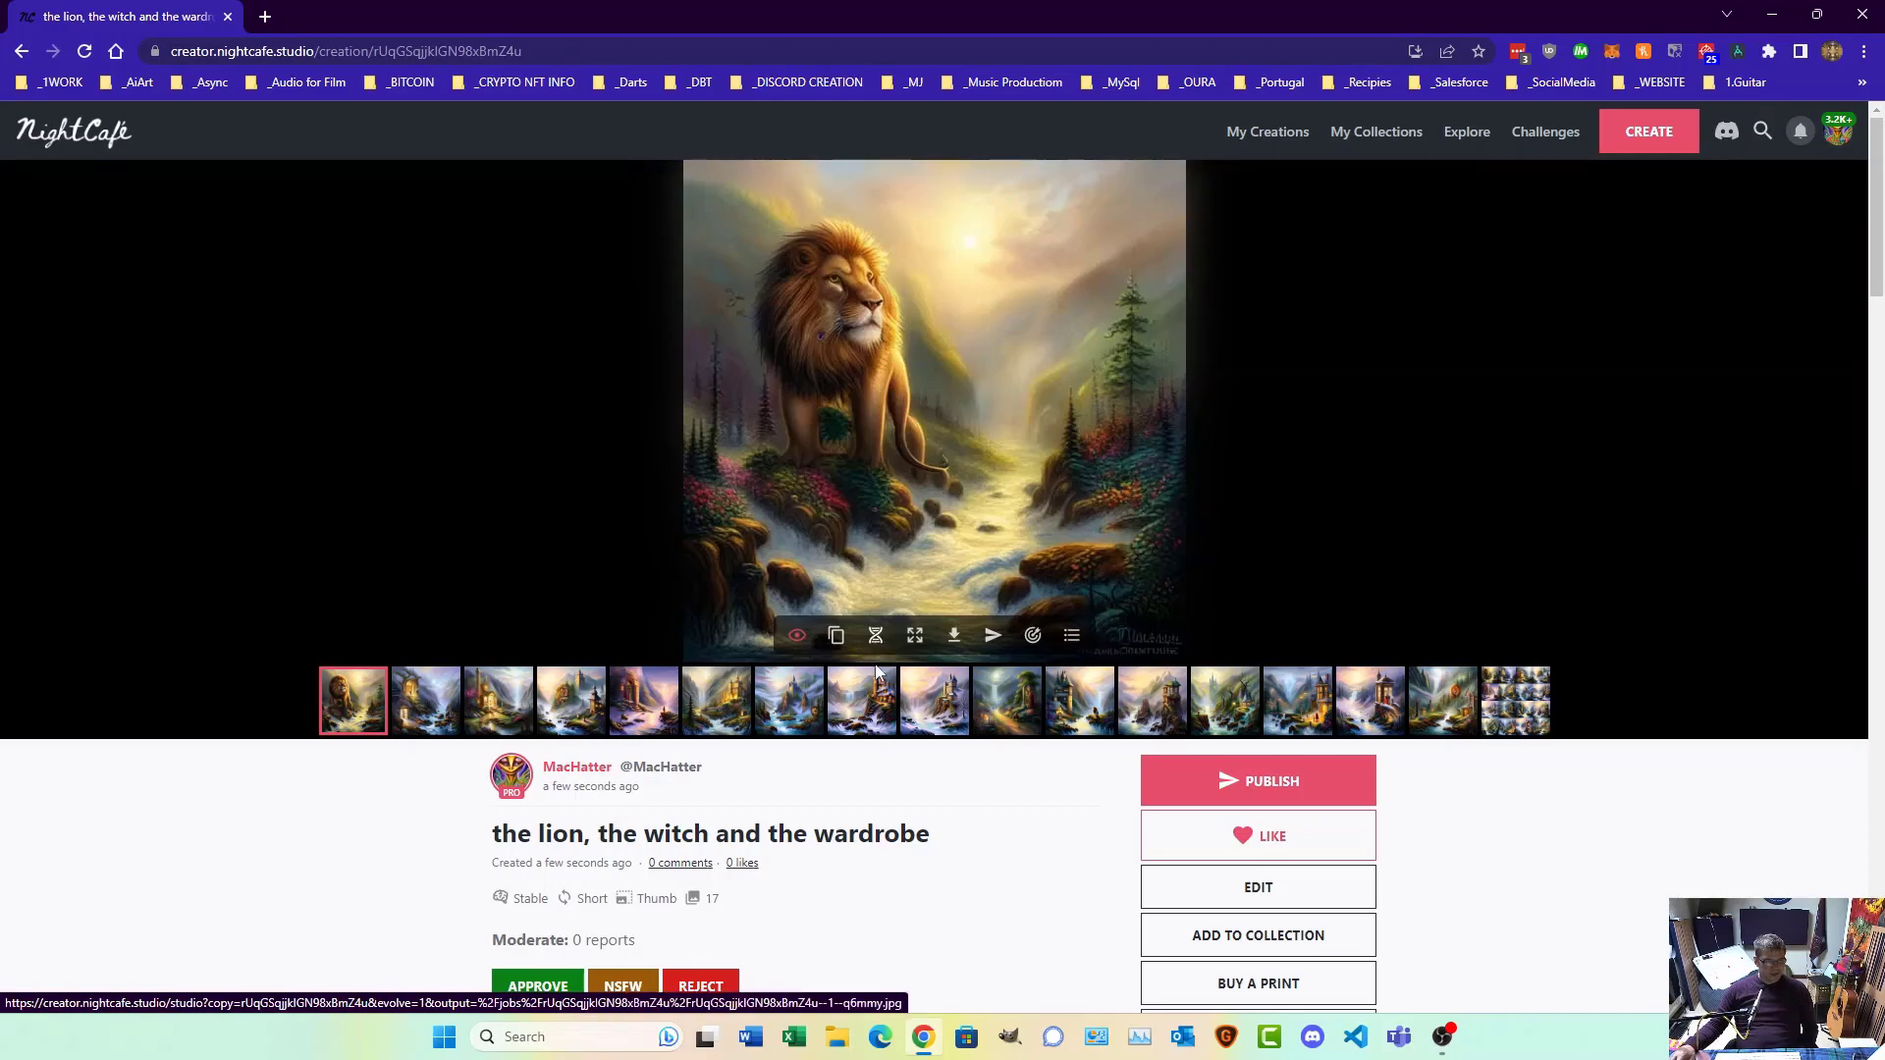
{"action": "left_click", "coordinate": [916, 641]}
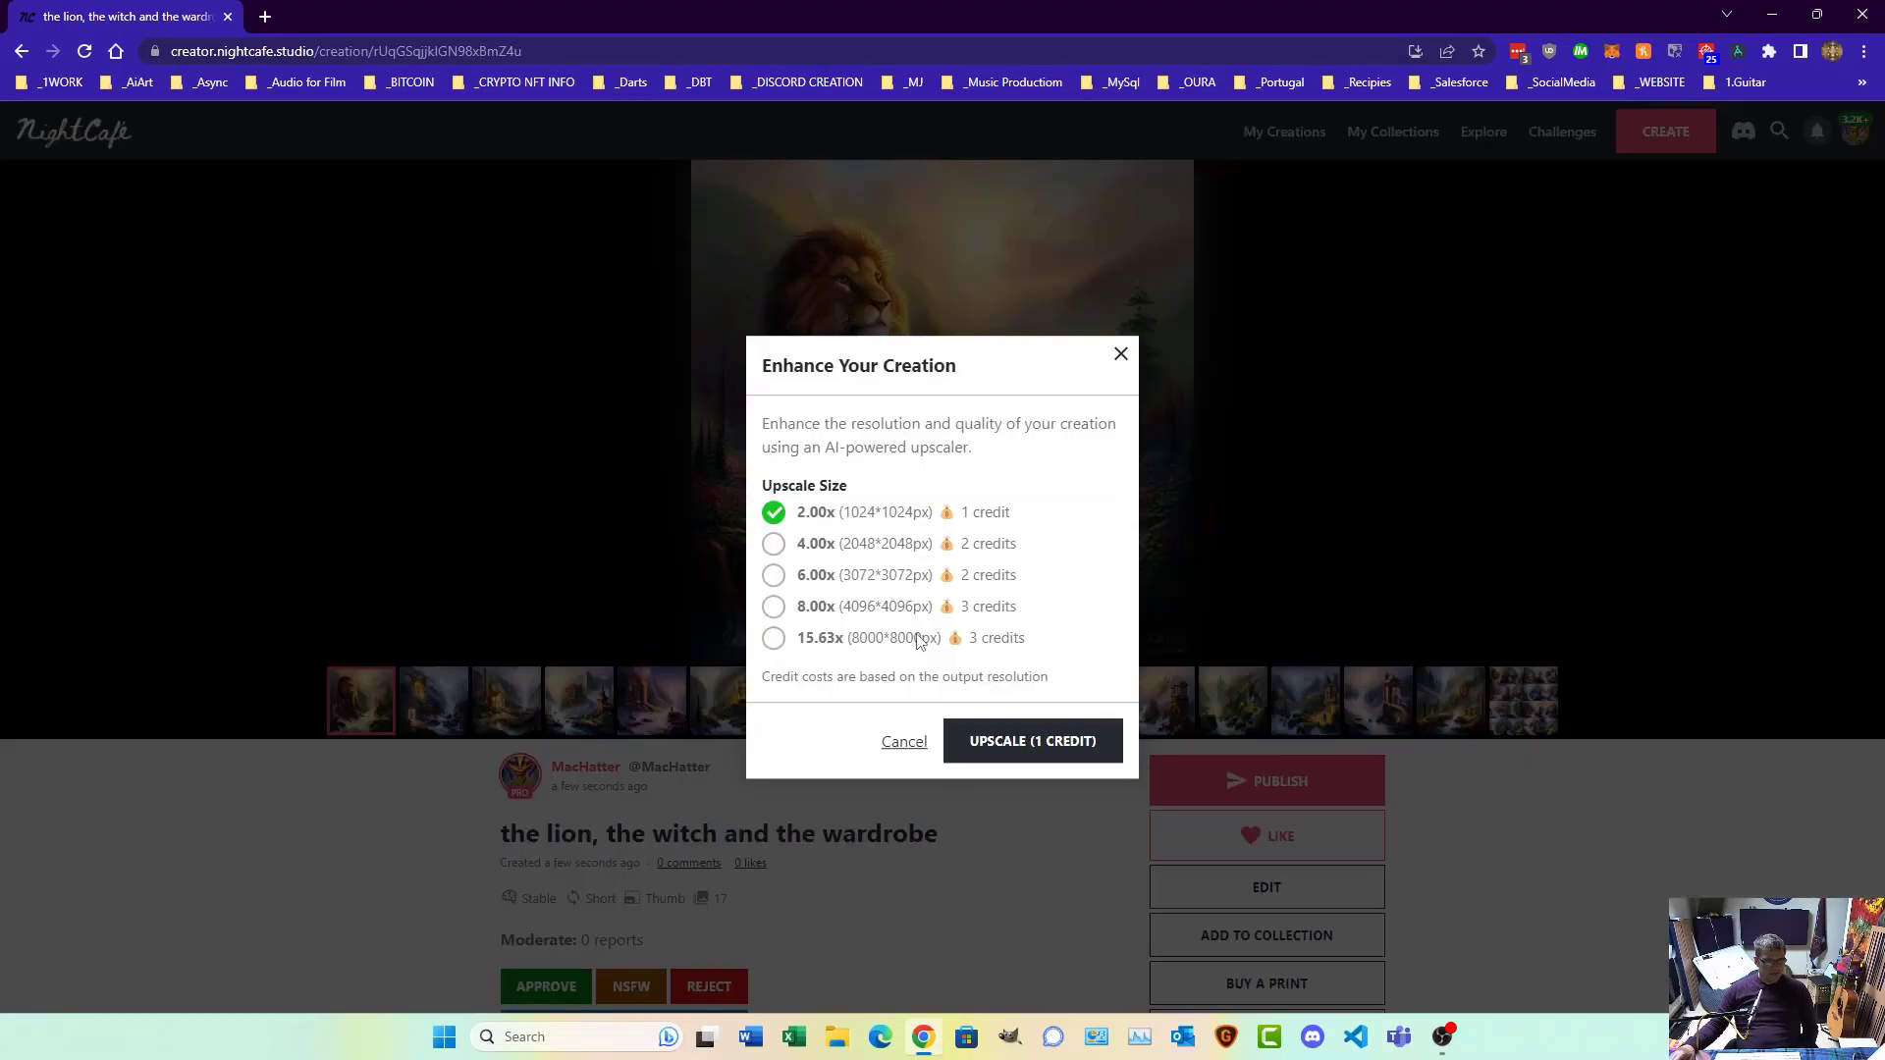
{"action": "left_click", "coordinate": [1122, 354]}
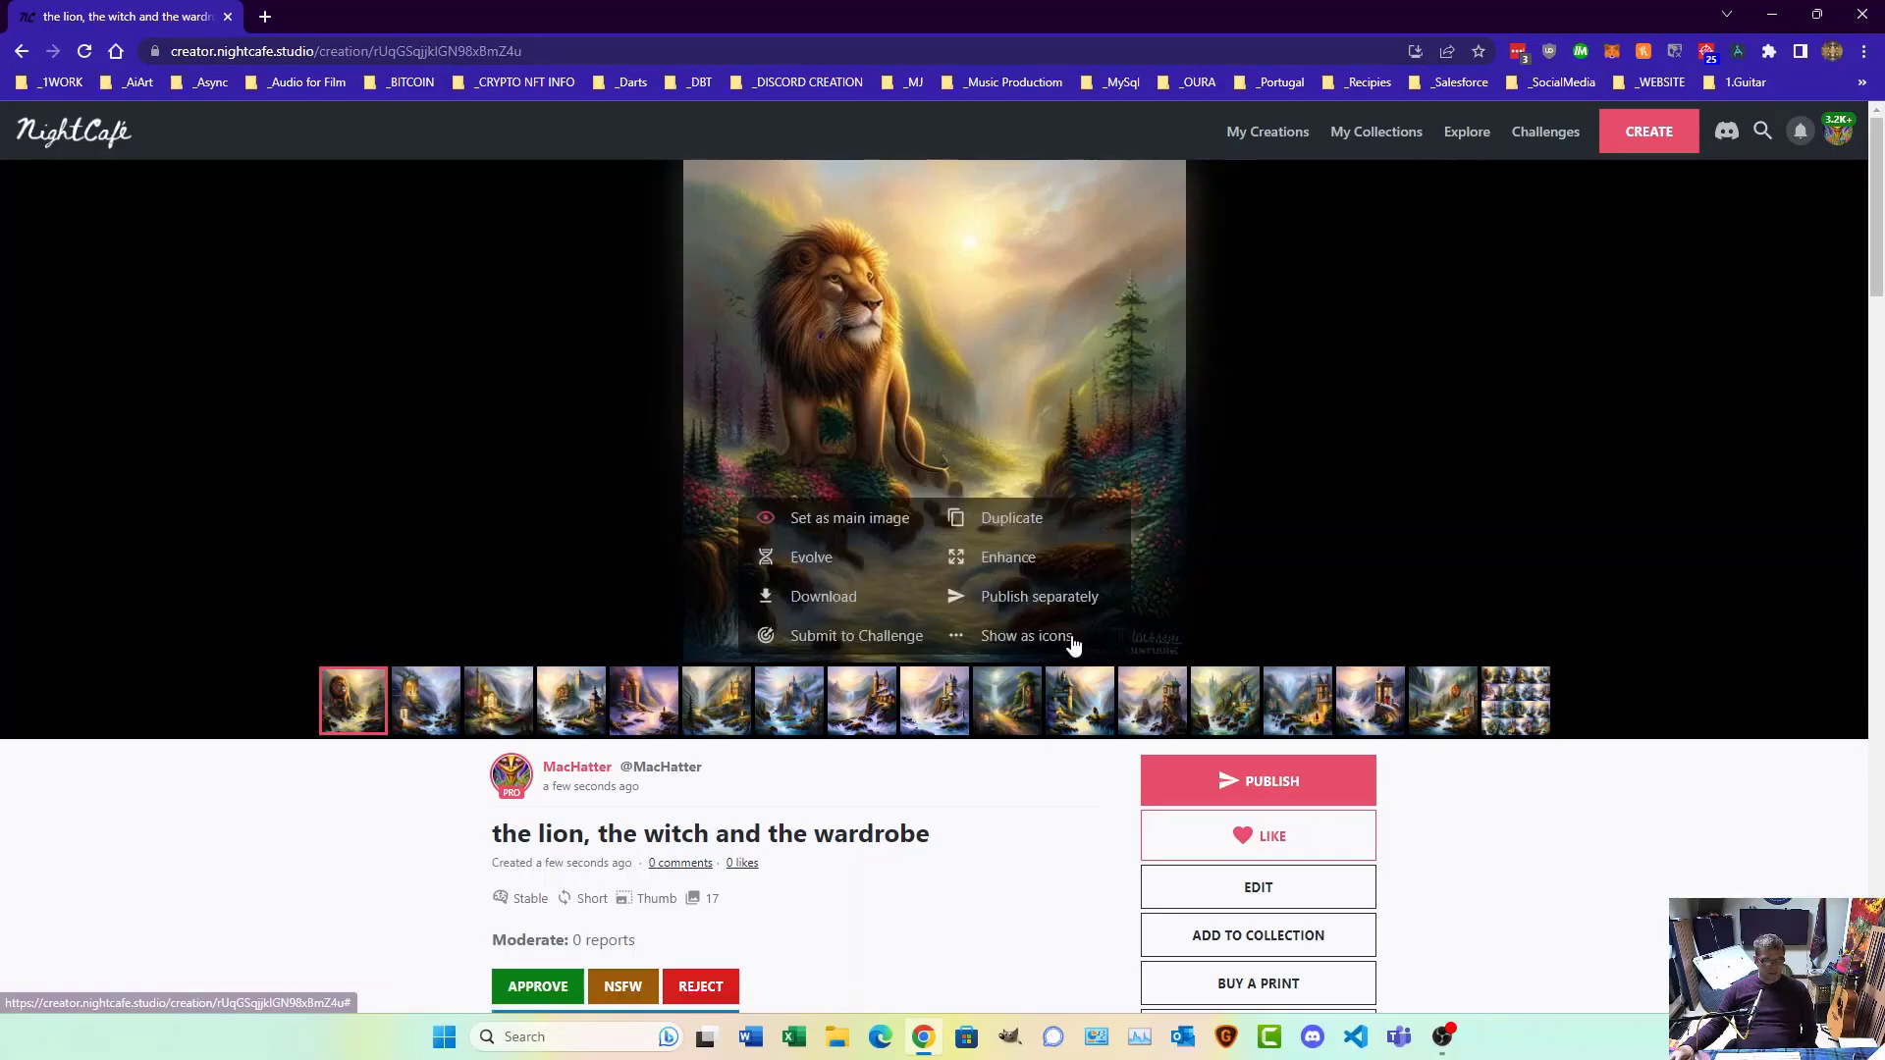
Step: From My Creations start a new creation, enable Advanced mode, and open the Advanced Prompt Editor
{"action": "left_click", "coordinate": [1263, 143]}
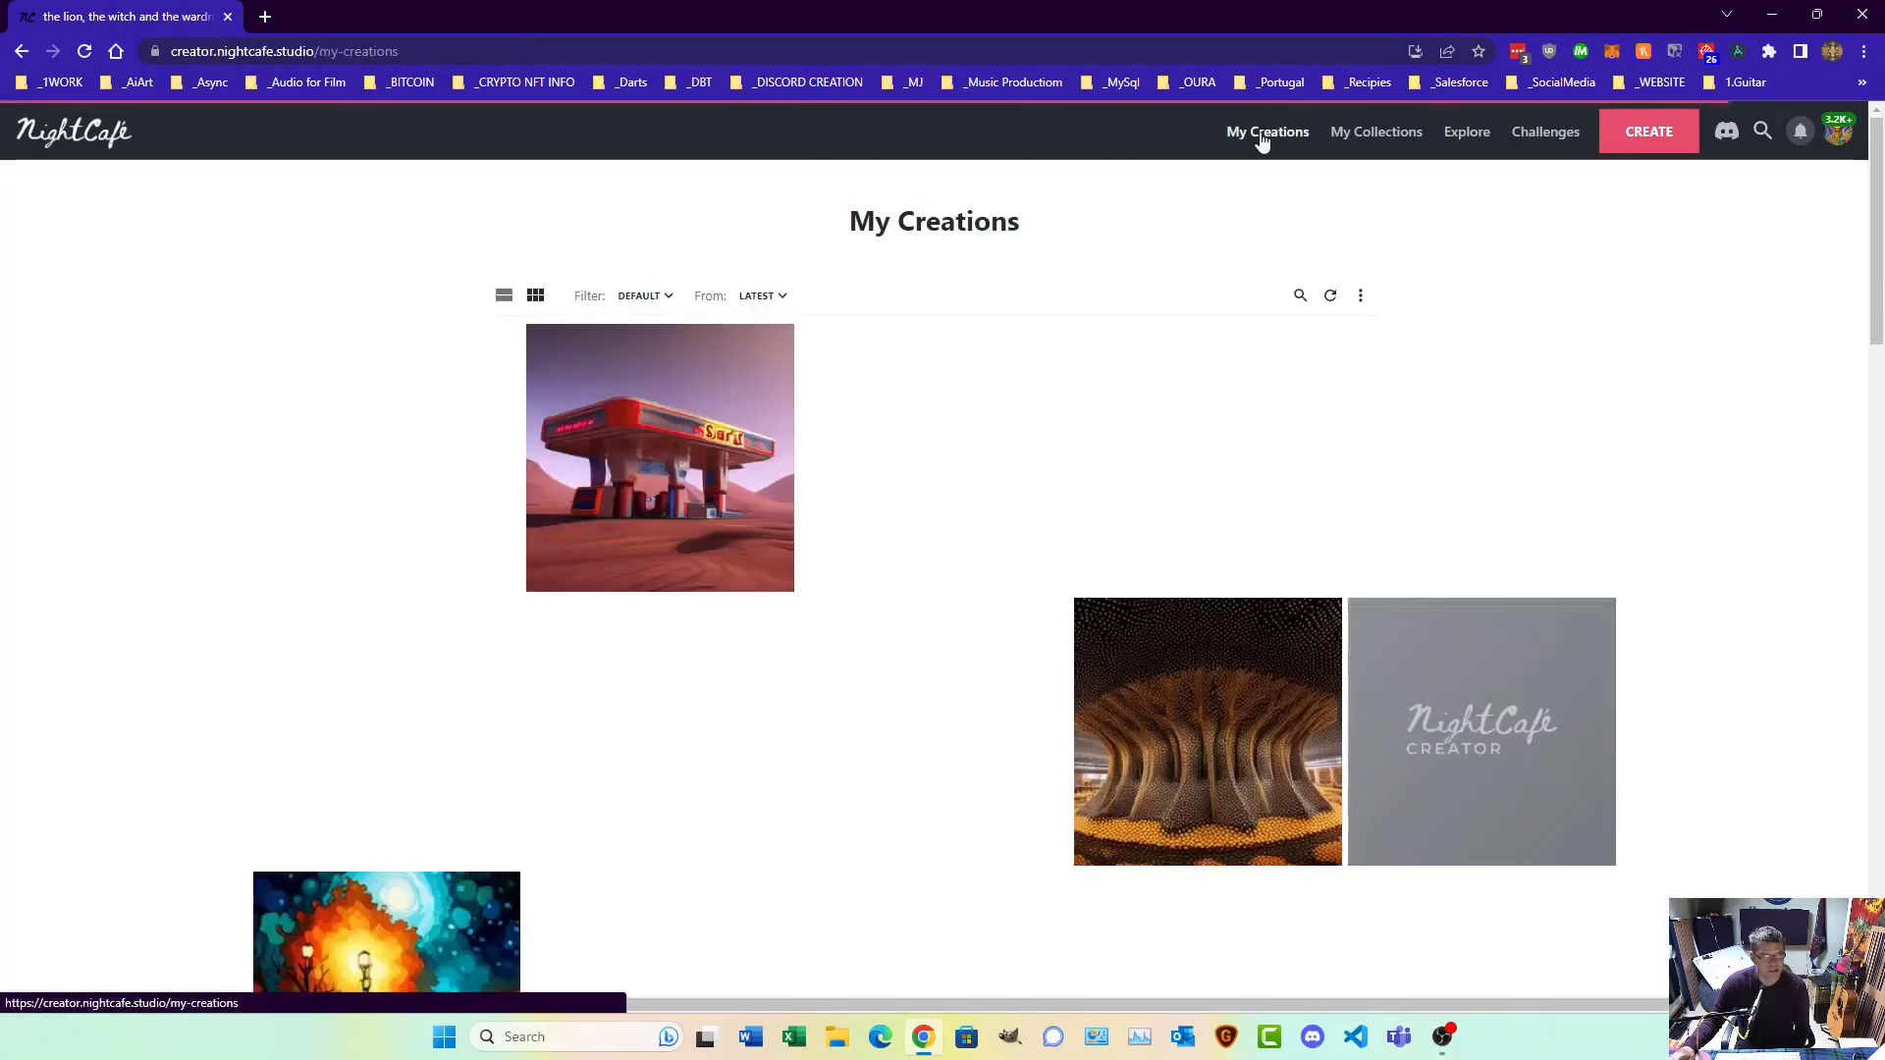
{"action": "left_click", "coordinate": [1632, 142]}
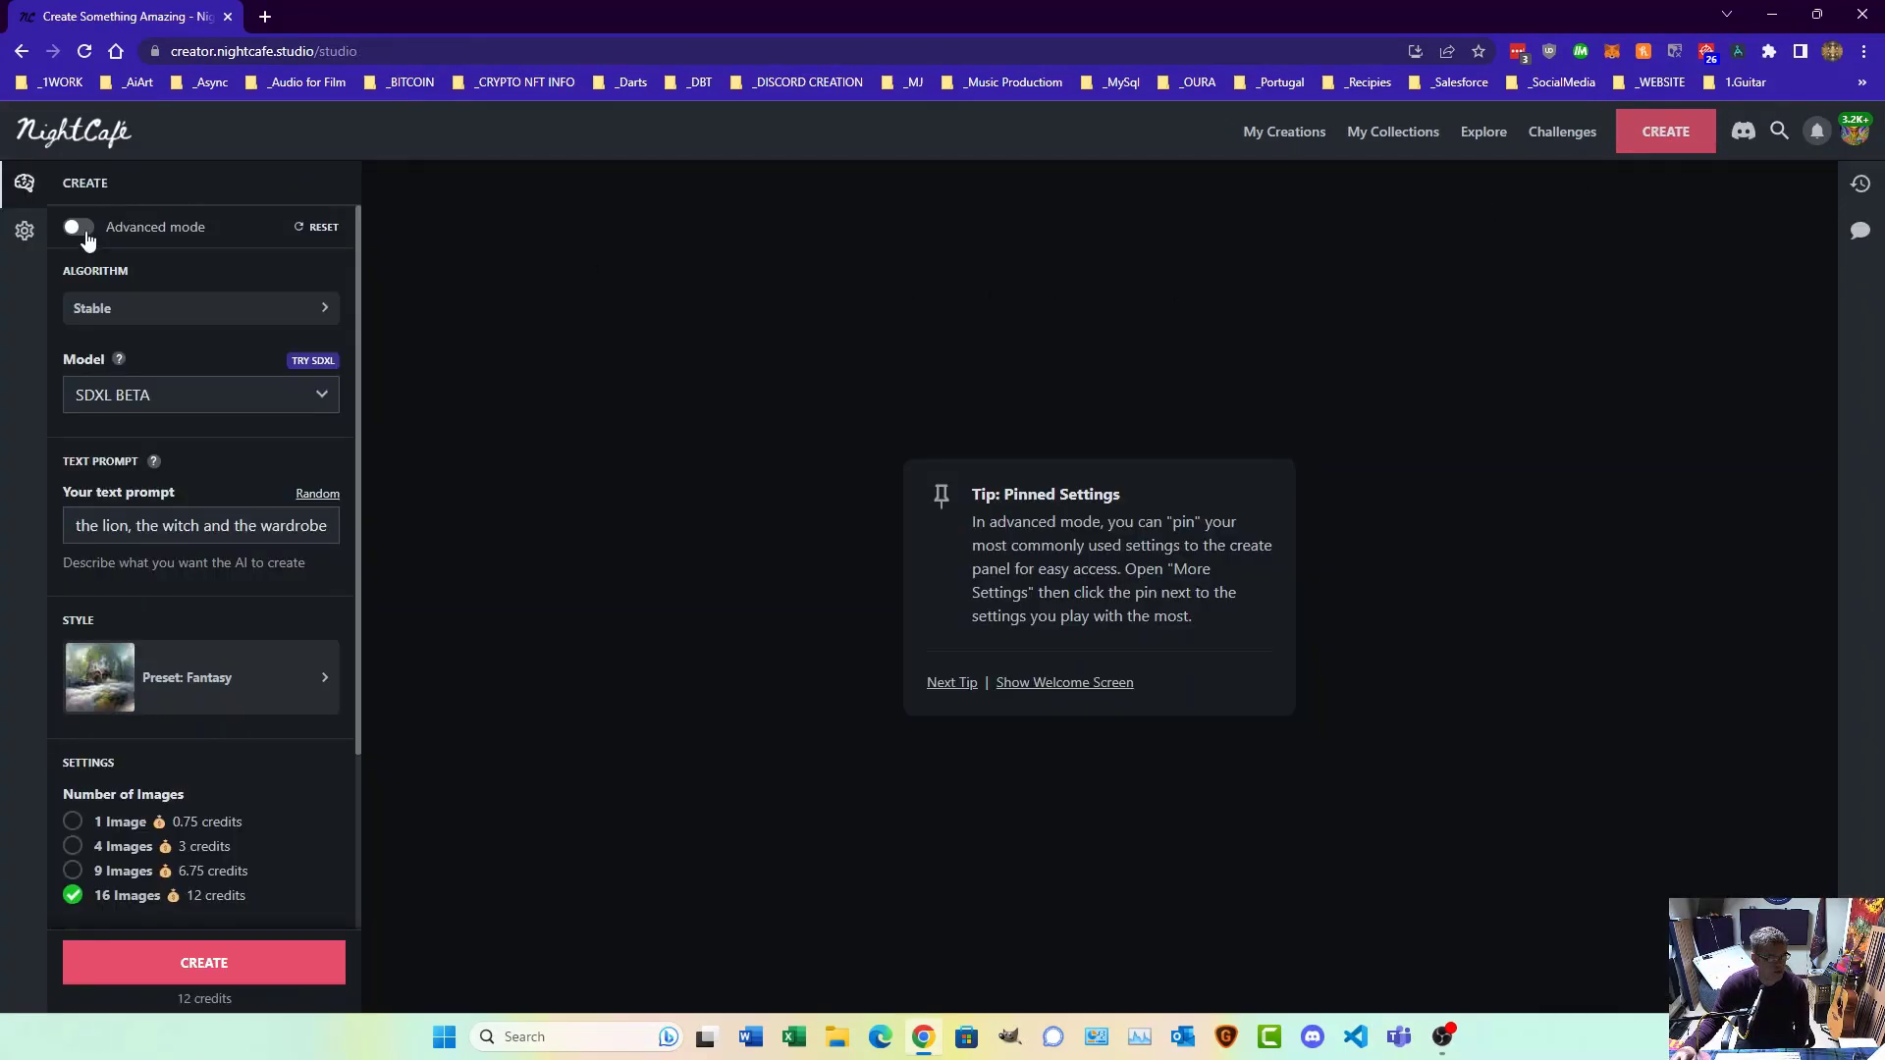
{"action": "left_click", "coordinate": [80, 229]}
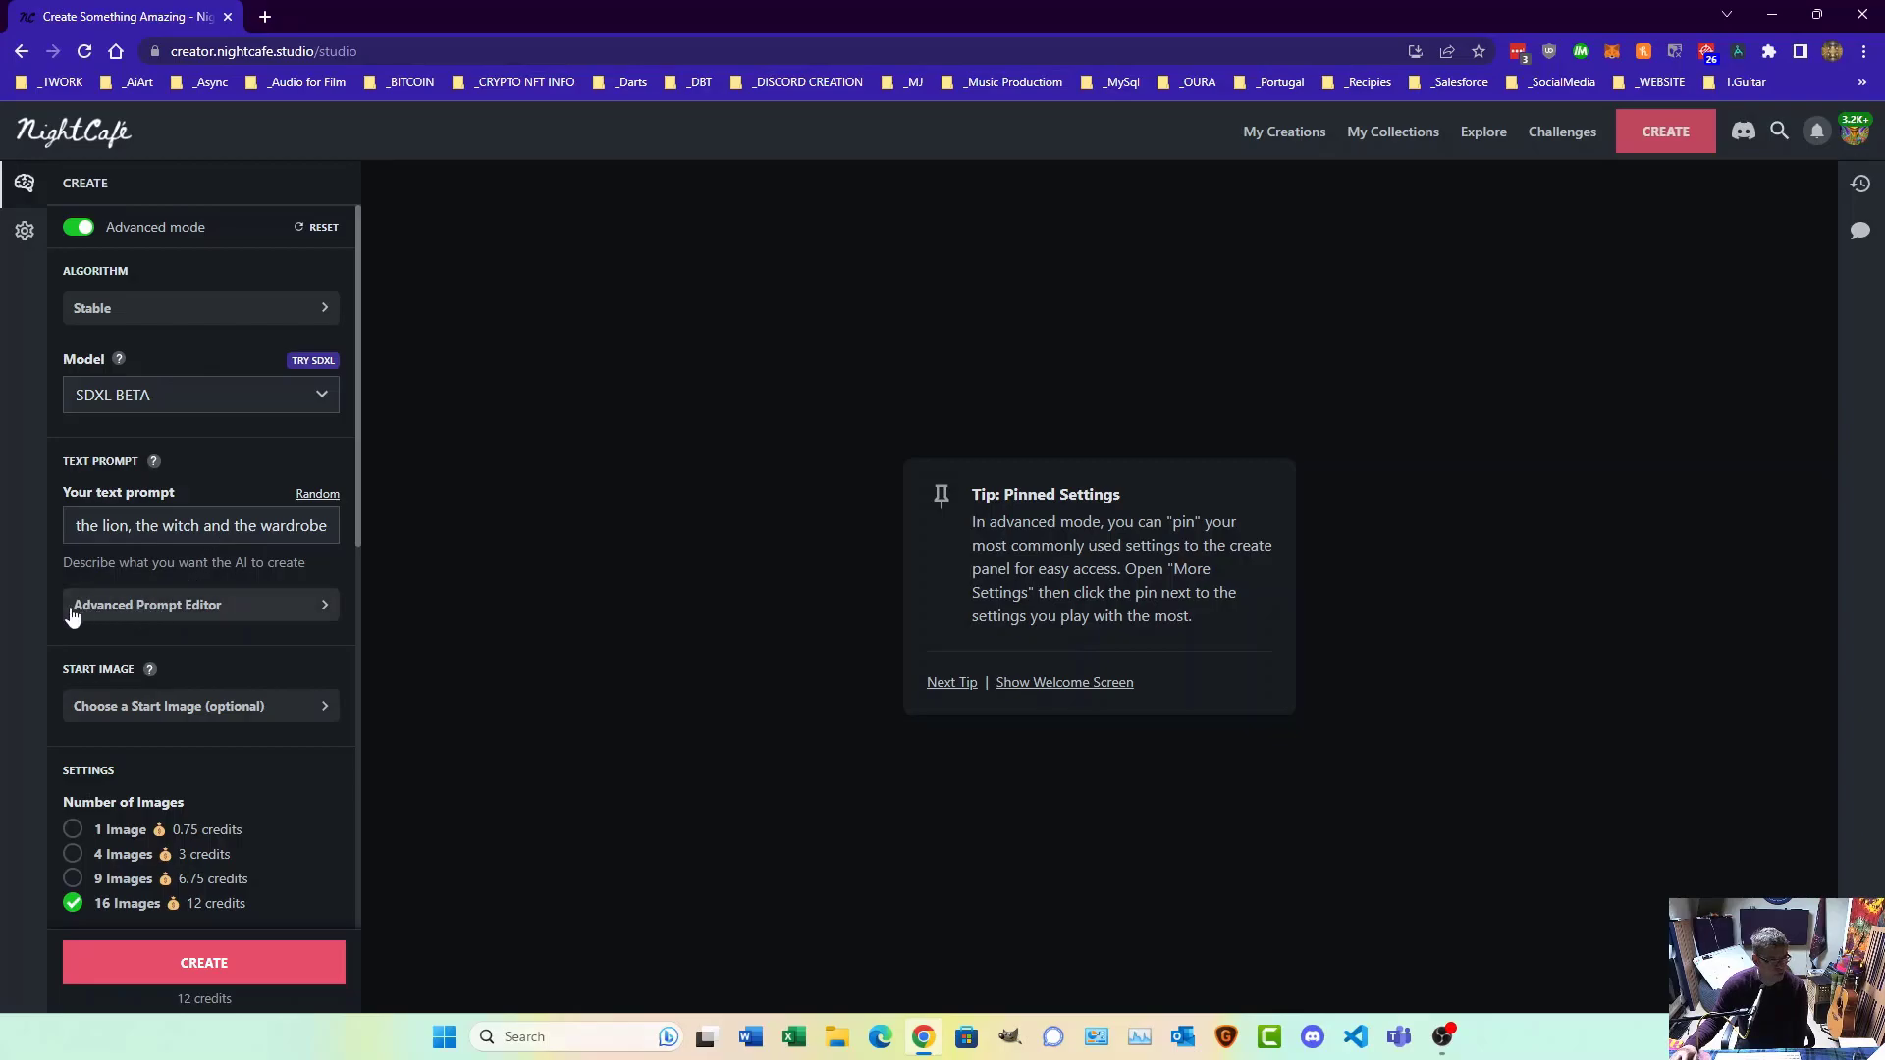
{"action": "left_click", "coordinate": [157, 618]}
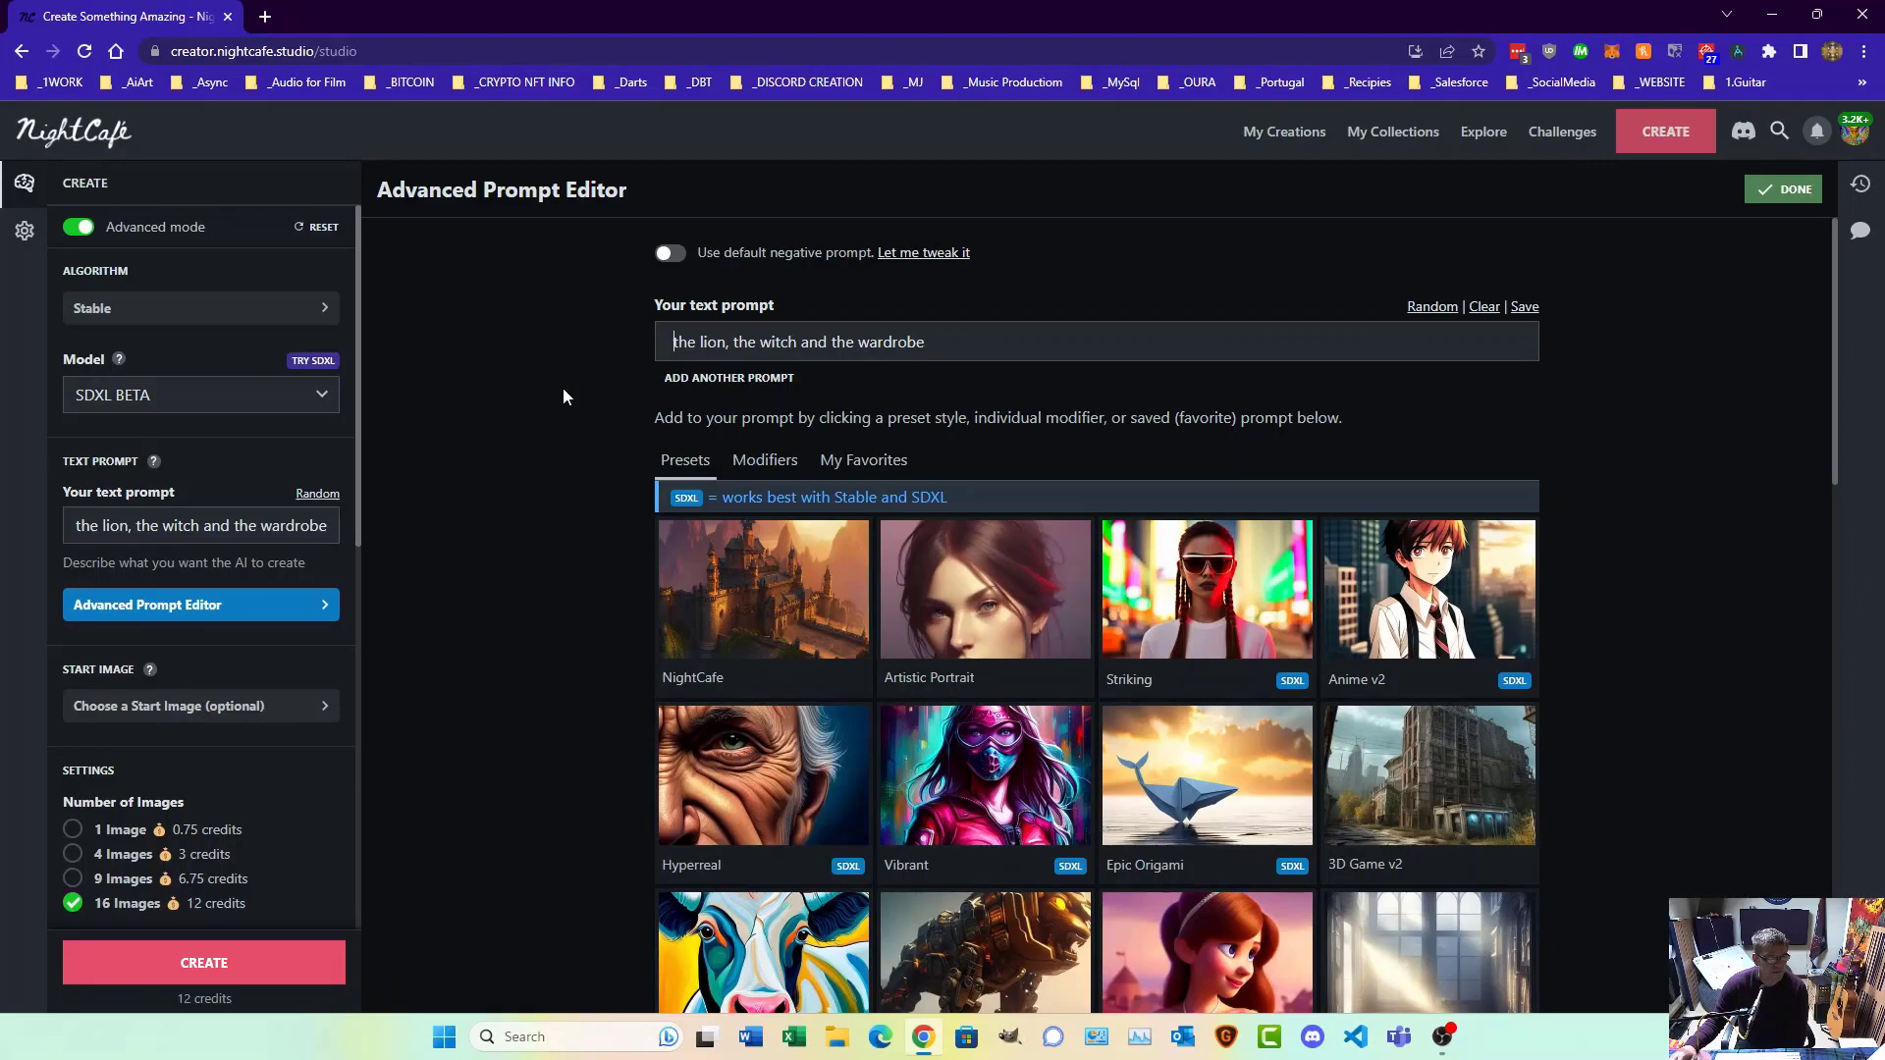
Step: Add a second prompt 'wardrobe' and raise its weight to 2
{"action": "left_click", "coordinate": [759, 381]}
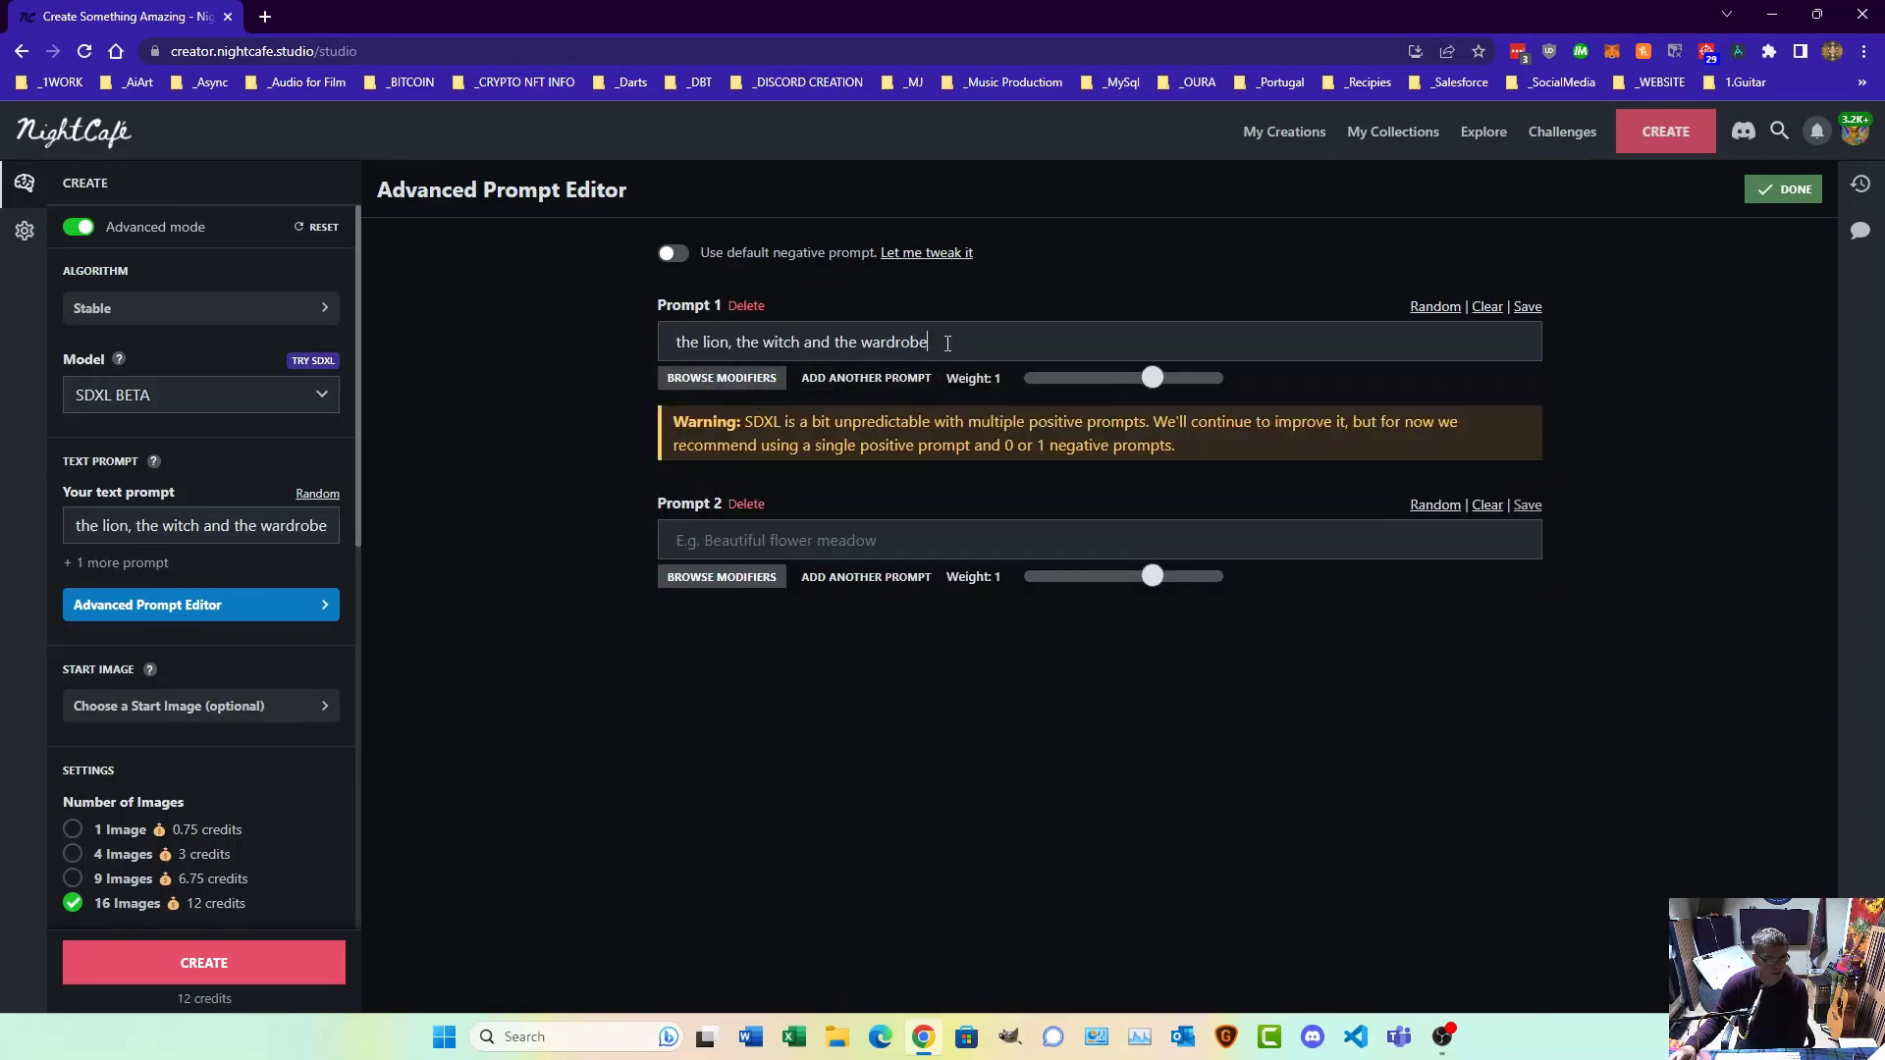
{"action": "left_click_drag", "start_coordinate": [947, 344], "coordinate": [656, 358]}
{"action": "left_click", "coordinate": [742, 540]}
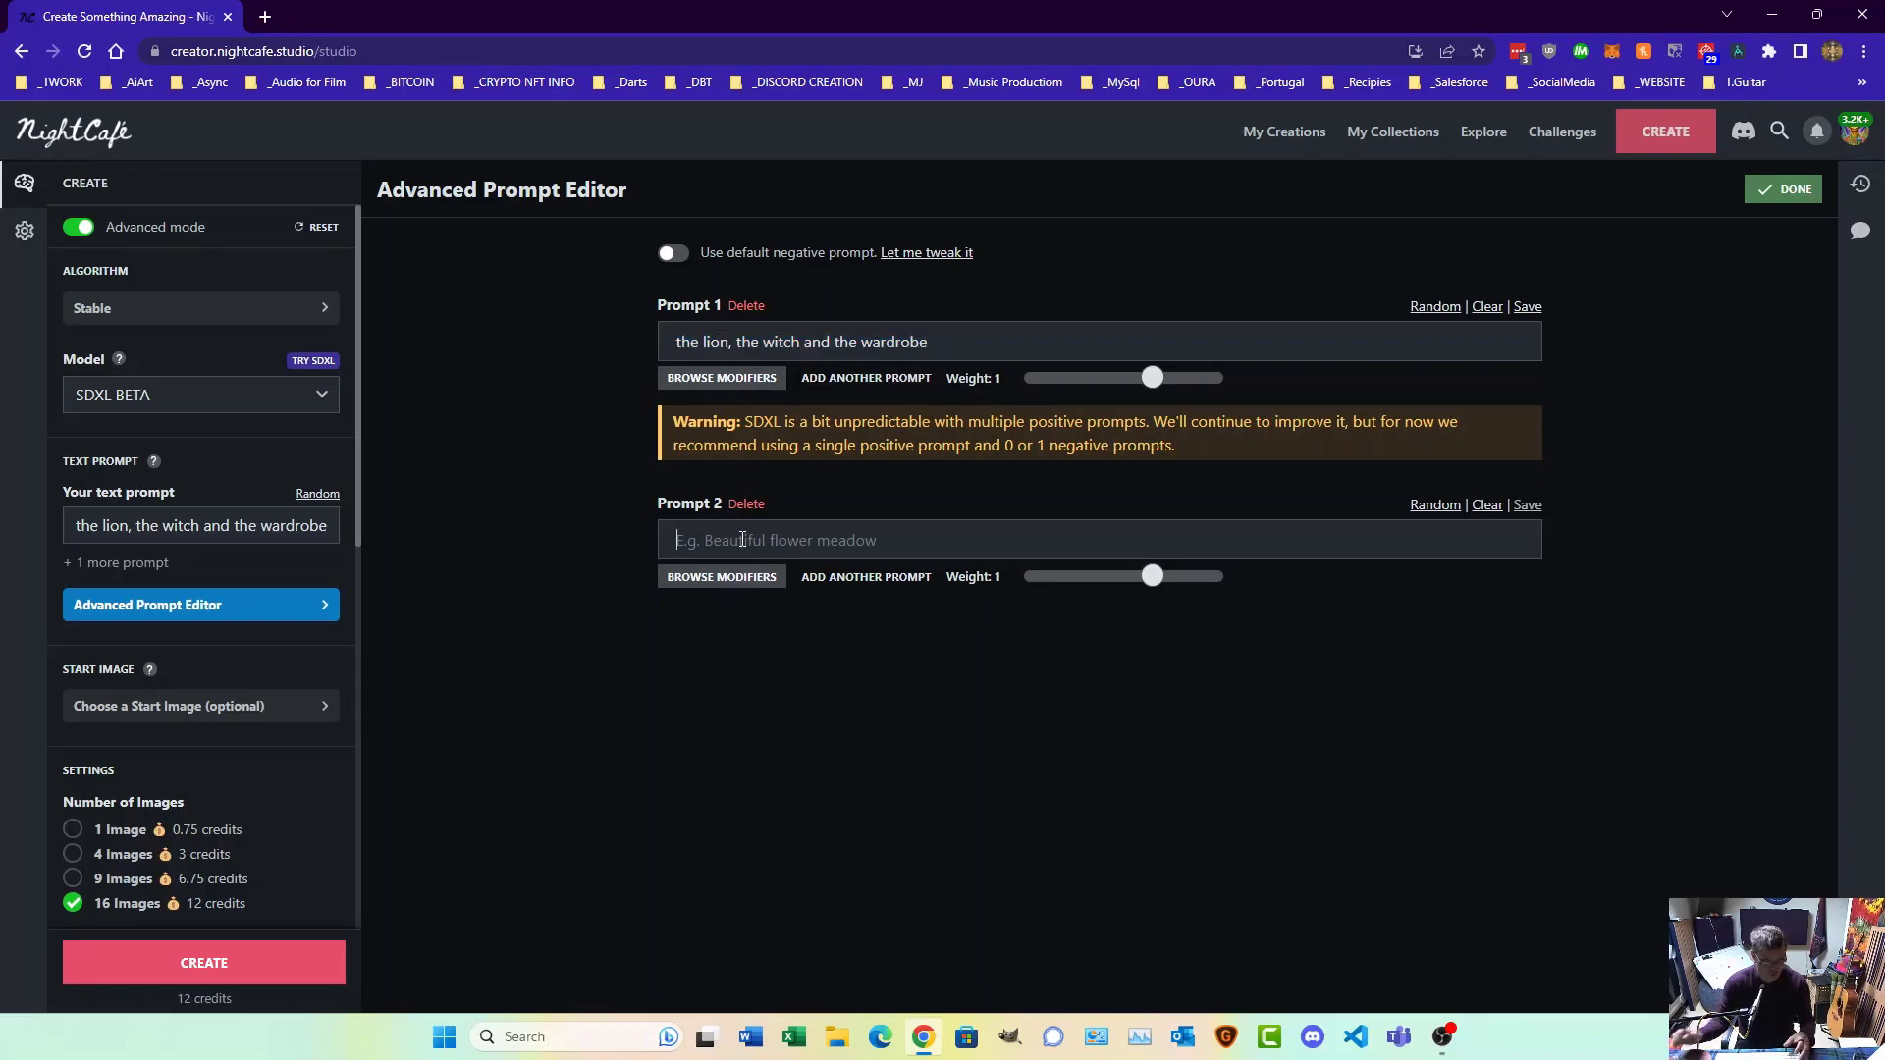
{"action": "type", "text": "wardrobe"}
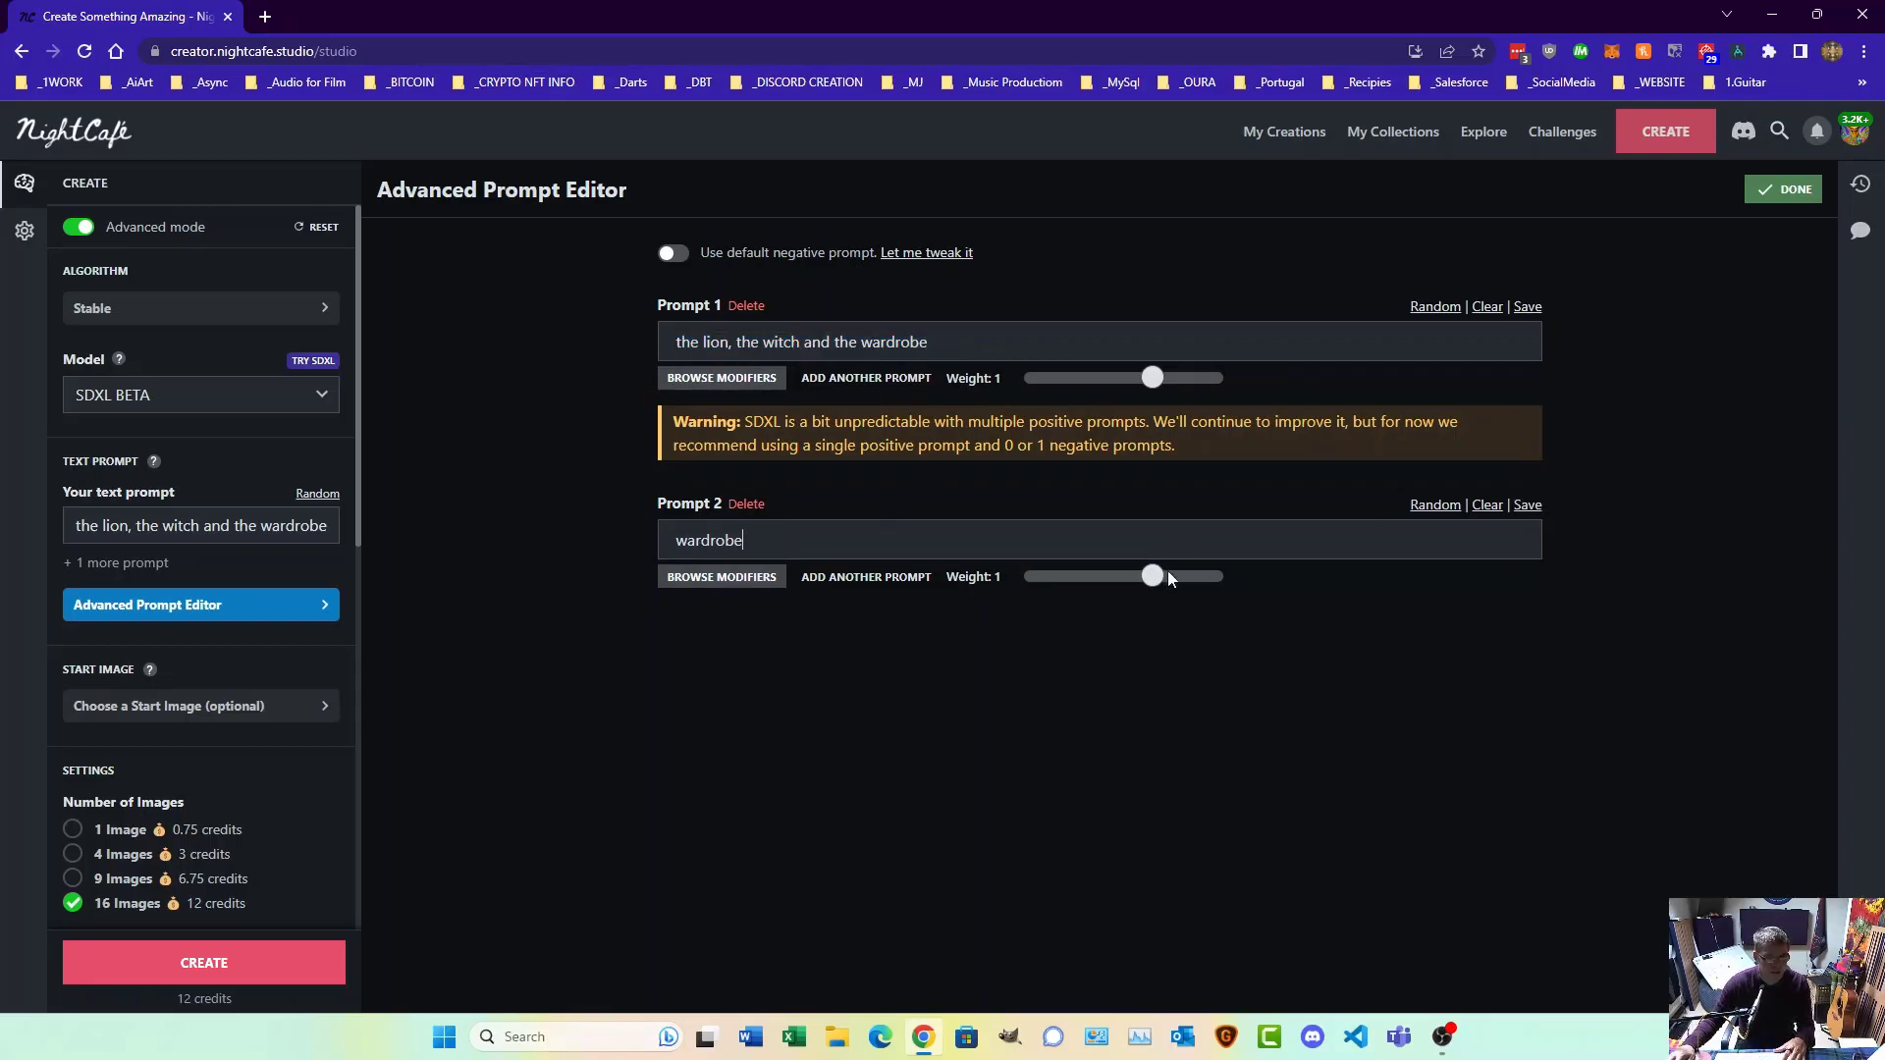
{"action": "left_click_drag", "start_coordinate": [1156, 577], "coordinate": [1183, 601]}
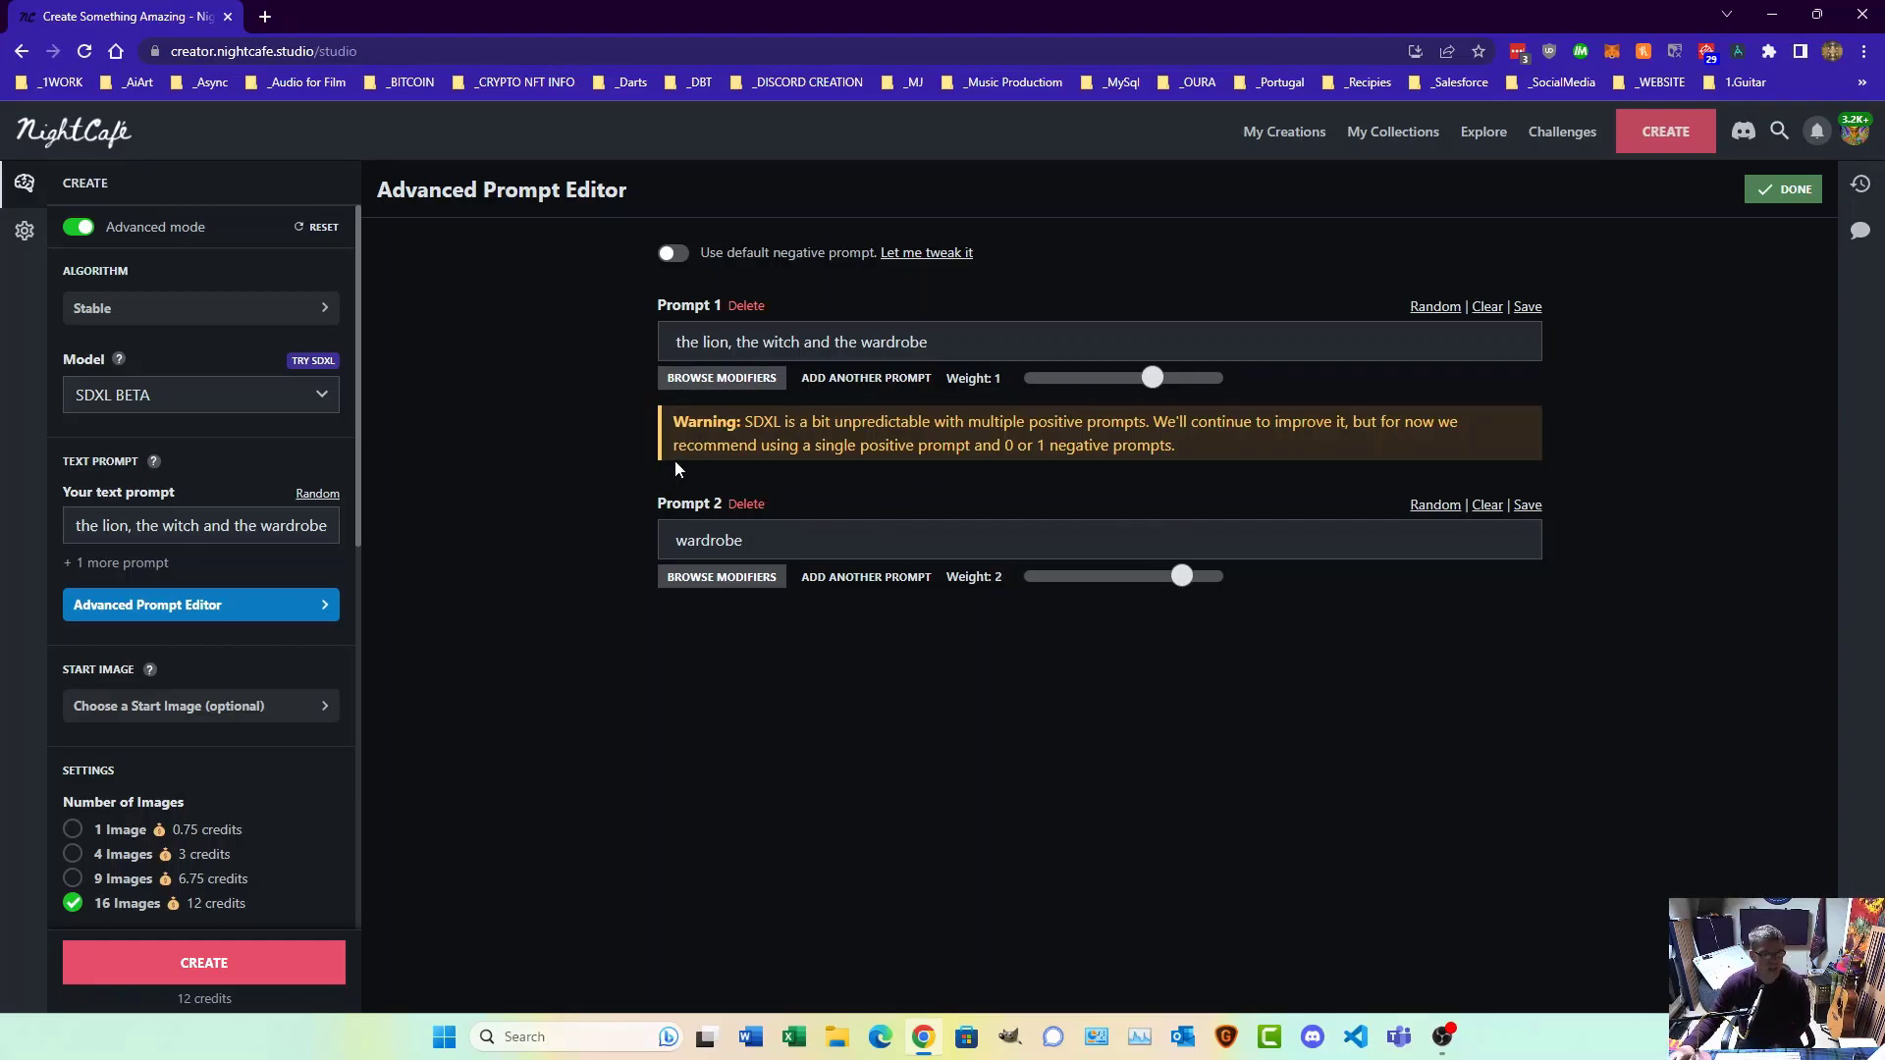
Step: Add a third prompt with the H.R. Giger artist modifier at weight 3
{"action": "left_click", "coordinate": [843, 588]}
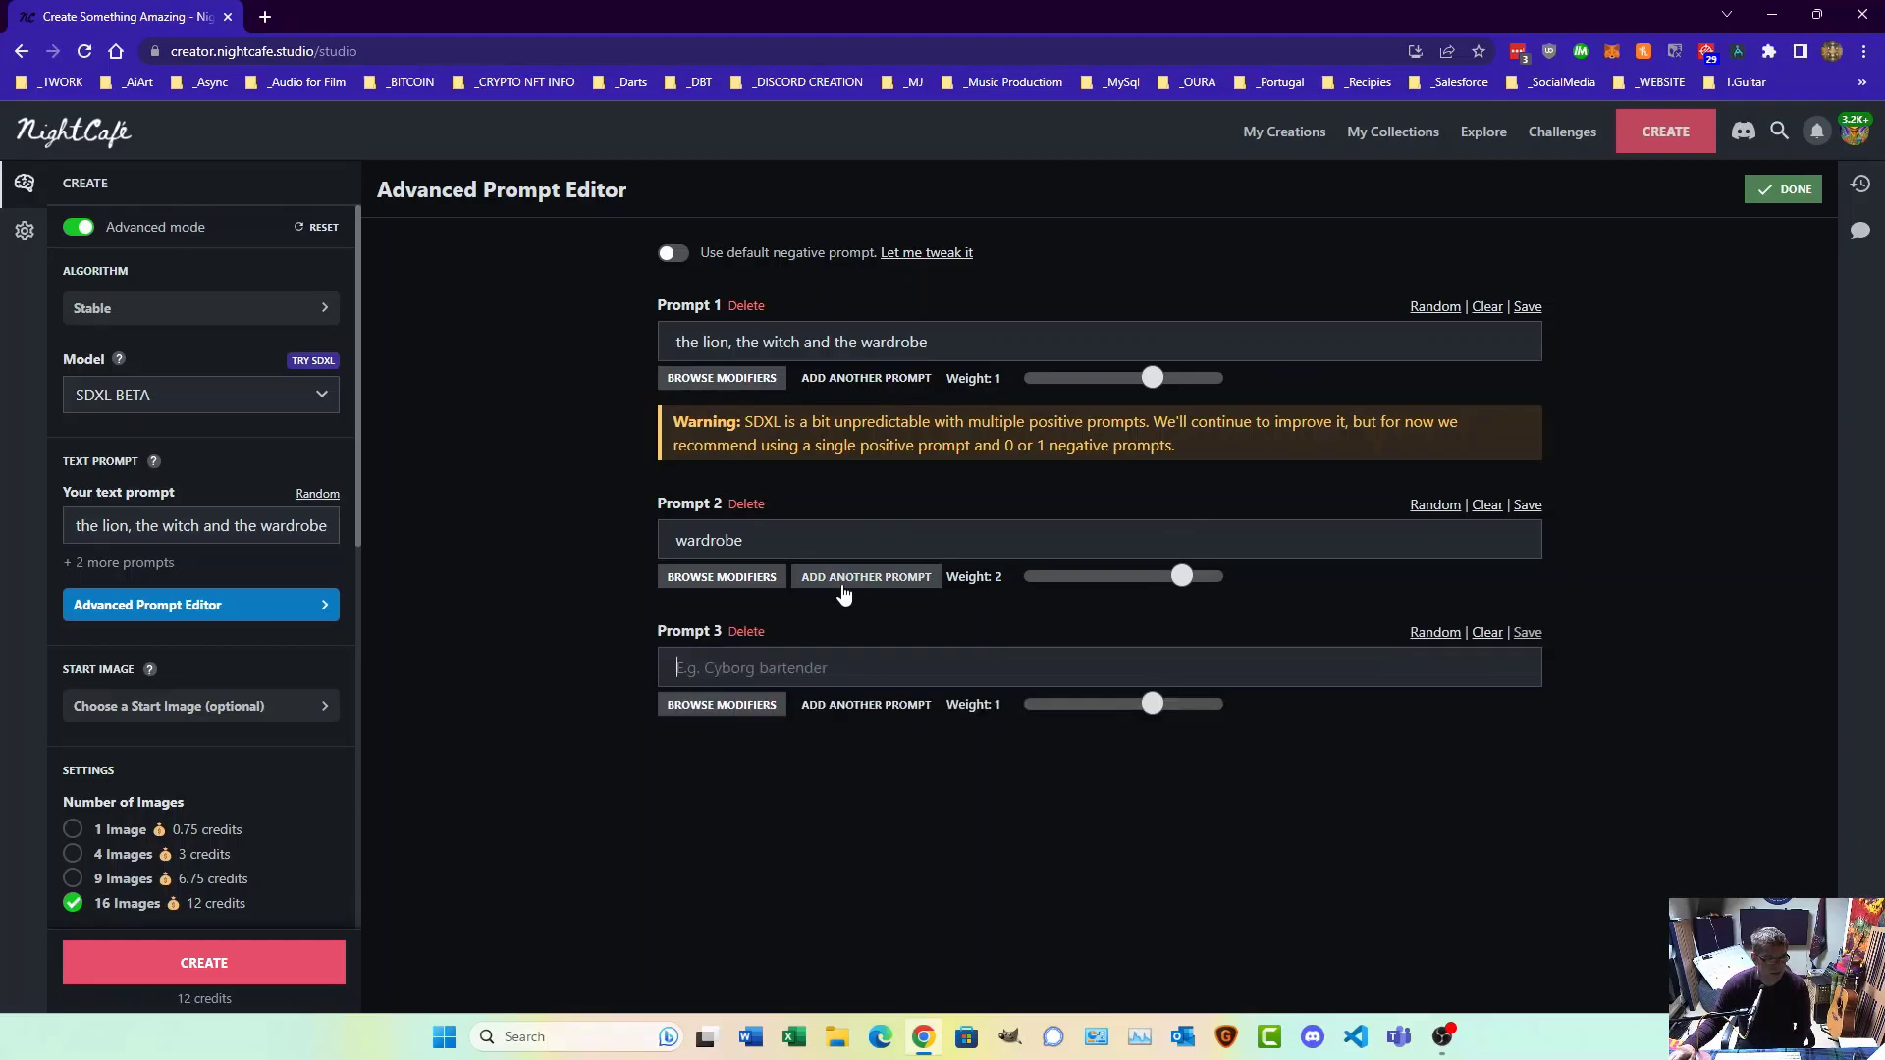
{"action": "left_click", "coordinate": [716, 705]}
{"action": "scroll", "coordinate": [1132, 609], "scroll_direction": "down", "scroll_amount": 4}
{"action": "scroll", "coordinate": [1132, 609], "scroll_direction": "up", "scroll_amount": 3}
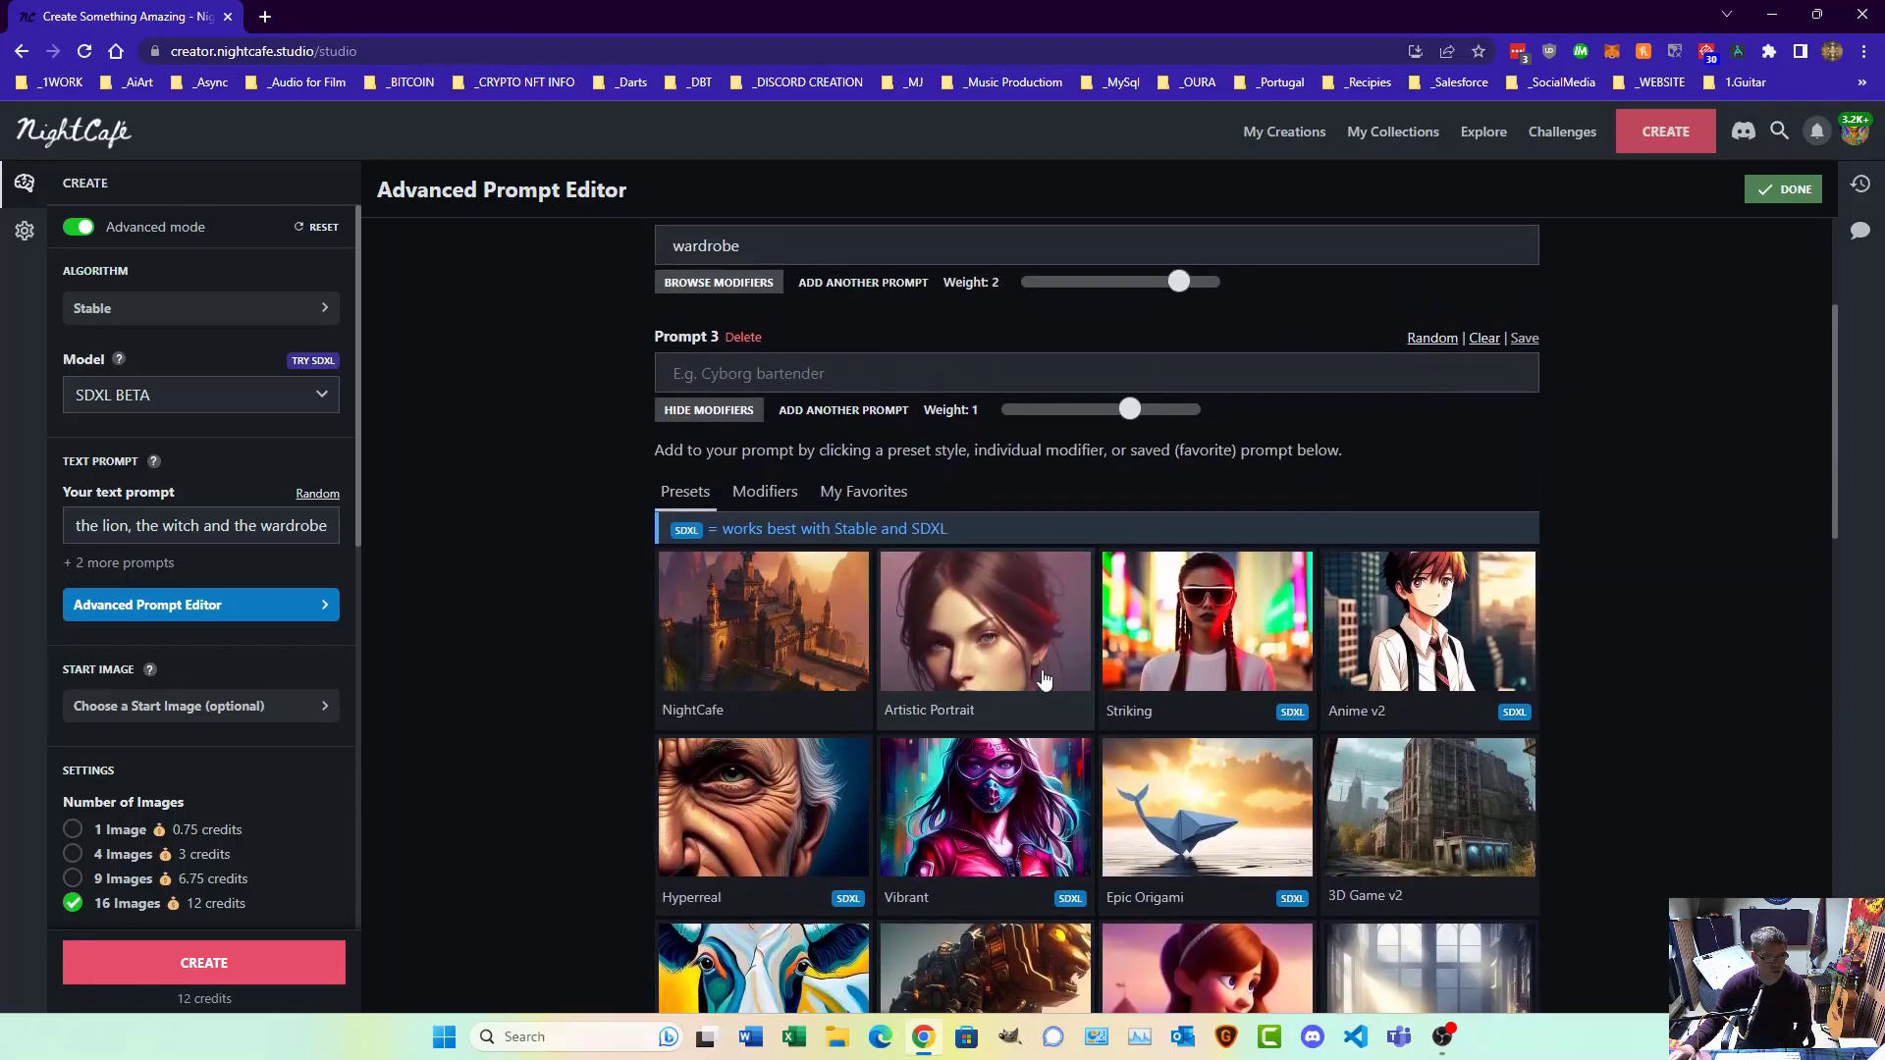
{"action": "left_click", "coordinate": [766, 493]}
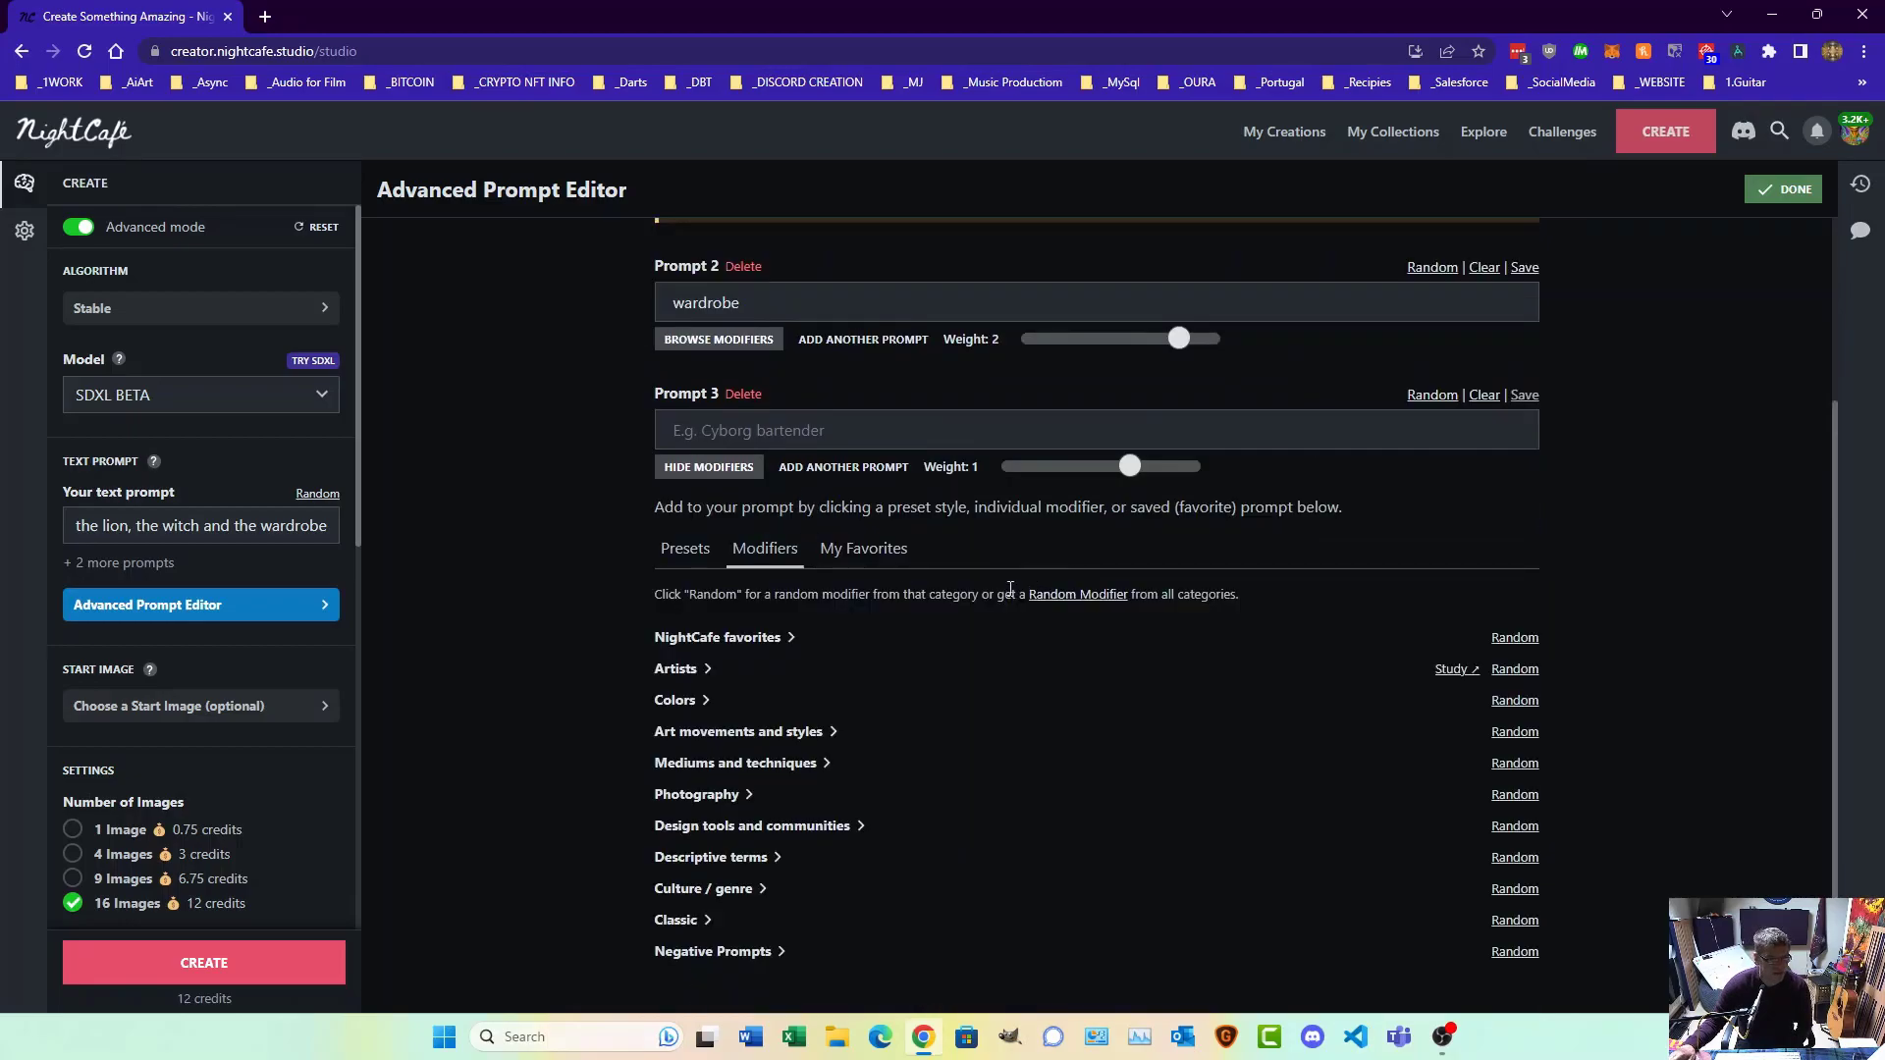
{"action": "left_click", "coordinate": [705, 672]}
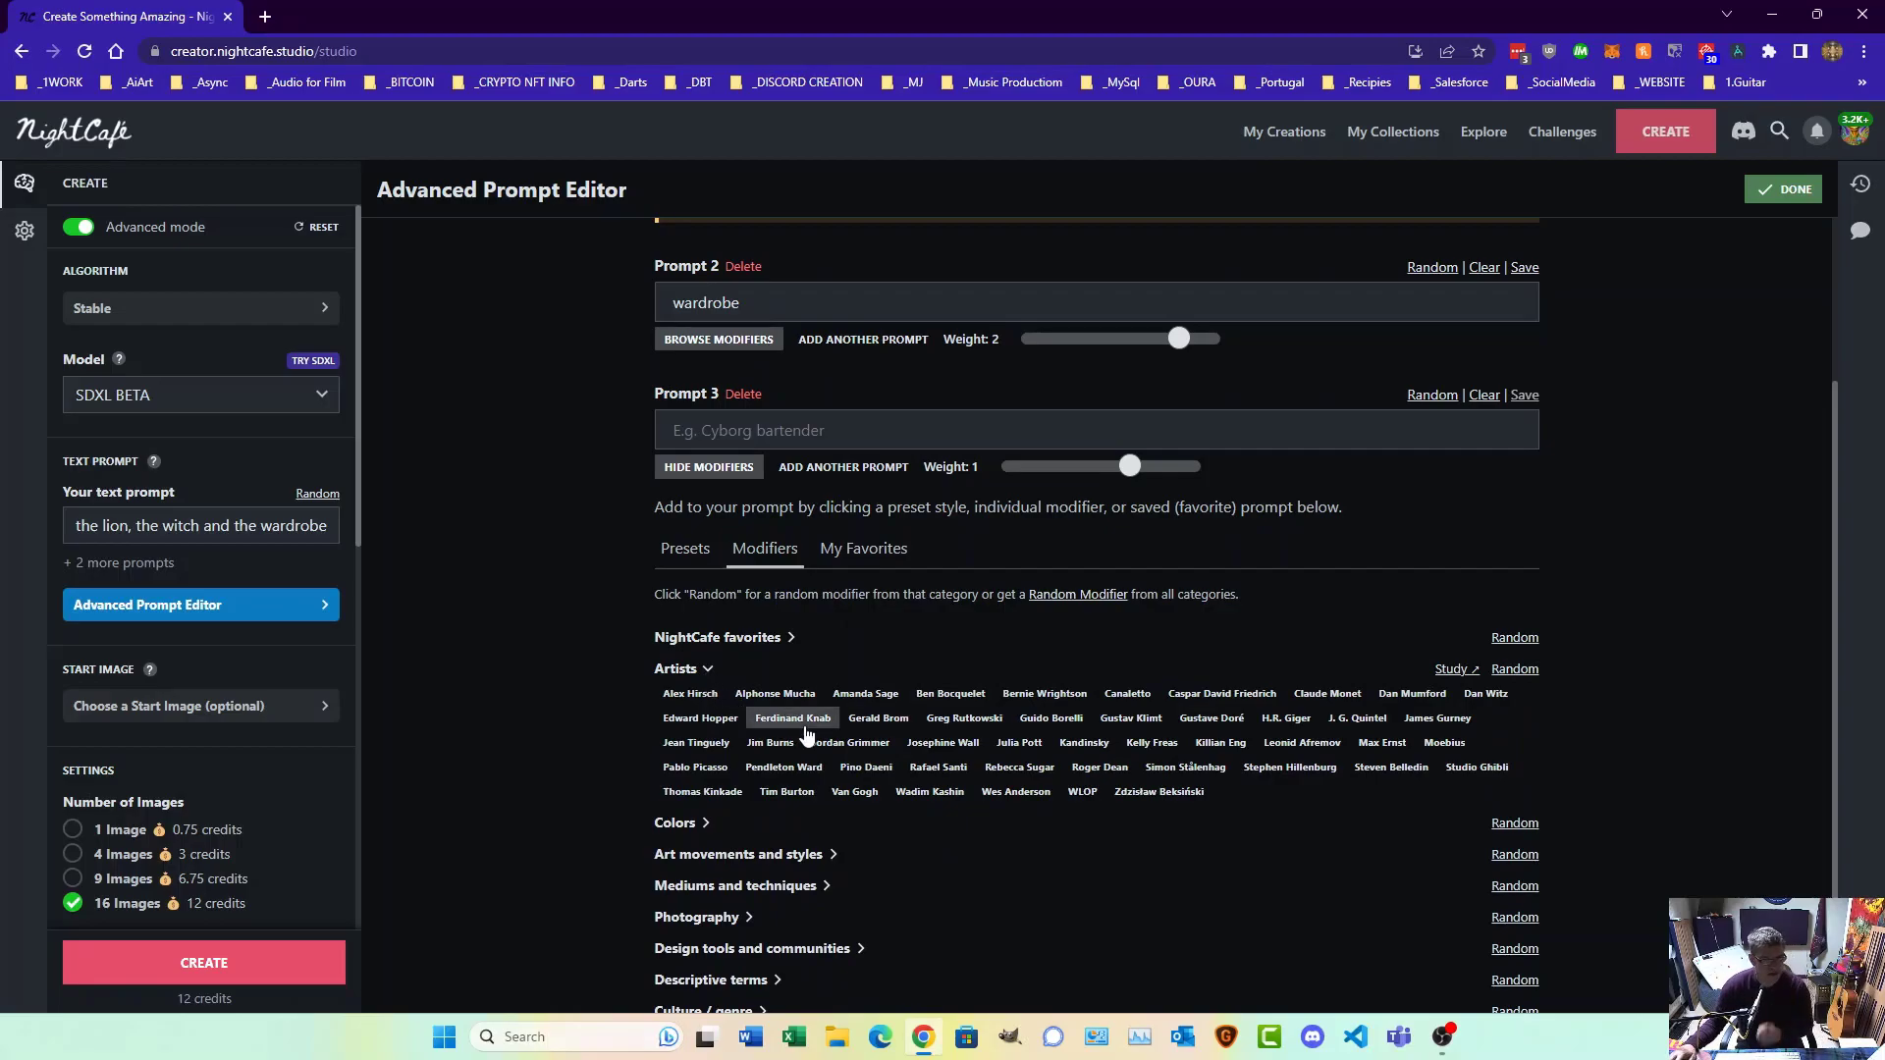
{"action": "left_click", "coordinate": [1287, 719]}
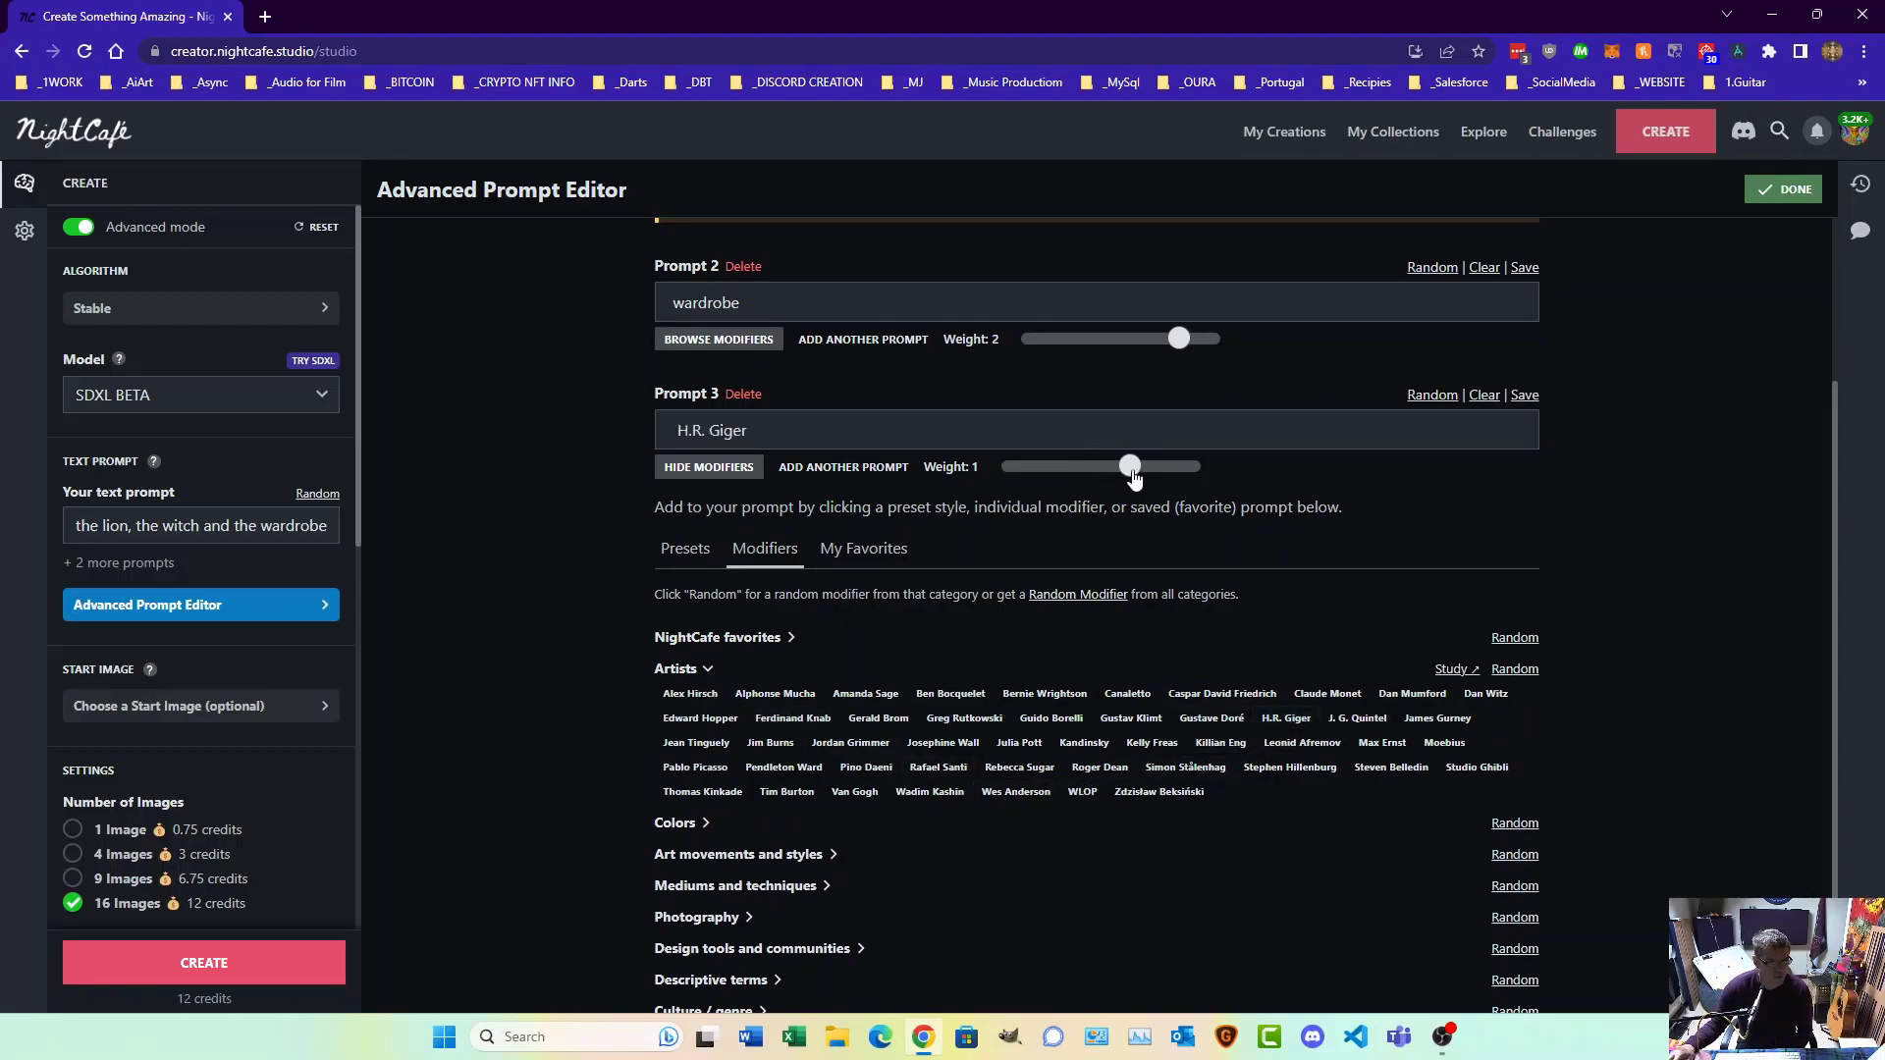
{"action": "left_click_drag", "start_coordinate": [1132, 470], "coordinate": [1221, 481]}
Step: Add a fourth prompt with the Tim Burton artist modifier at weight 2
{"action": "left_click", "coordinate": [844, 467]}
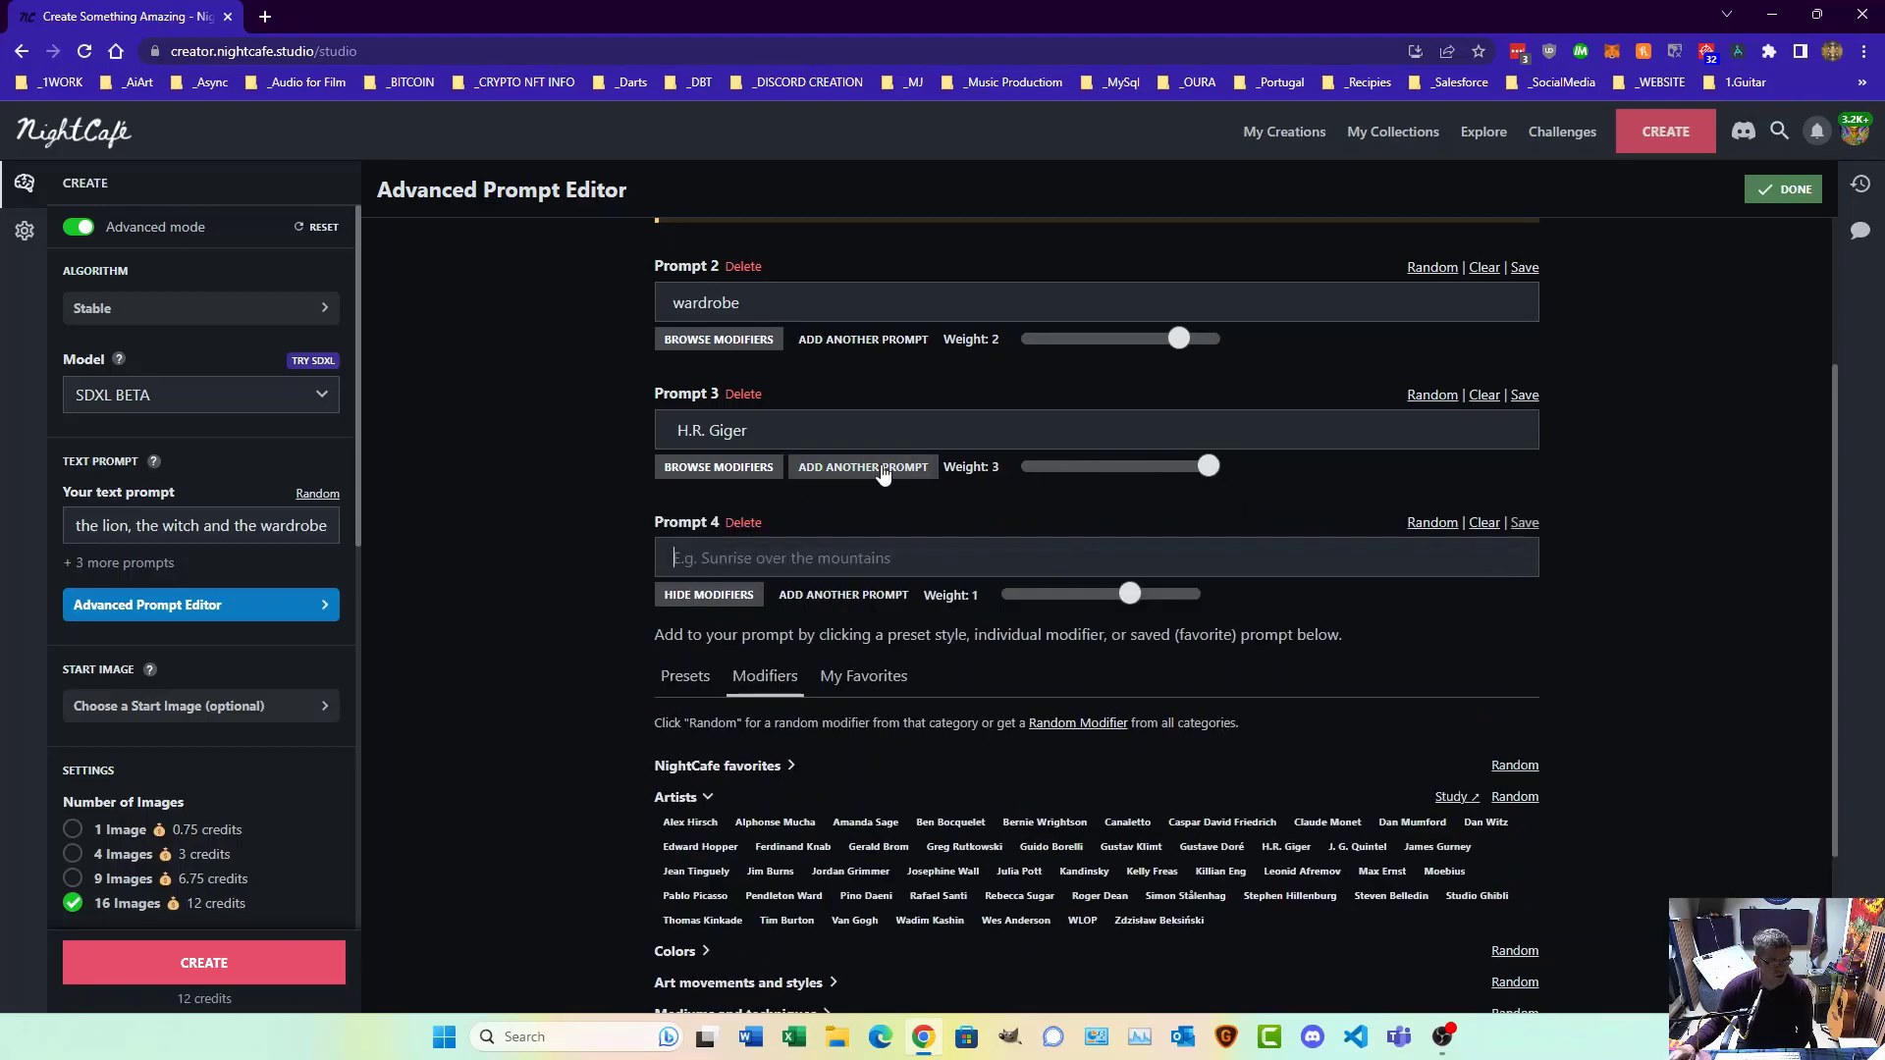
{"action": "scroll", "coordinate": [879, 838], "scroll_direction": "down", "scroll_amount": 3}
{"action": "left_click", "coordinate": [787, 669]}
{"action": "left_click_drag", "start_coordinate": [1136, 355], "coordinate": [1164, 358]}
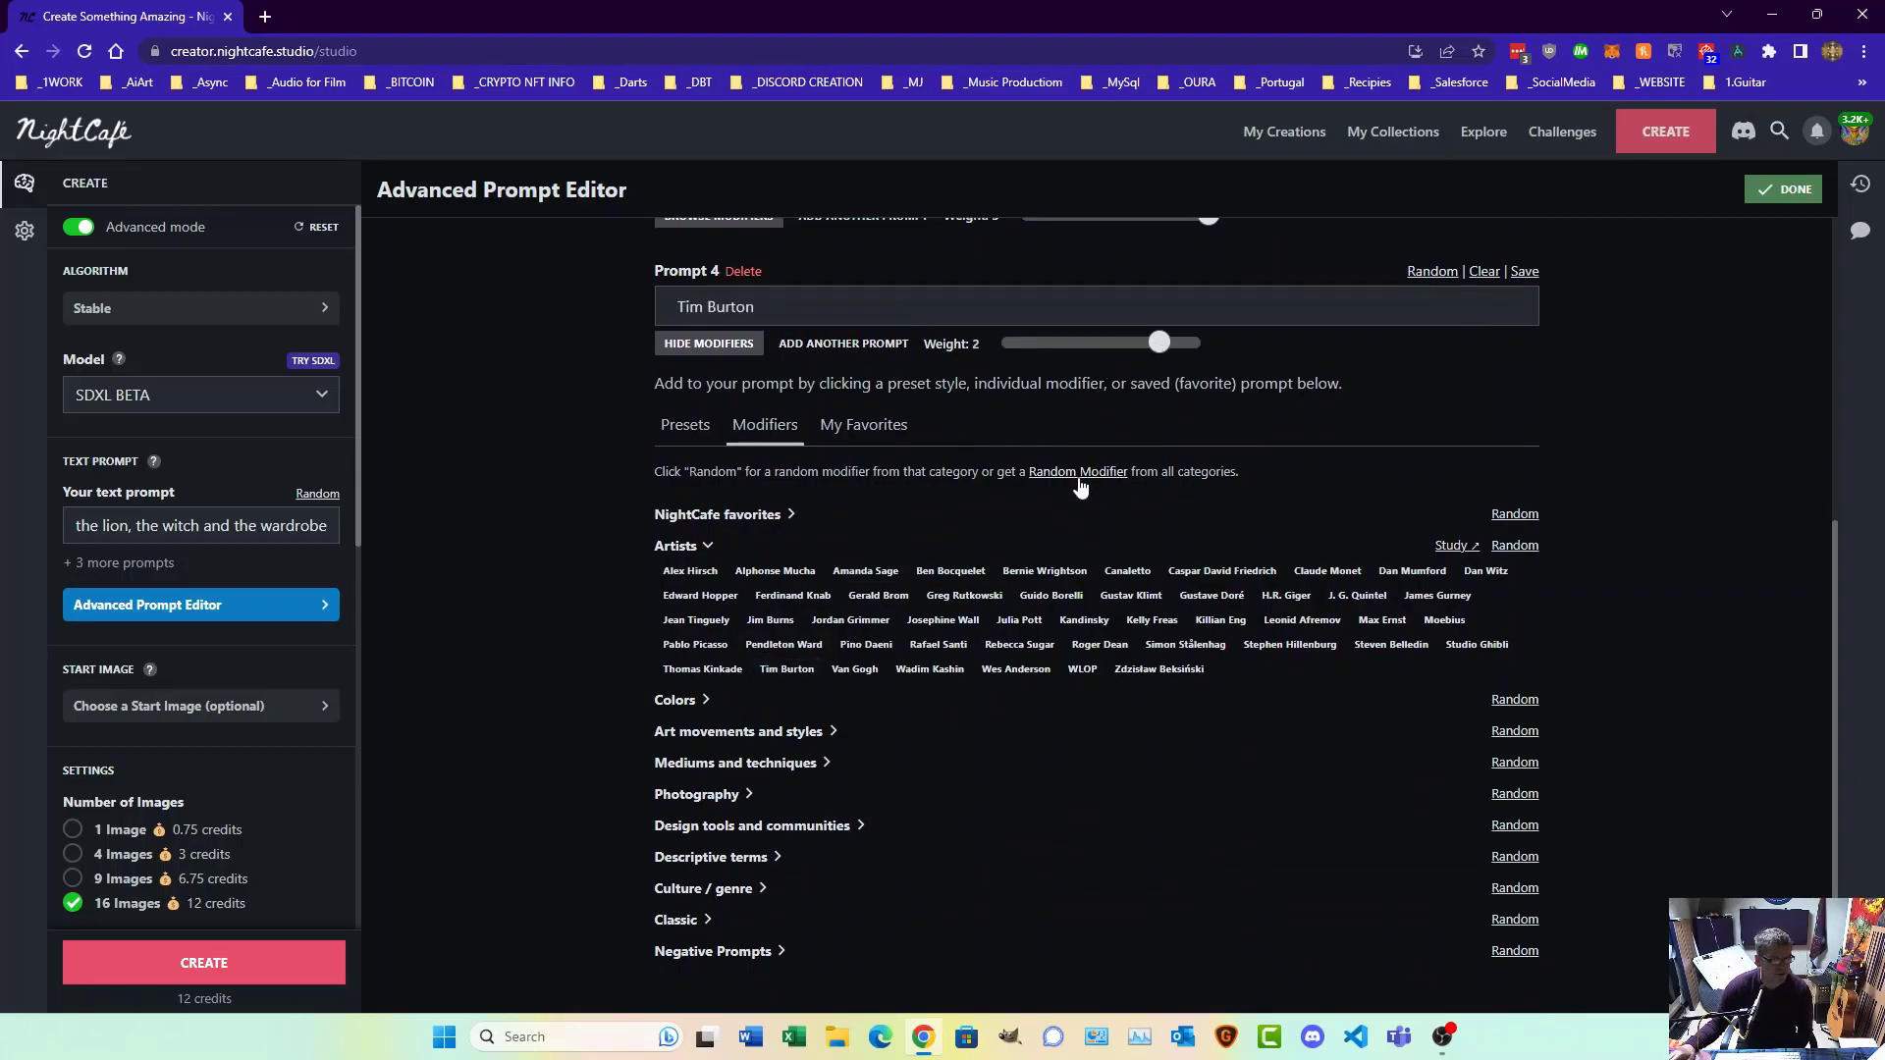
{"action": "scroll", "coordinate": [589, 579], "scroll_direction": "up", "scroll_amount": 5}
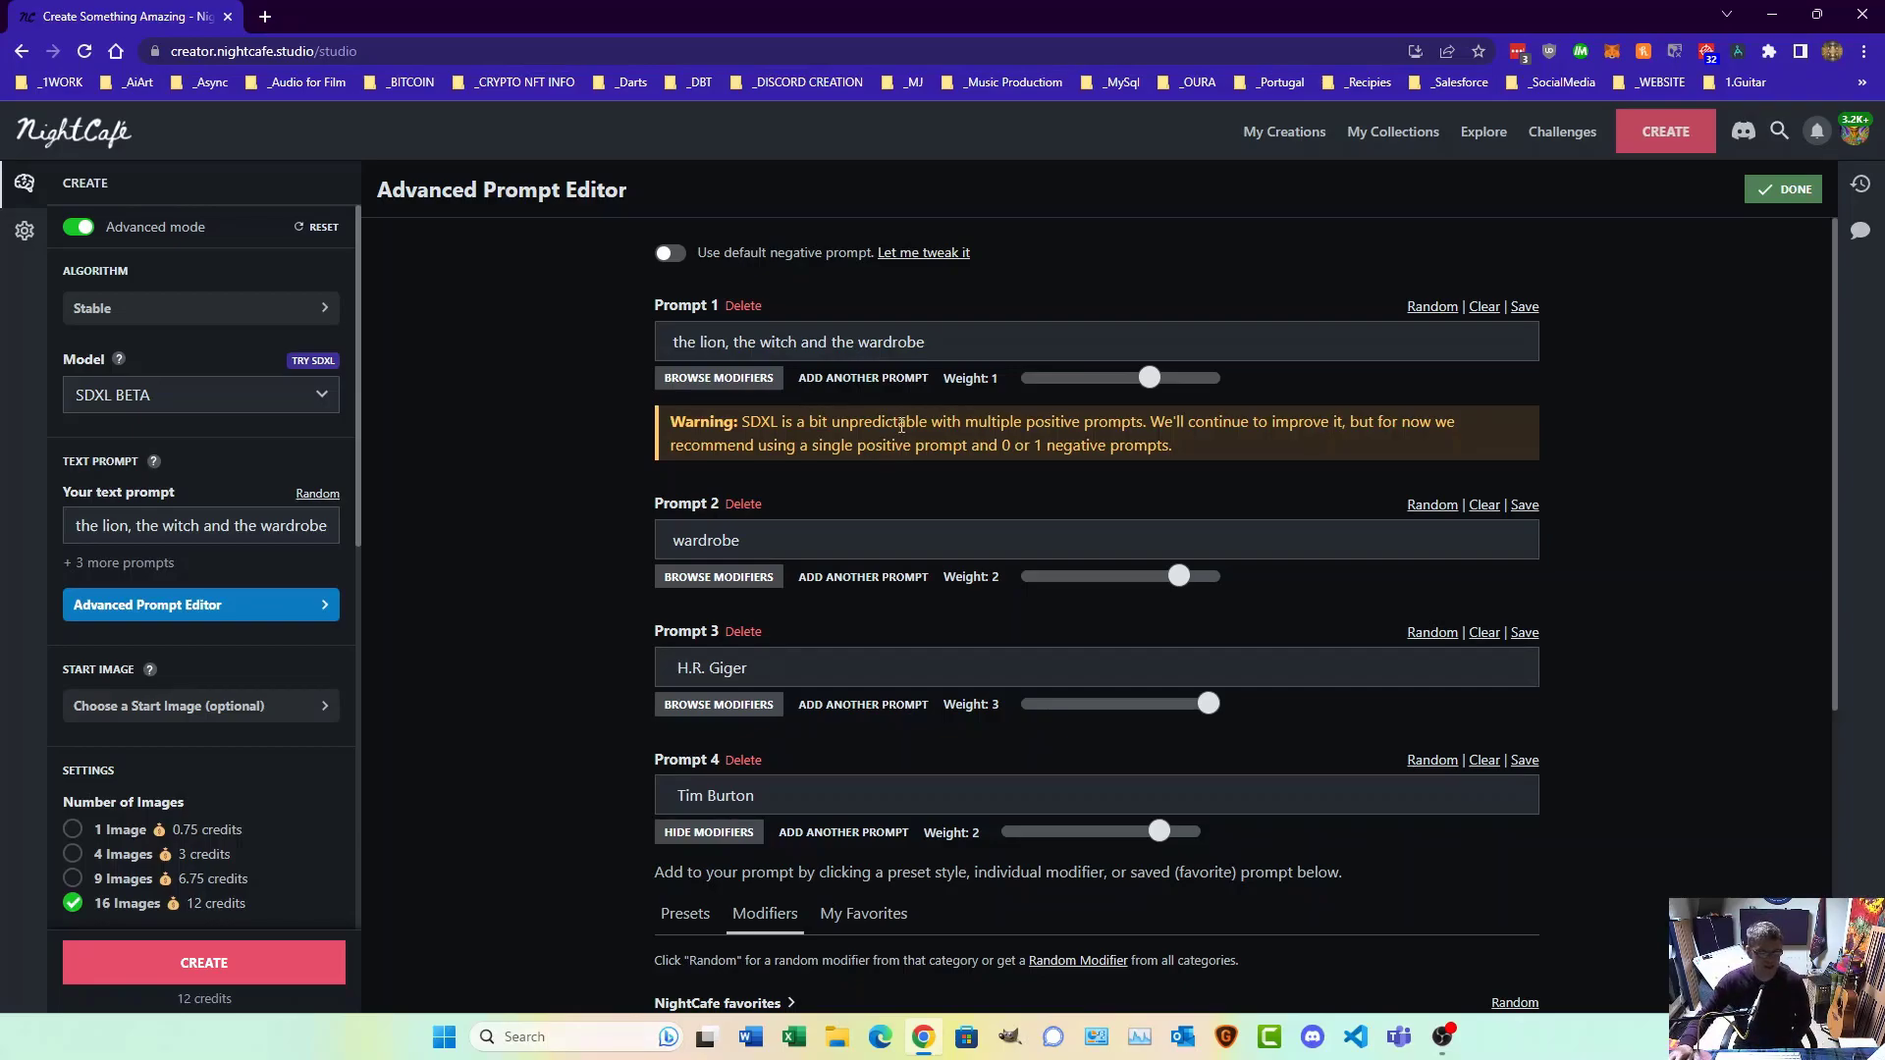
Step: Lower the extra prompt weights: wardrobe to 1, H.R. Giger to 1.4, Tim Burton to 1
{"action": "left_click_drag", "start_coordinate": [1178, 579], "coordinate": [1149, 579]}
{"action": "left_click_drag", "start_coordinate": [1210, 705], "coordinate": [1149, 707]}
{"action": "left_click", "coordinate": [1130, 832]}
{"action": "scroll", "coordinate": [974, 727], "scroll_direction": "down", "scroll_amount": 5}
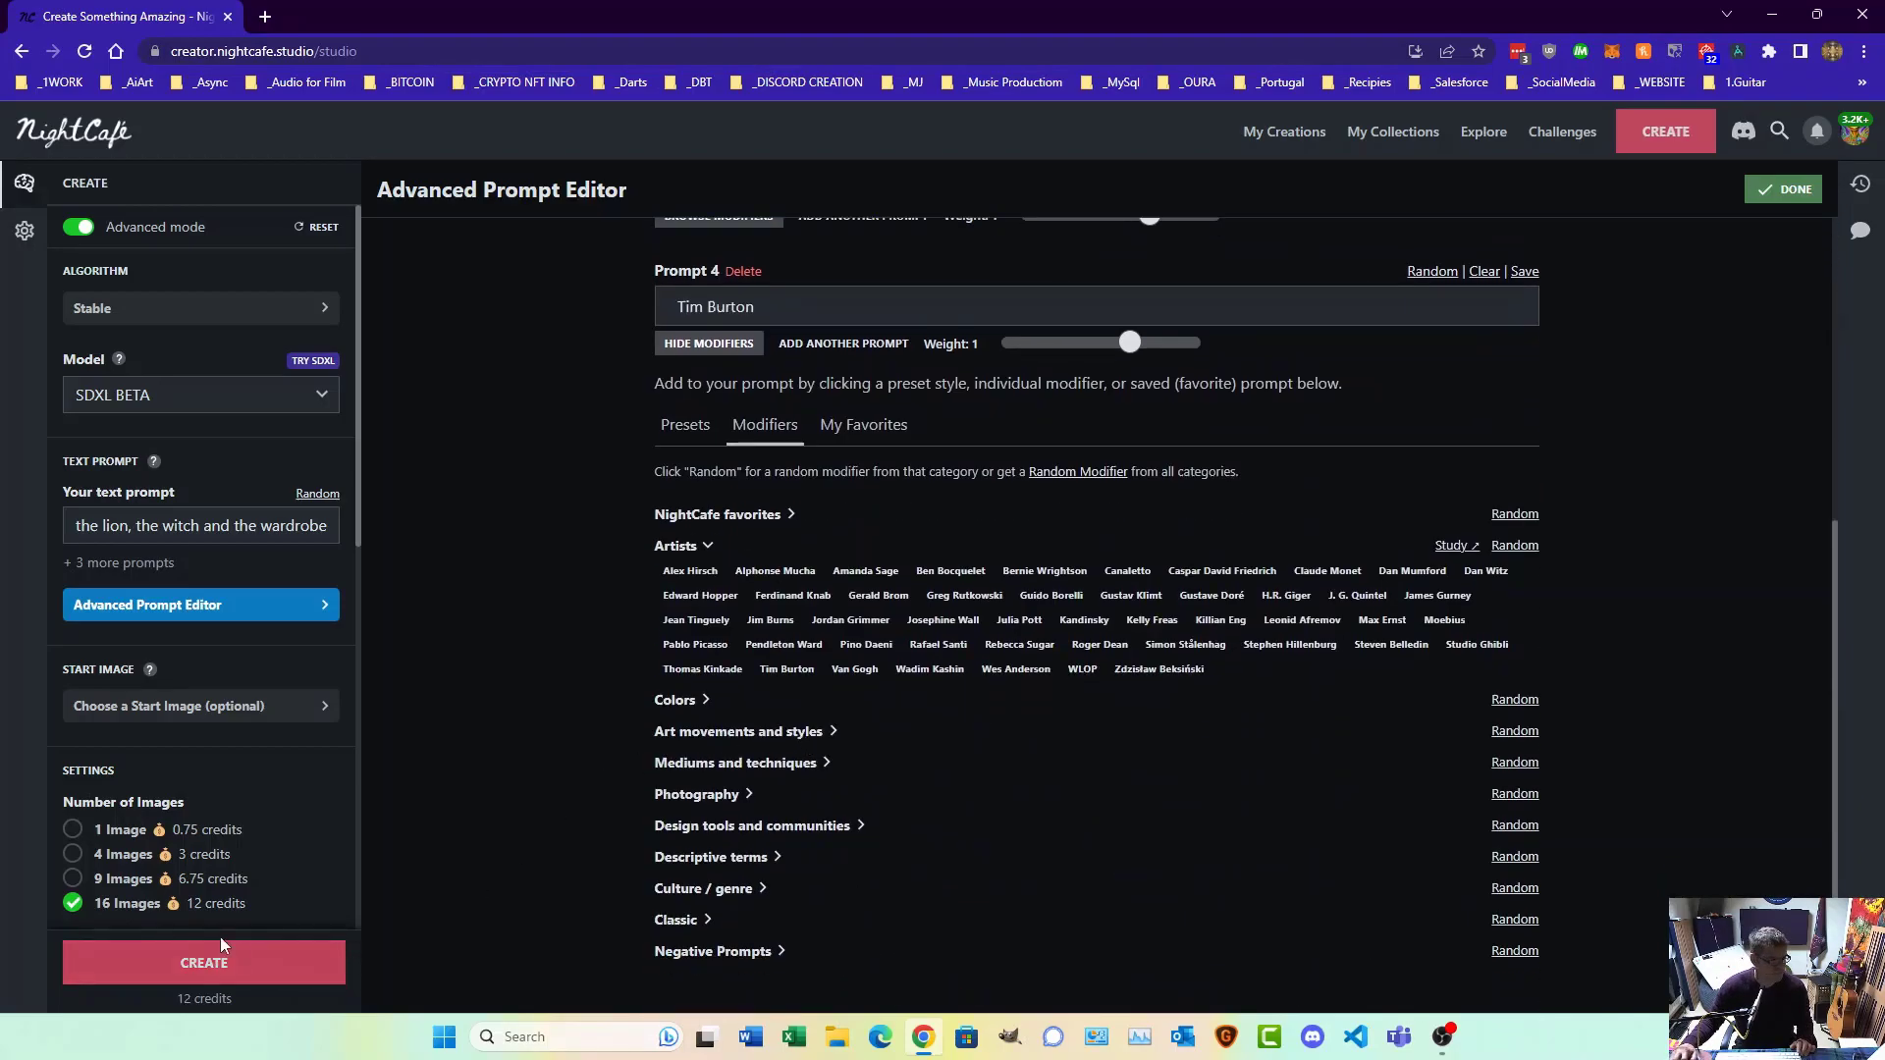
{"action": "scroll", "coordinate": [227, 807], "scroll_direction": "down", "scroll_amount": 3}
{"action": "scroll", "coordinate": [227, 799], "scroll_direction": "up", "scroll_amount": 3}
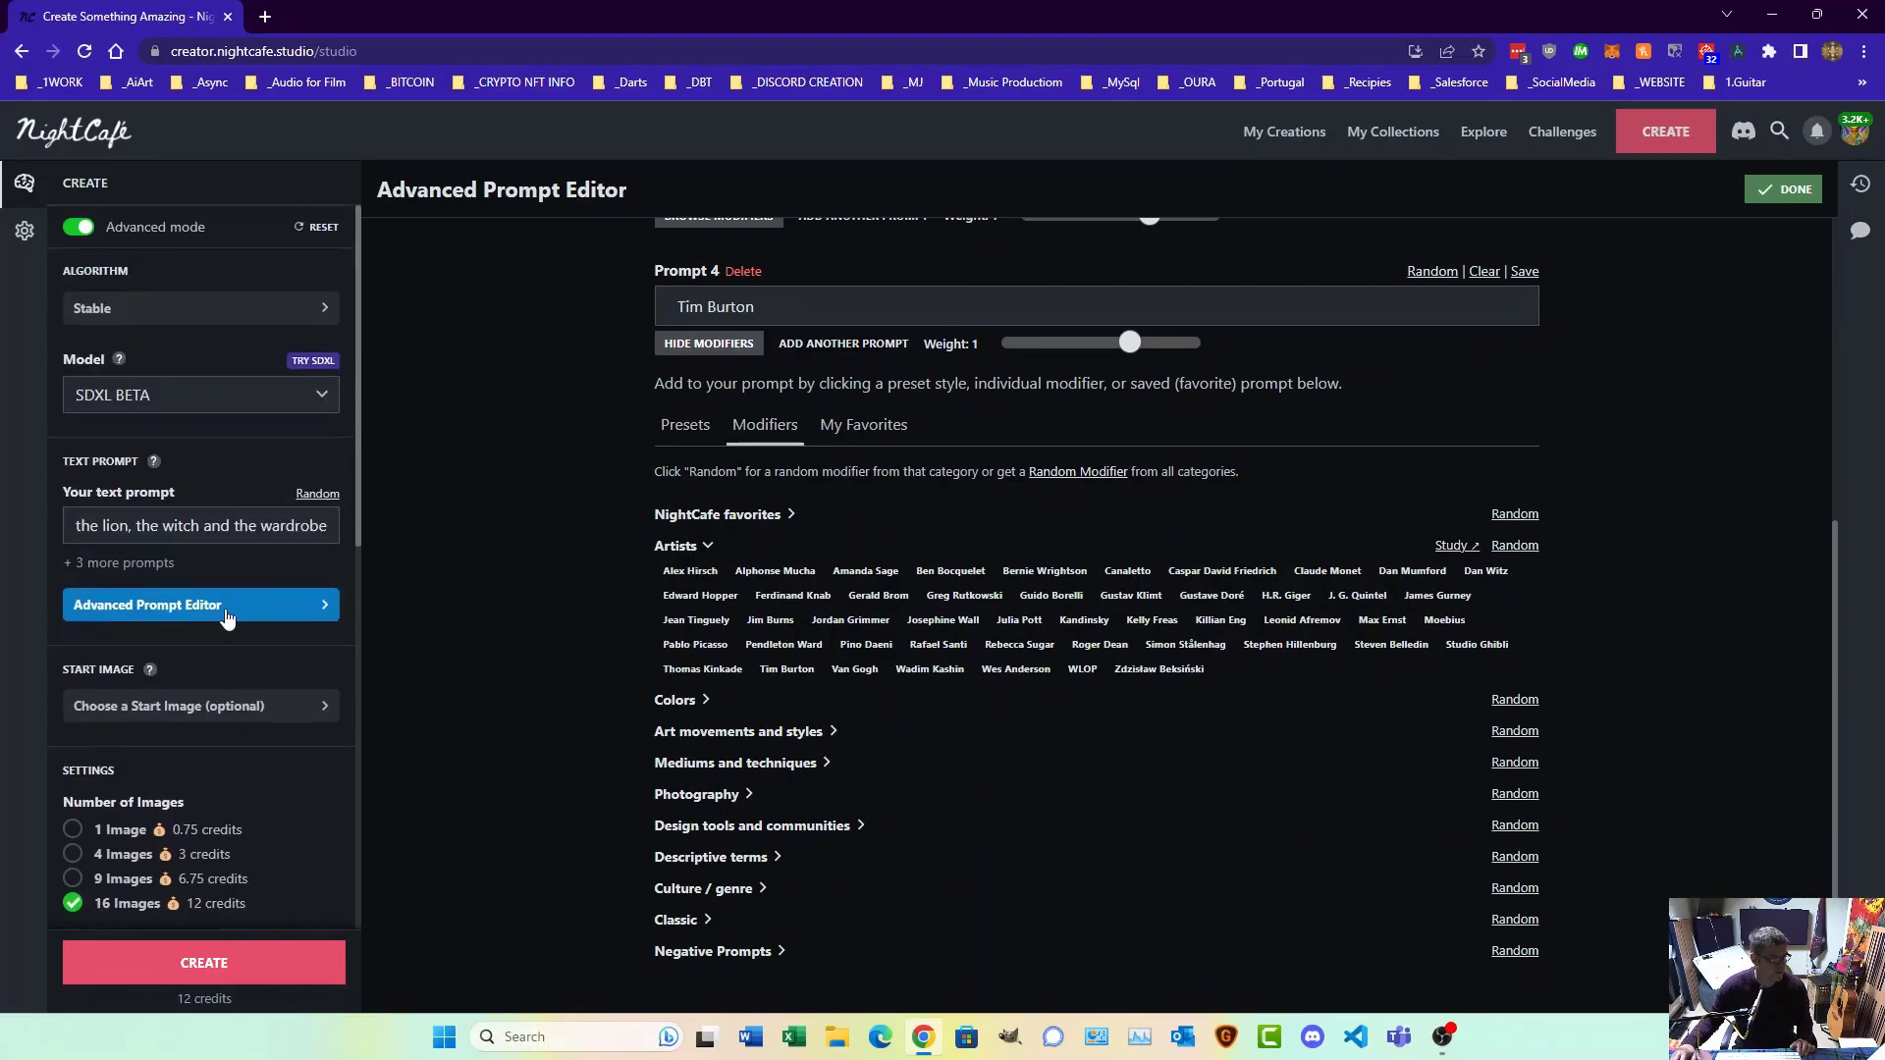
{"action": "scroll", "coordinate": [227, 616], "scroll_direction": "down", "scroll_amount": 5}
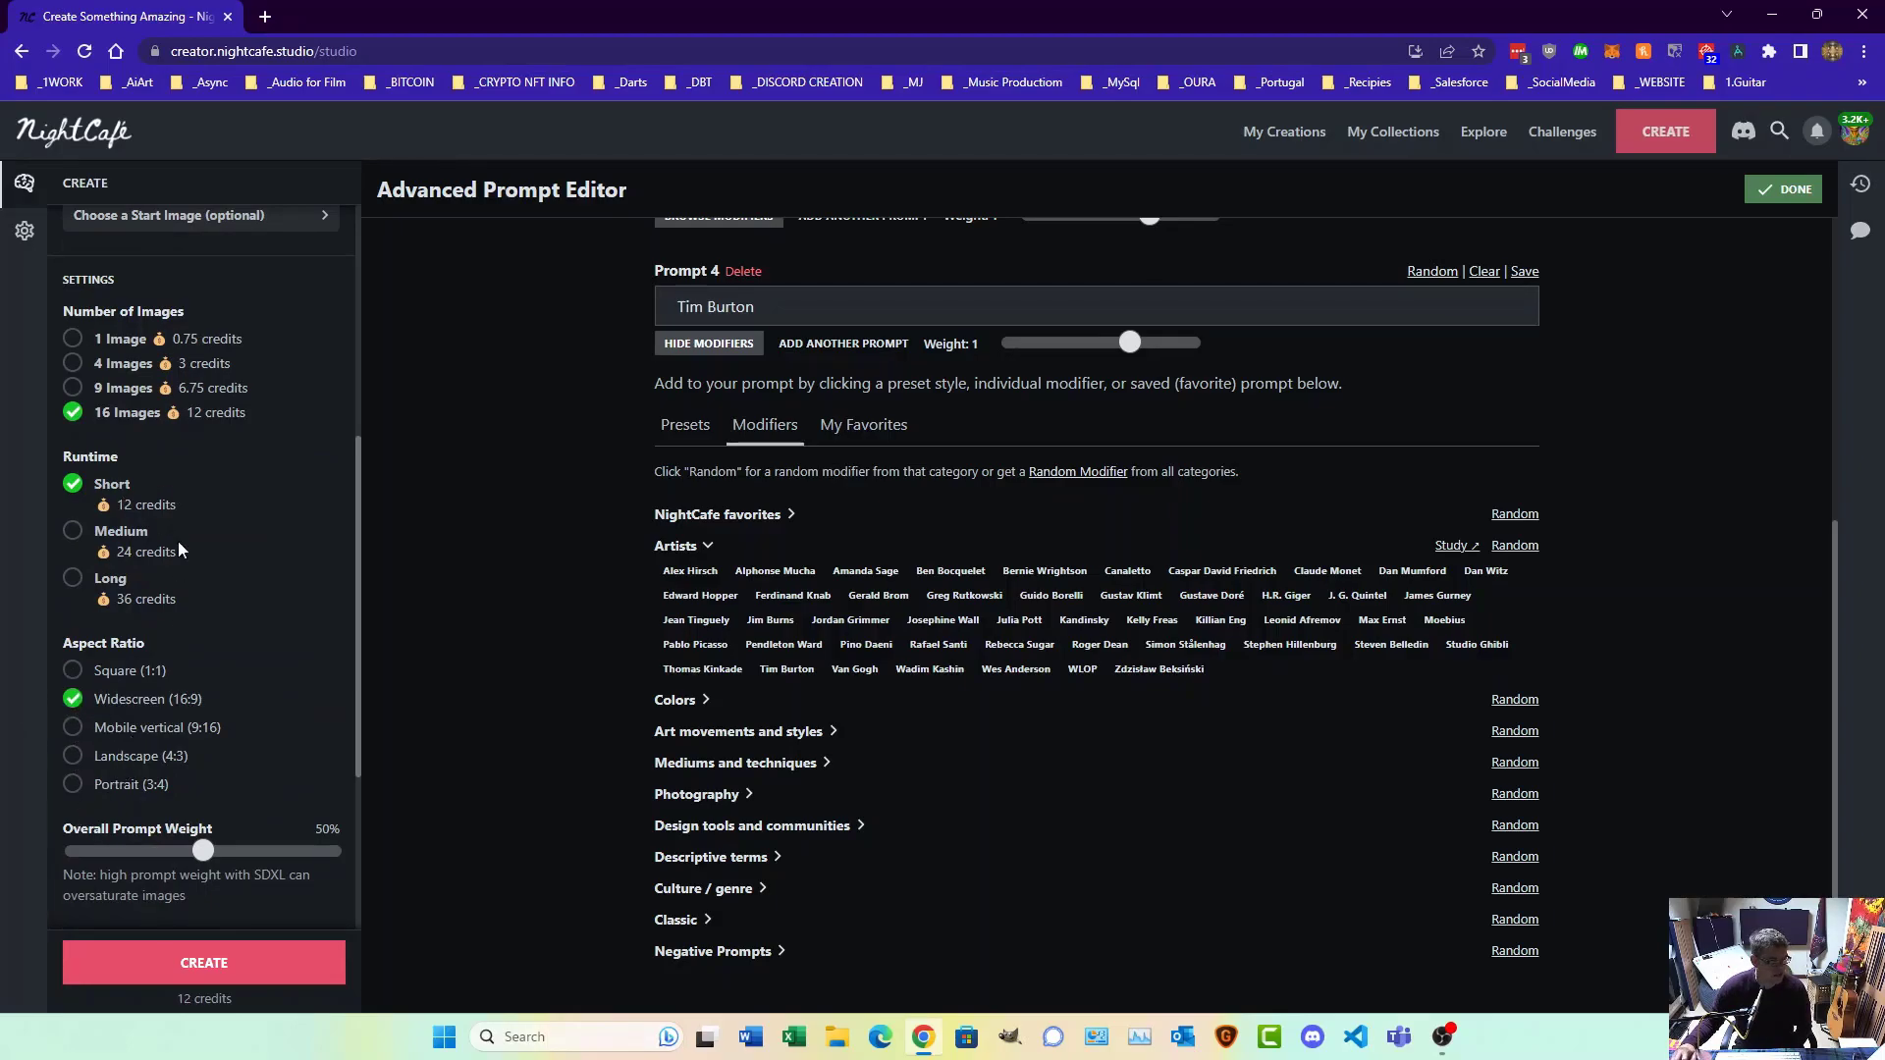
Step: Generate the 16-image creation for 12 credits and open its first image
{"action": "left_click", "coordinate": [208, 966]}
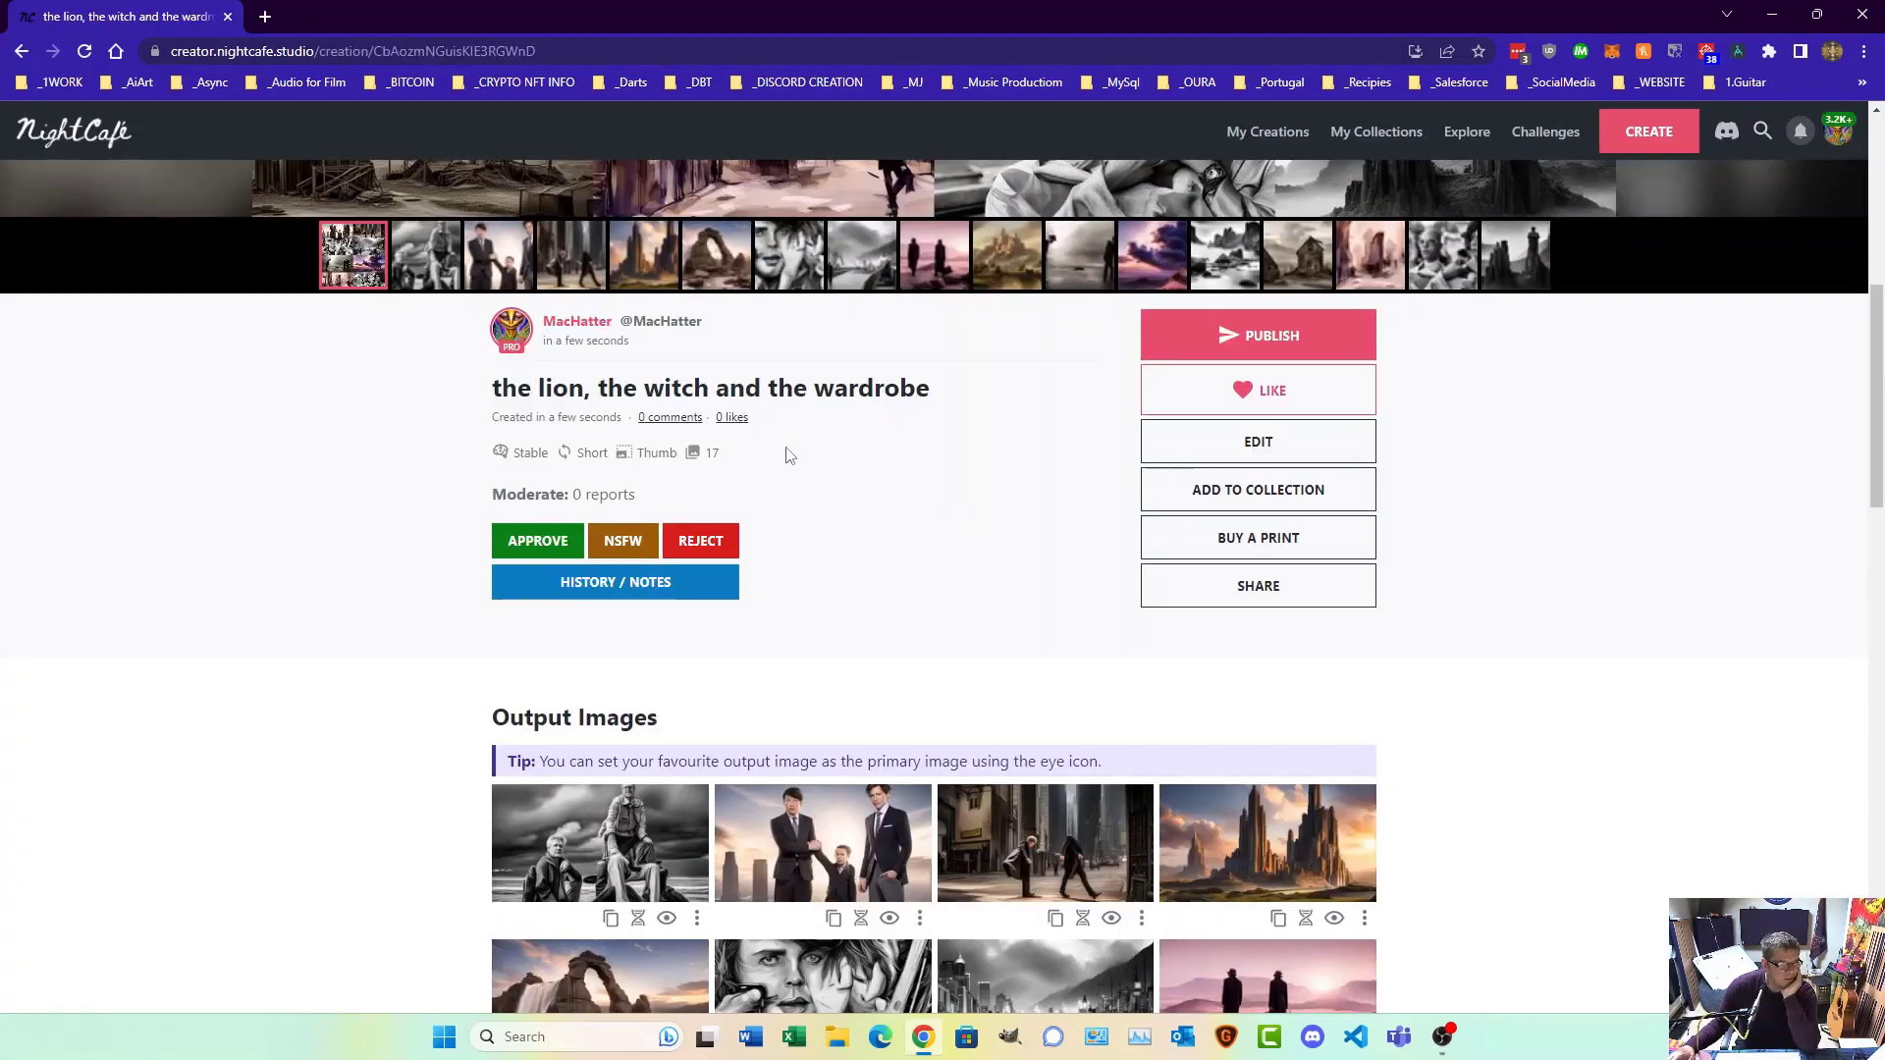
{"action": "scroll", "coordinate": [790, 454], "scroll_direction": "up", "scroll_amount": 7}
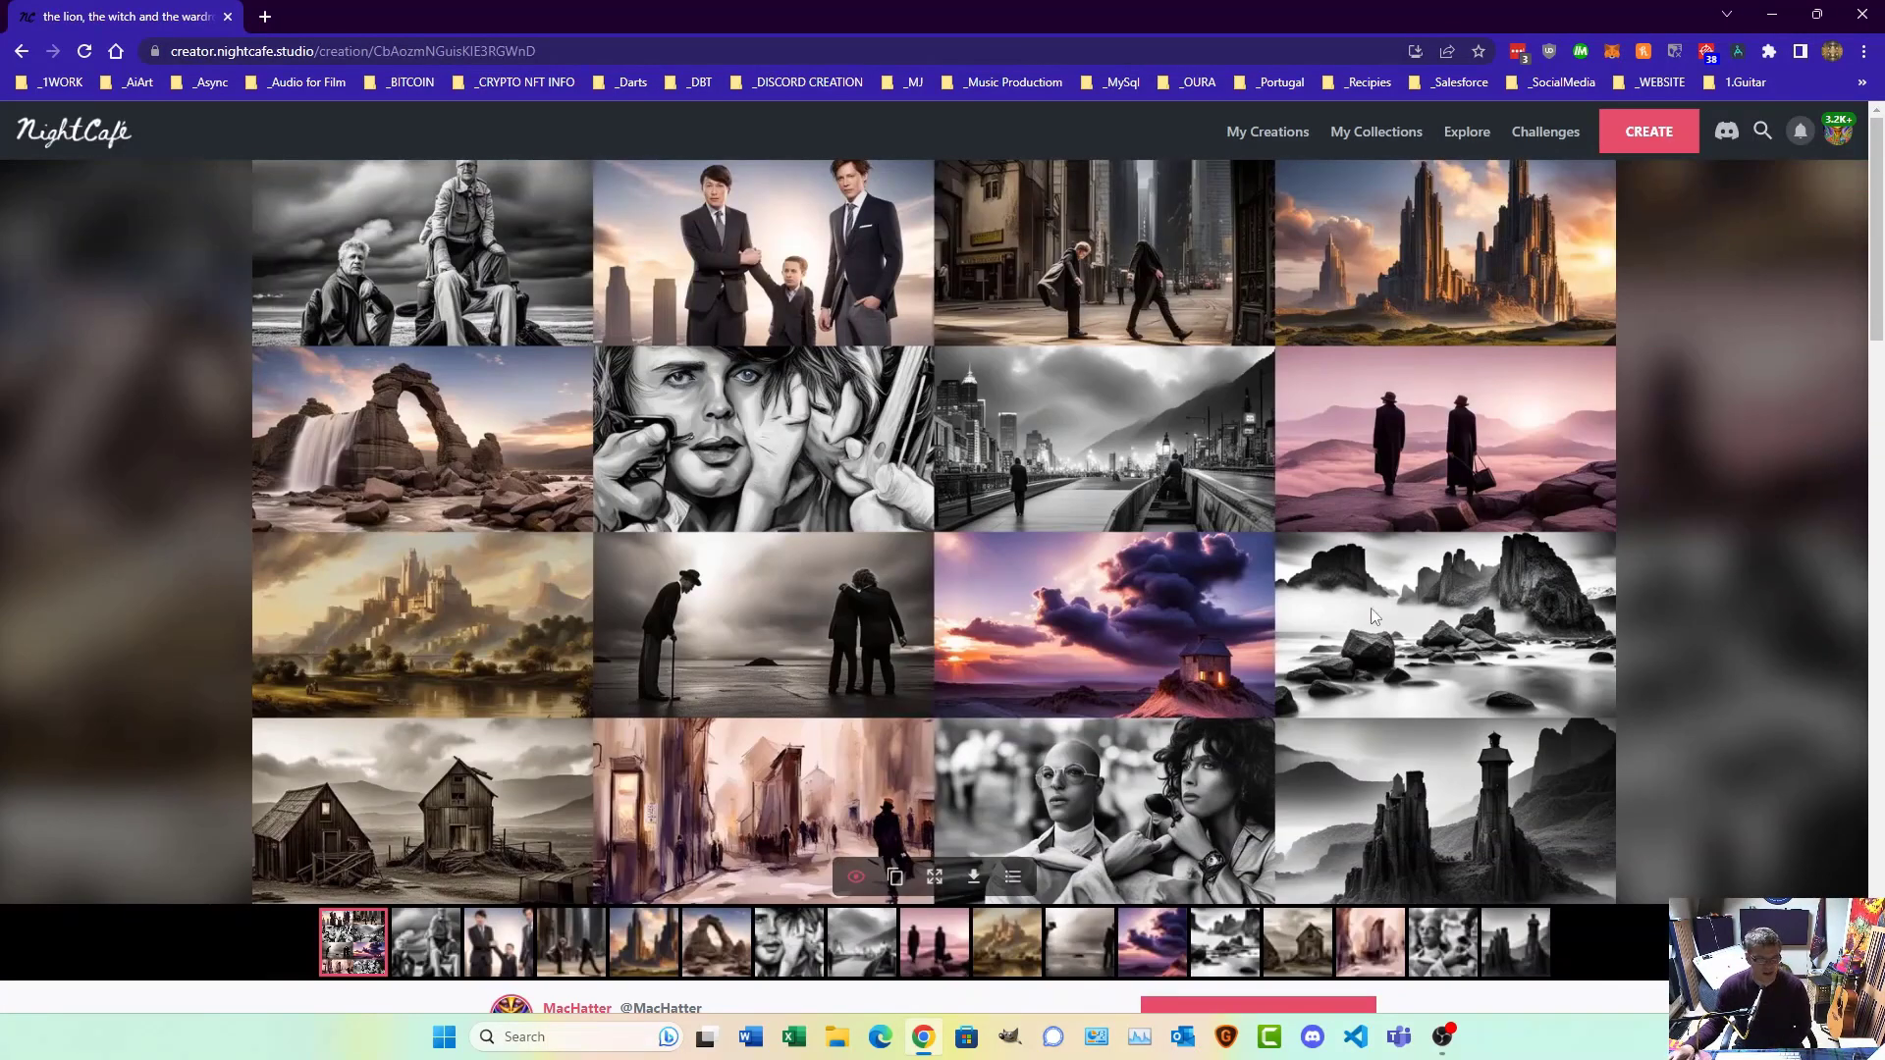
{"action": "left_click", "coordinate": [428, 943]}
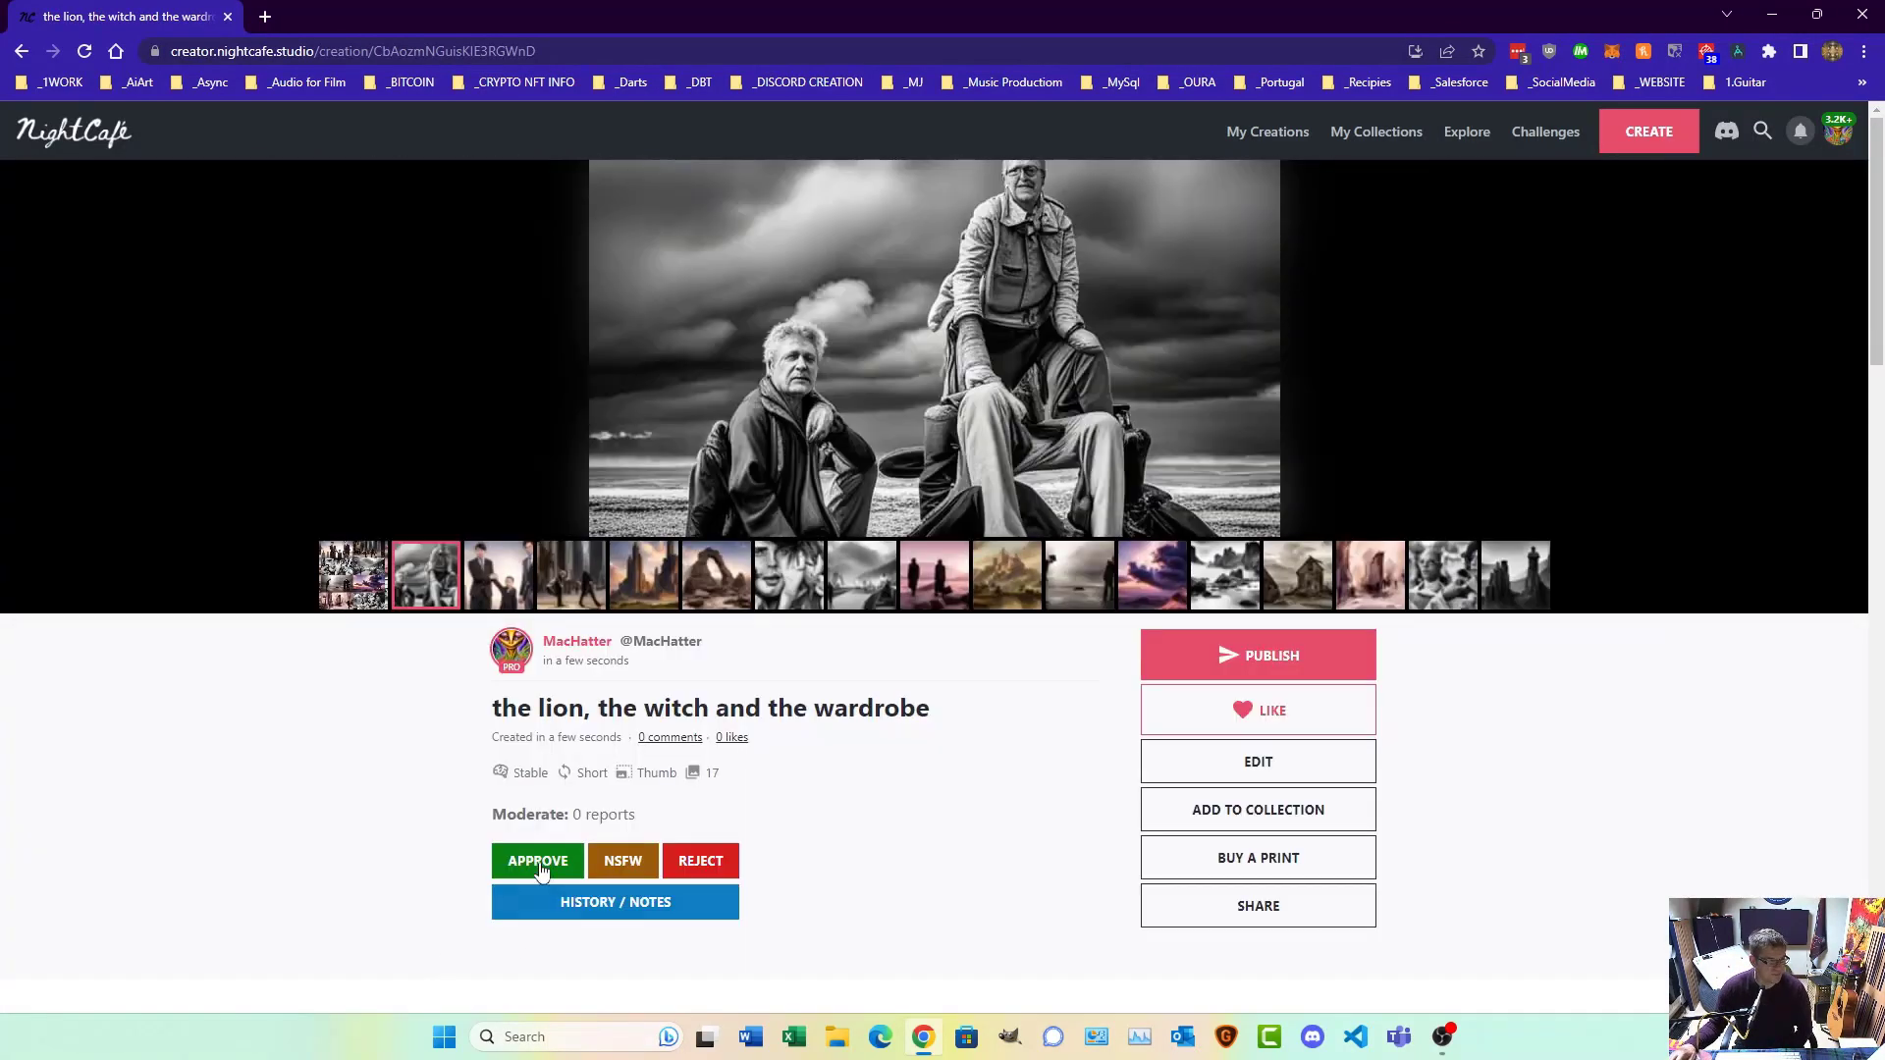
Step: Step through the suits, street scene, castle, rock arch, close-up face and black-and-white city images
{"action": "left_click", "coordinate": [515, 589]}
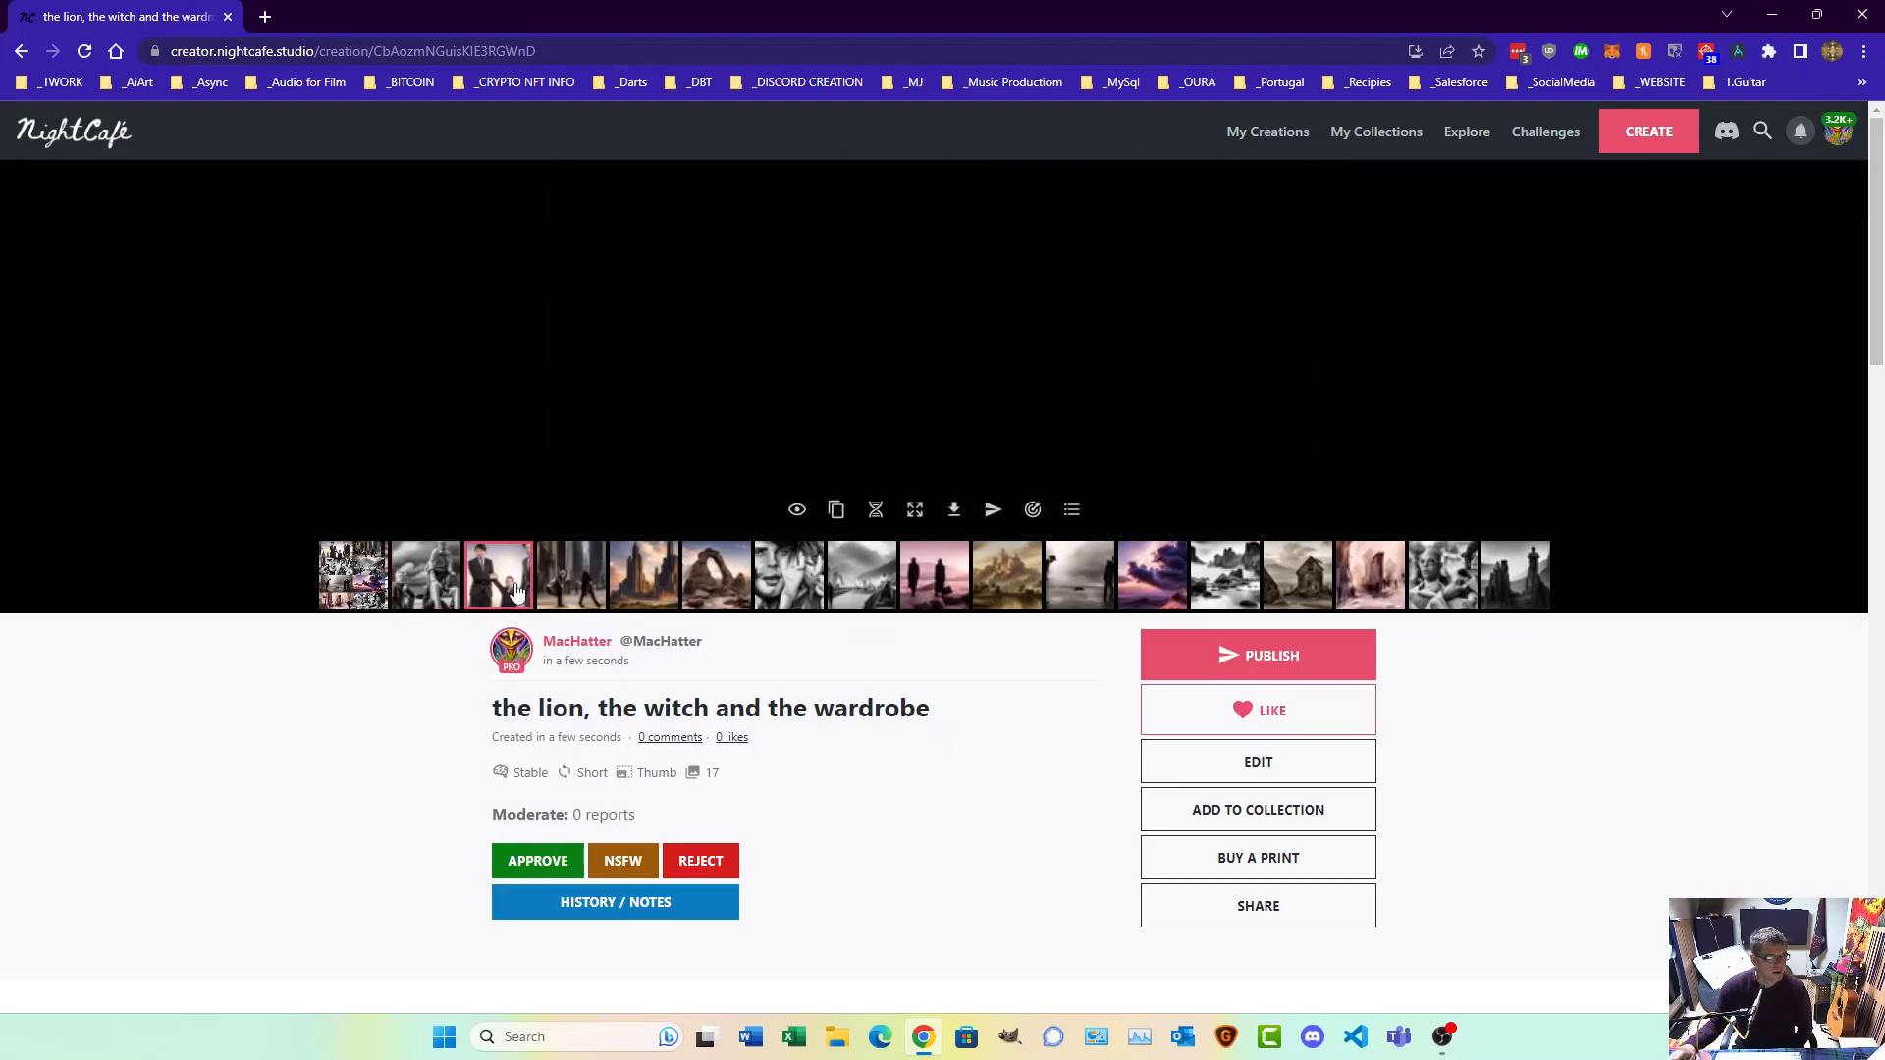
{"action": "left_click", "coordinate": [569, 589]}
{"action": "left_click", "coordinate": [651, 597]}
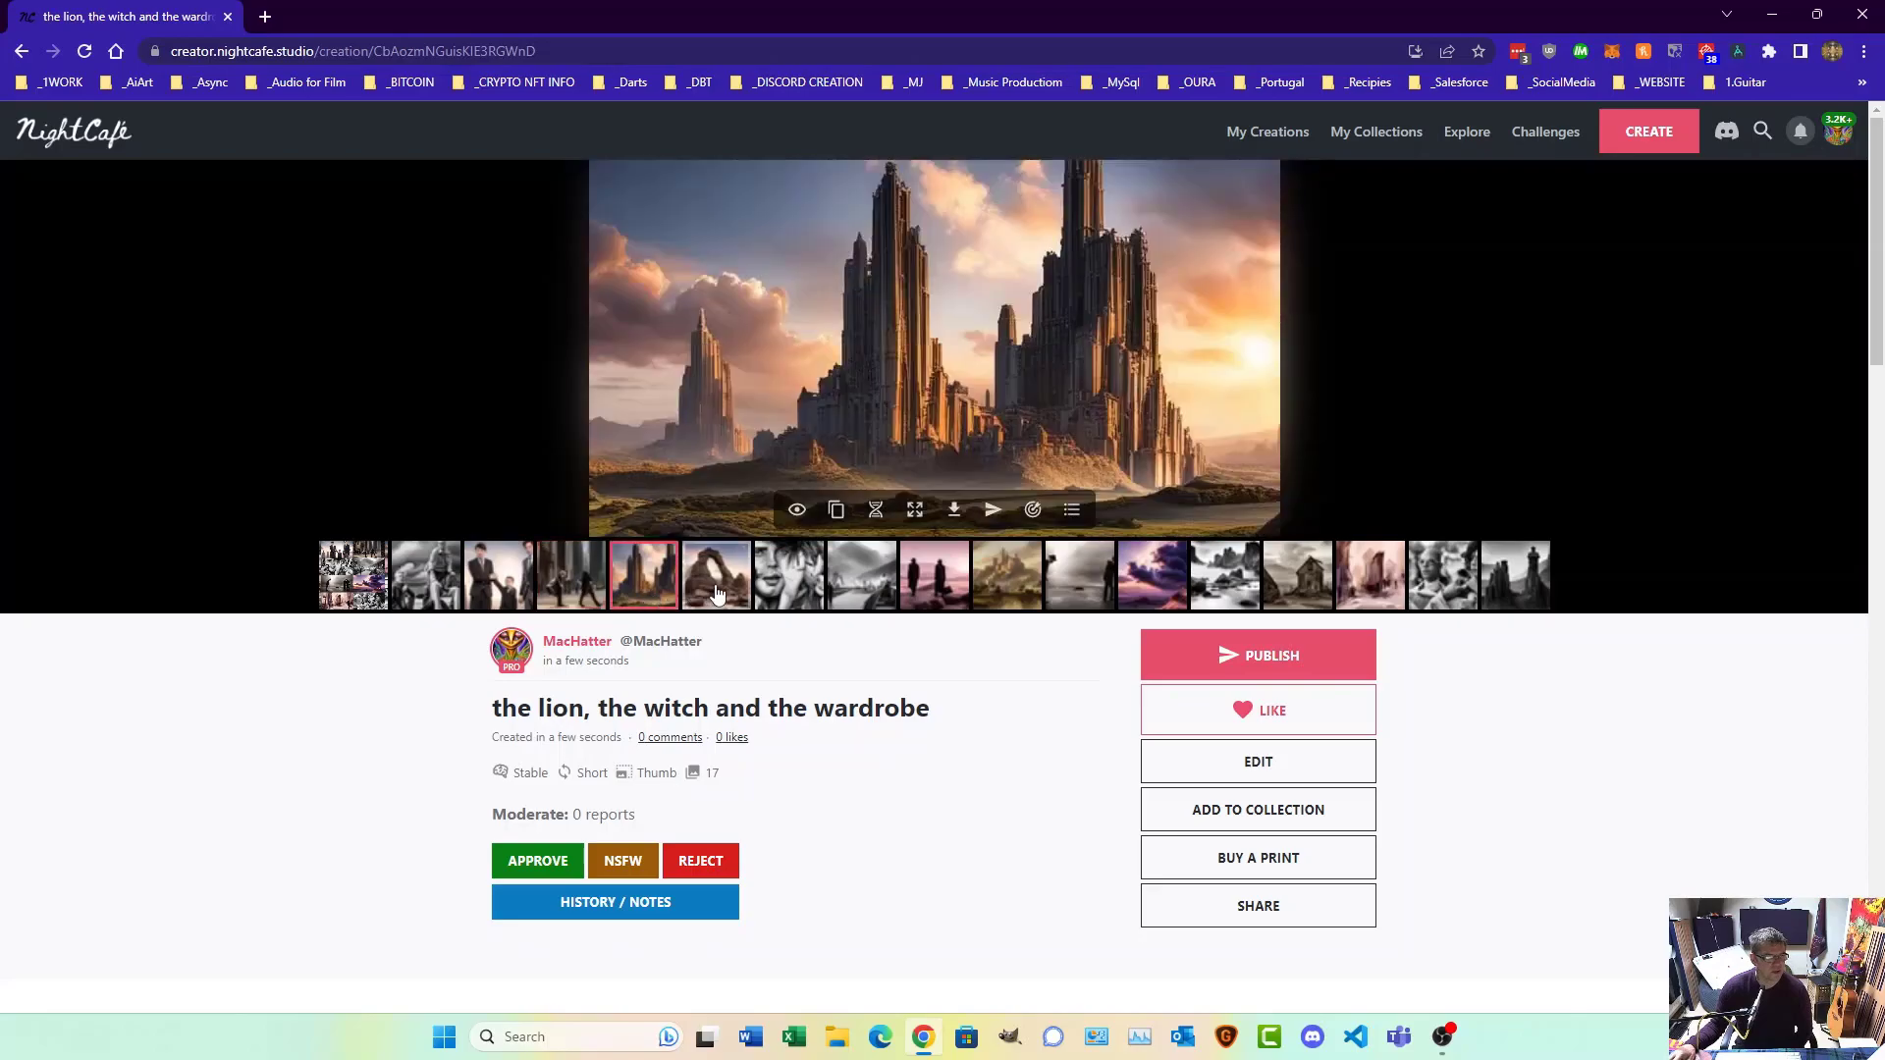
{"action": "left_click", "coordinate": [718, 593]}
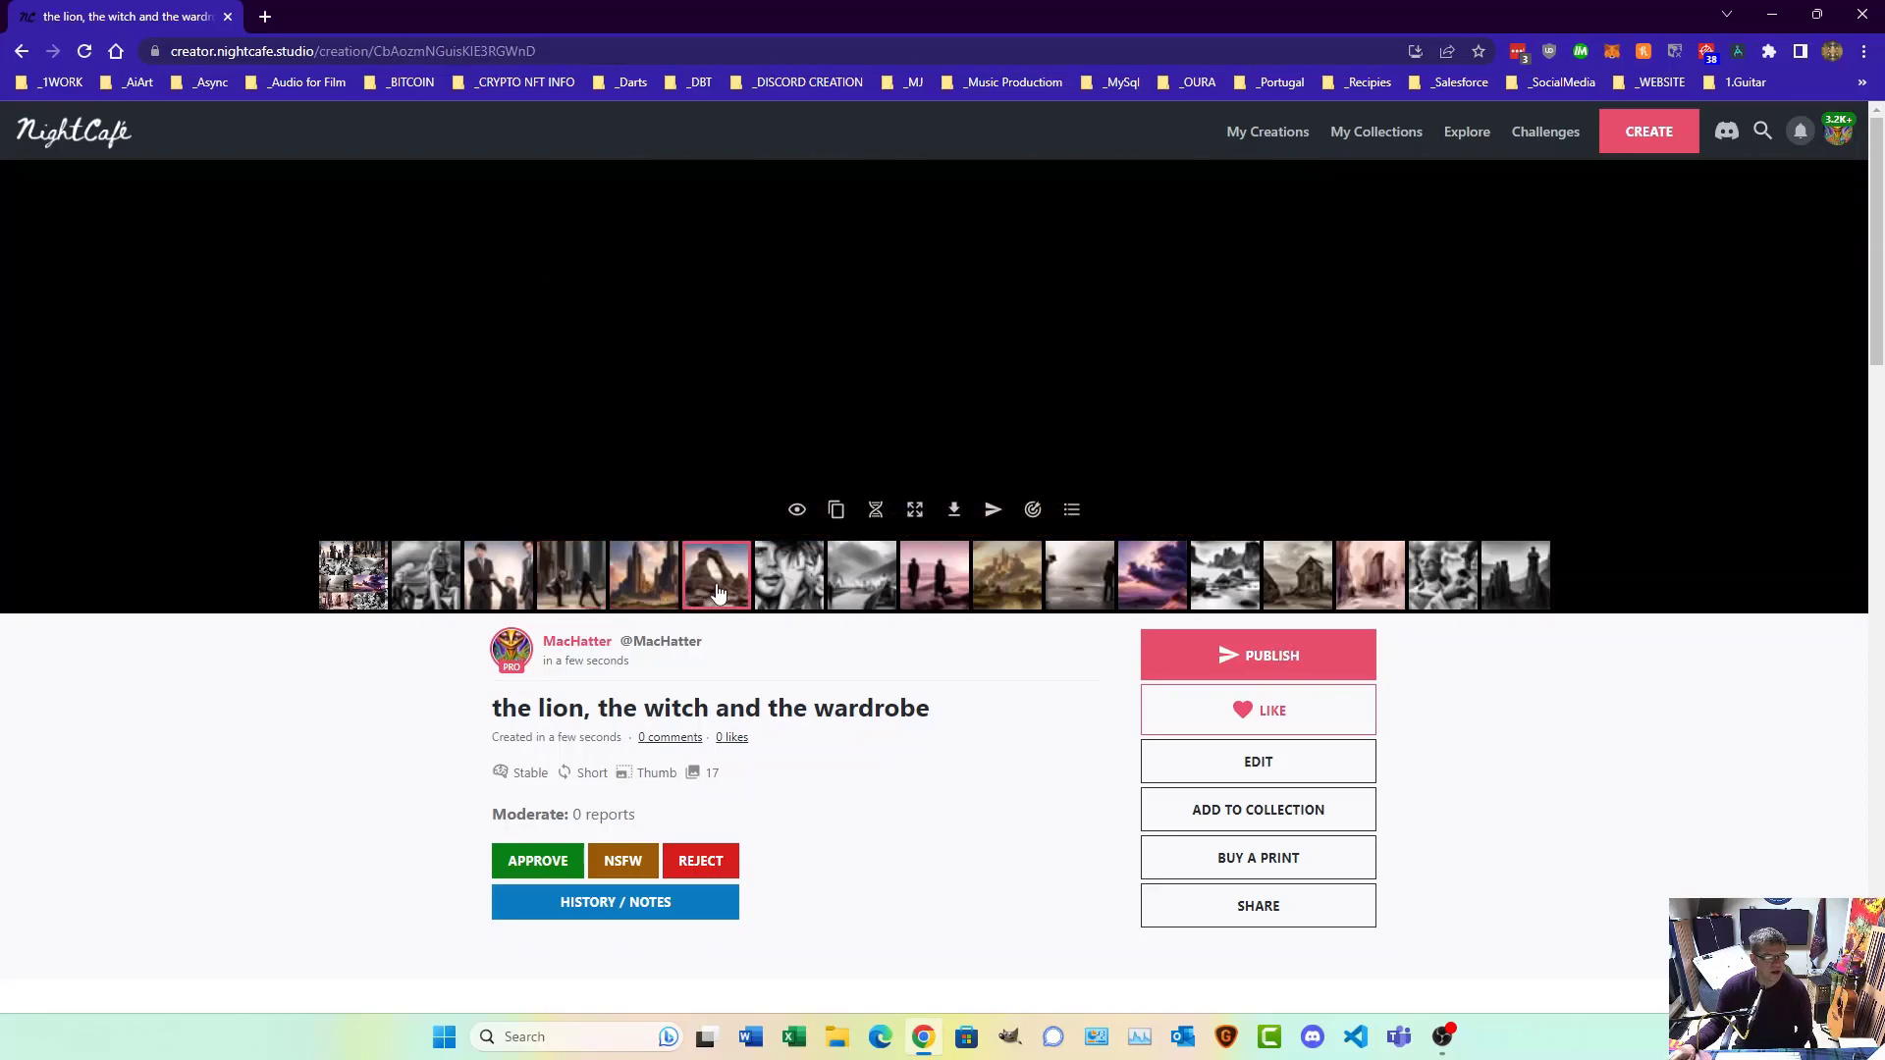
{"action": "left_click", "coordinate": [801, 591]}
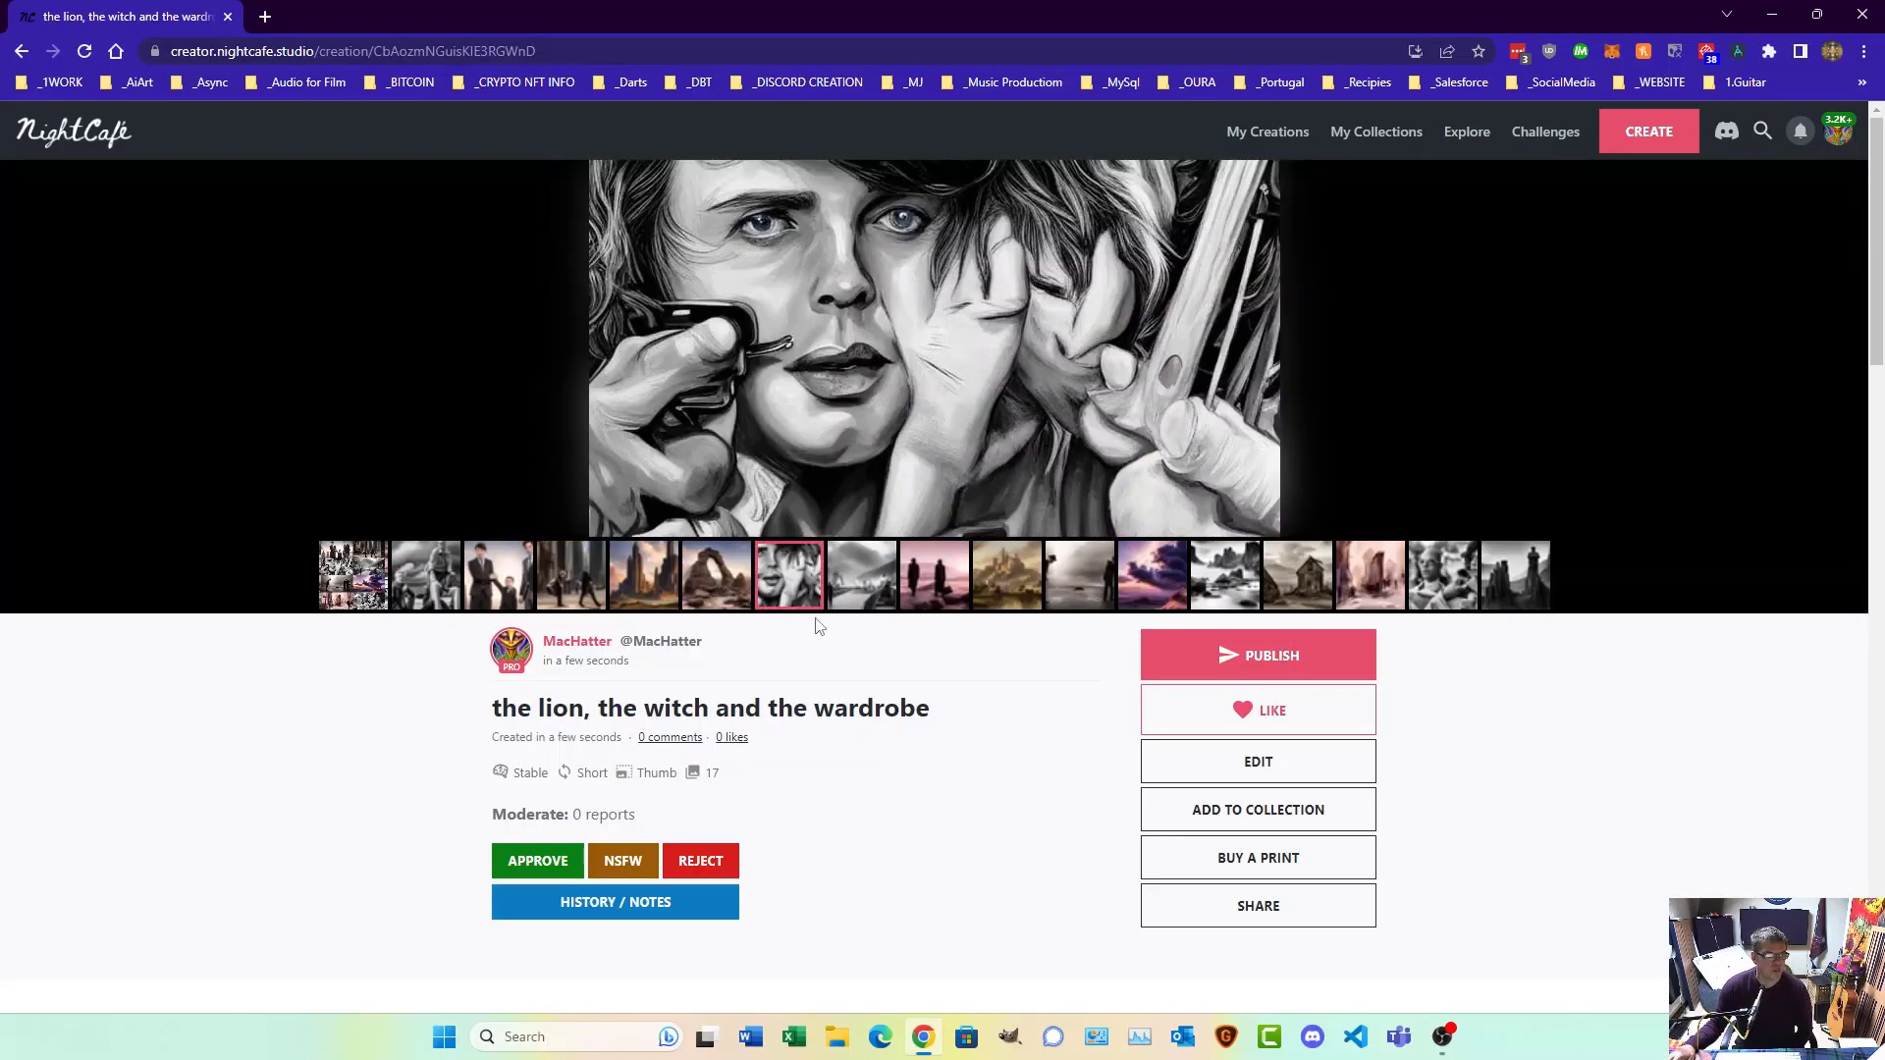
{"action": "left_click", "coordinate": [873, 594]}
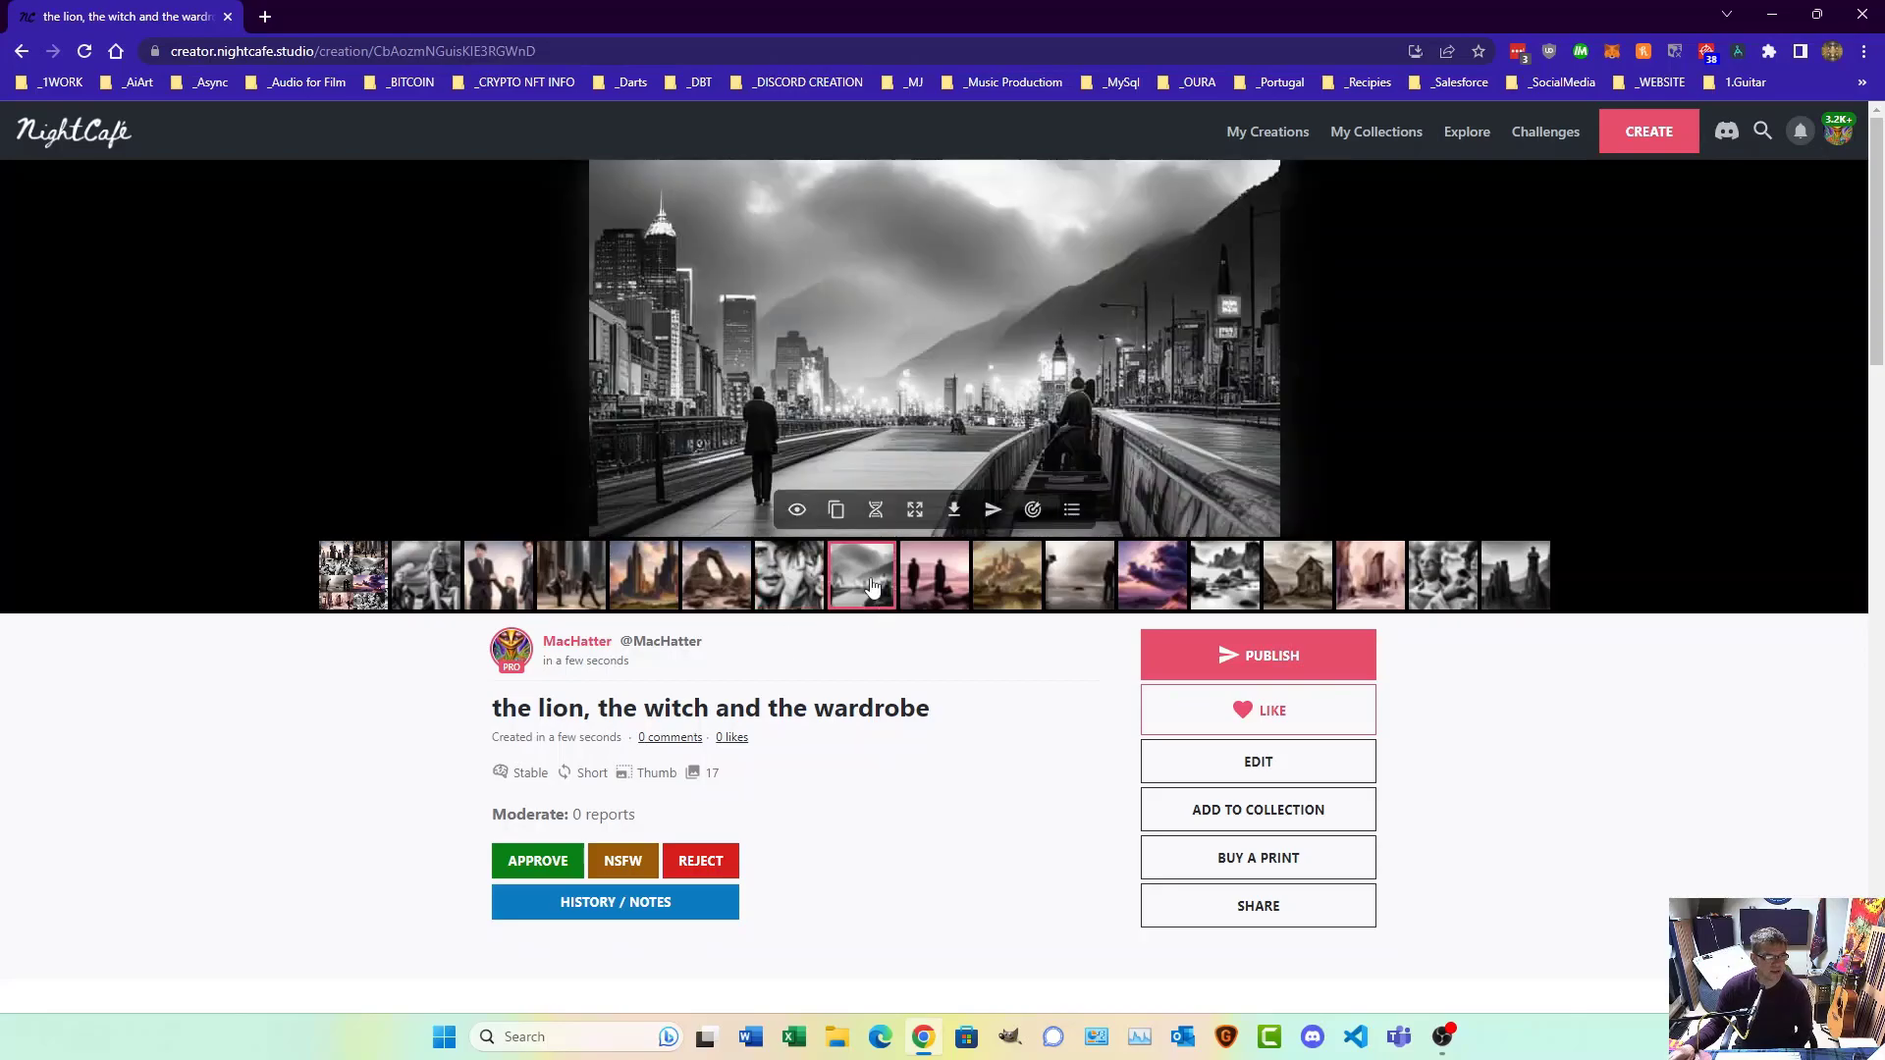
Step: Move 'wardrobe' from Prompt 2 to the end of Prompt 1 after a period
{"action": "left_click", "coordinate": [1638, 131]}
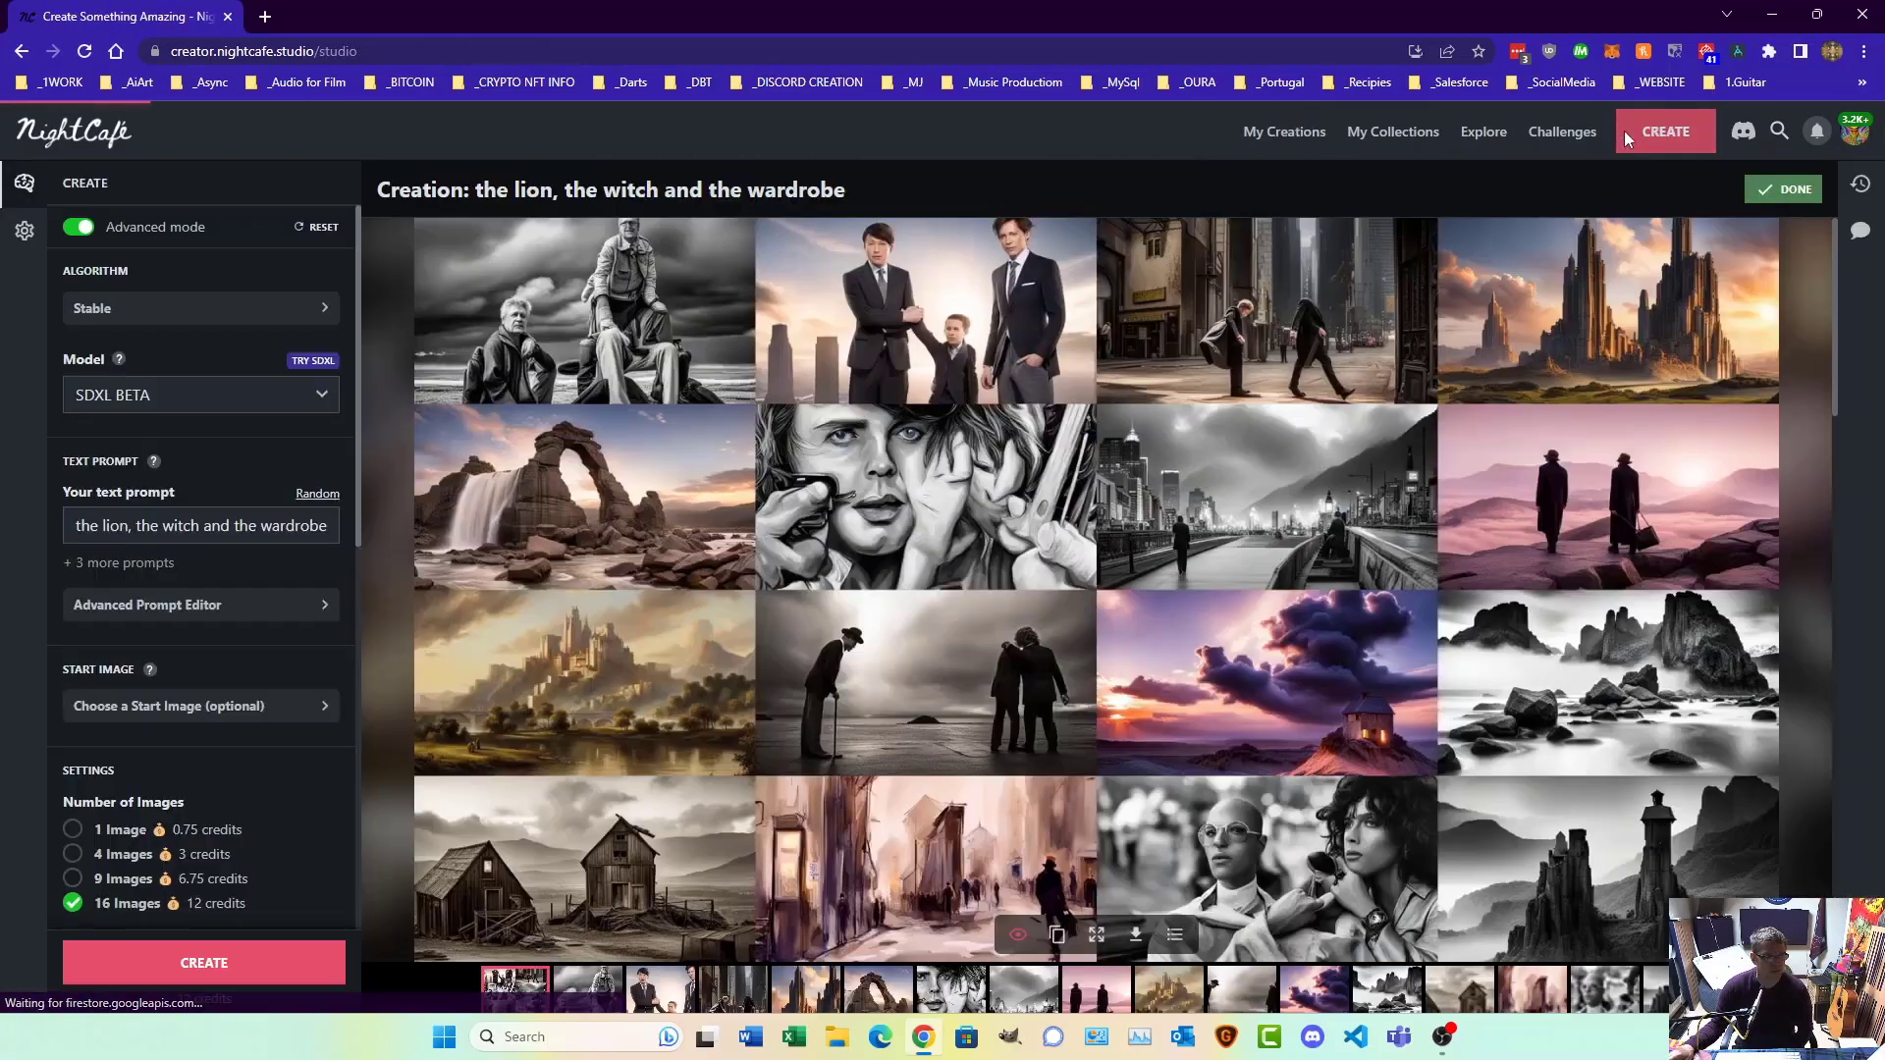
{"action": "left_click", "coordinate": [122, 619]}
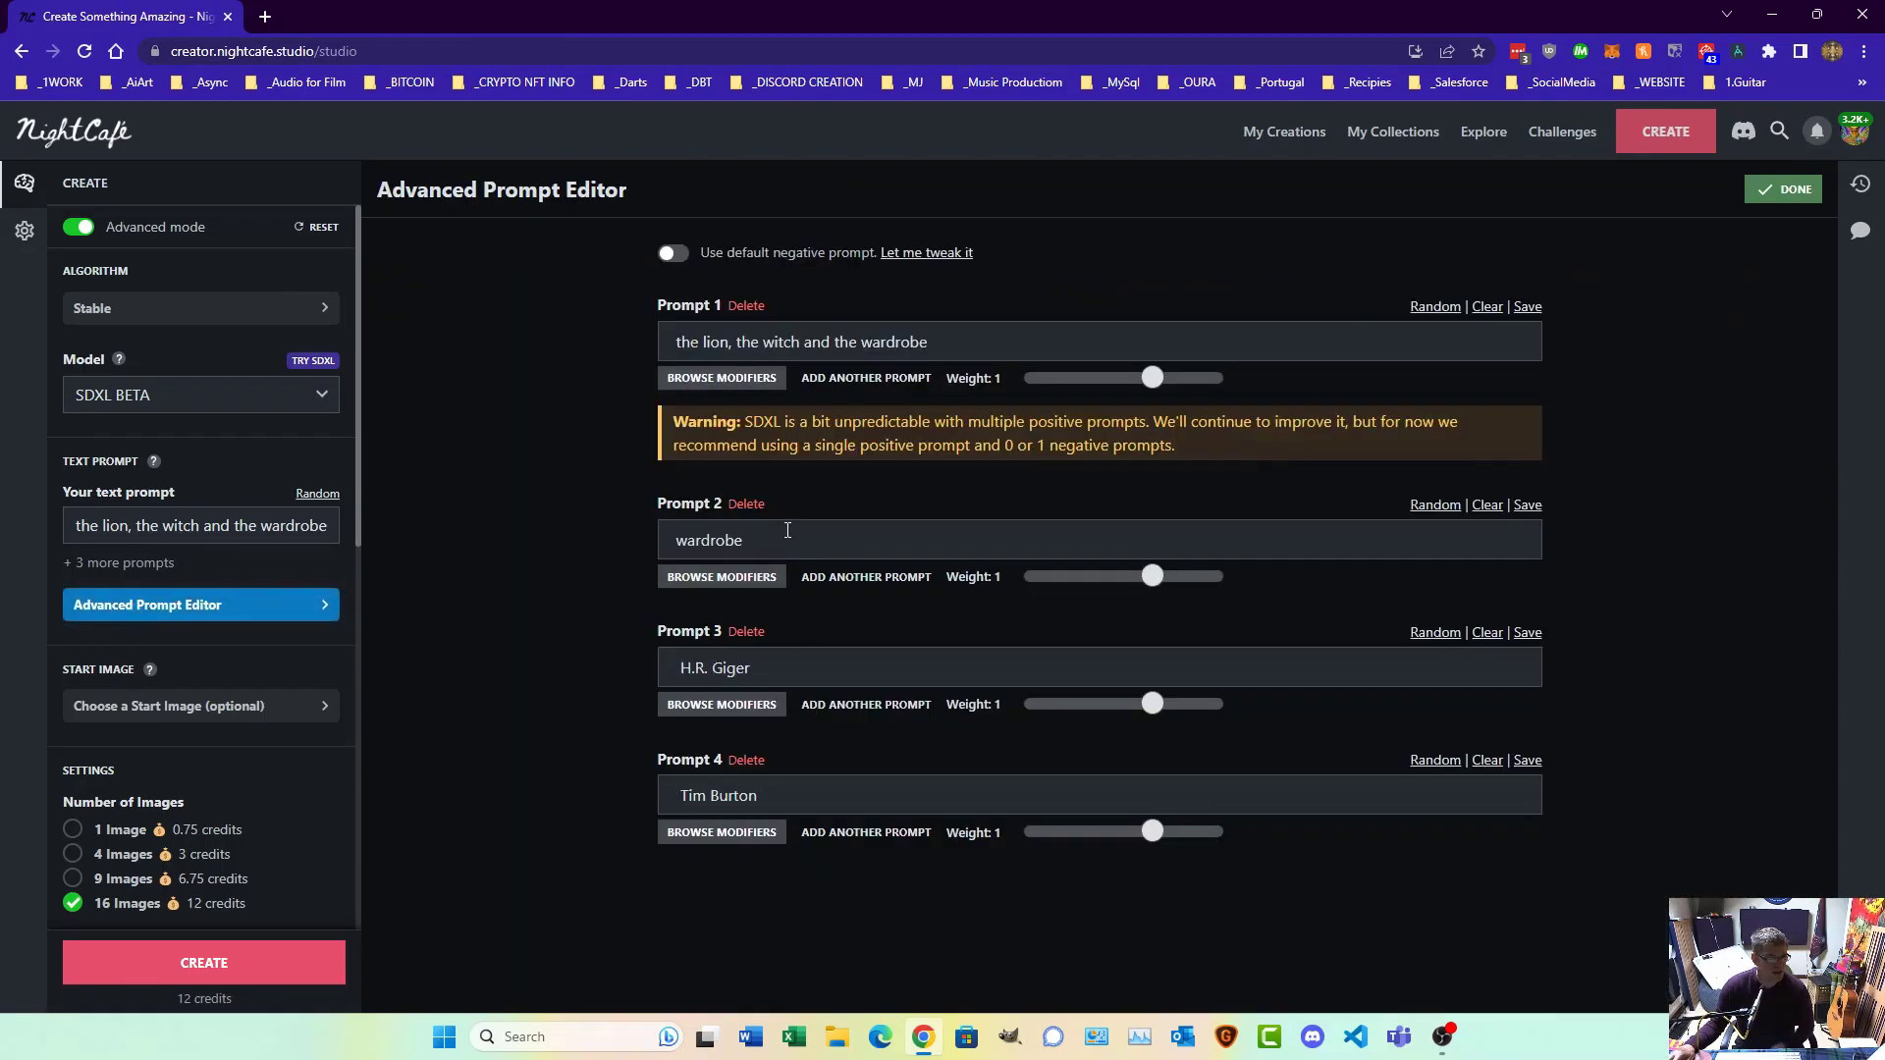
{"action": "left_click_drag", "start_coordinate": [787, 531], "coordinate": [536, 543]}
{"action": "key", "text": "ctrl+c"}
{"action": "key", "text": "BackSpace"}
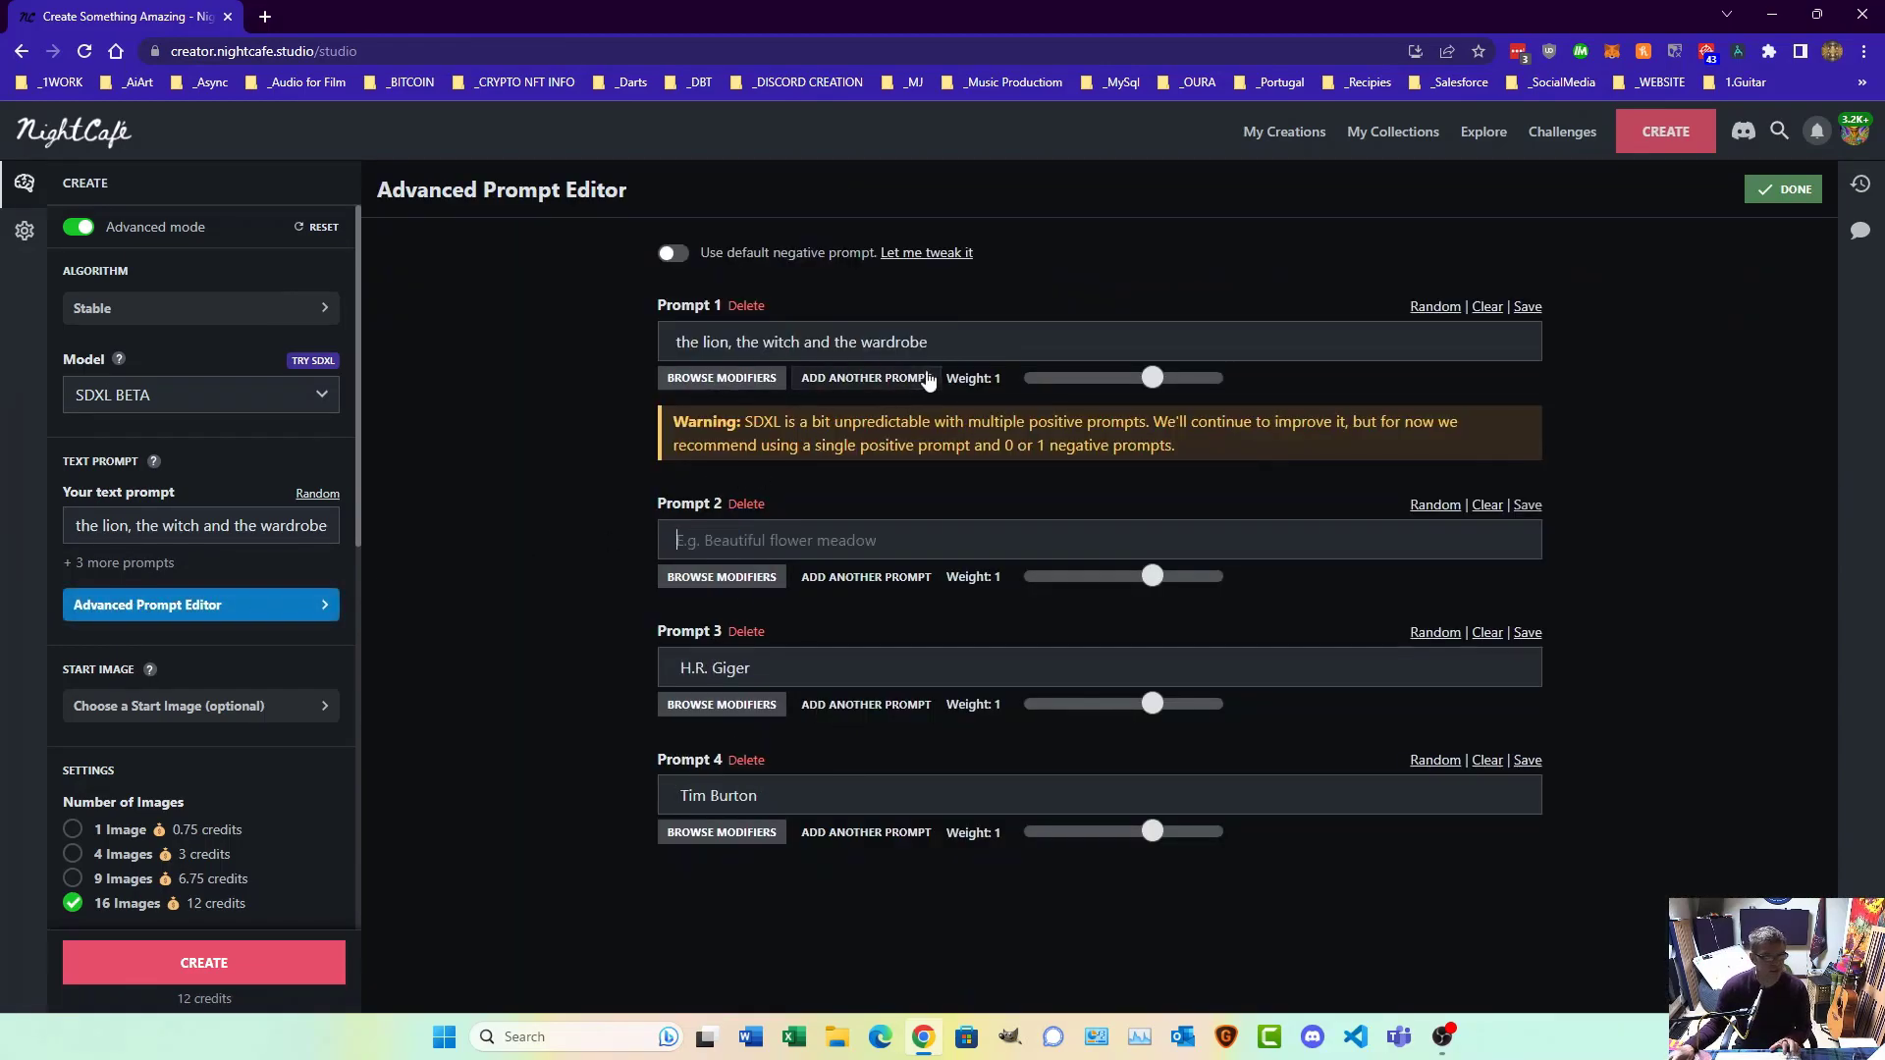
{"action": "left_click", "coordinate": [956, 348]}
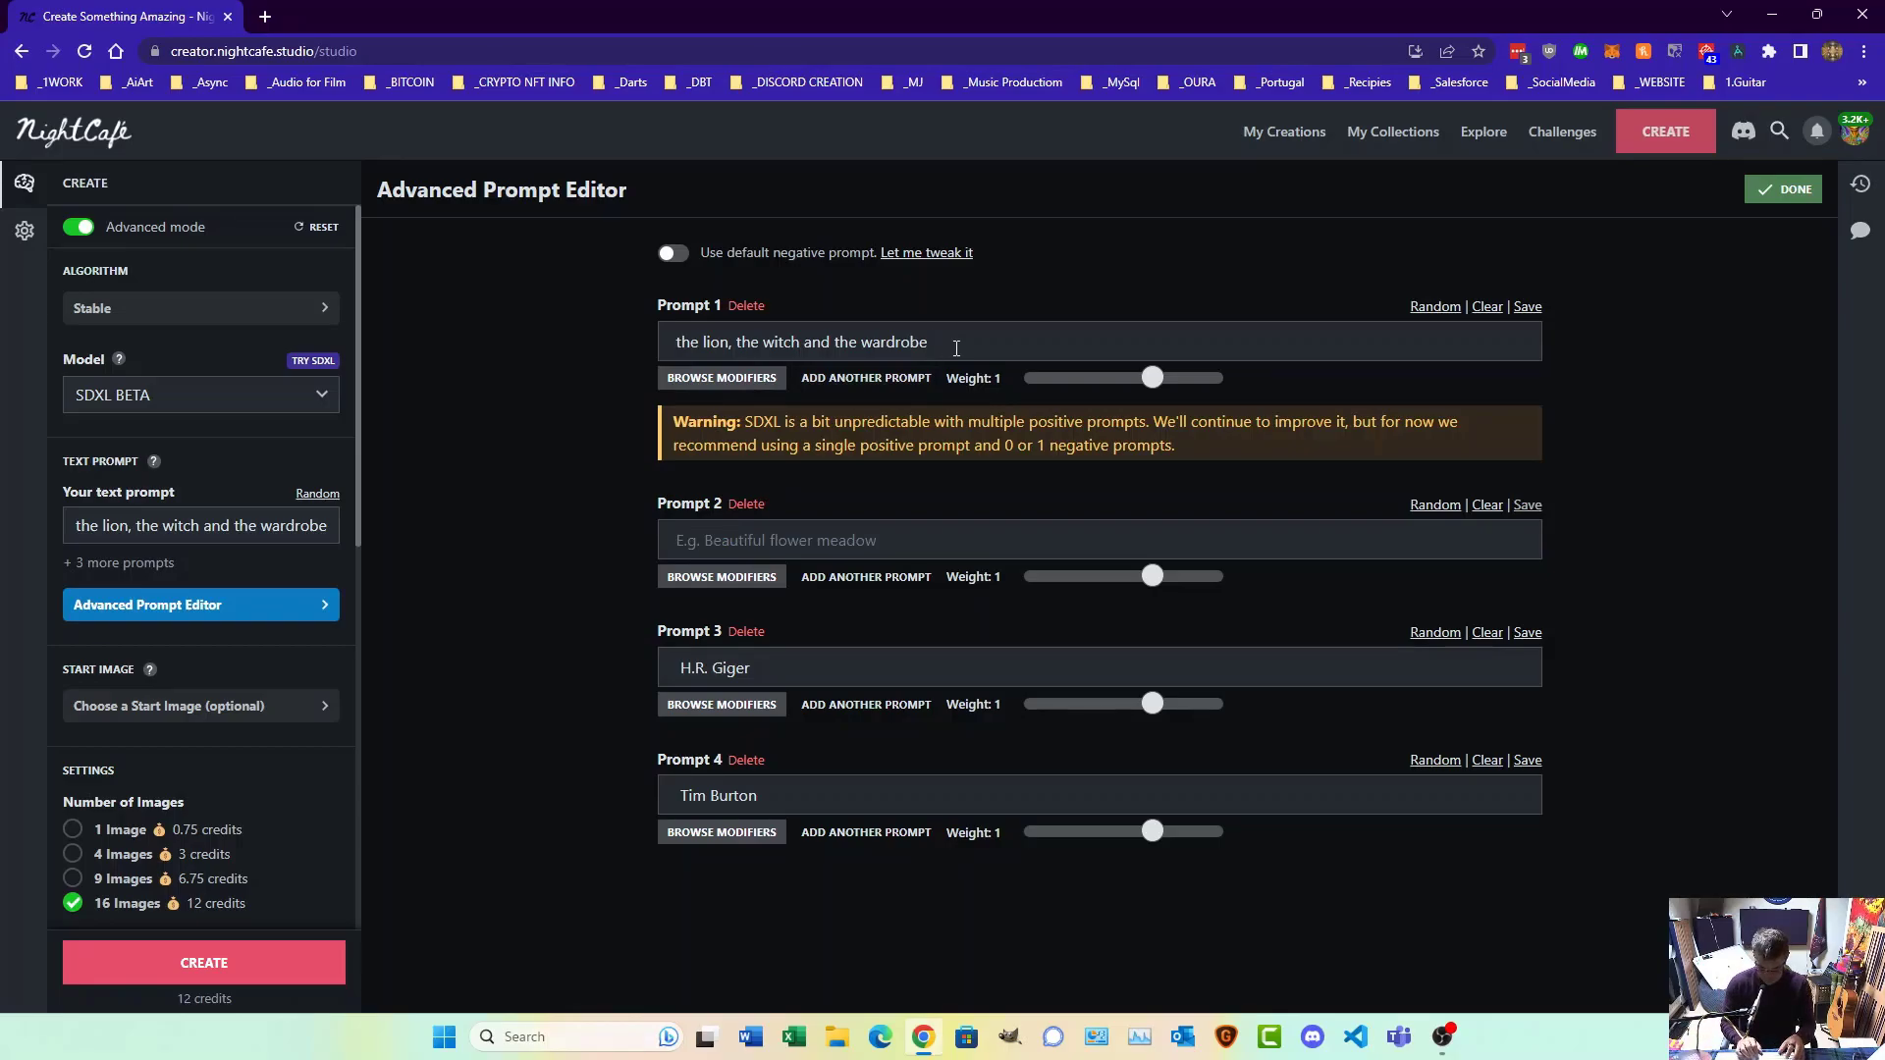
{"action": "type", "text": "."}
{"action": "key", "text": "ctrl+v"}
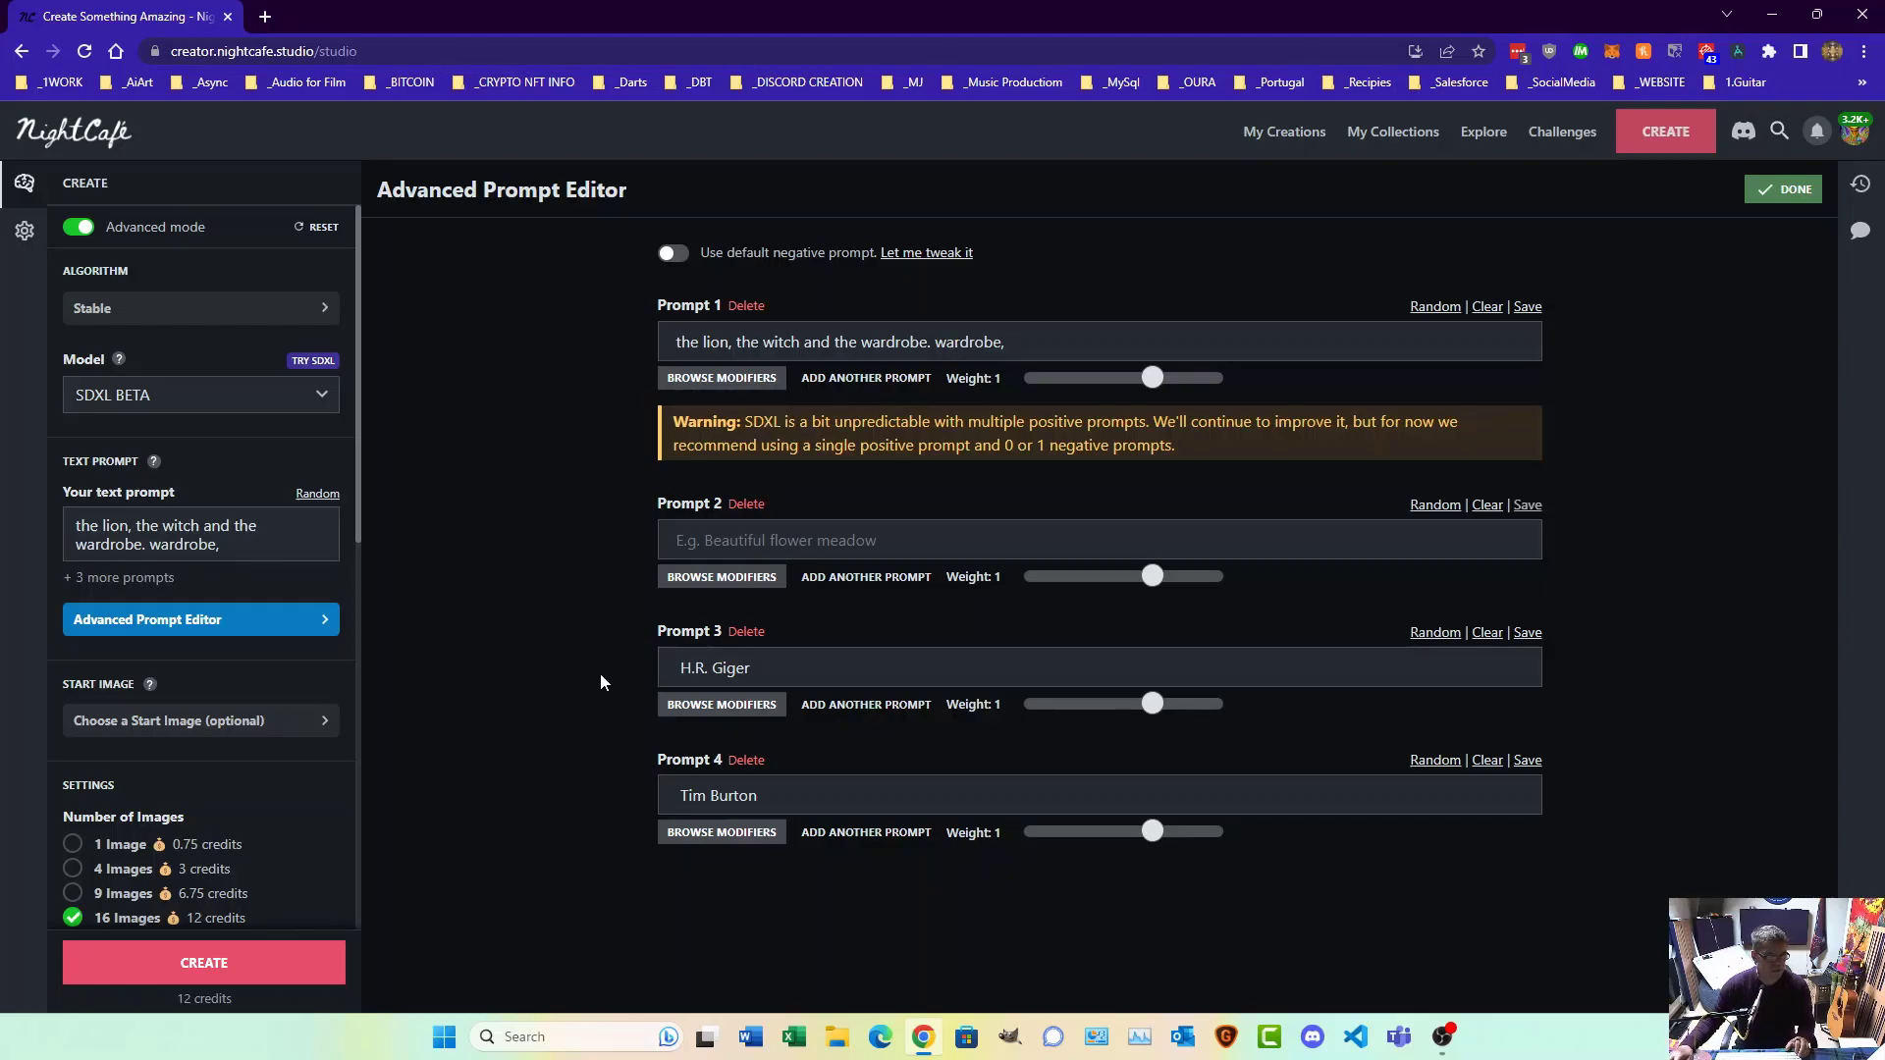
Step: Move 'H.R. Giger' from Prompt 3 into Prompt 1, removing the extra space
{"action": "left_click_drag", "start_coordinate": [756, 669], "coordinate": [591, 676]}
{"action": "key", "text": "ctrl+c"}
{"action": "key", "text": "BackSpace"}
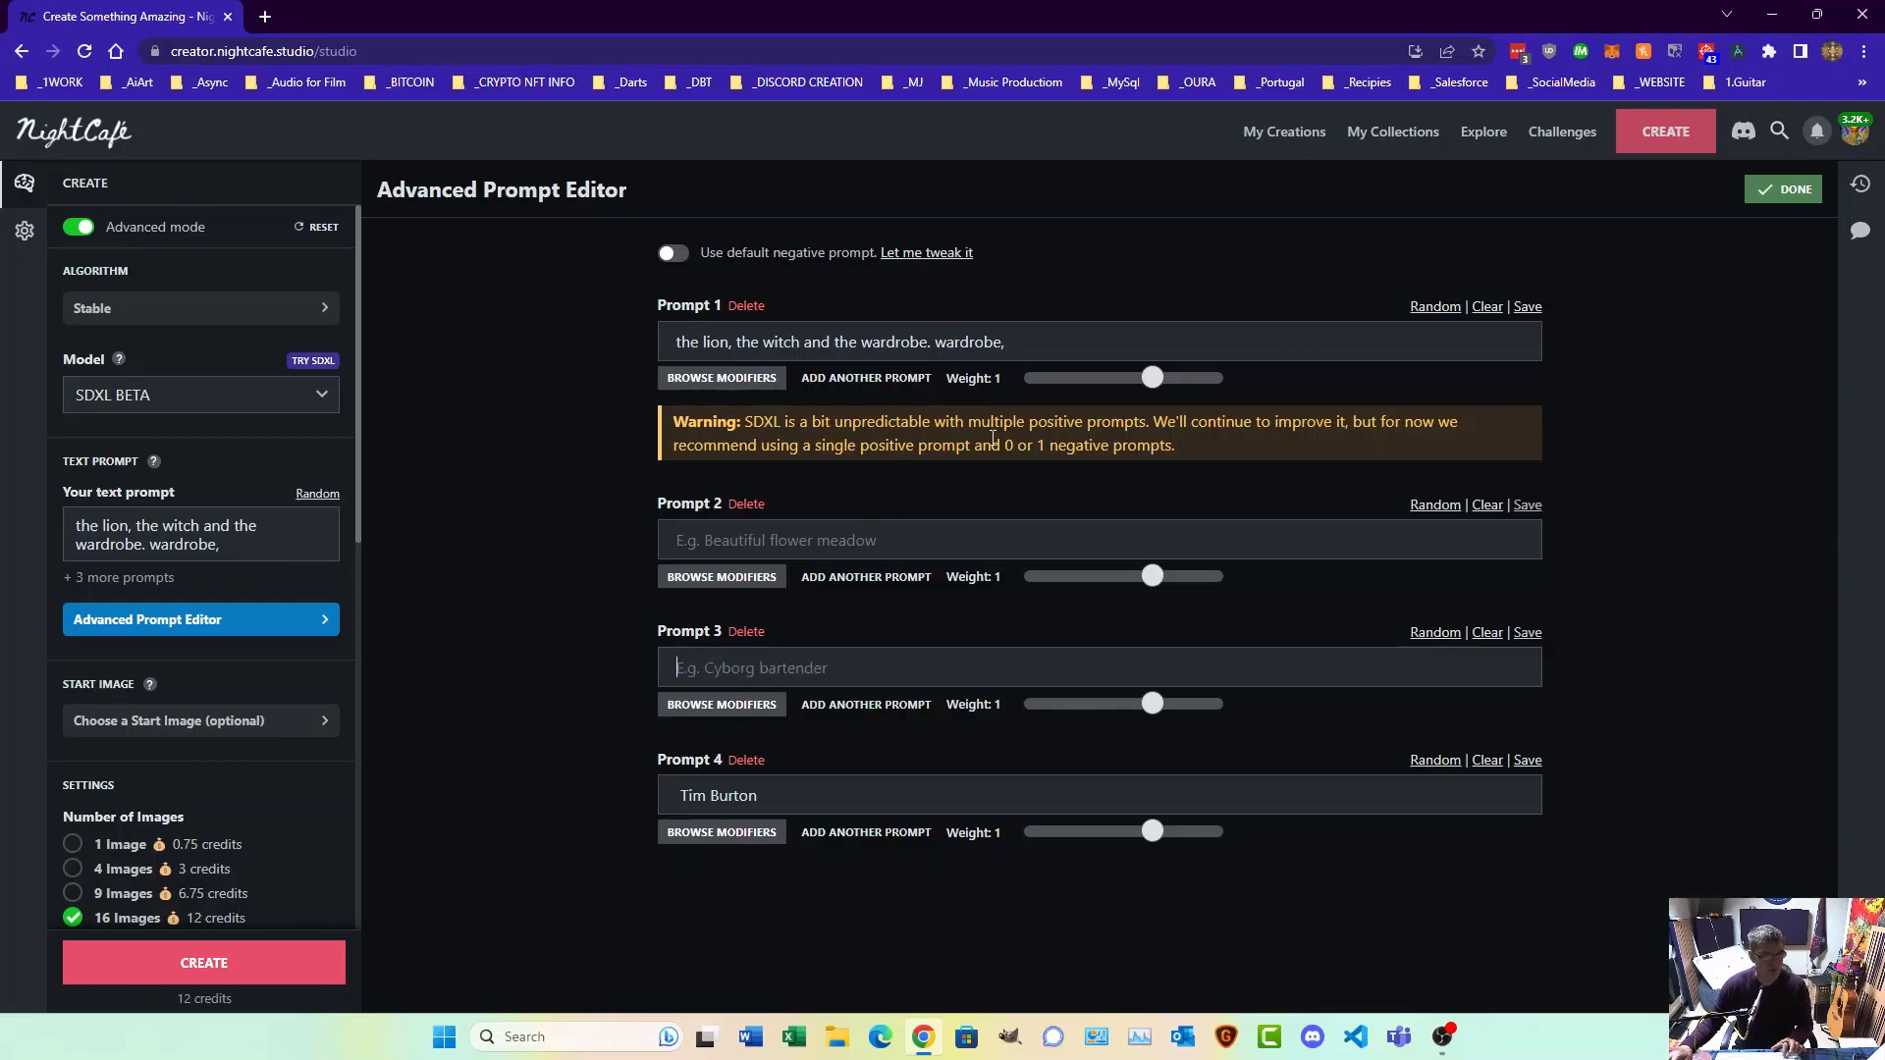
{"action": "left_click", "coordinate": [1093, 350]}
{"action": "key", "text": "ctrl+v"}
{"action": "key", "text": "BackSpace"}
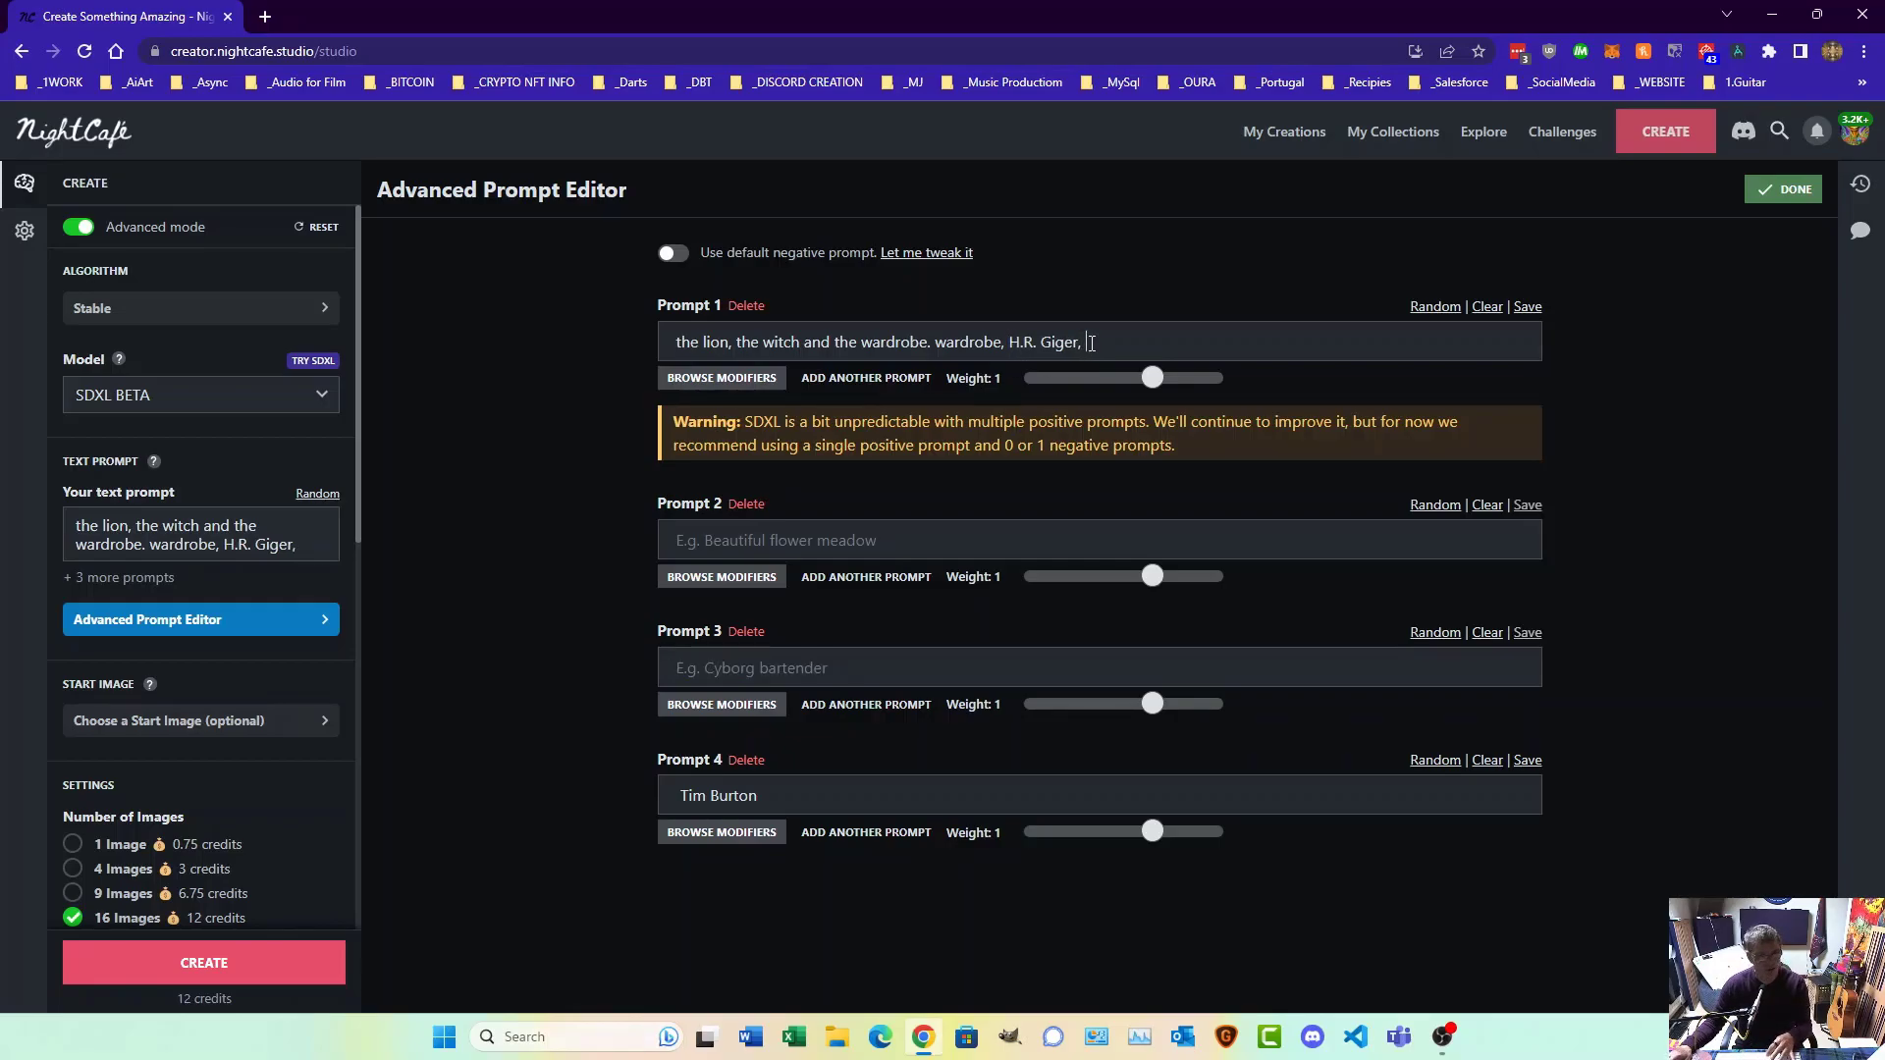
Step: Move 'Tim Burton' into Prompt 1, trim the space, and delete an empty leftover prompt
{"action": "left_click_drag", "start_coordinate": [761, 796], "coordinate": [625, 793]}
{"action": "key", "text": "ctrl+c"}
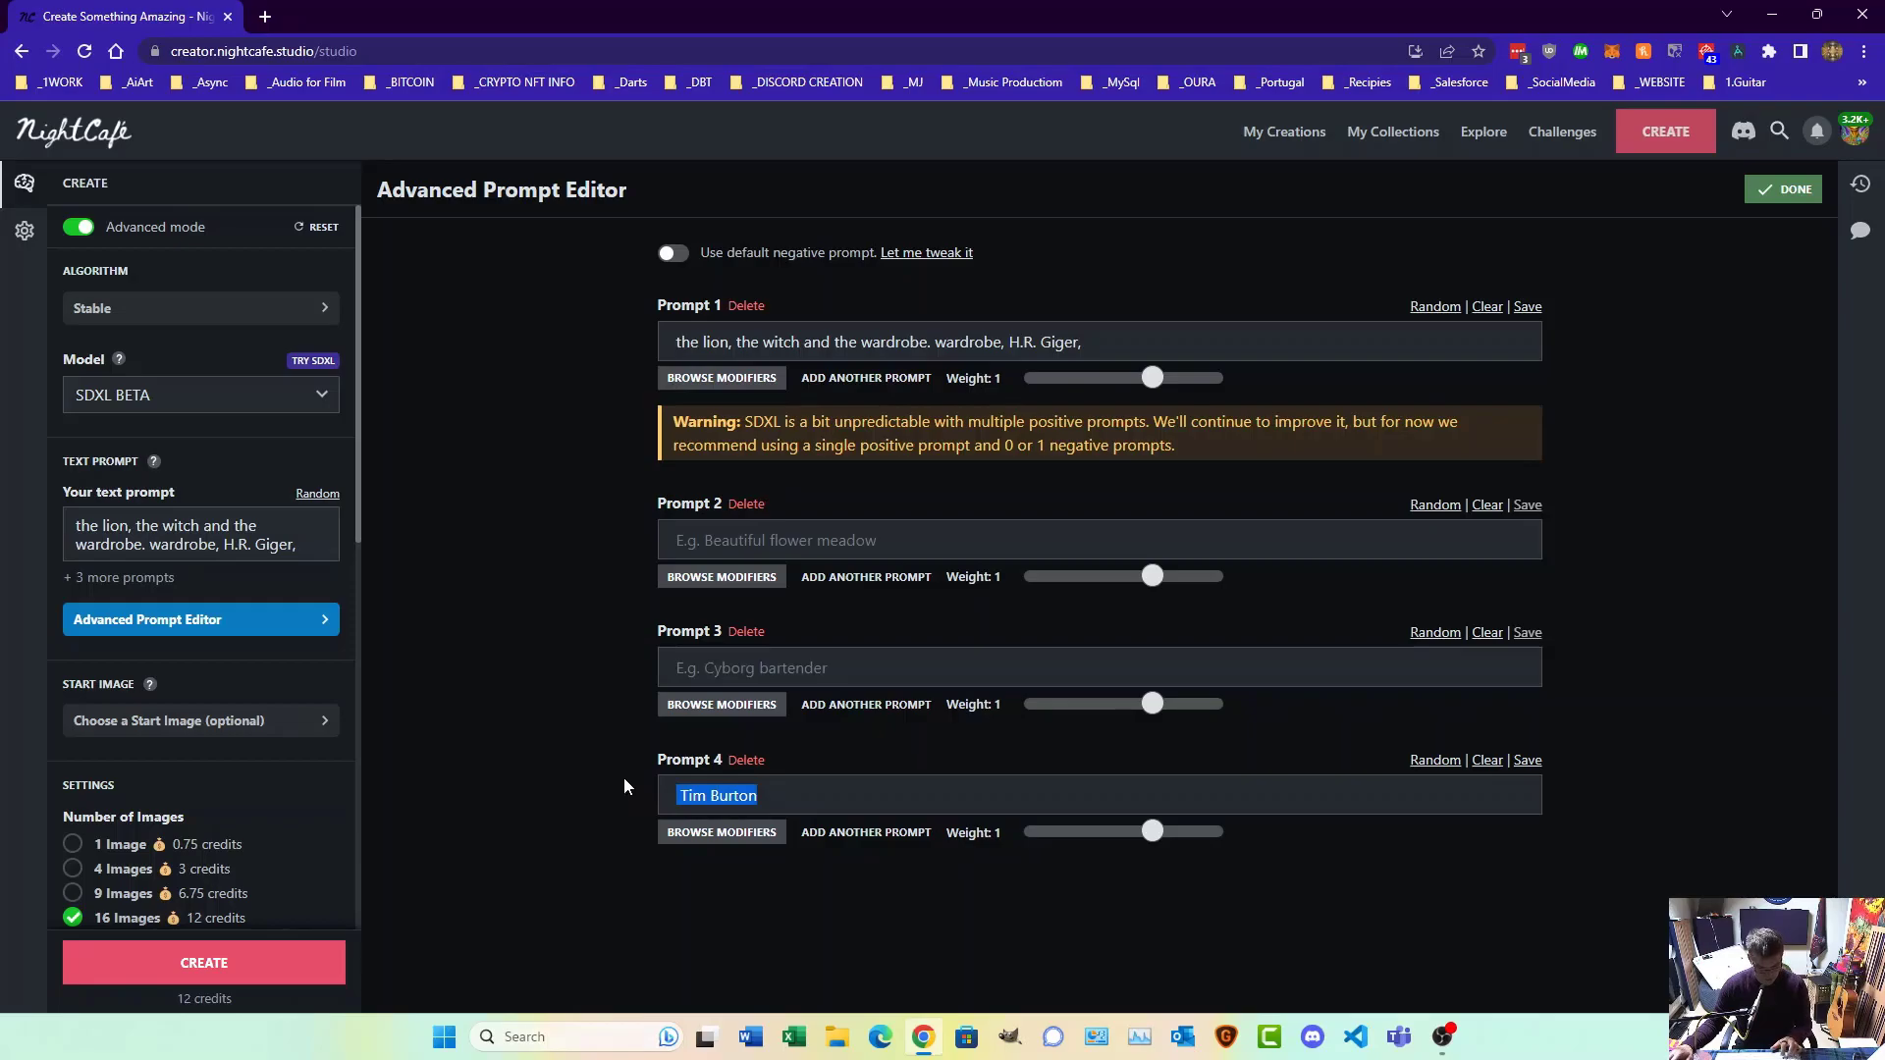
{"action": "left_click", "coordinate": [1154, 336]}
{"action": "key", "text": "ctrl+v"}
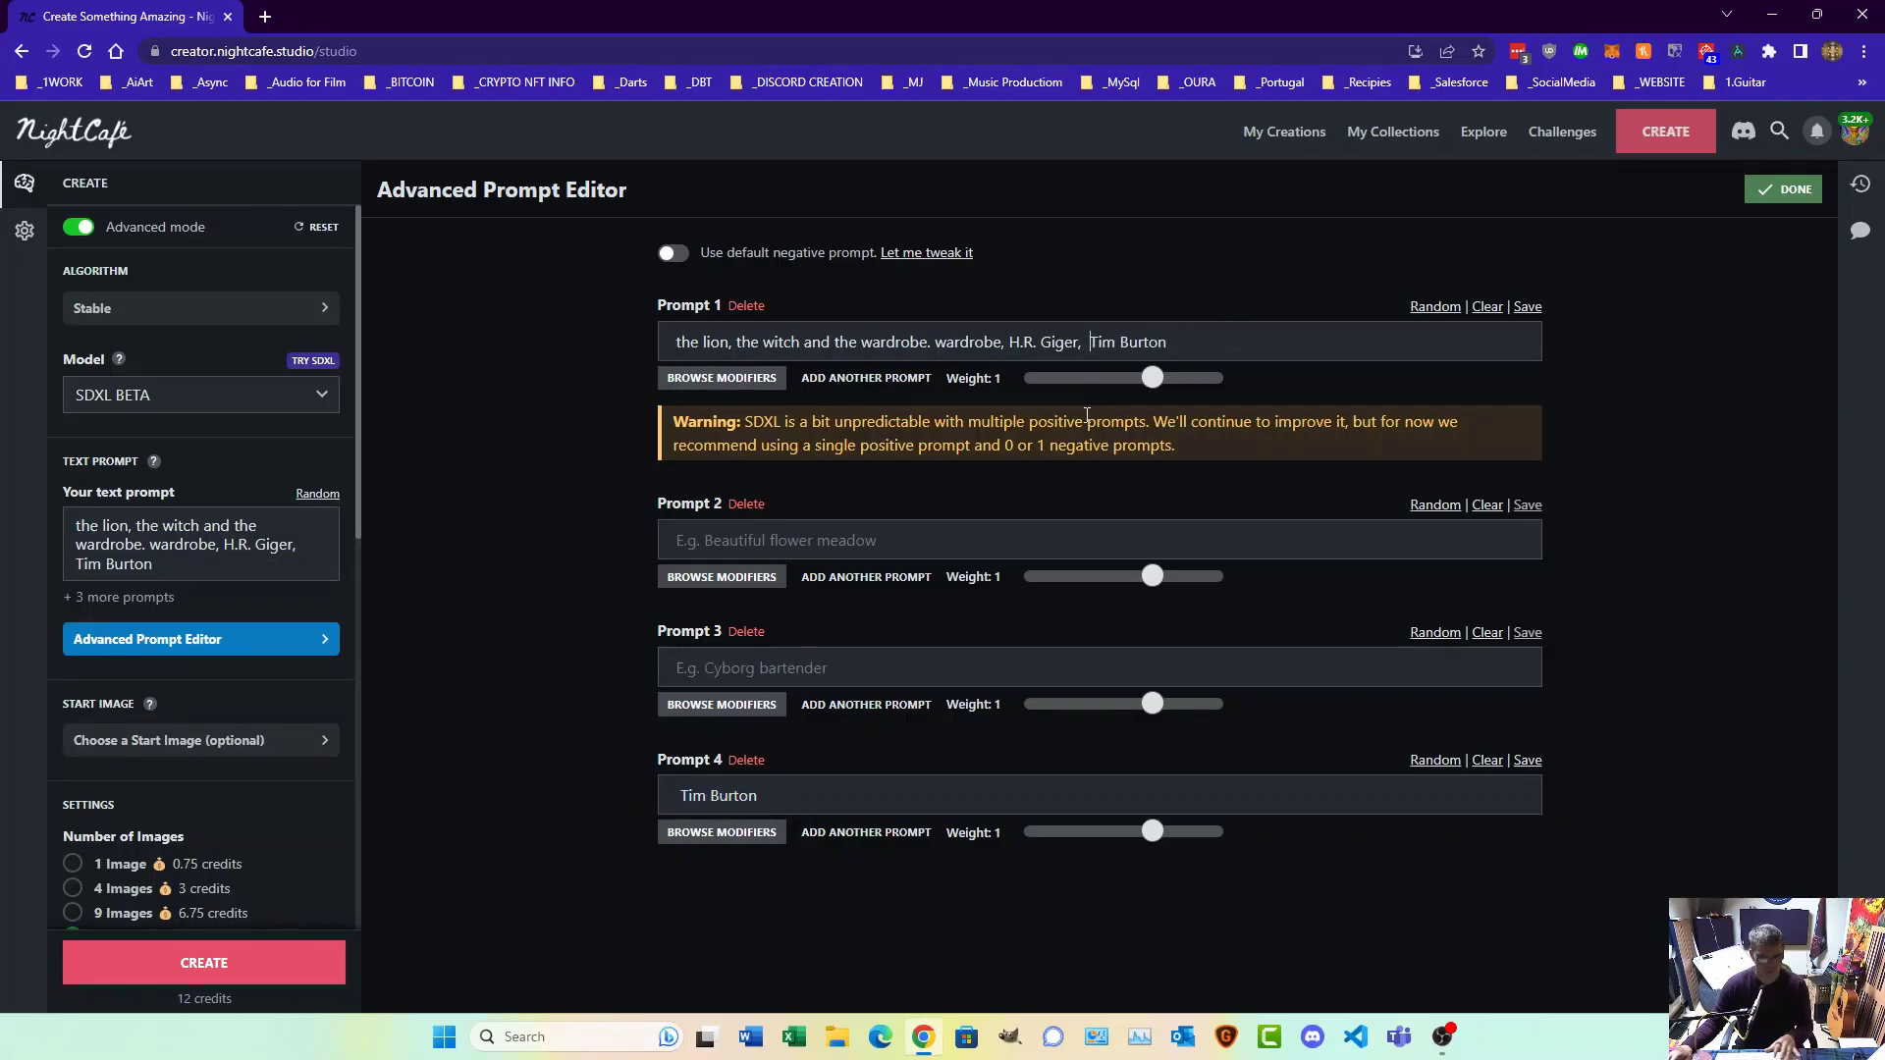
{"action": "key", "text": "BackSpace"}
{"action": "left_click", "coordinate": [750, 504]}
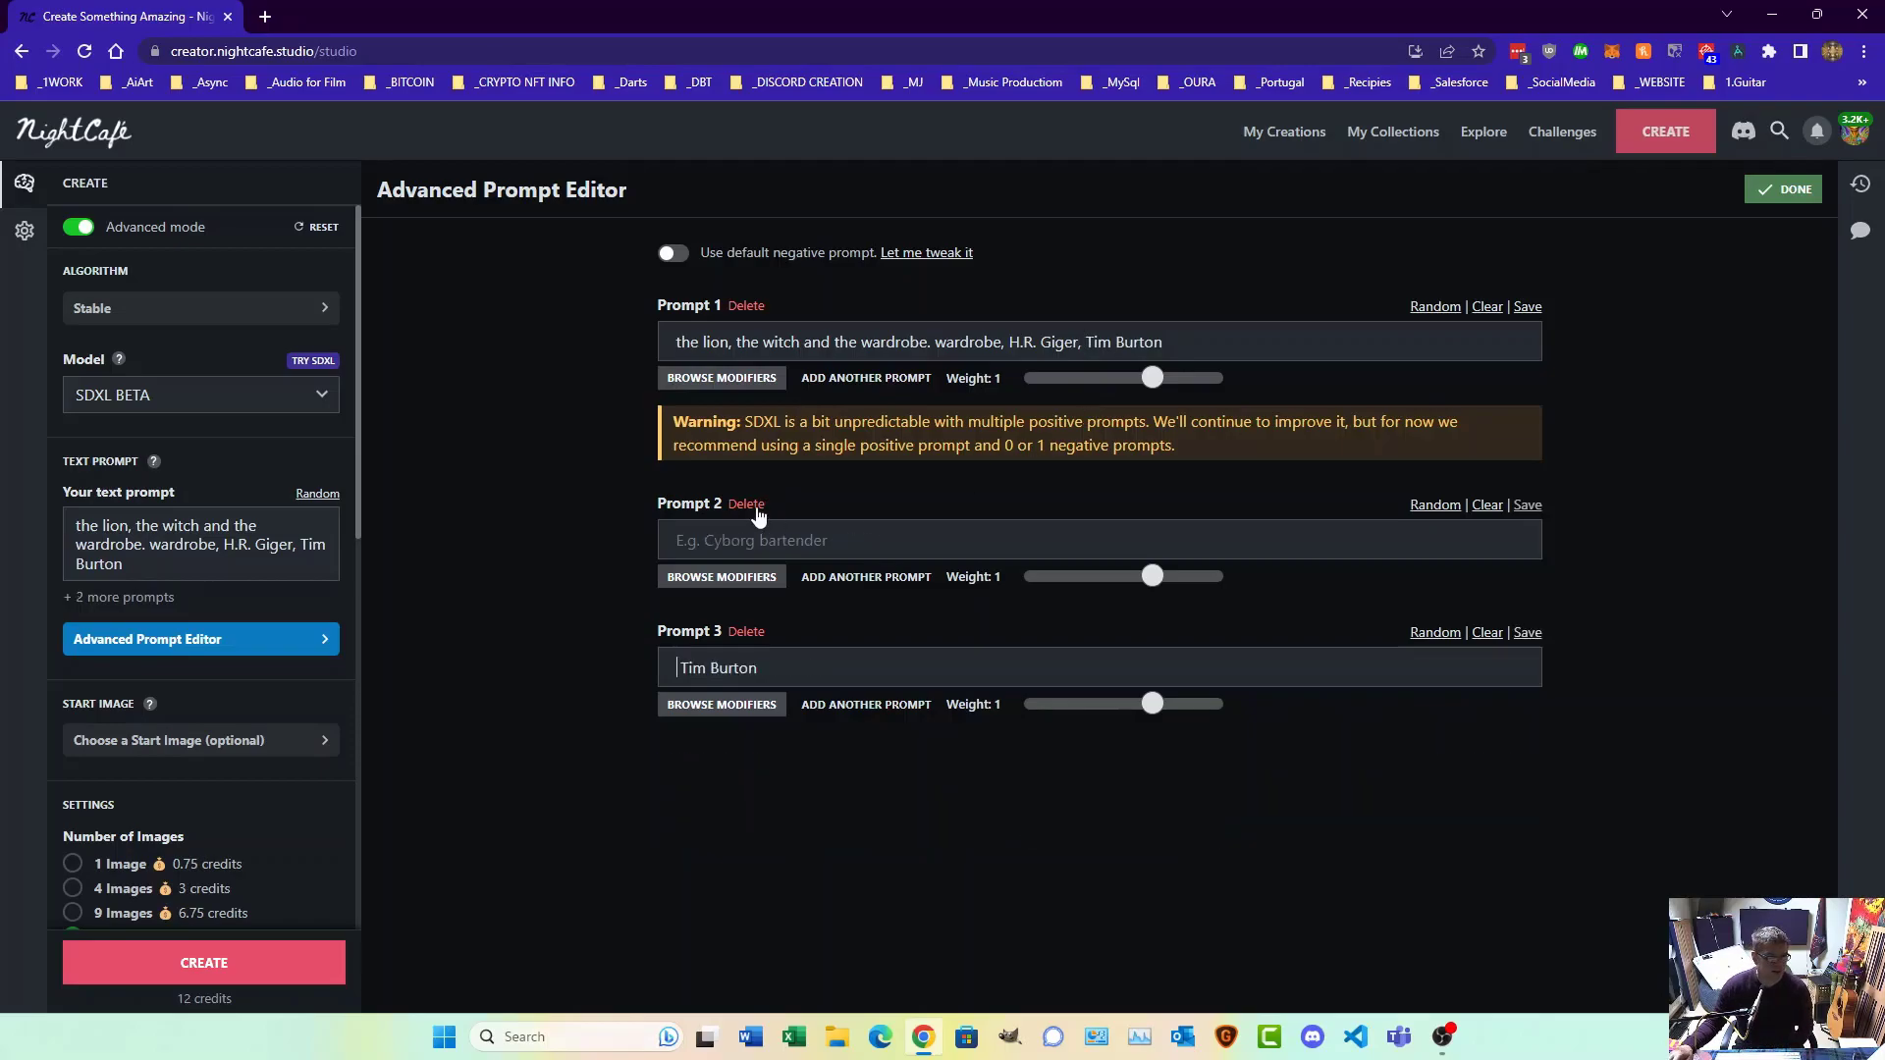
Step: Delete the two remaining leftover prompts and back out of the credit dialog
{"action": "left_click", "coordinate": [749, 504]}
{"action": "left_click", "coordinate": [749, 505]}
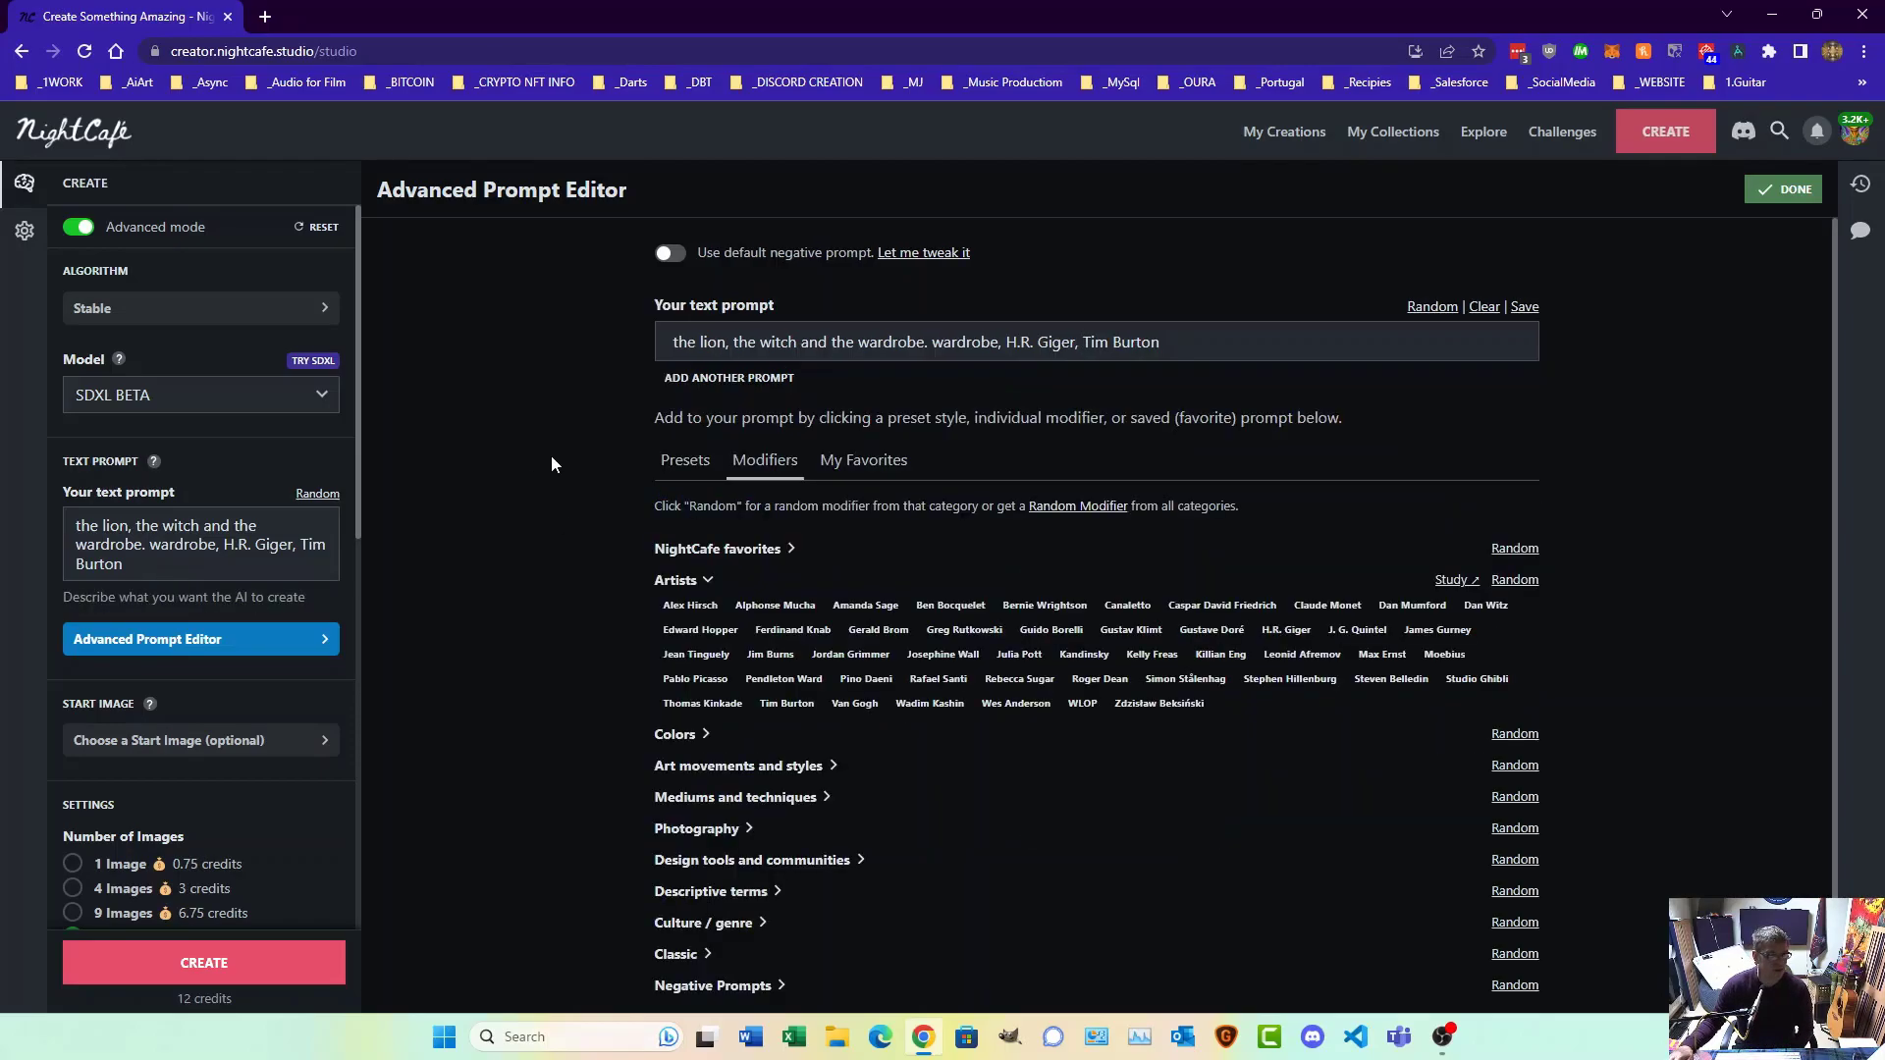
{"action": "left_click", "coordinate": [182, 964]}
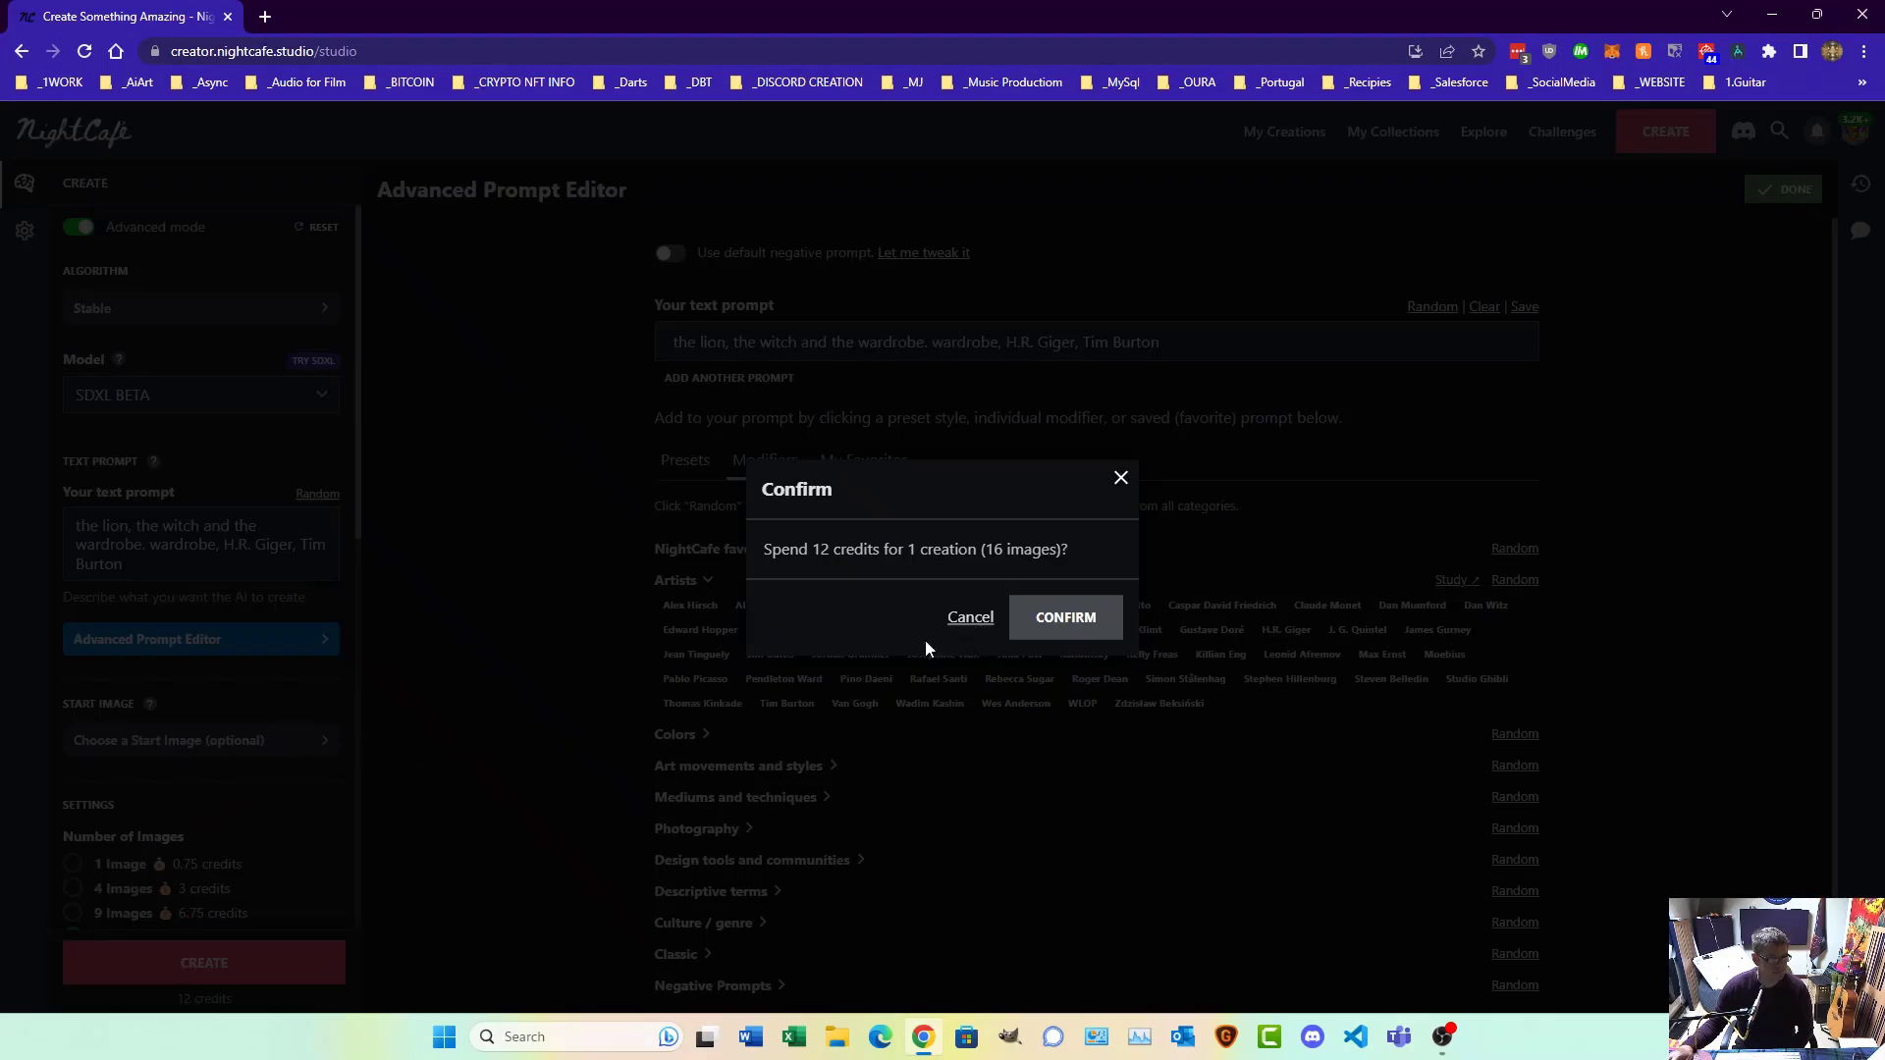
{"action": "left_click", "coordinate": [964, 617]}
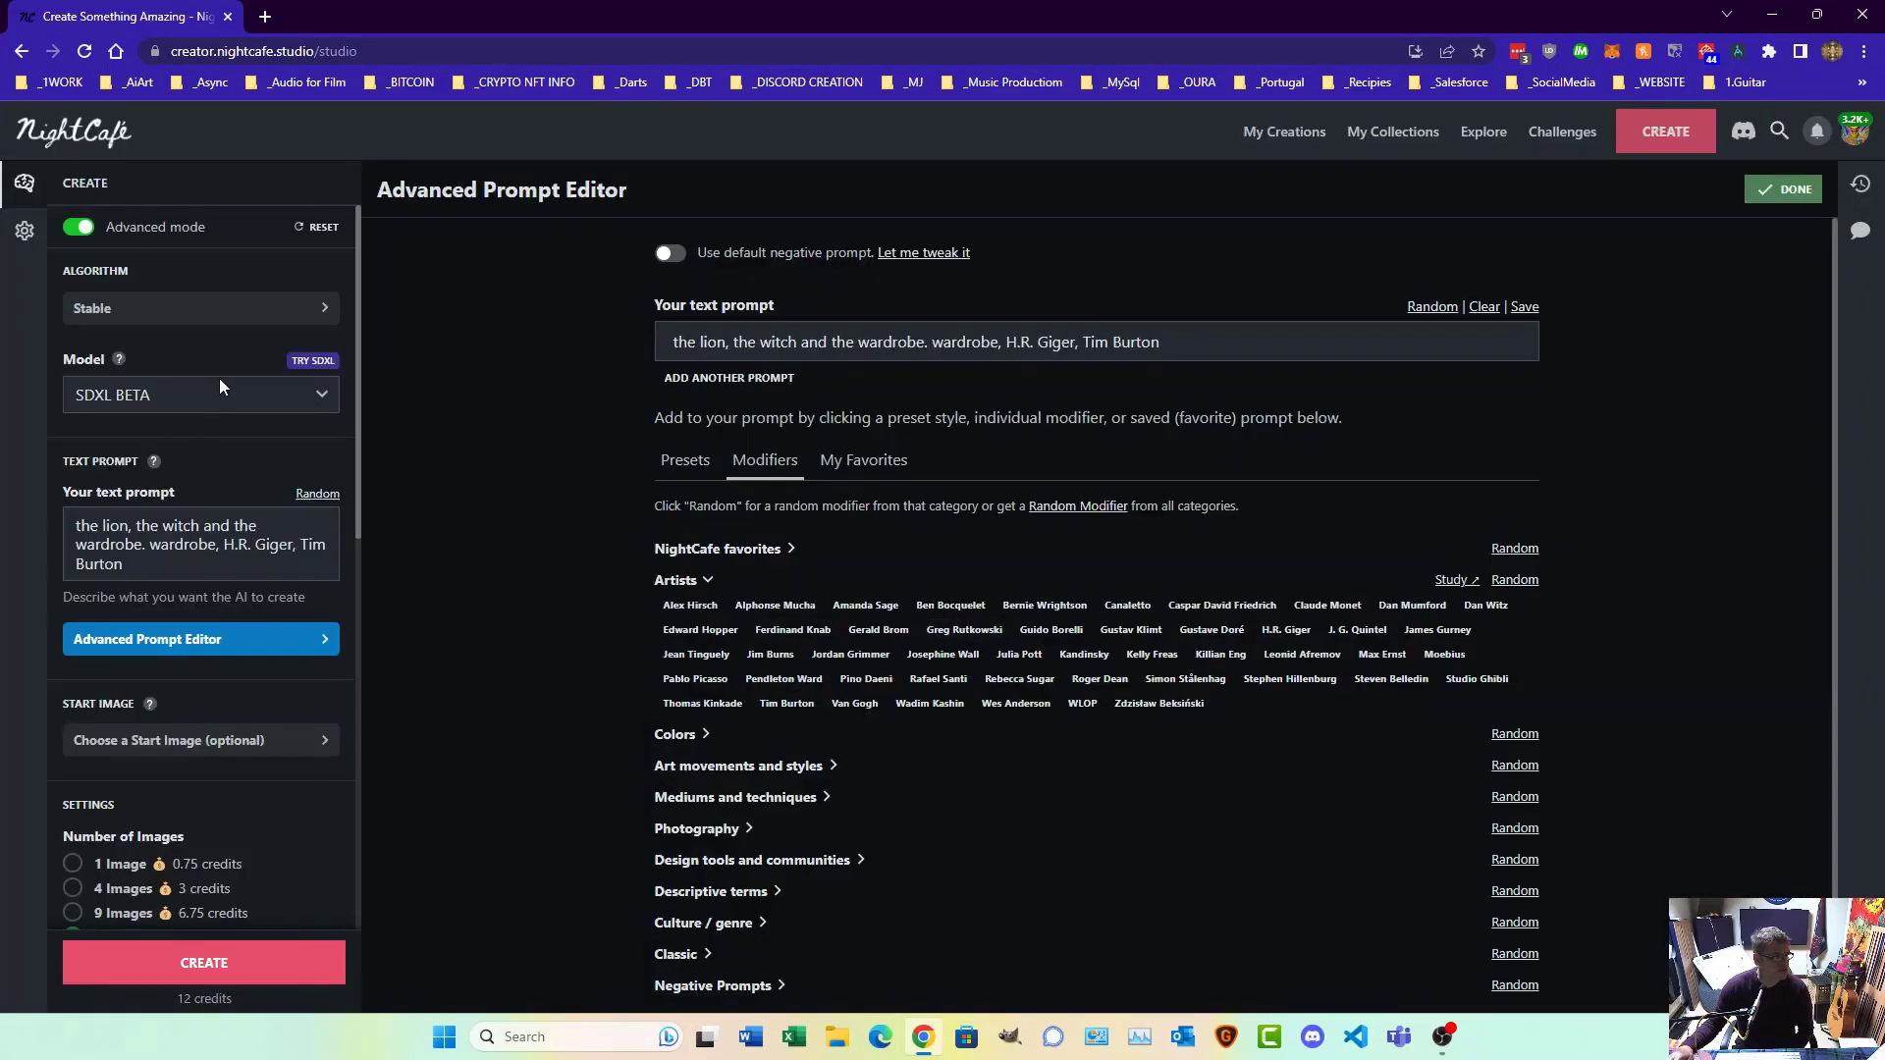
Step: Toggle random seed off and back on, then generate the 16 images for 12 credits
{"action": "scroll", "coordinate": [220, 379], "scroll_direction": "down", "scroll_amount": 10}
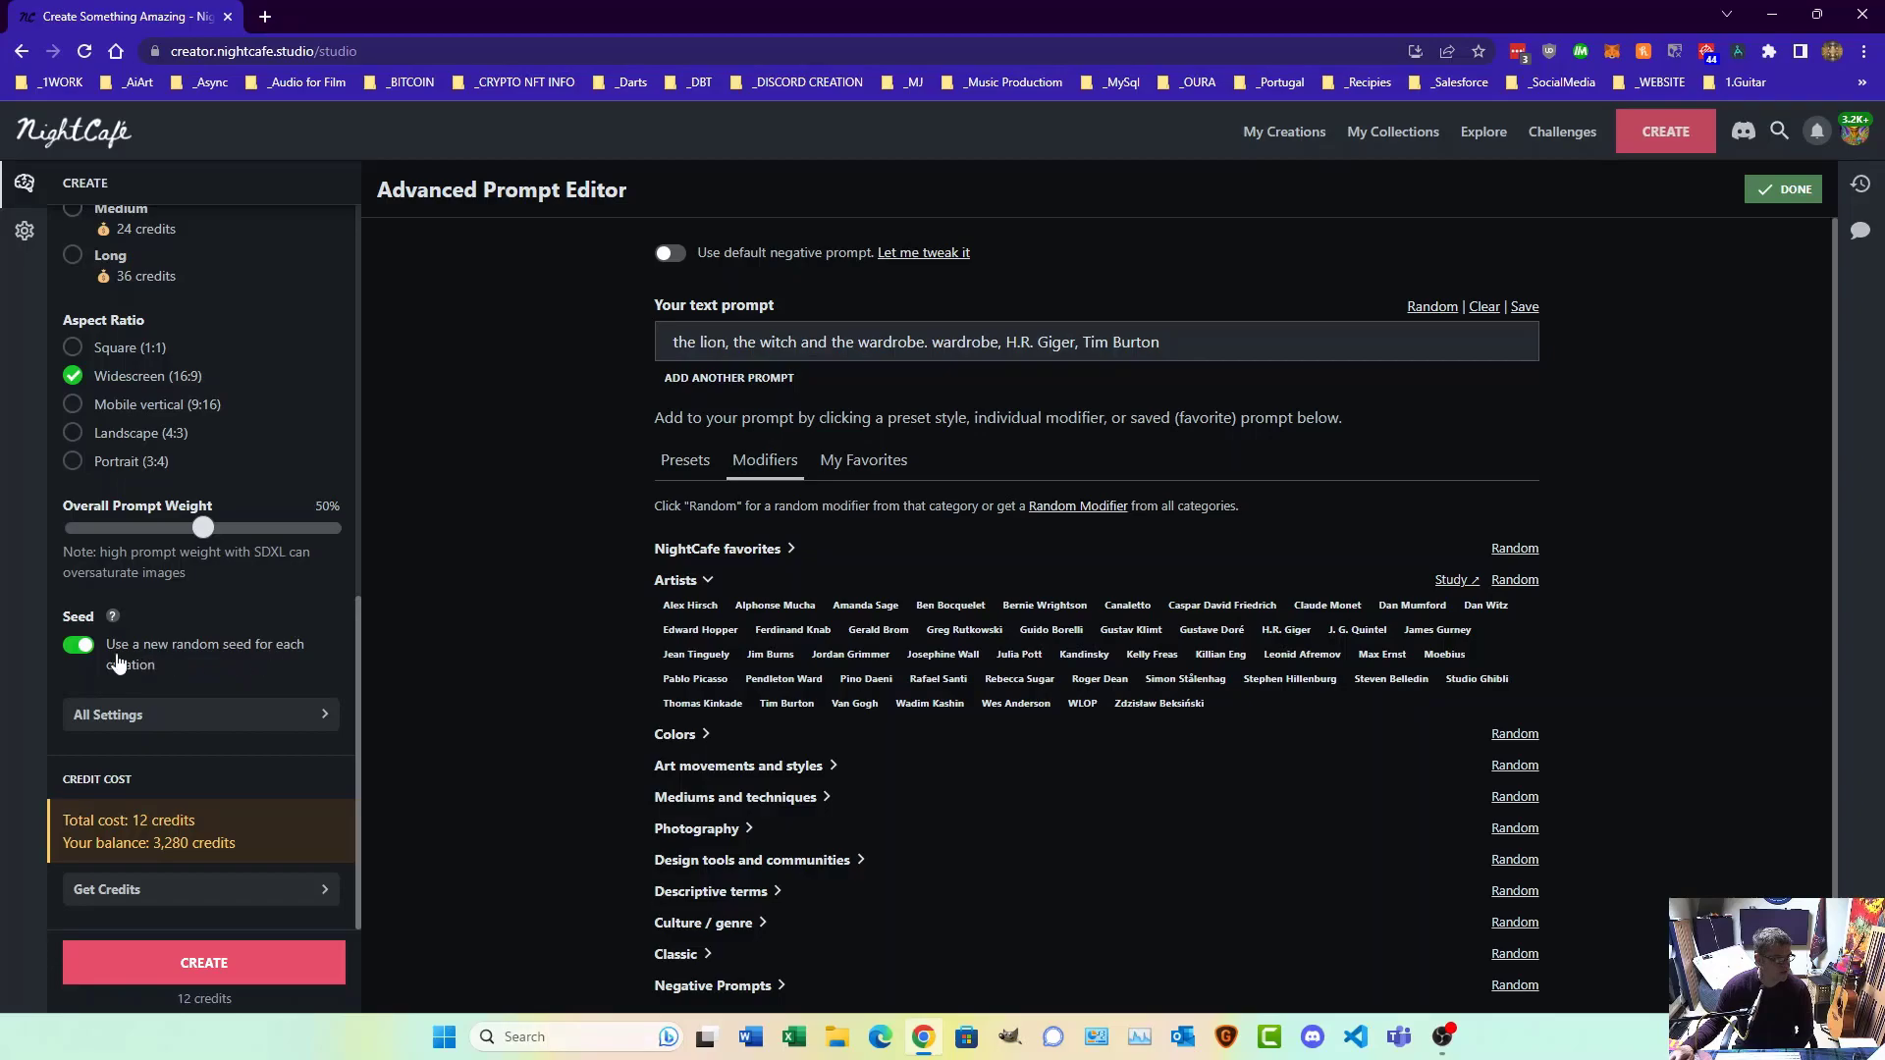
{"action": "left_click", "coordinate": [78, 647]}
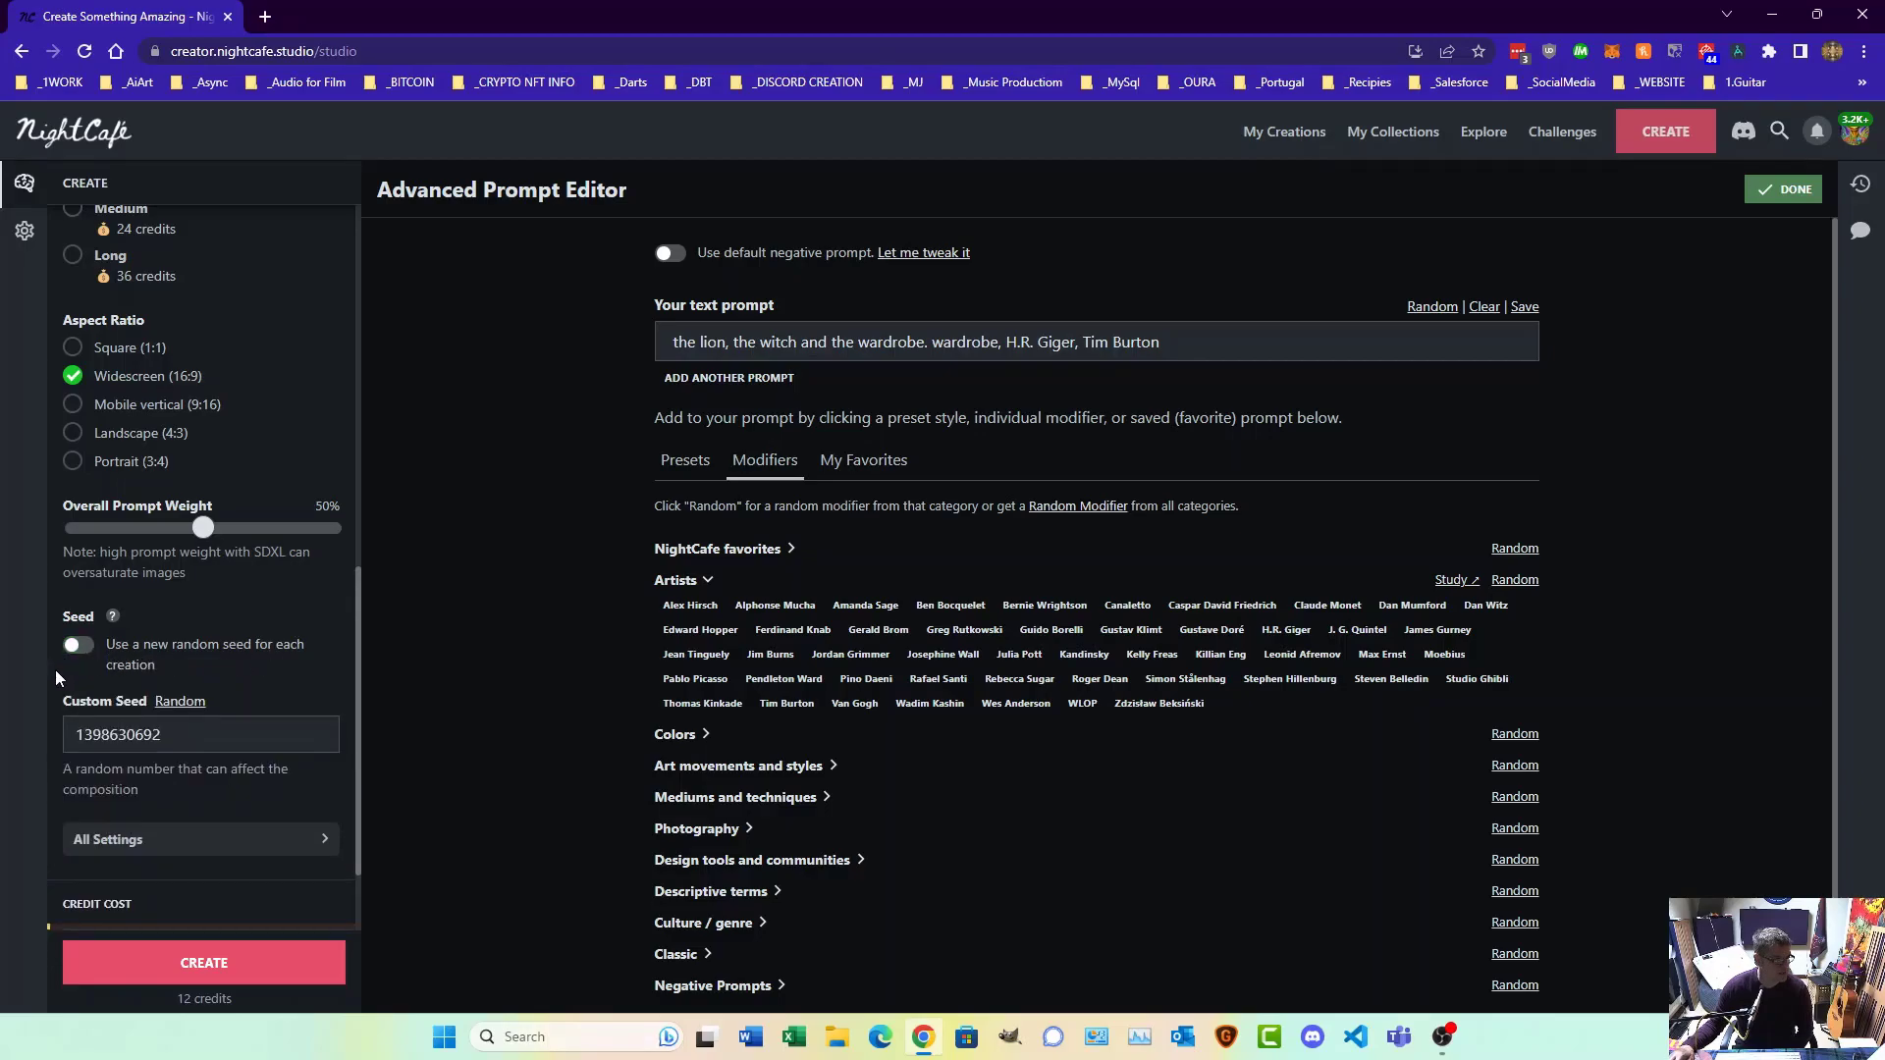
{"action": "left_click", "coordinate": [81, 650]}
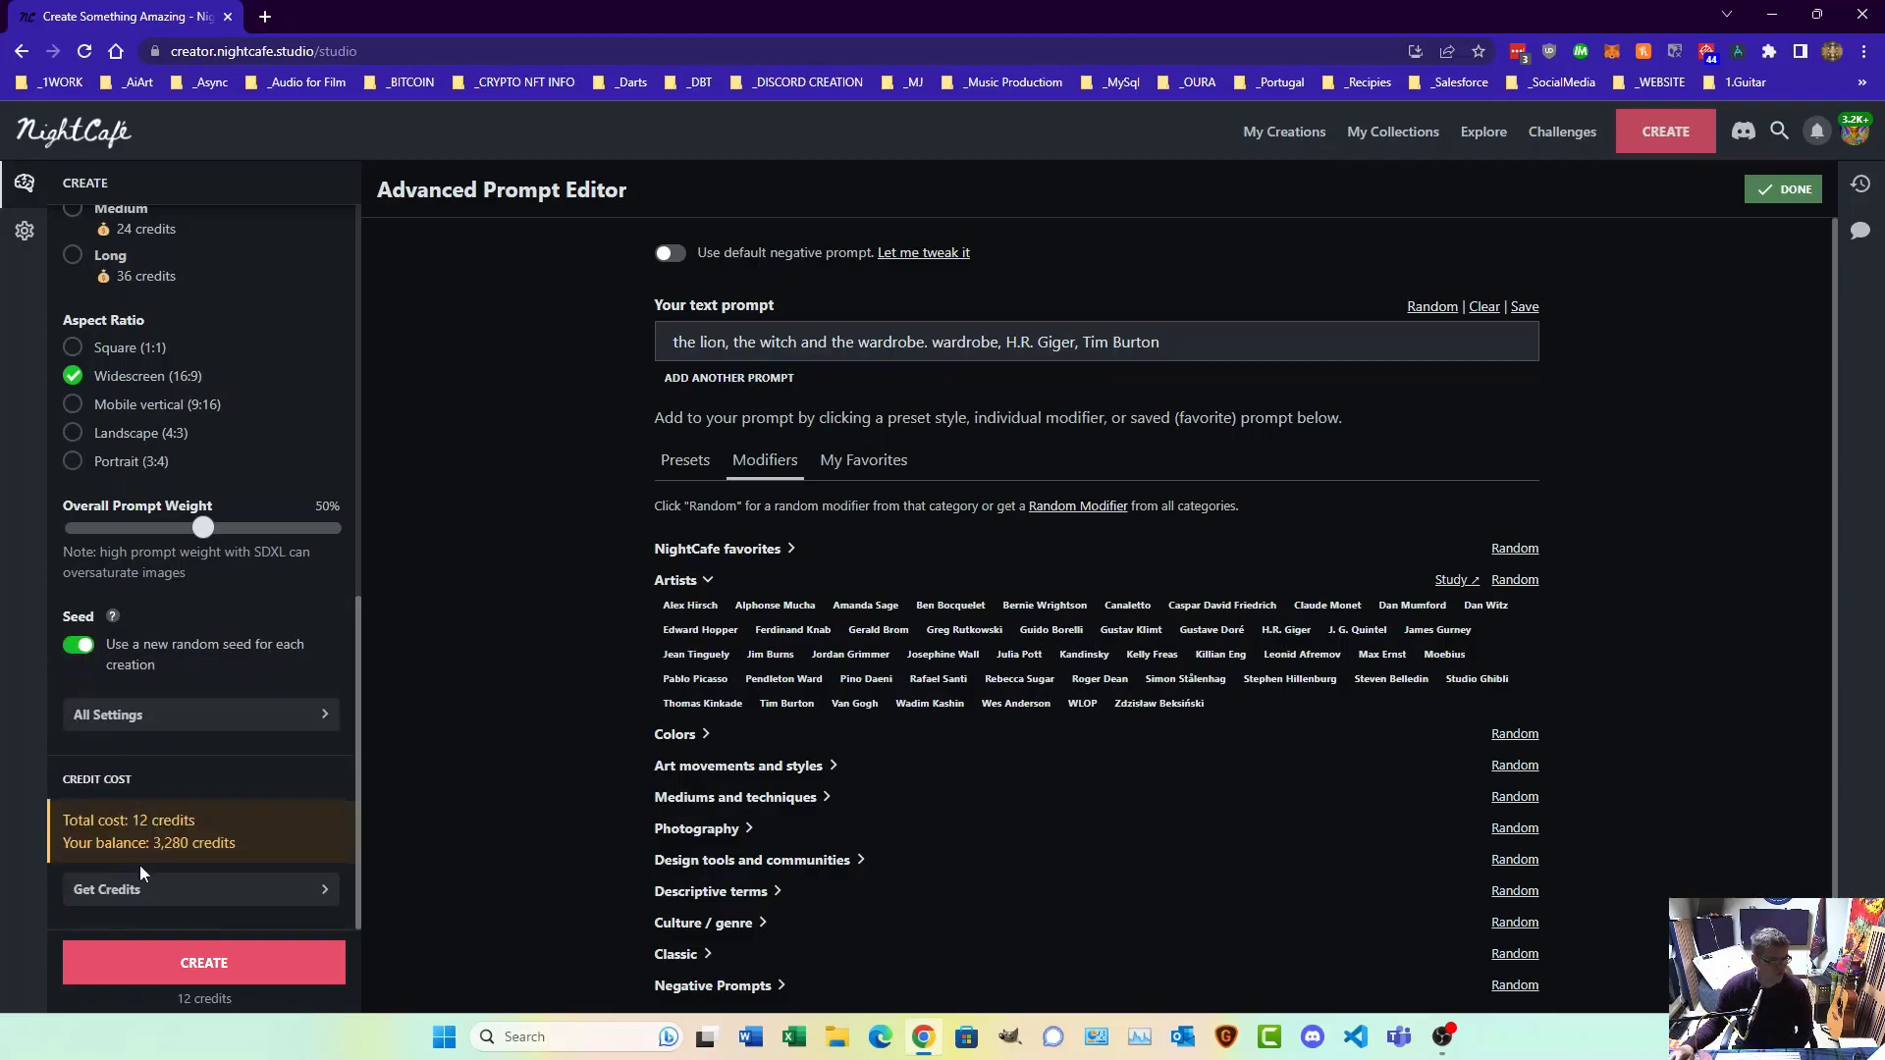
{"action": "left_click", "coordinate": [181, 967]}
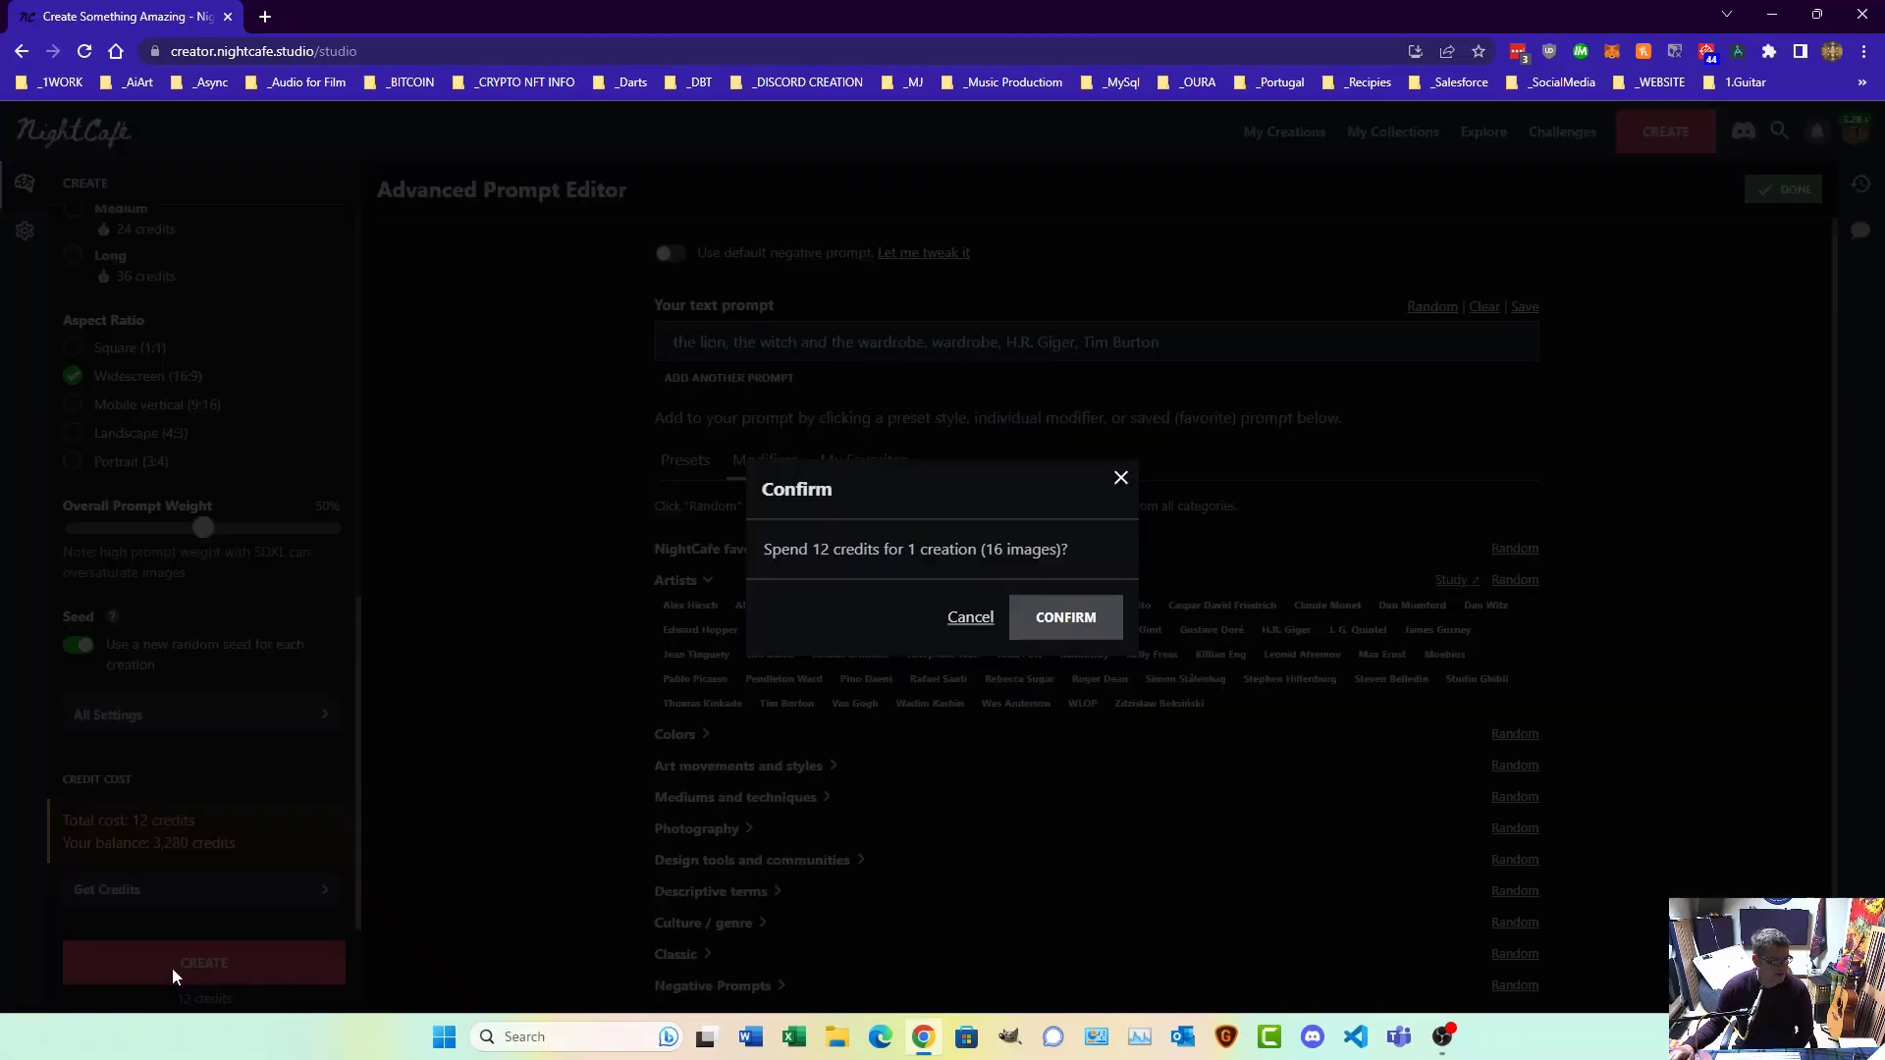
{"action": "left_click", "coordinate": [1080, 629]}
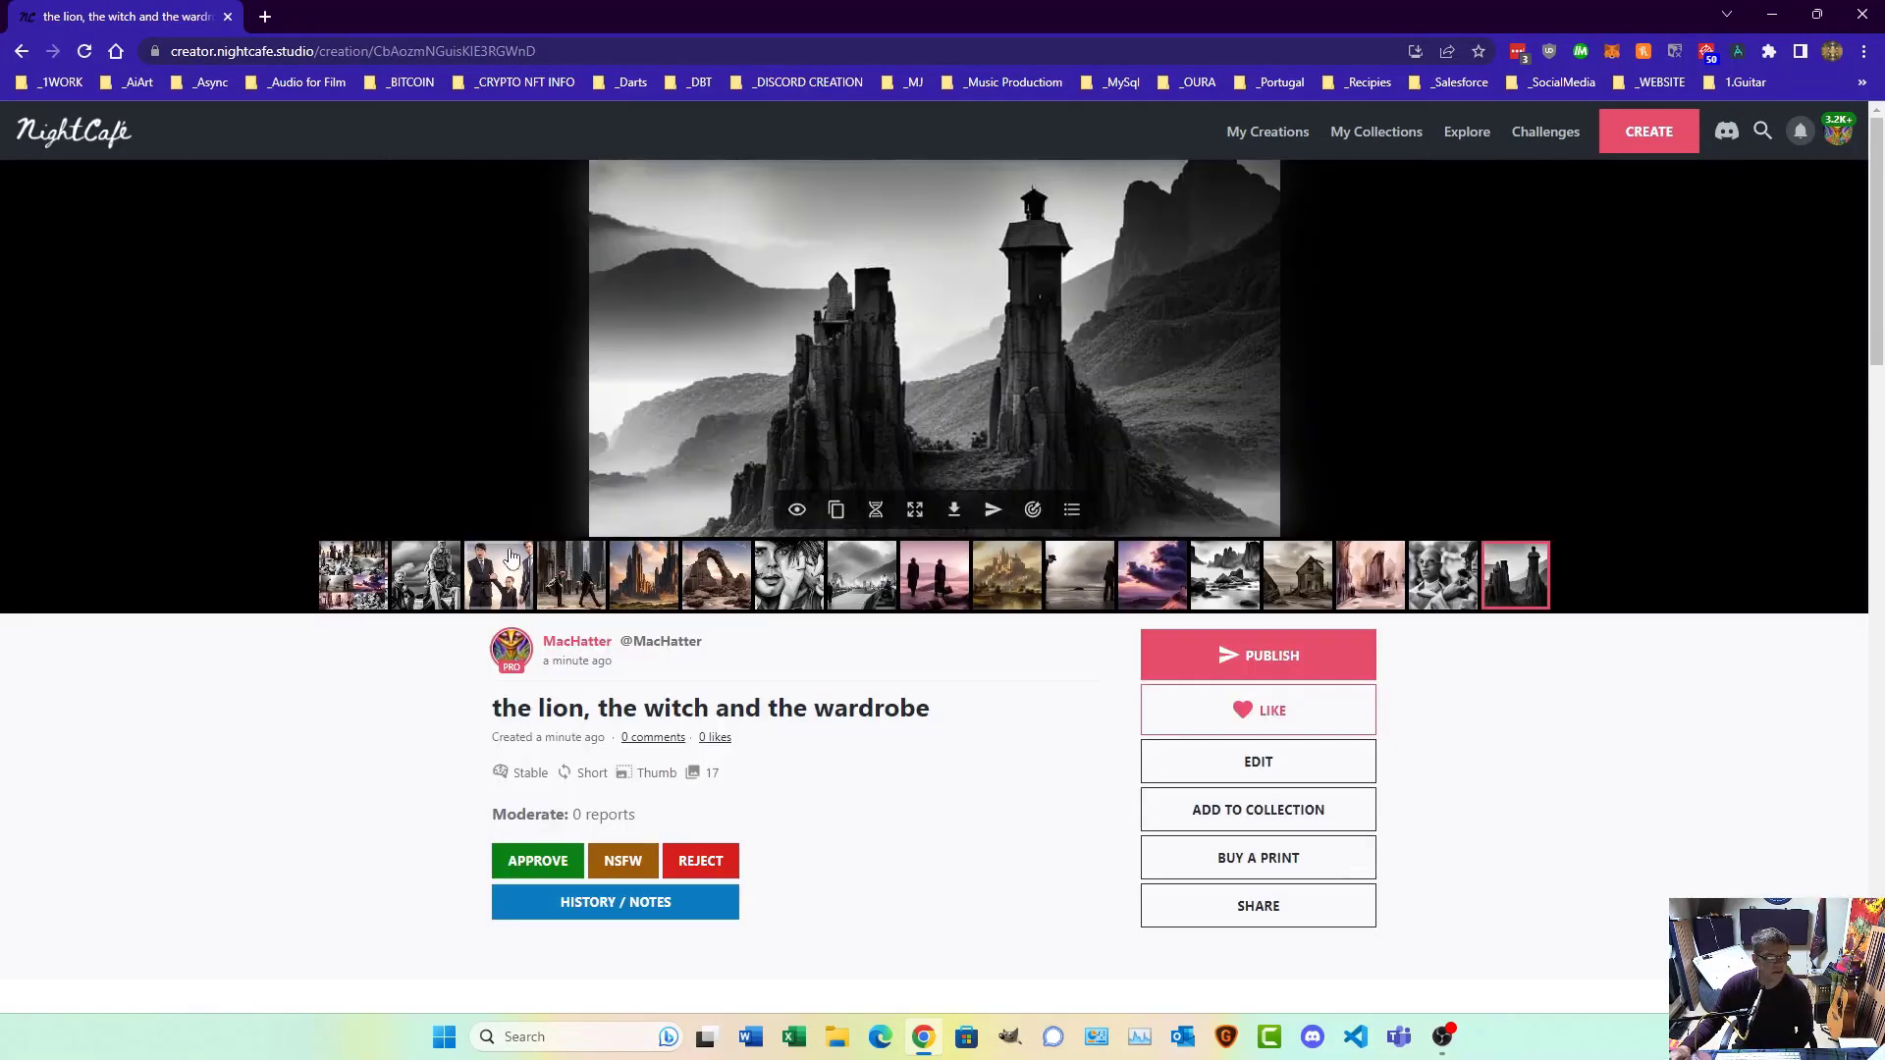
Step: Open the finished wardrobe creation and view images 7 and 16, the grid, and the snowy wardrobe image
{"action": "left_click", "coordinate": [1265, 134]}
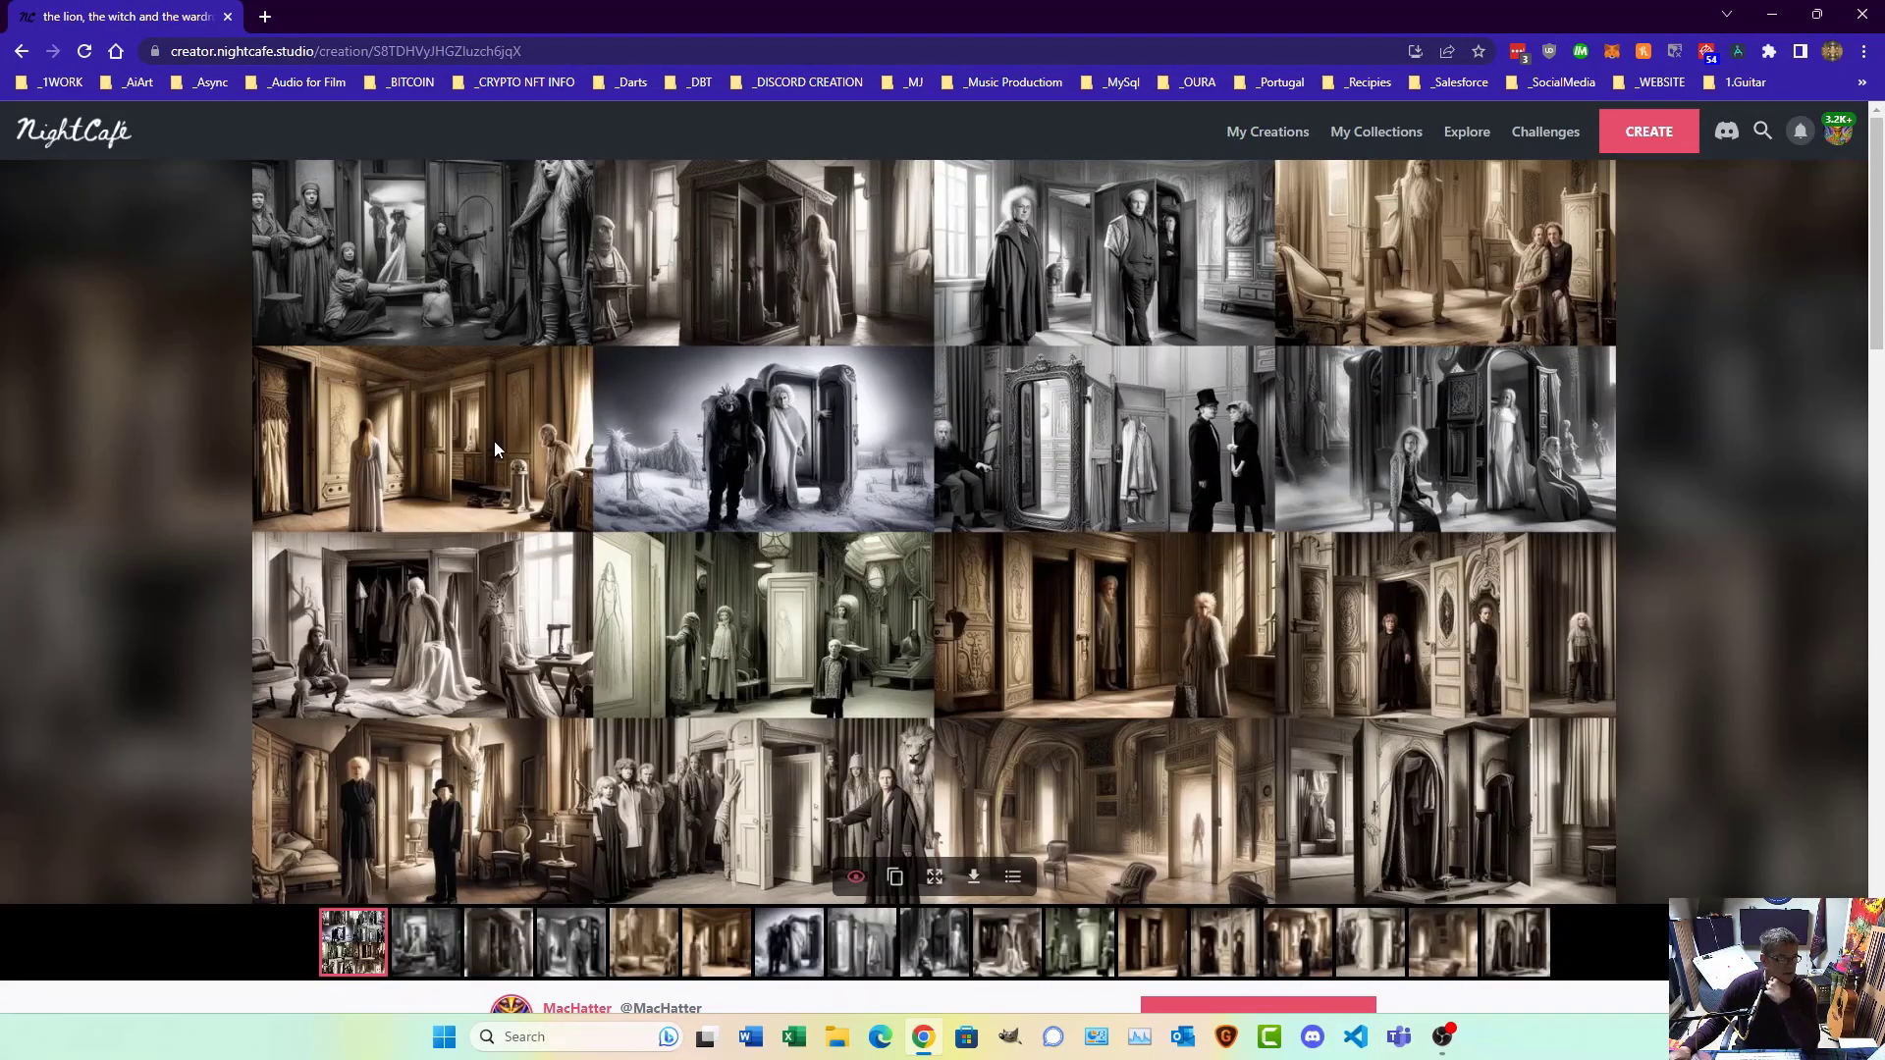
{"action": "left_click", "coordinate": [339, 414]}
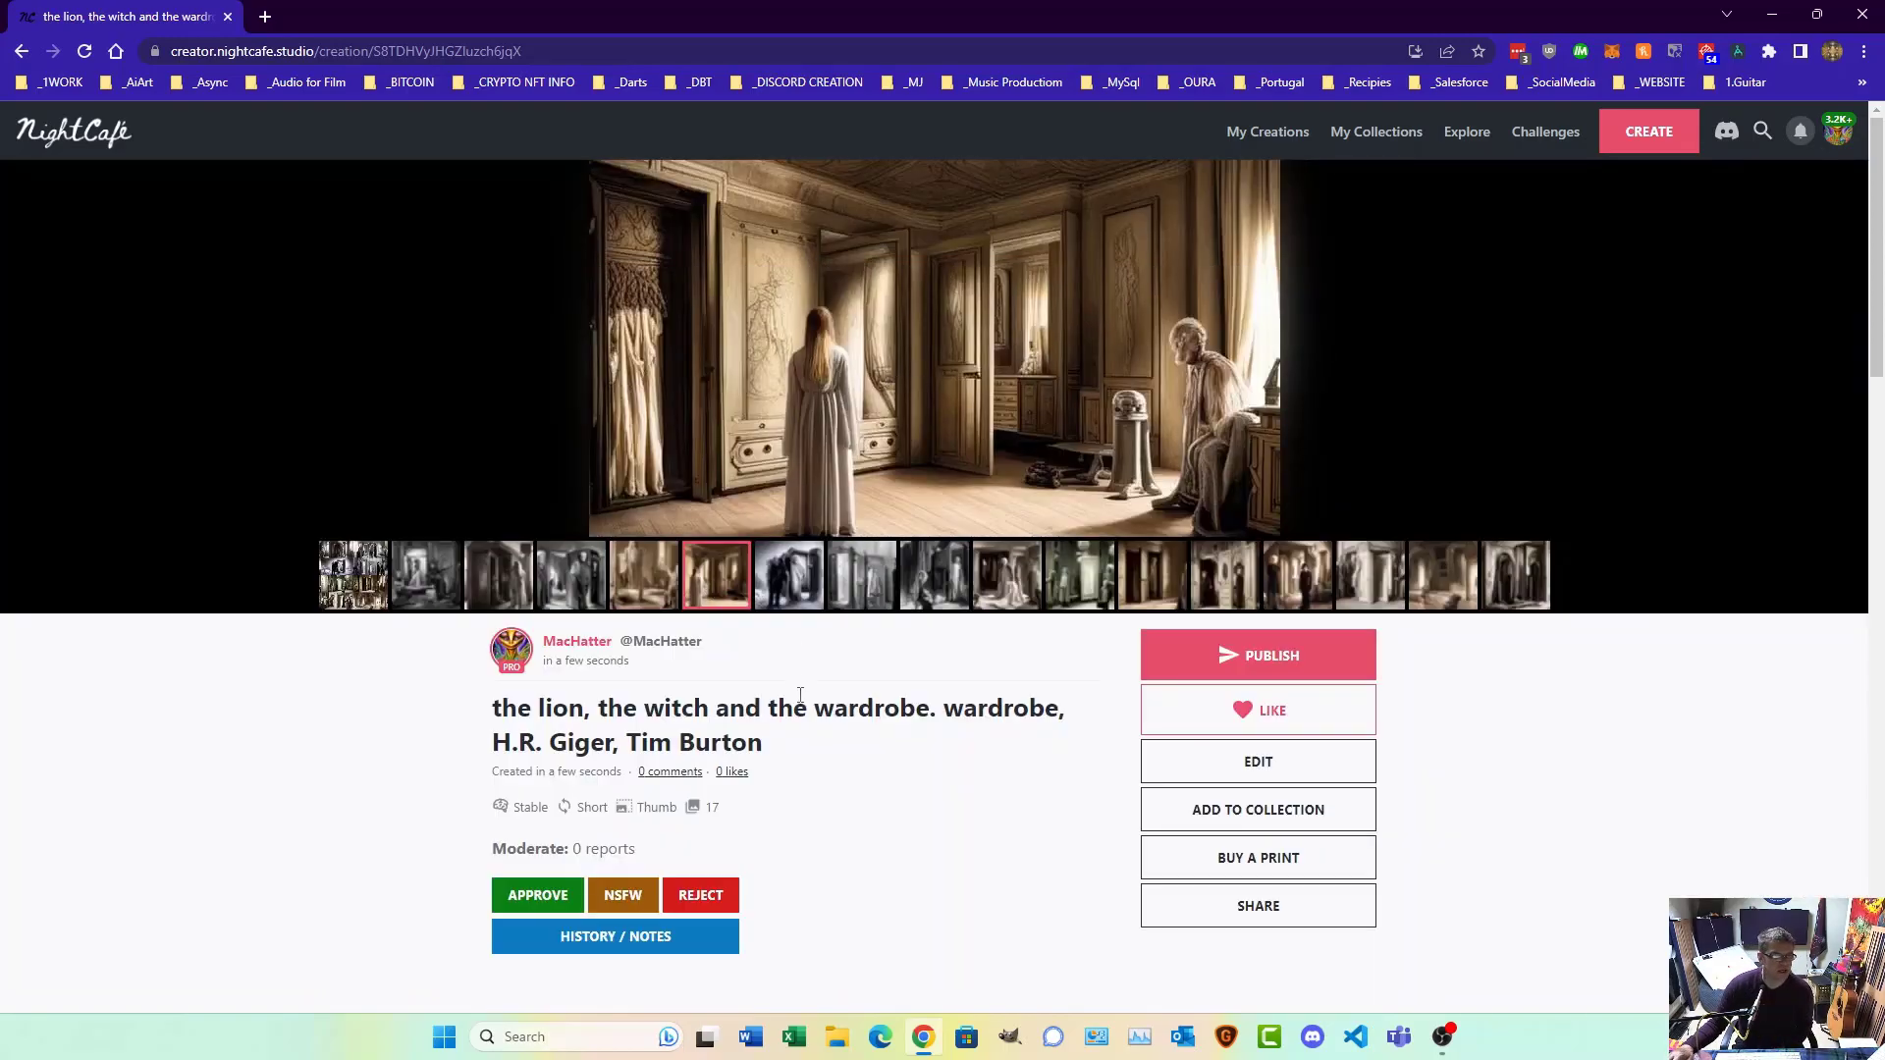
{"action": "left_click", "coordinate": [814, 589]}
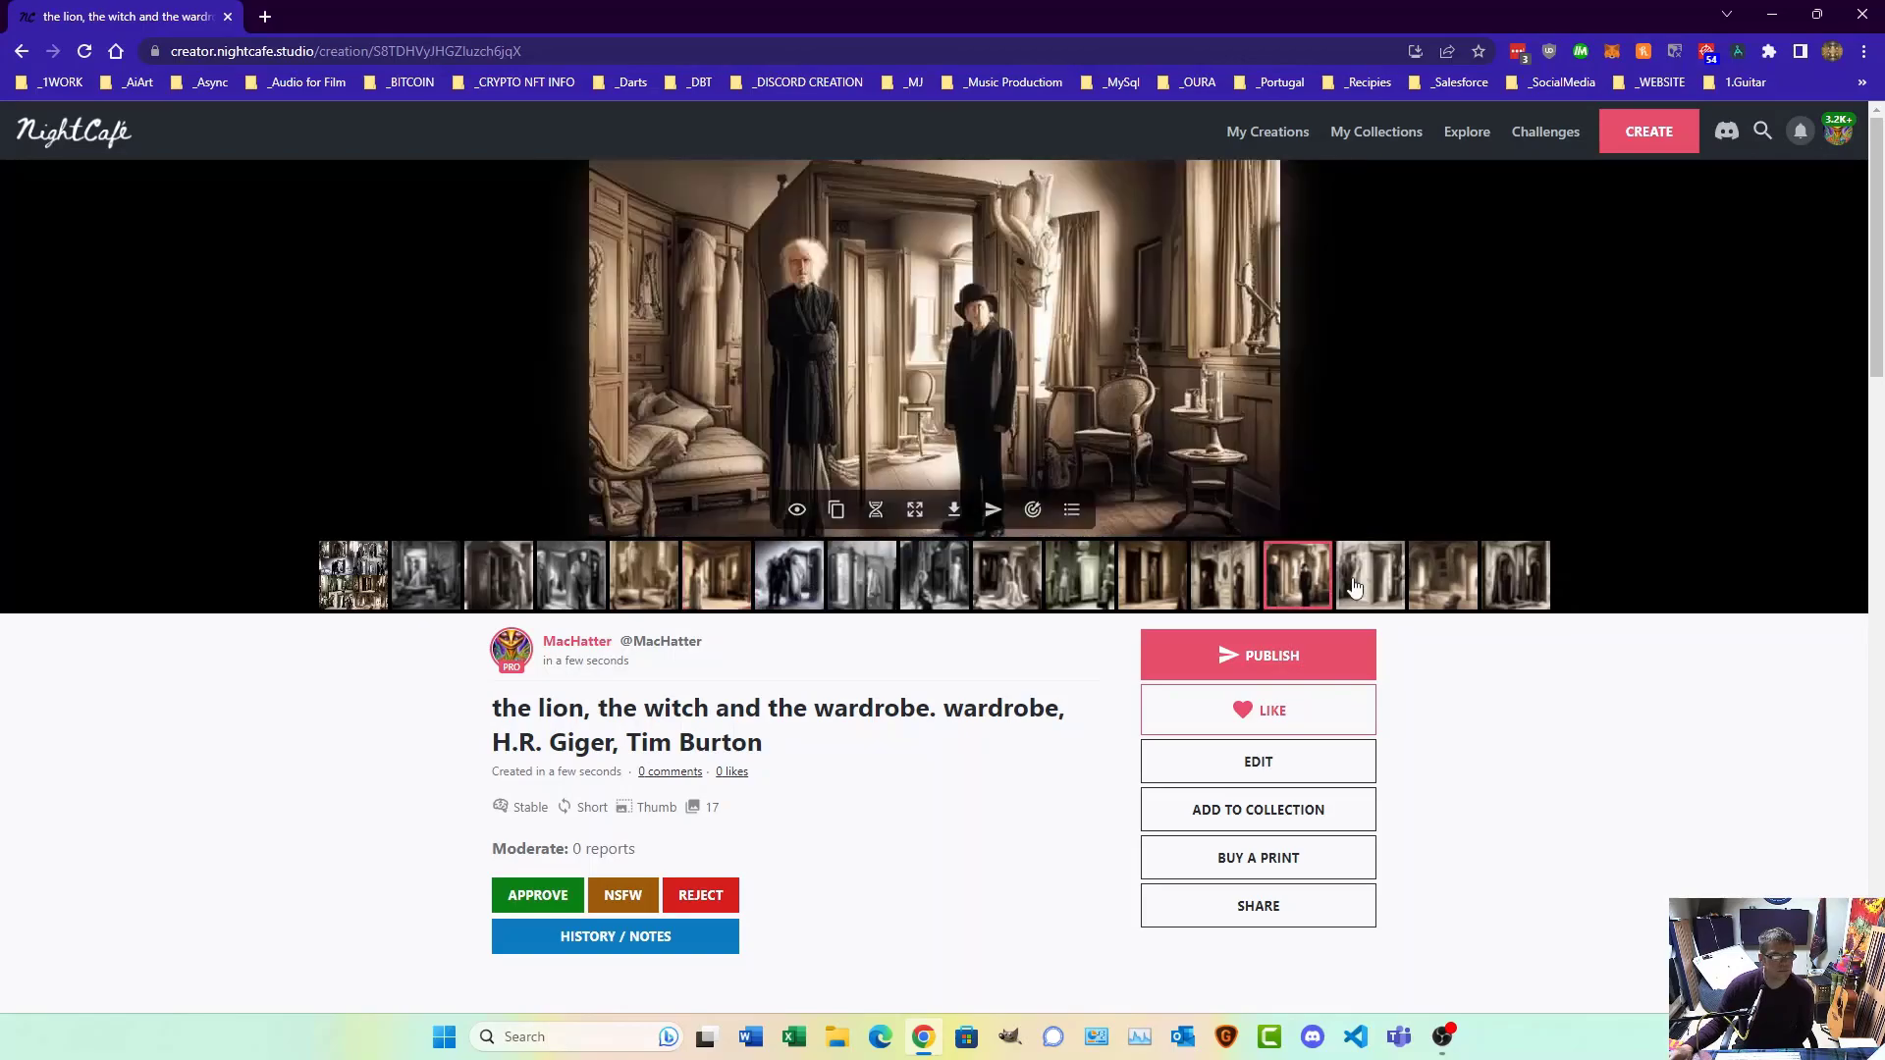
{"action": "left_click", "coordinate": [1437, 589]}
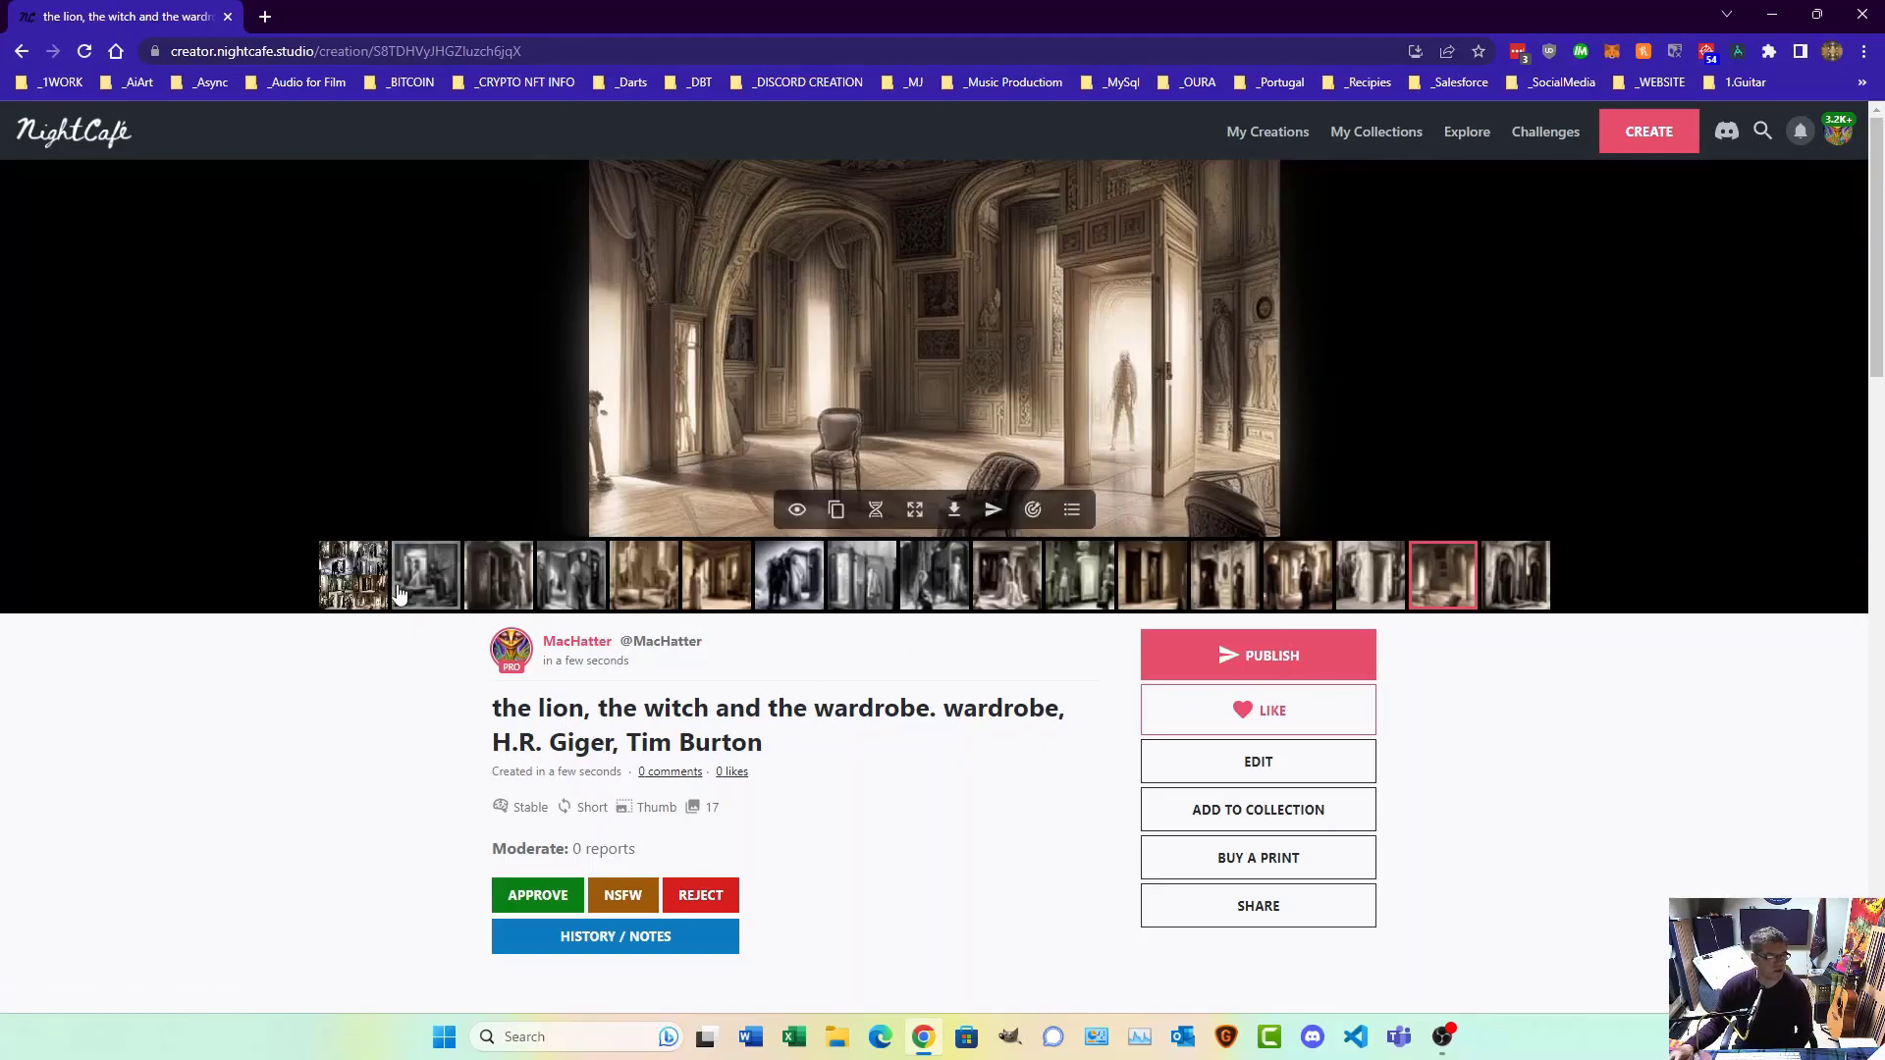
{"action": "left_click", "coordinate": [355, 578]}
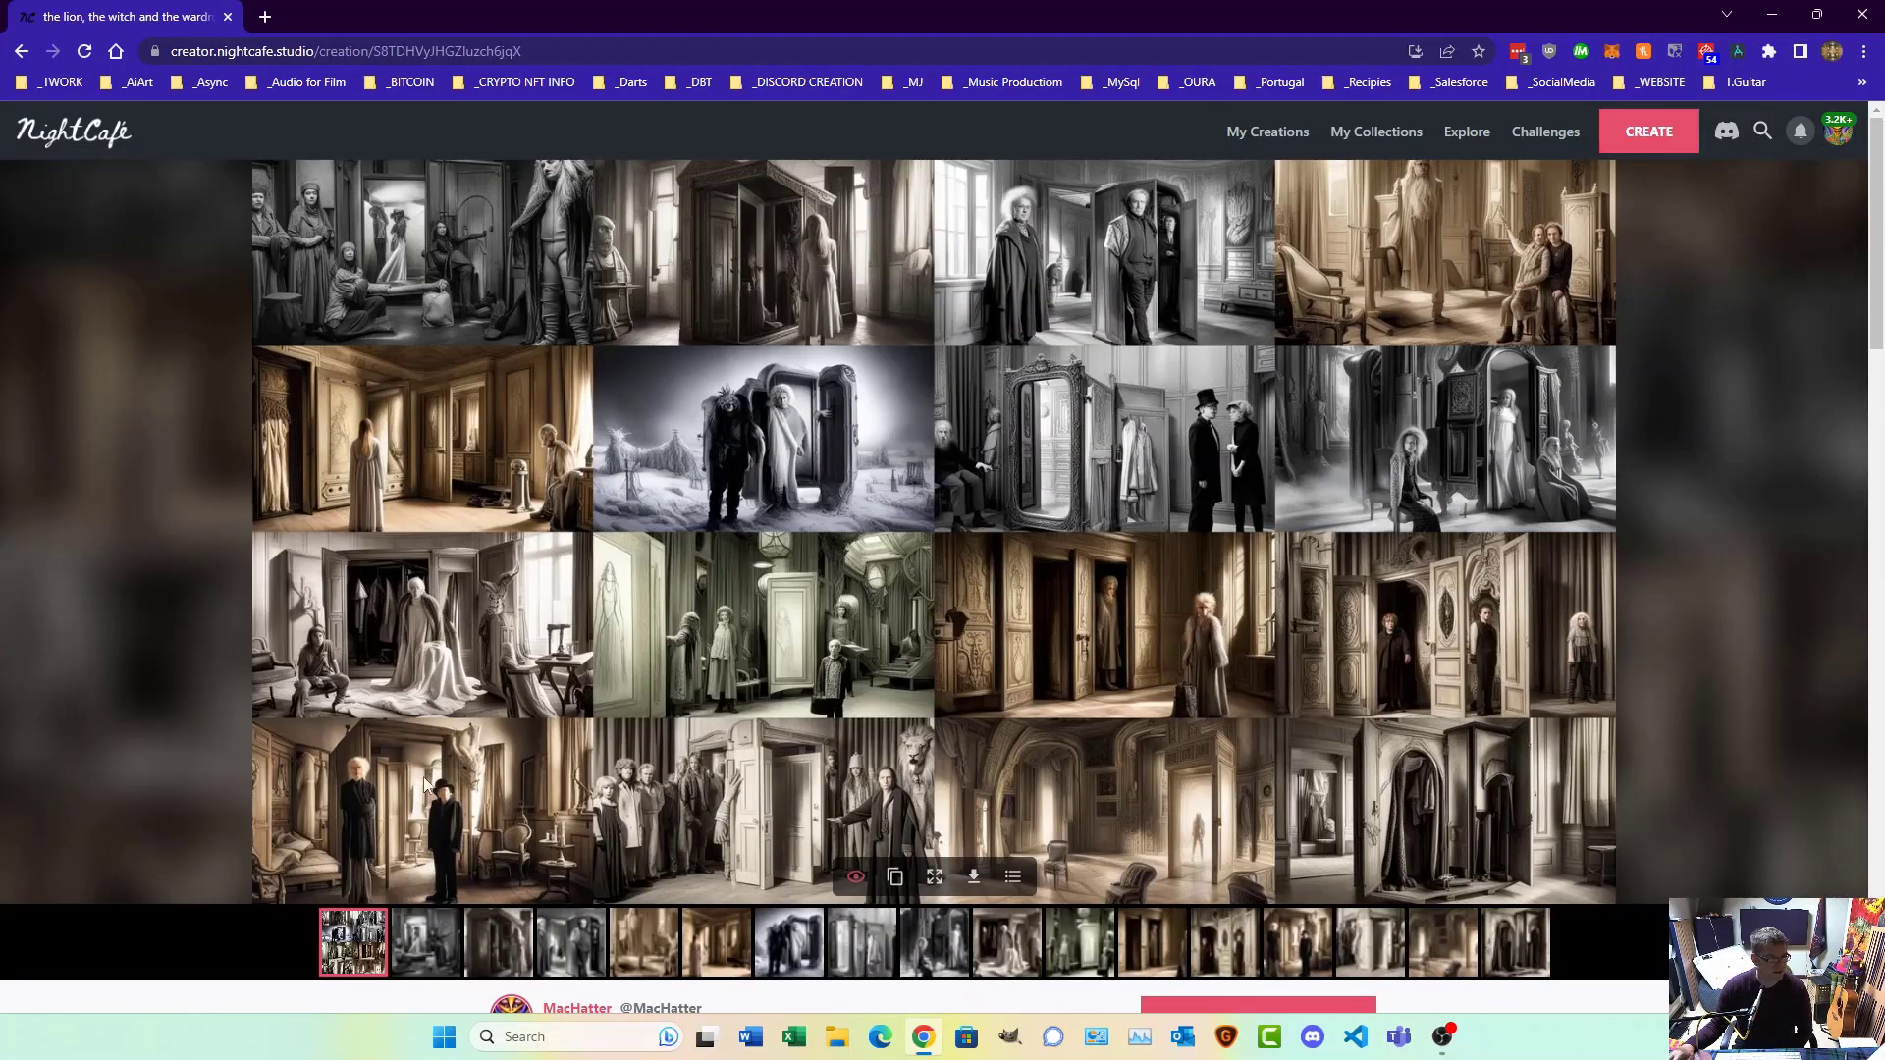
{"action": "left_click", "coordinate": [797, 945]}
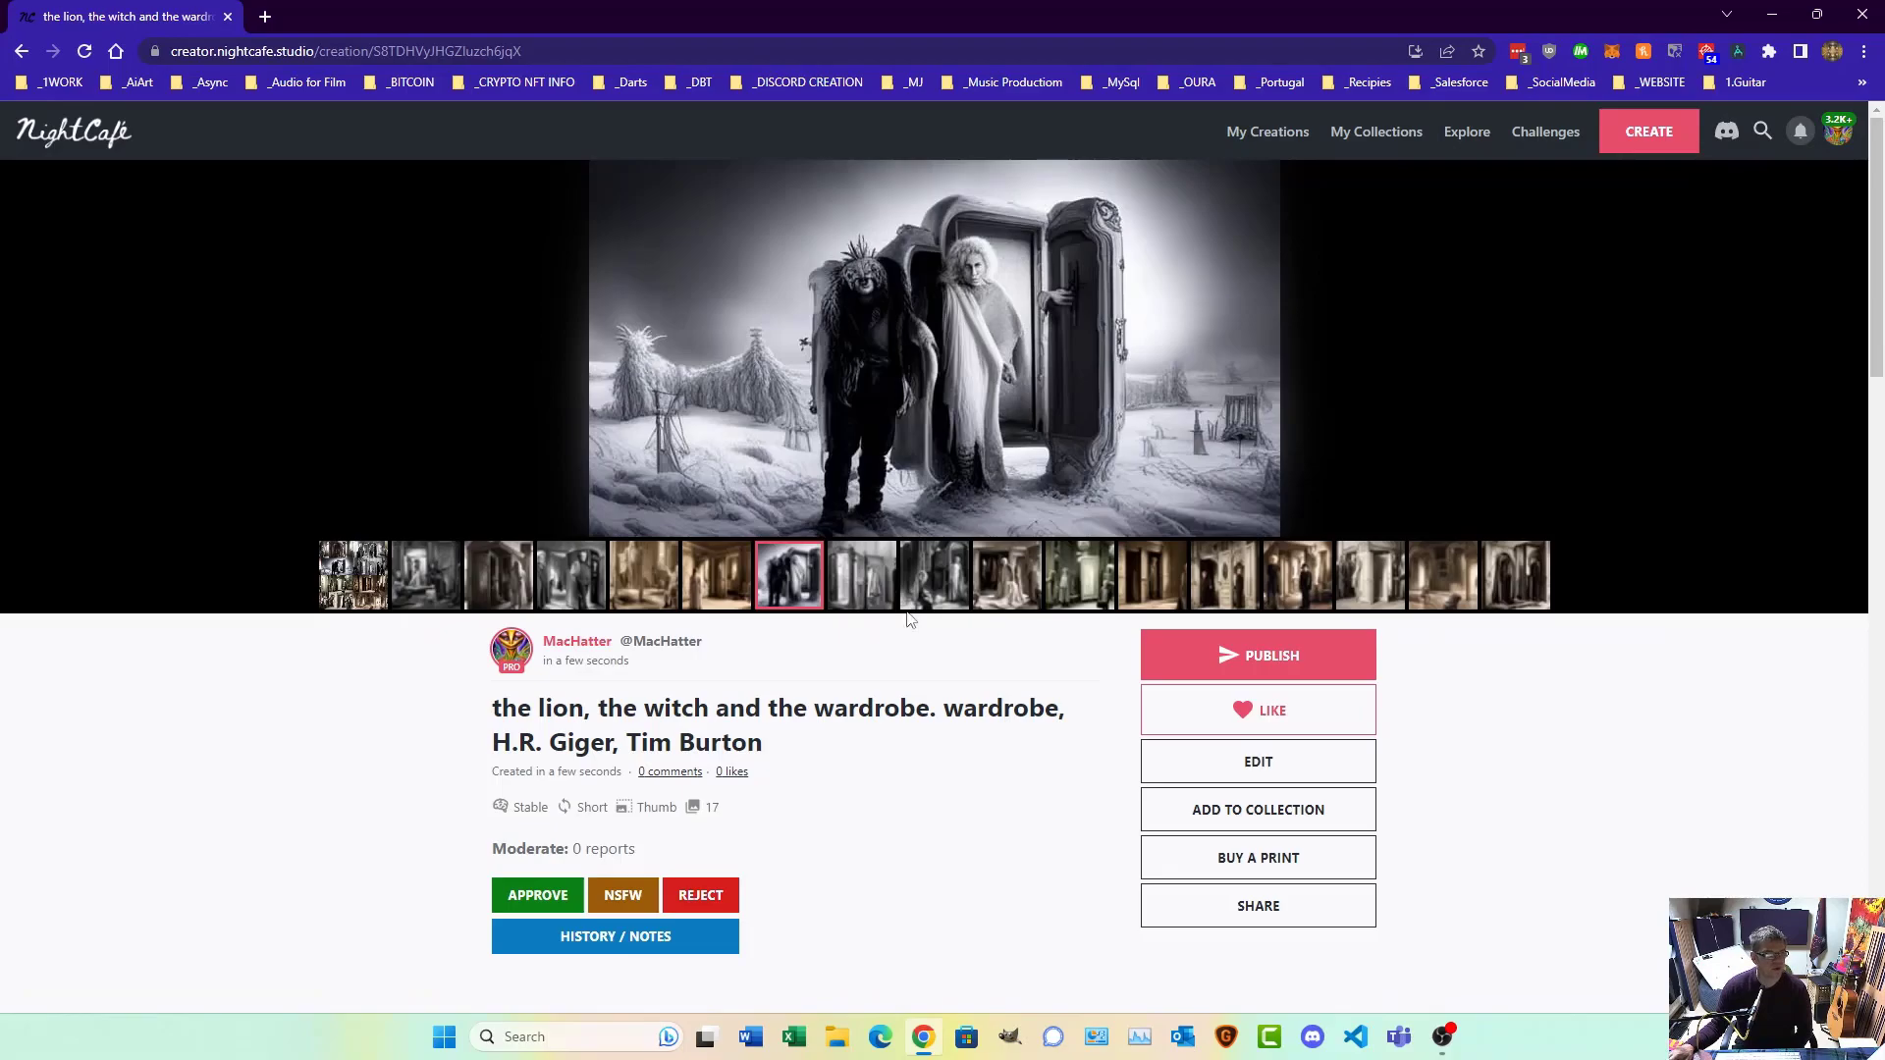
Step: Visit My Creations, then return to the Create page with this creation's settings
{"action": "left_click", "coordinate": [1291, 144]}
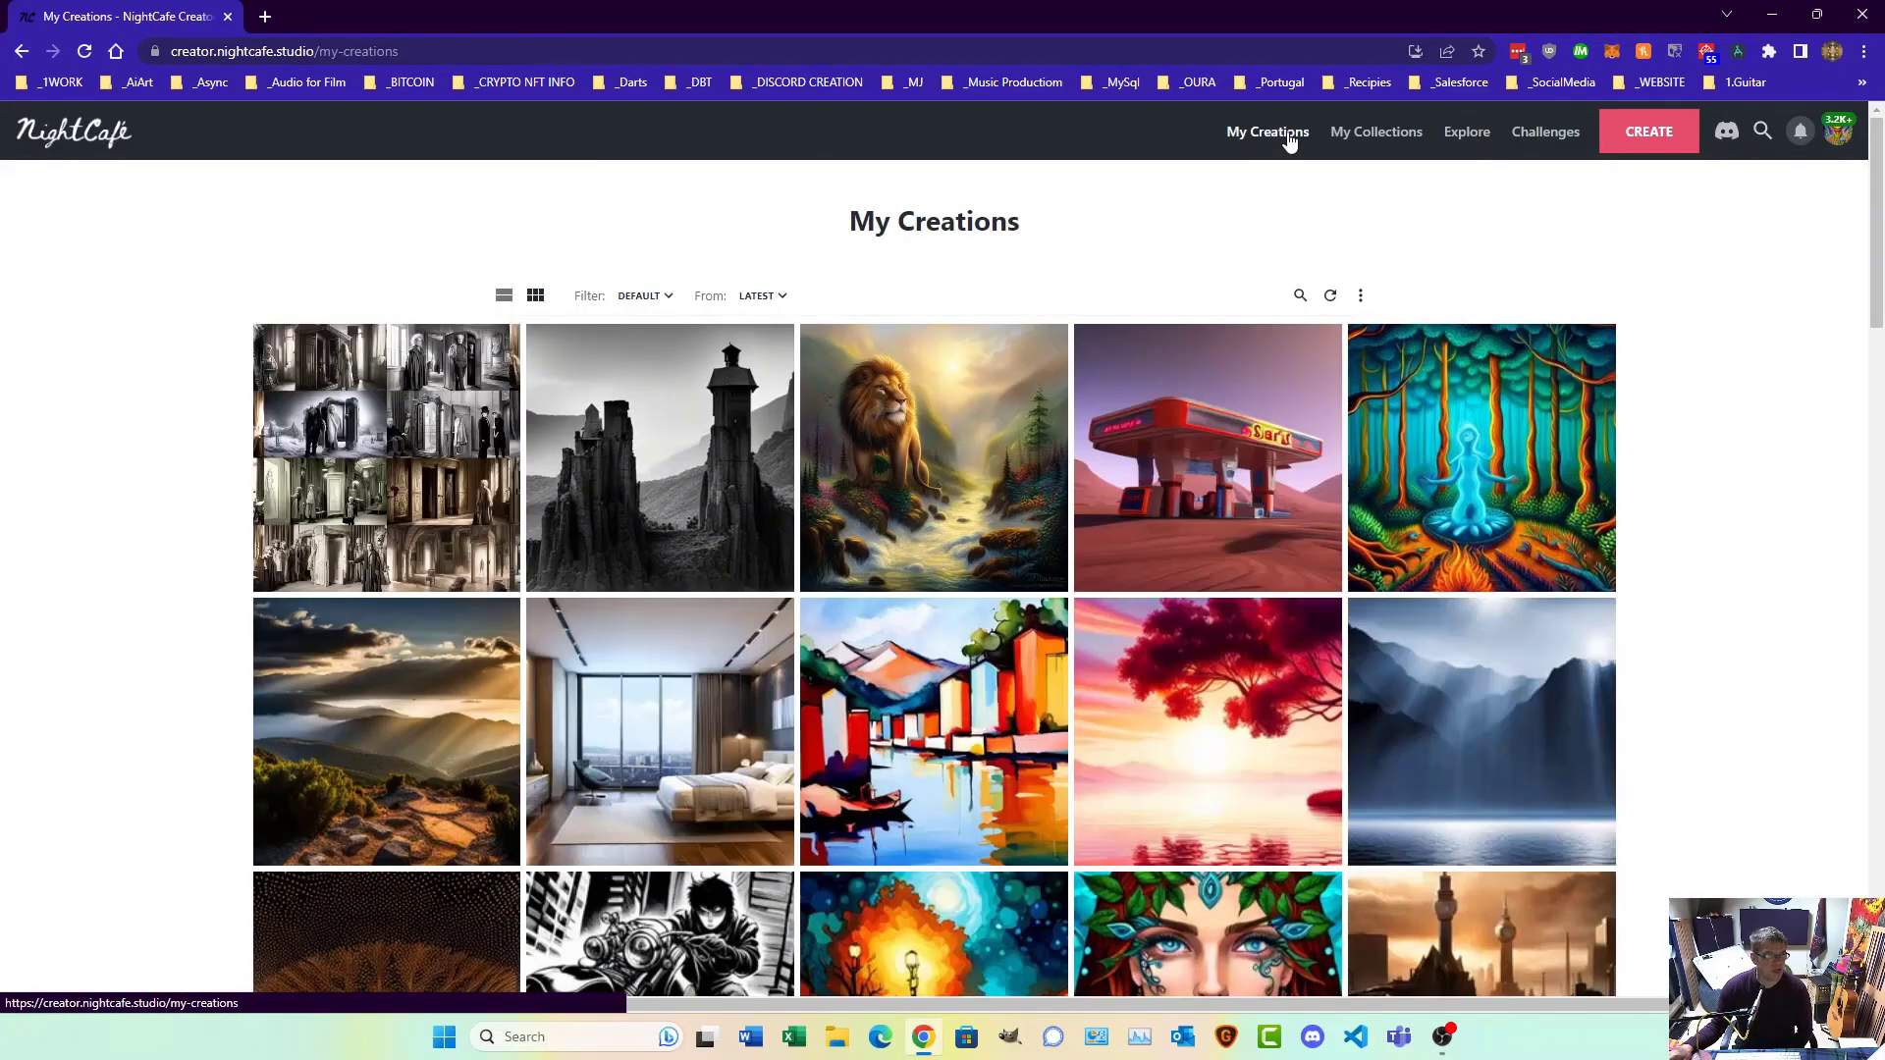
{"action": "left_click", "coordinate": [1650, 132]}
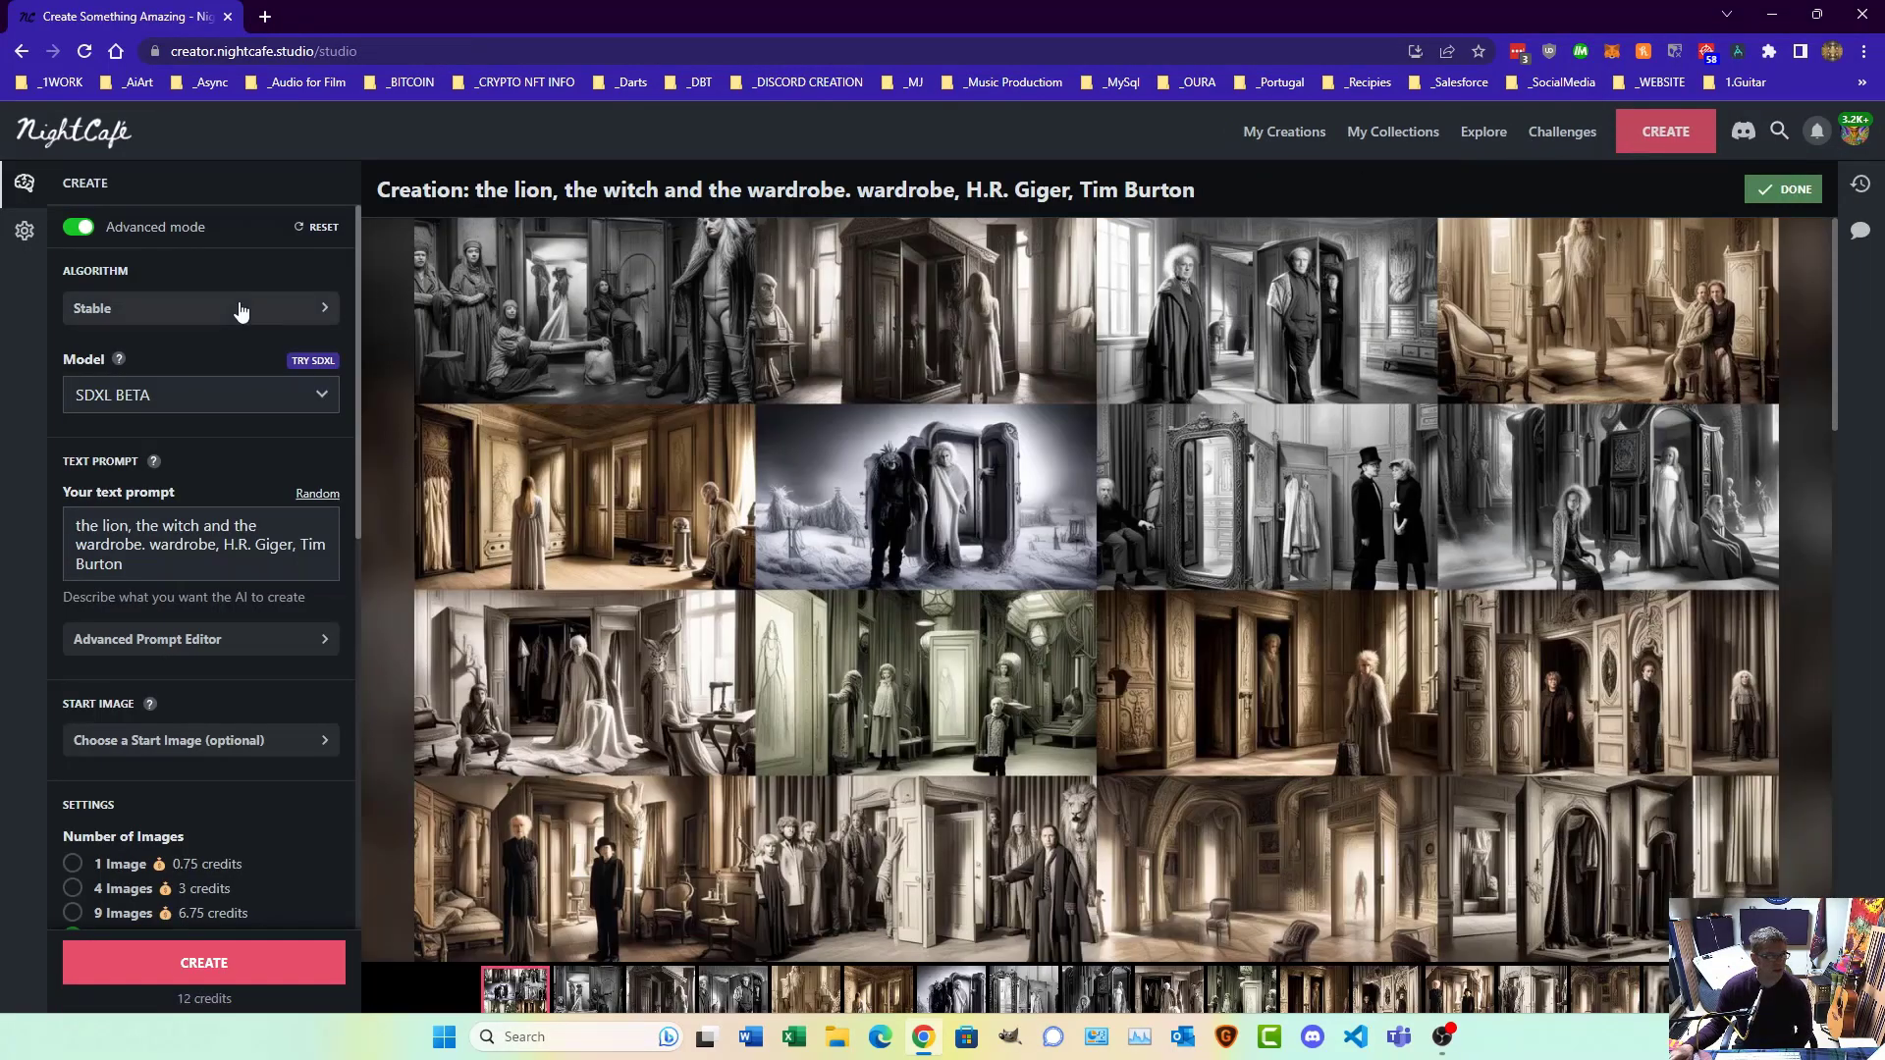
{"action": "scroll", "coordinate": [251, 473], "scroll_direction": "down", "scroll_amount": 8}
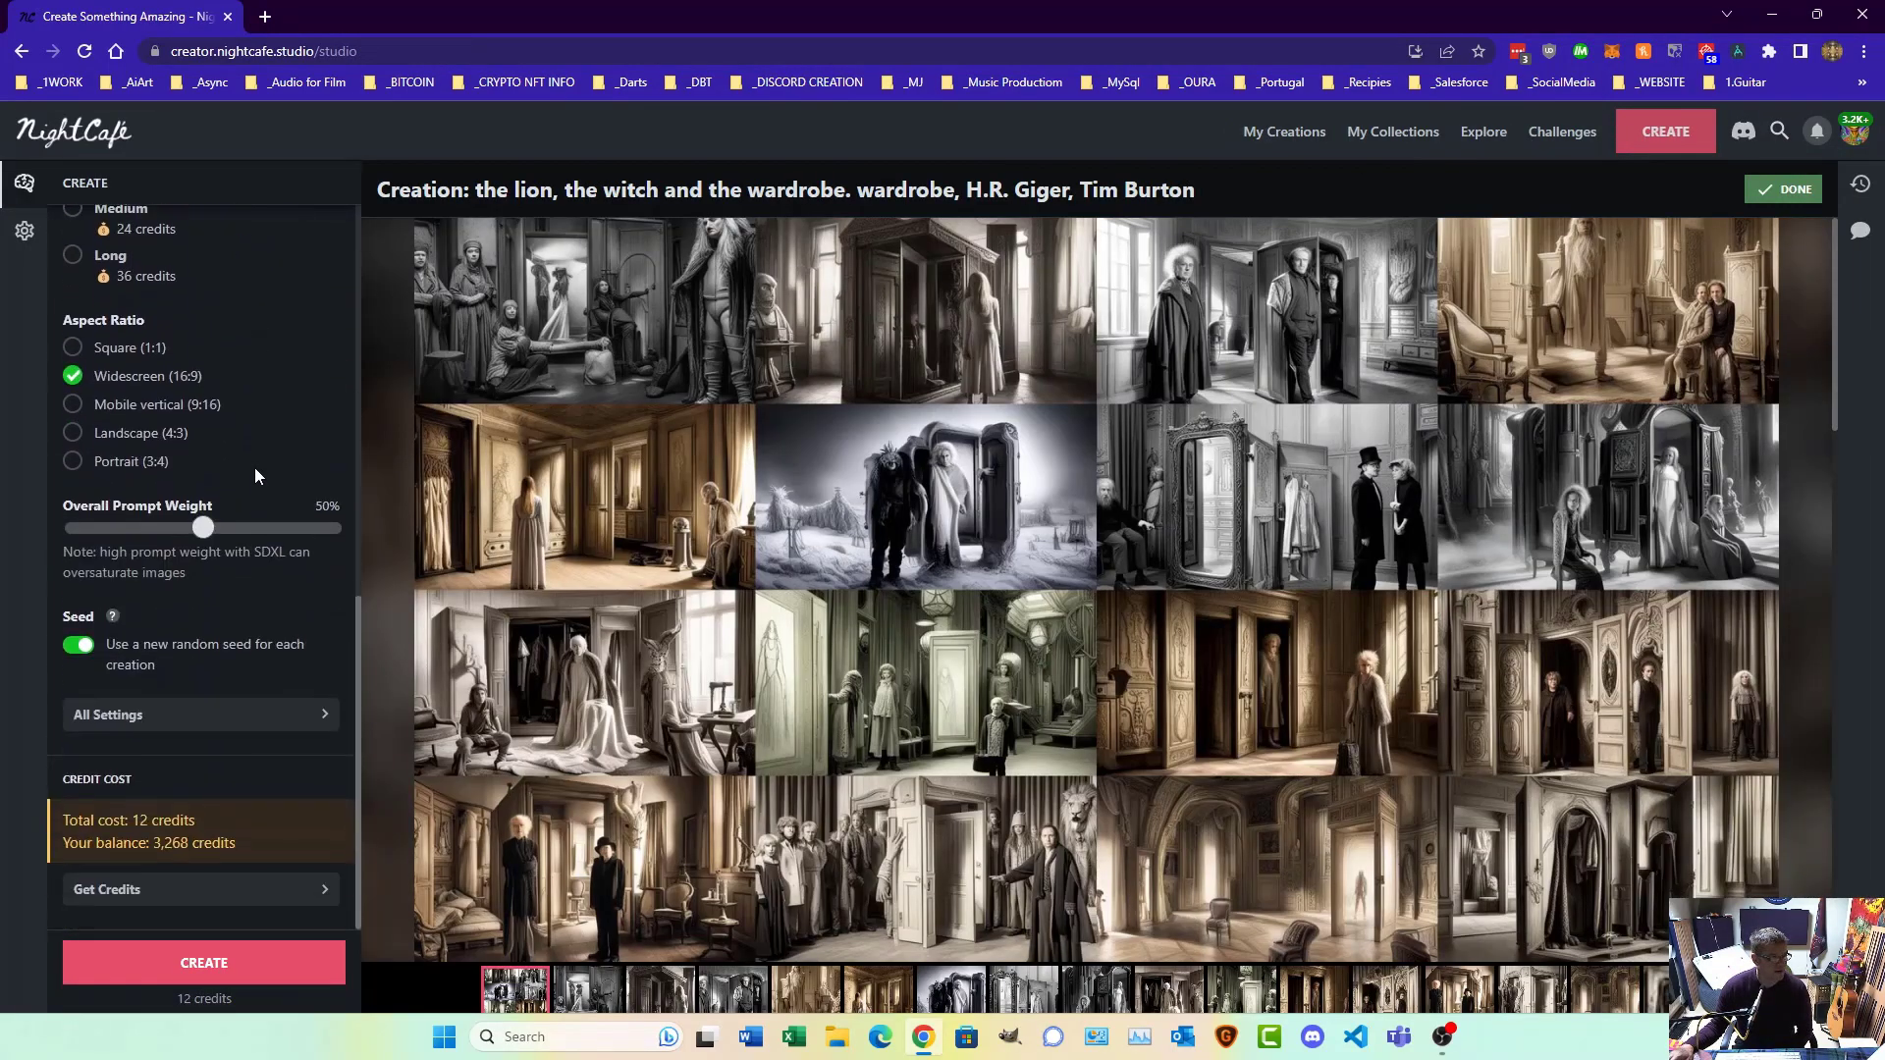
{"action": "scroll", "coordinate": [255, 473], "scroll_direction": "up", "scroll_amount": 8}
{"action": "scroll", "coordinate": [255, 468], "scroll_direction": "down", "scroll_amount": 8}
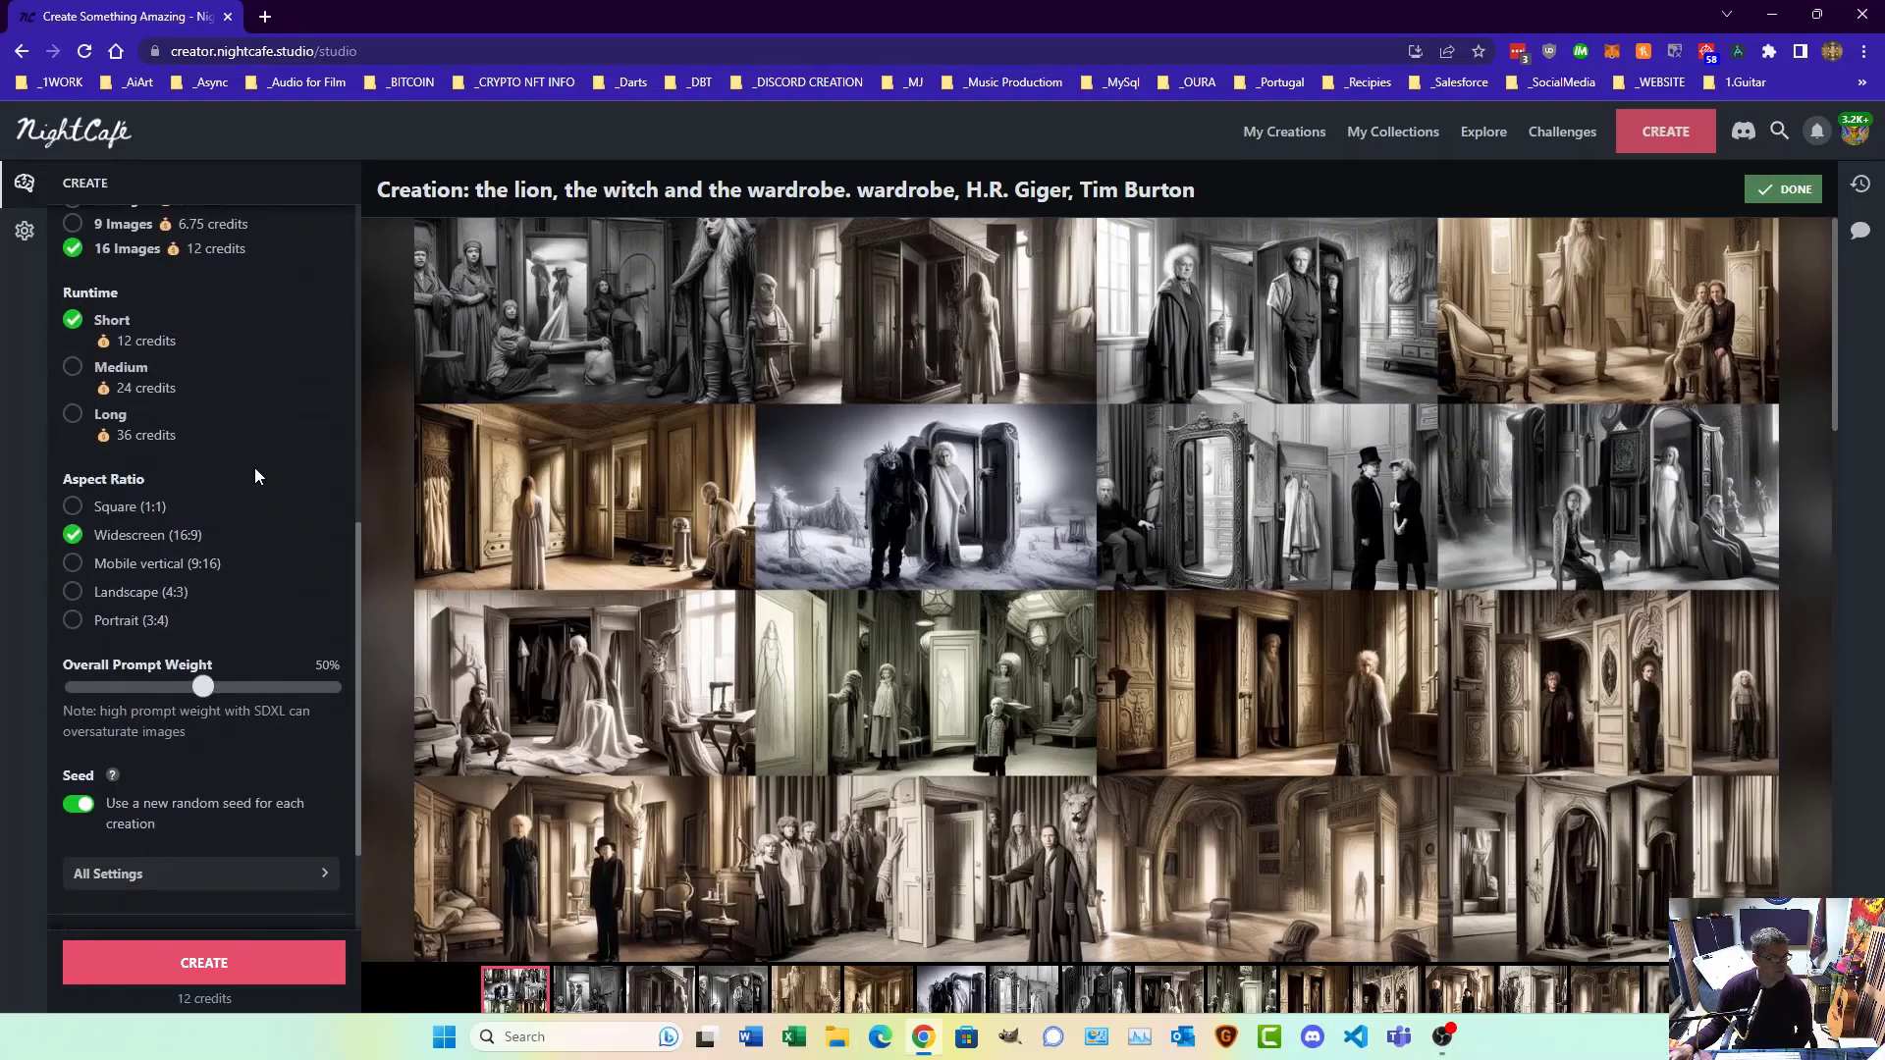
{"action": "scroll", "coordinate": [256, 467], "scroll_direction": "up", "scroll_amount": 8}
{"action": "scroll", "coordinate": [255, 468], "scroll_direction": "down", "scroll_amount": 5}
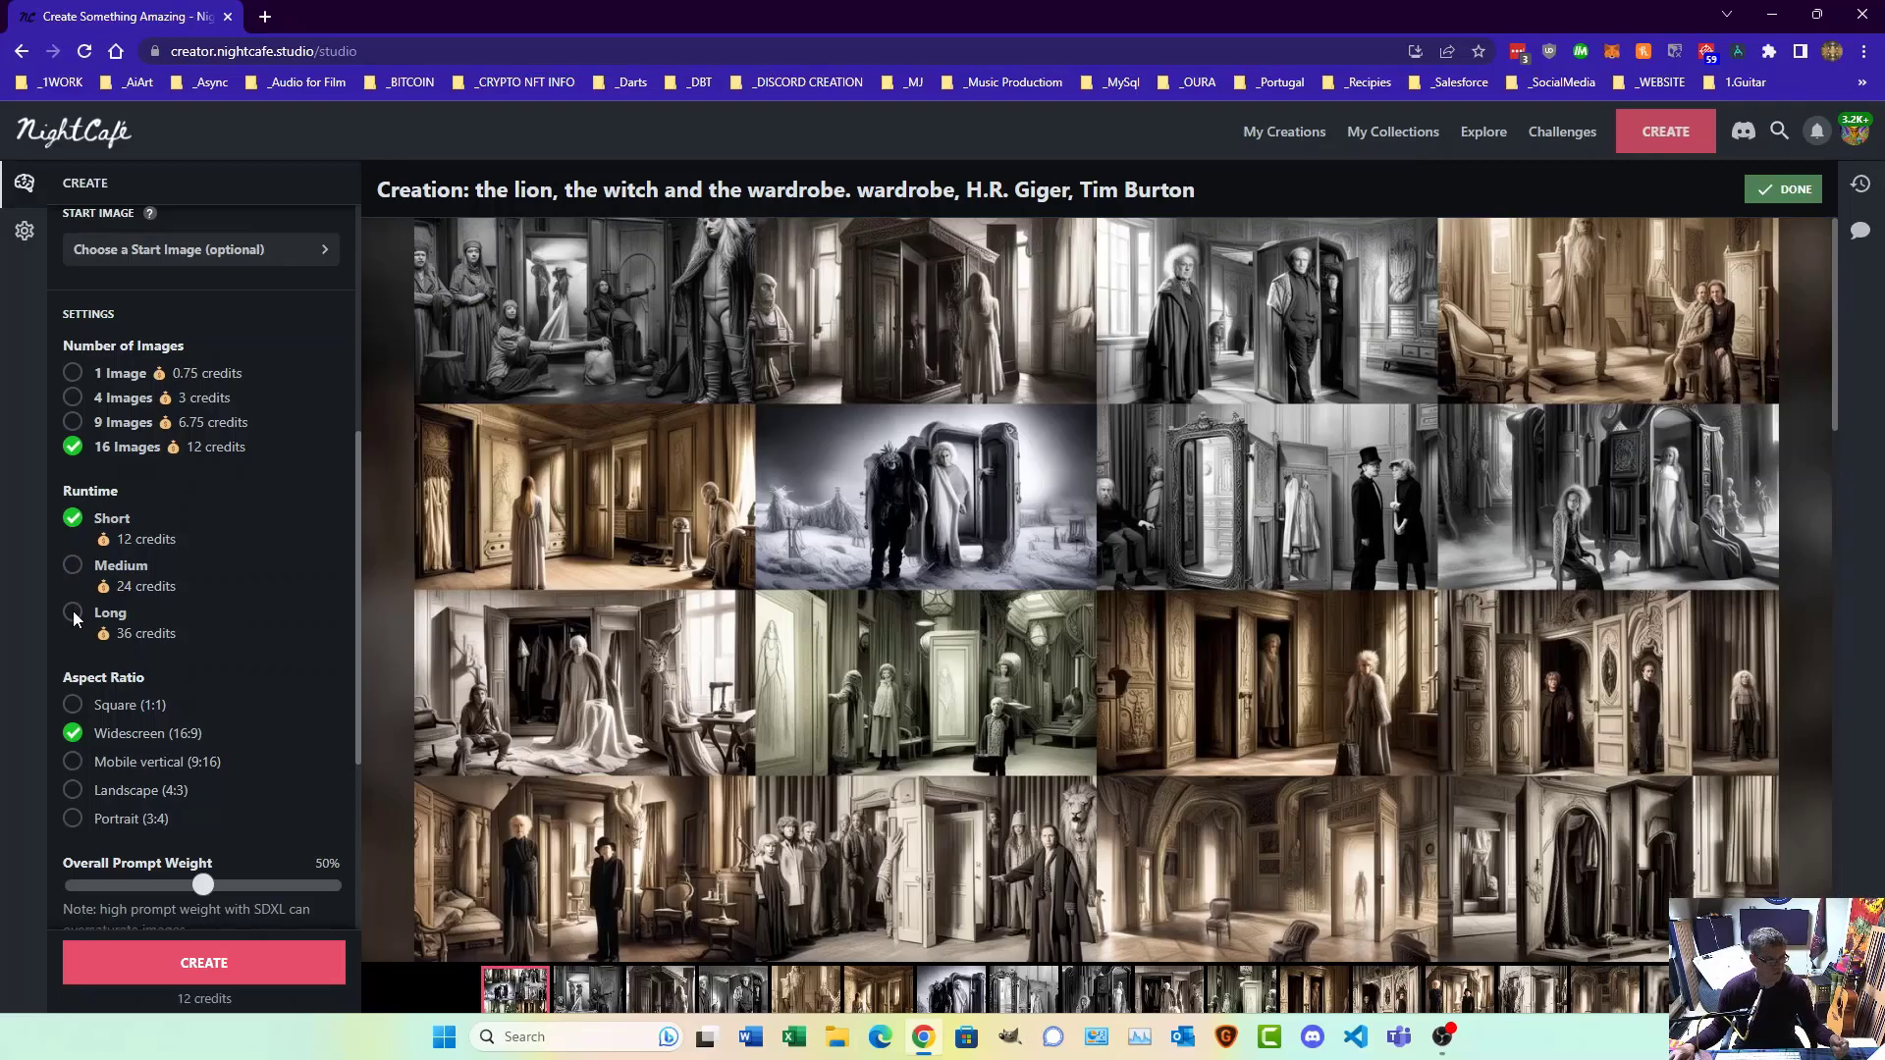
Step: Set the runtime to Medium and drag the Overall Prompt Weight slider to 80%
{"action": "left_click", "coordinate": [76, 566]}
{"action": "scroll", "coordinate": [269, 723], "scroll_direction": "down", "scroll_amount": 3}
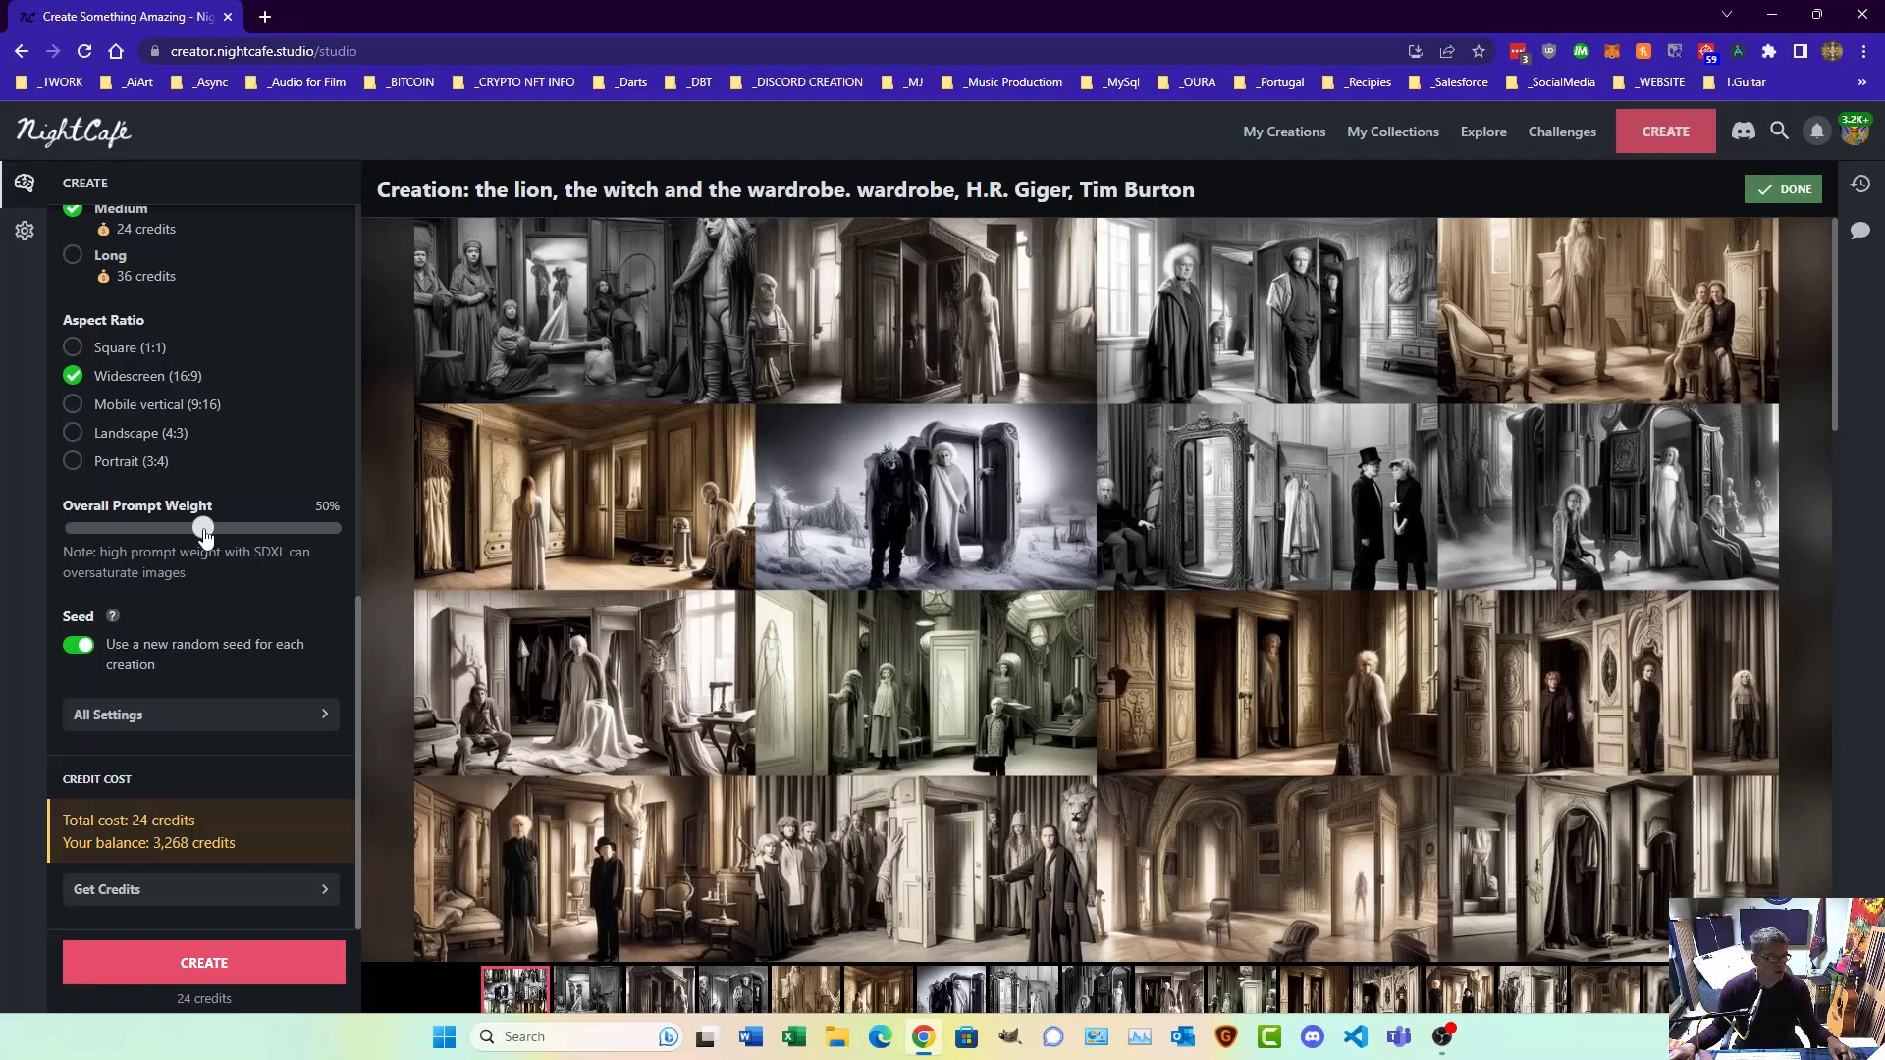
{"action": "scroll", "coordinate": [187, 538], "scroll_direction": "up", "scroll_amount": 7}
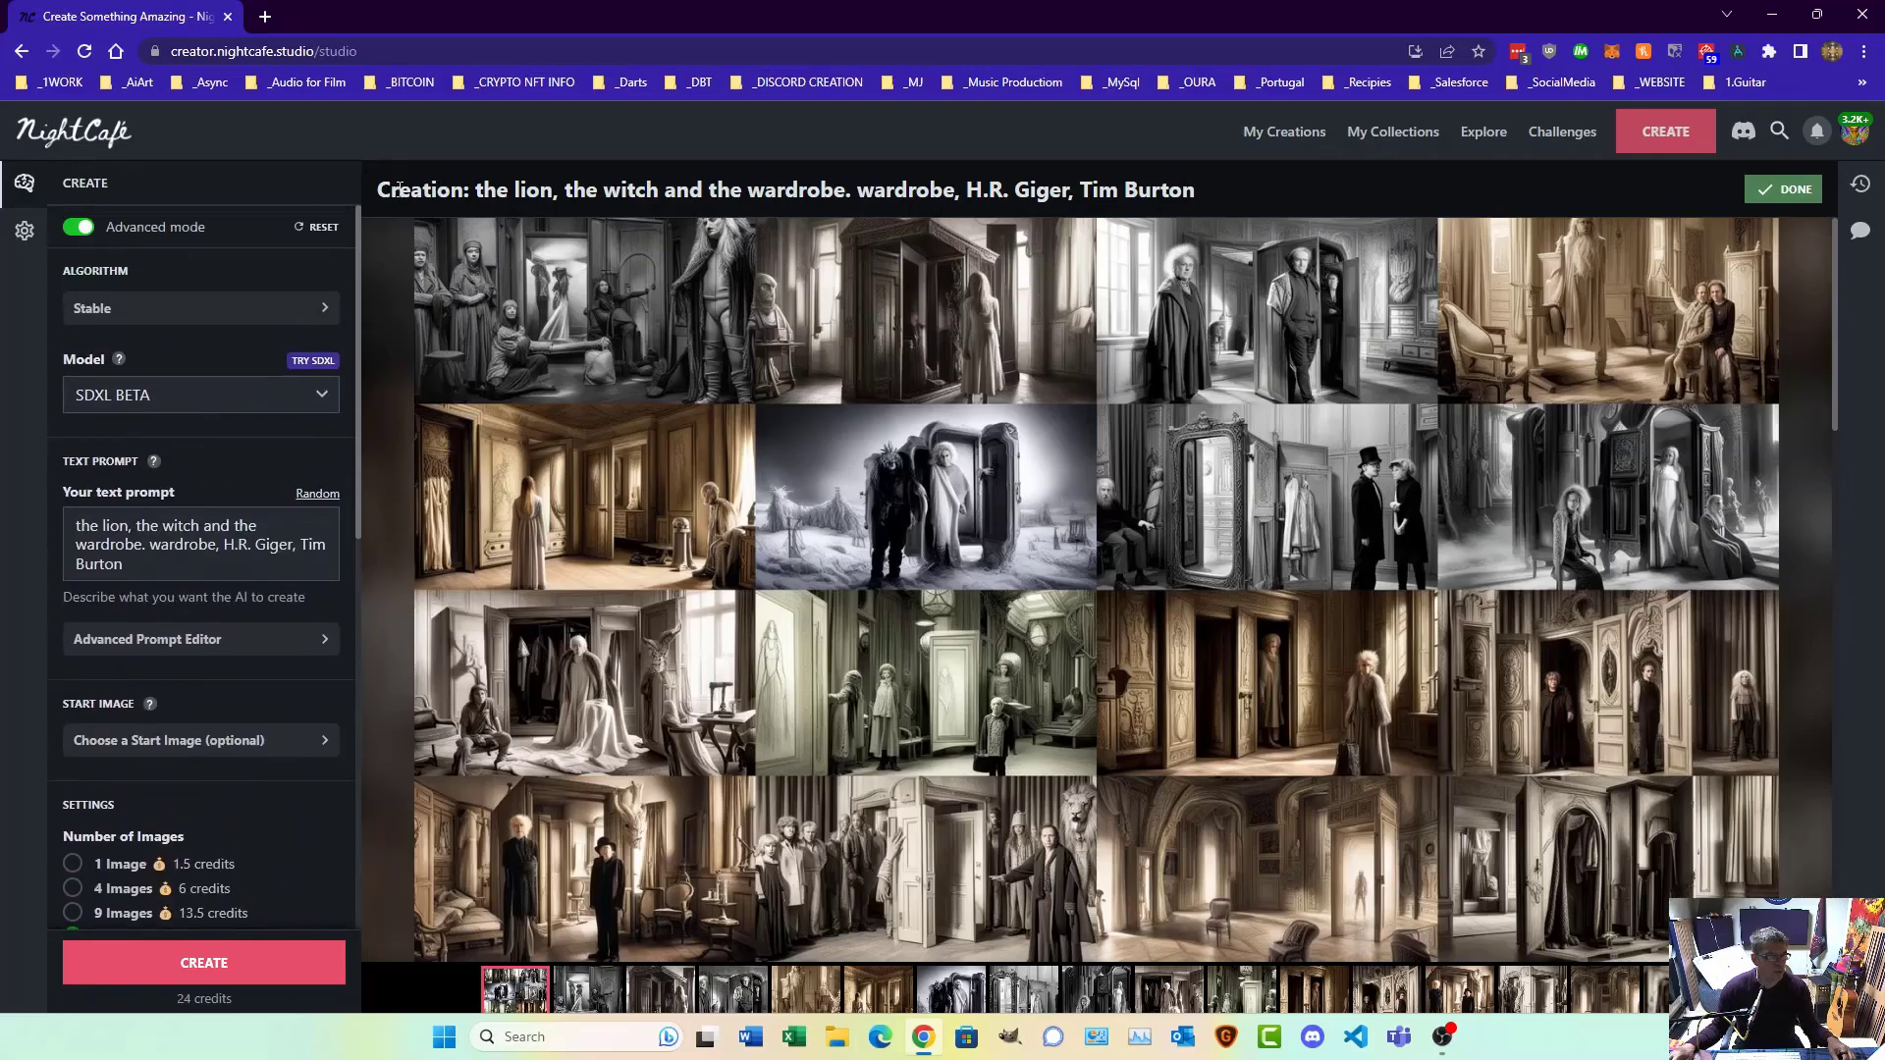
{"action": "left_click_drag", "start_coordinate": [391, 189], "coordinate": [798, 189]}
{"action": "left_click", "coordinate": [83, 521]}
{"action": "scroll", "coordinate": [147, 854], "scroll_direction": "down", "scroll_amount": 4}
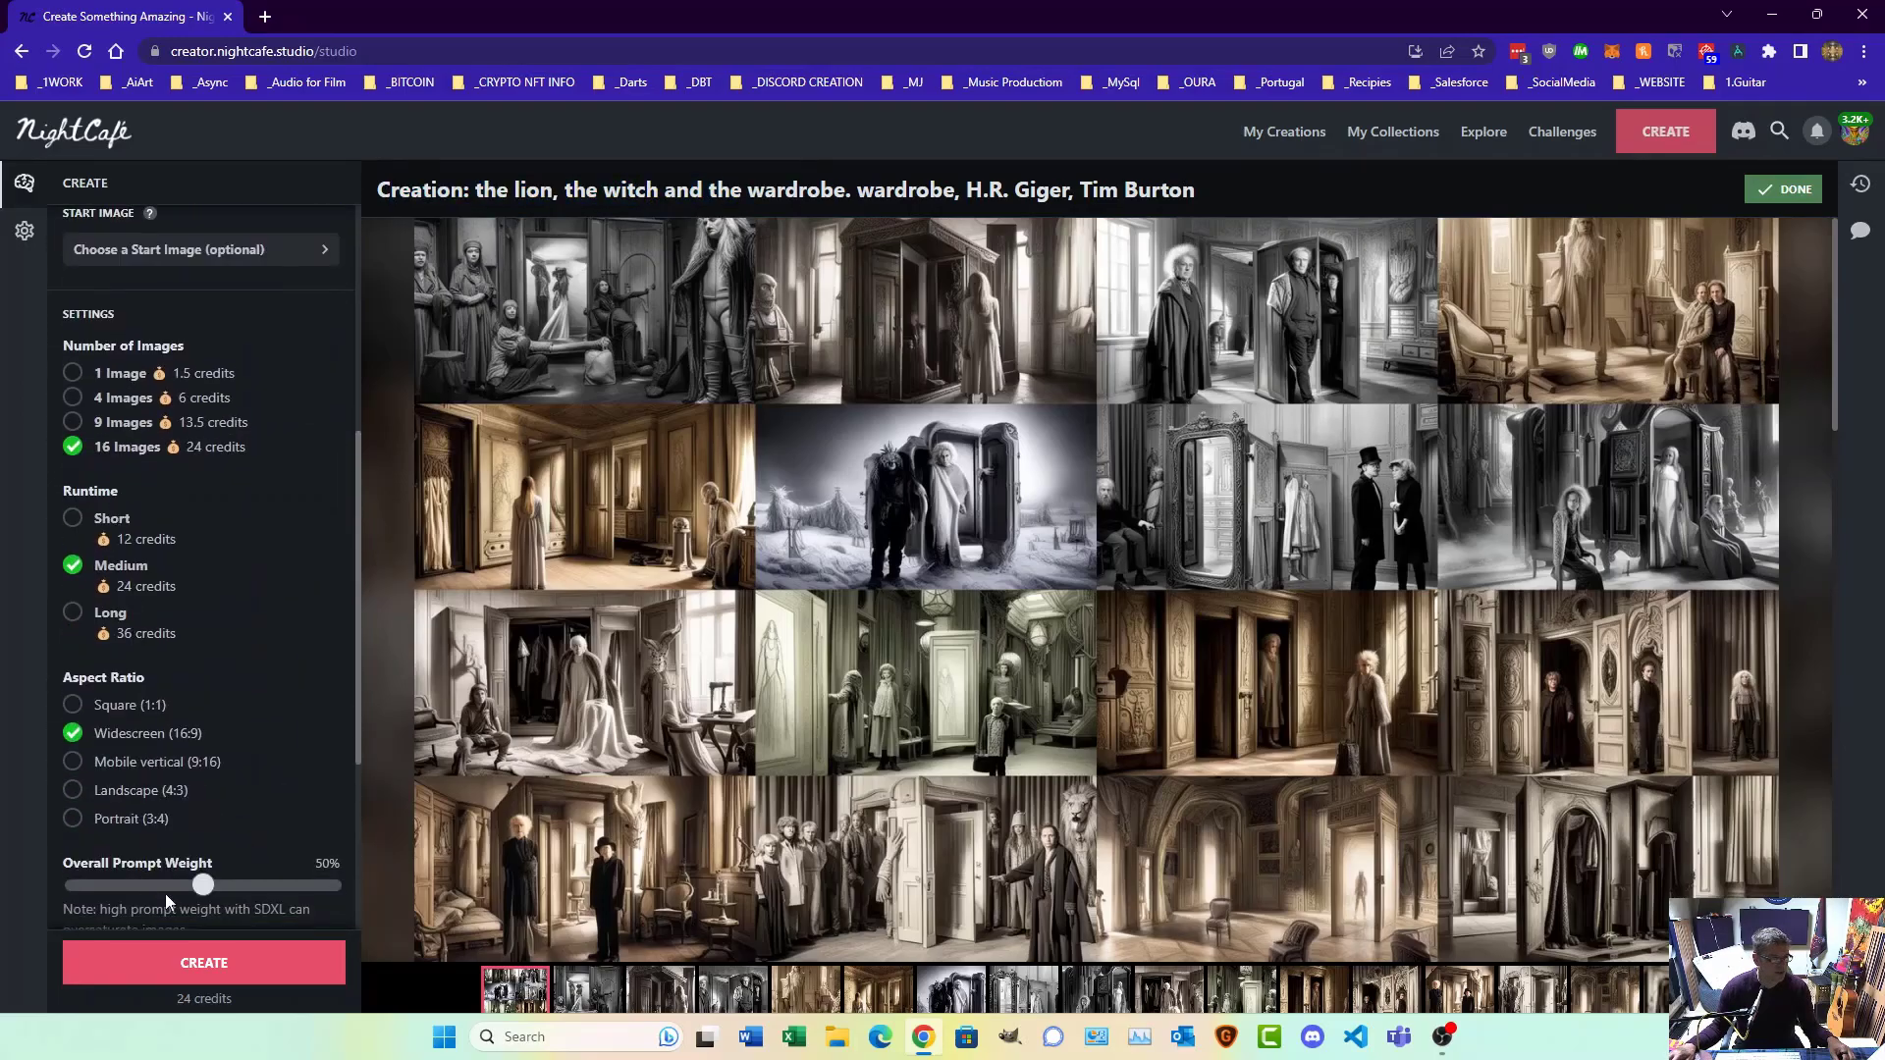
{"action": "left_click_drag", "start_coordinate": [199, 887], "coordinate": [279, 887]}
{"action": "scroll", "coordinate": [238, 787], "scroll_direction": "down", "scroll_amount": 3}
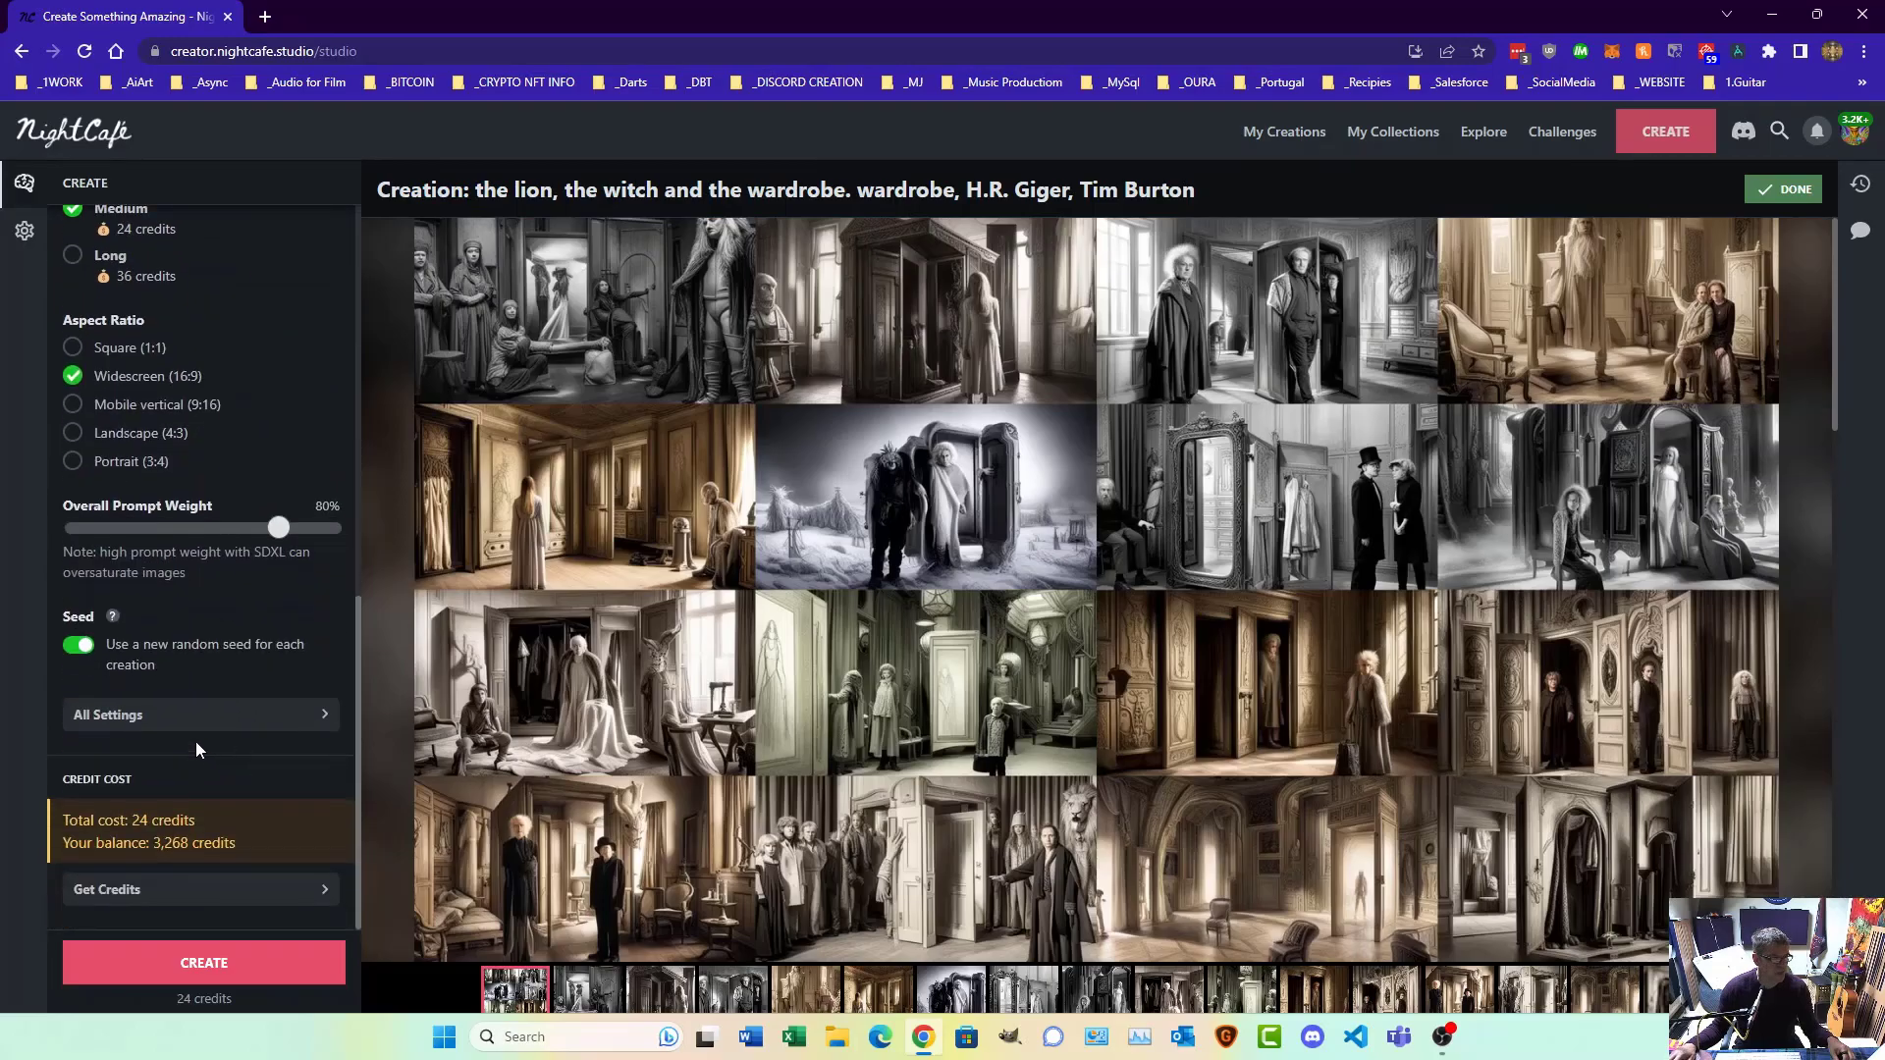
Step: Open All Settings to show the full Advanced Settings page
{"action": "left_click", "coordinate": [116, 722]}
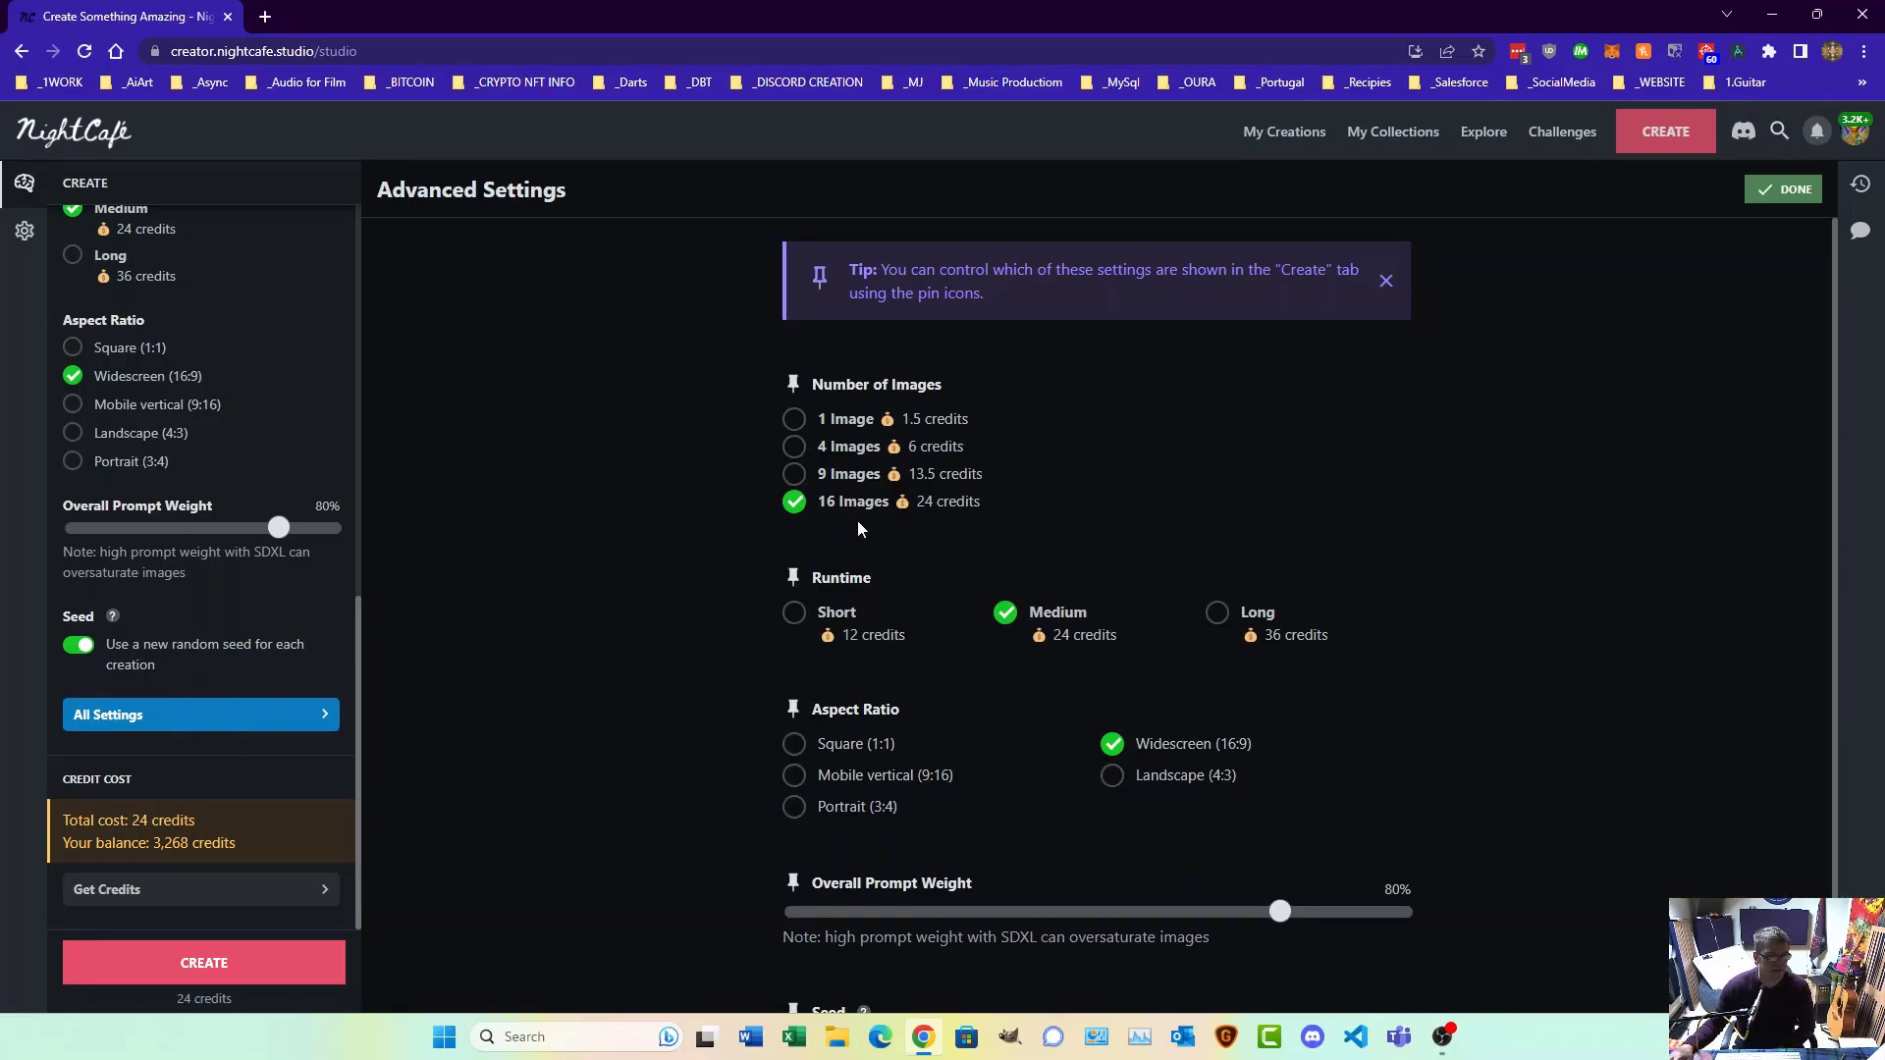
{"action": "scroll", "coordinate": [1664, 439], "scroll_direction": "down", "scroll_amount": 1}
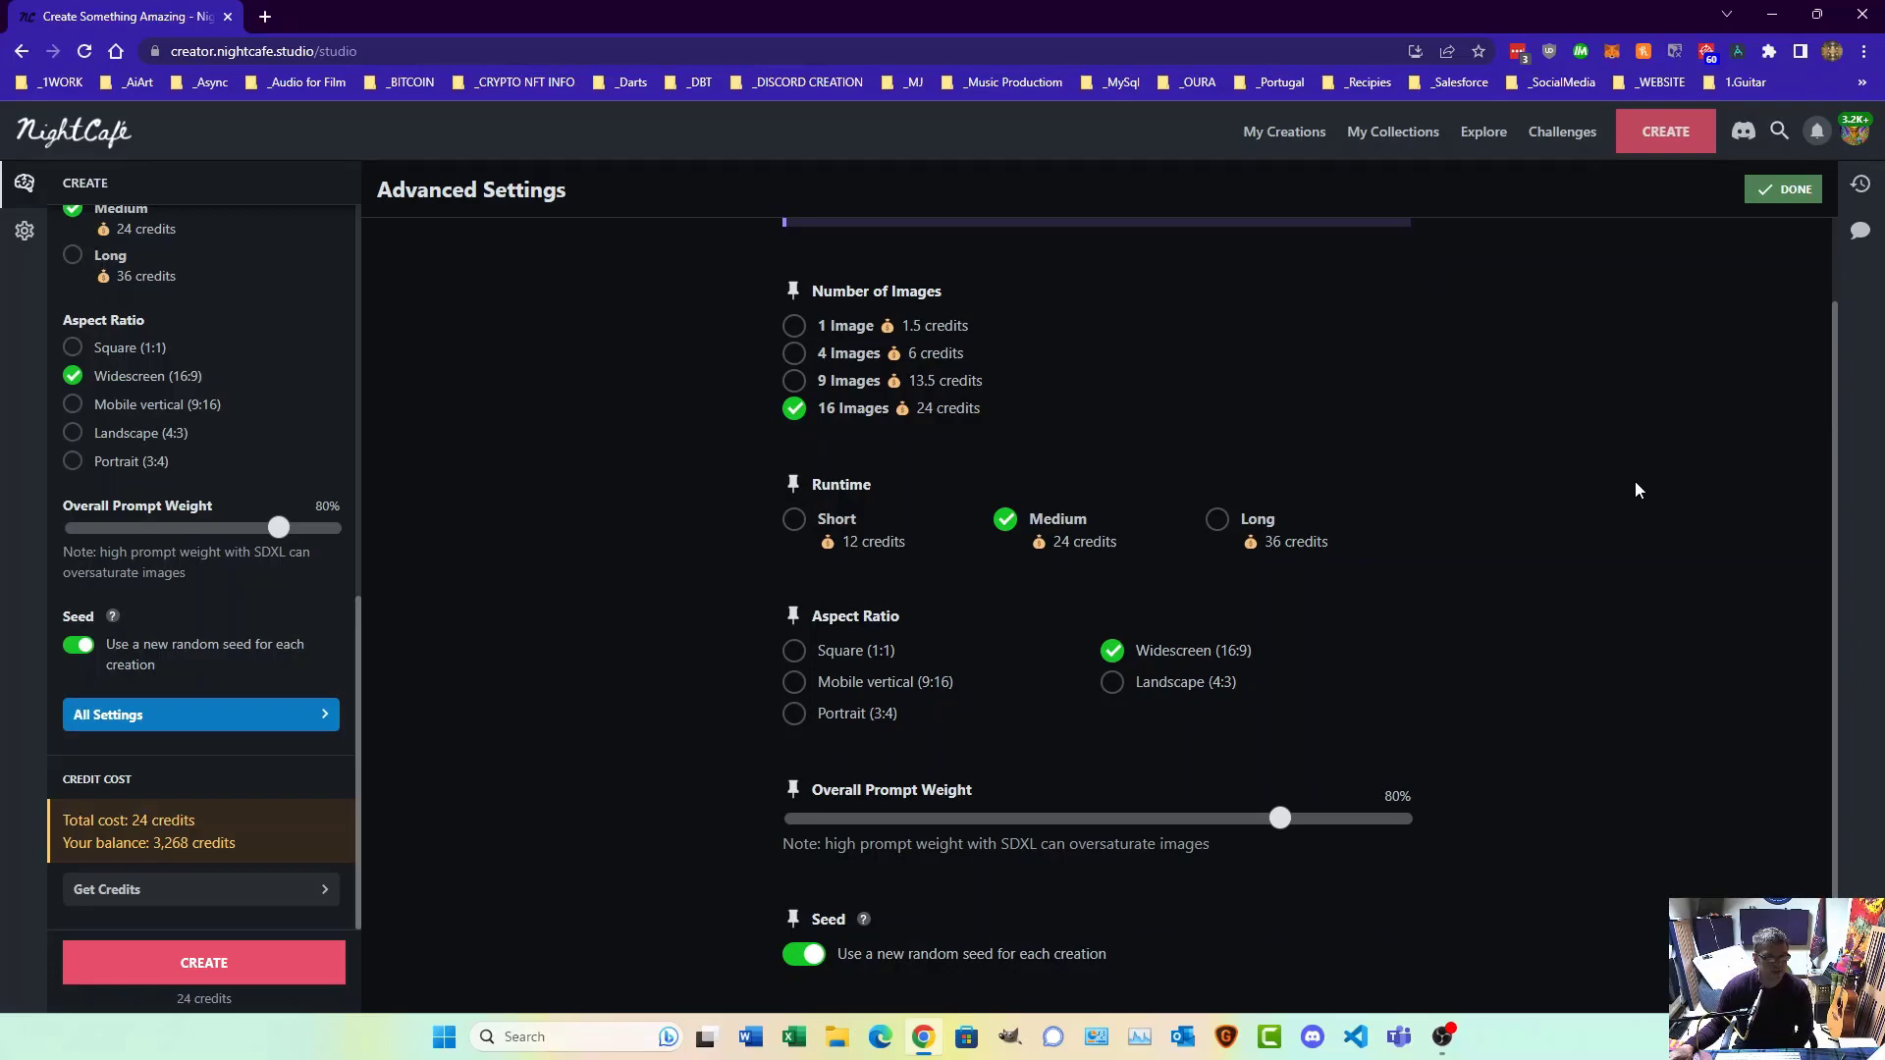
{"action": "scroll", "coordinate": [1636, 490], "scroll_direction": "up", "scroll_amount": 1}
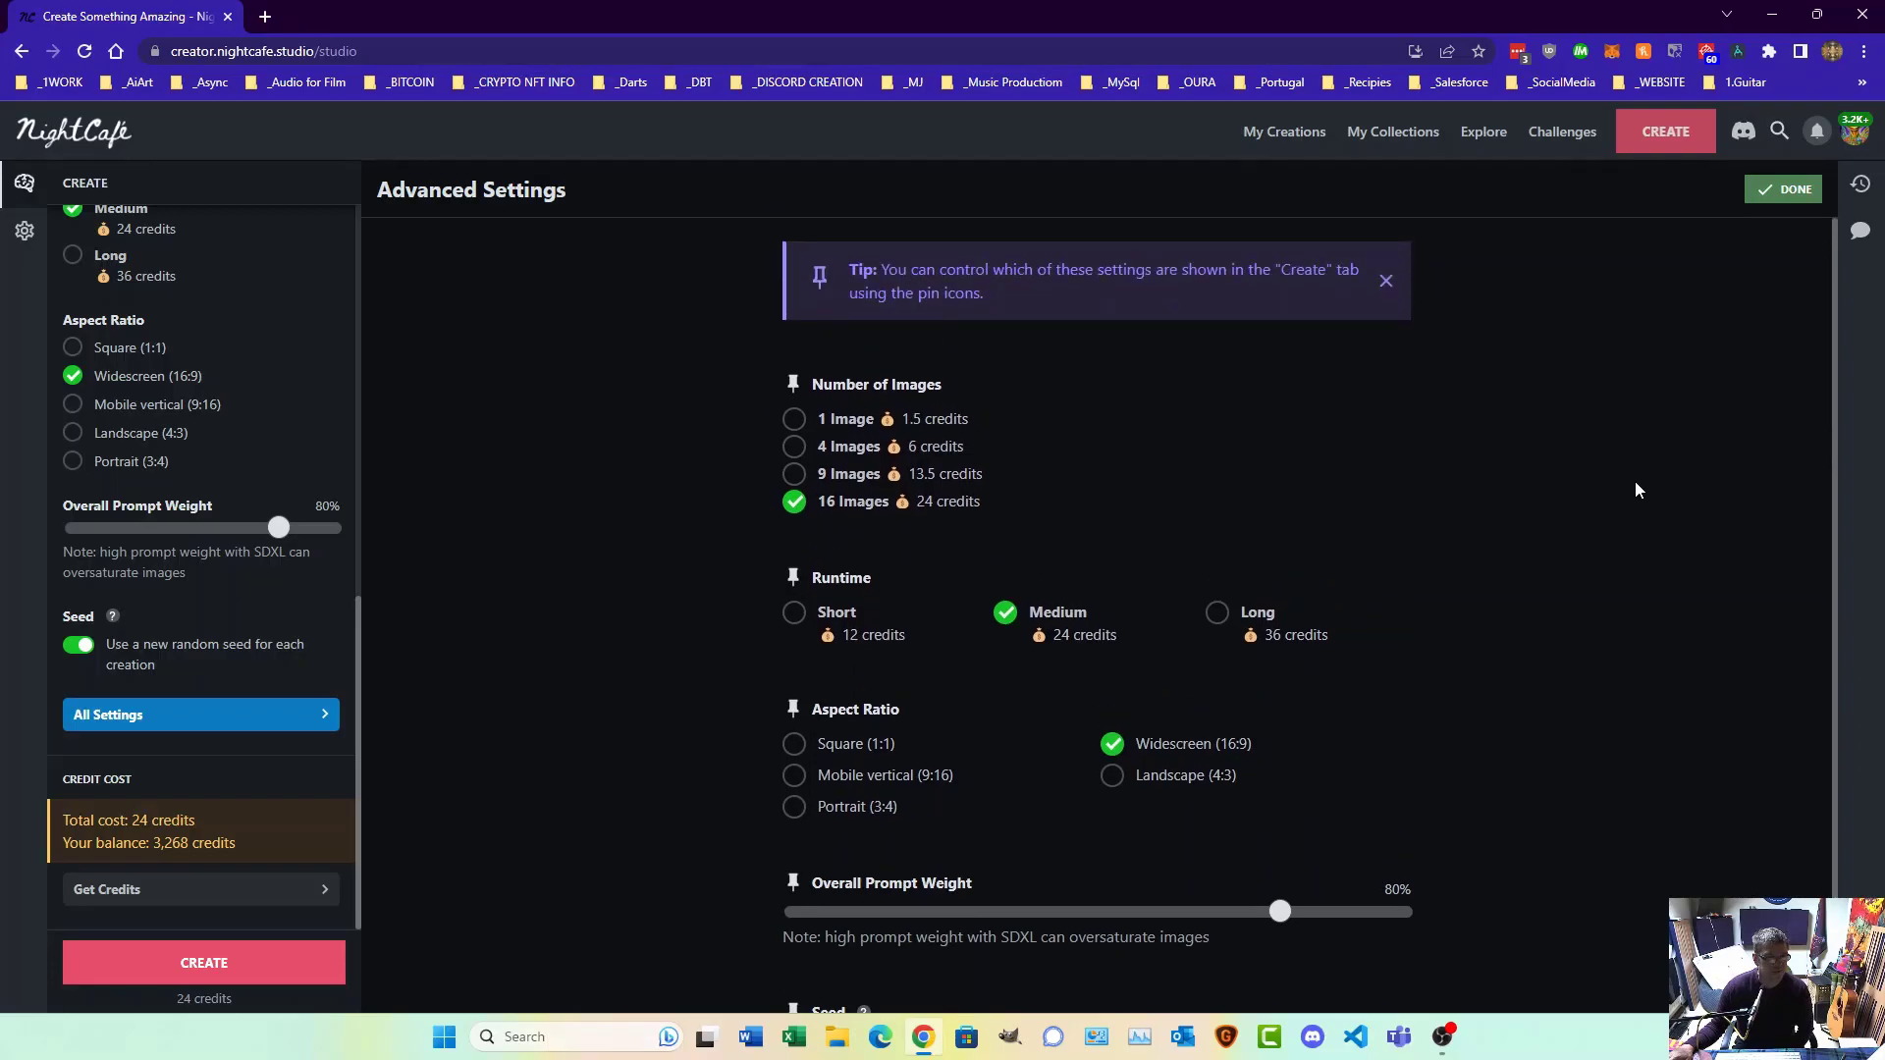
{"action": "scroll", "coordinate": [1636, 489], "scroll_direction": "down", "scroll_amount": 1}
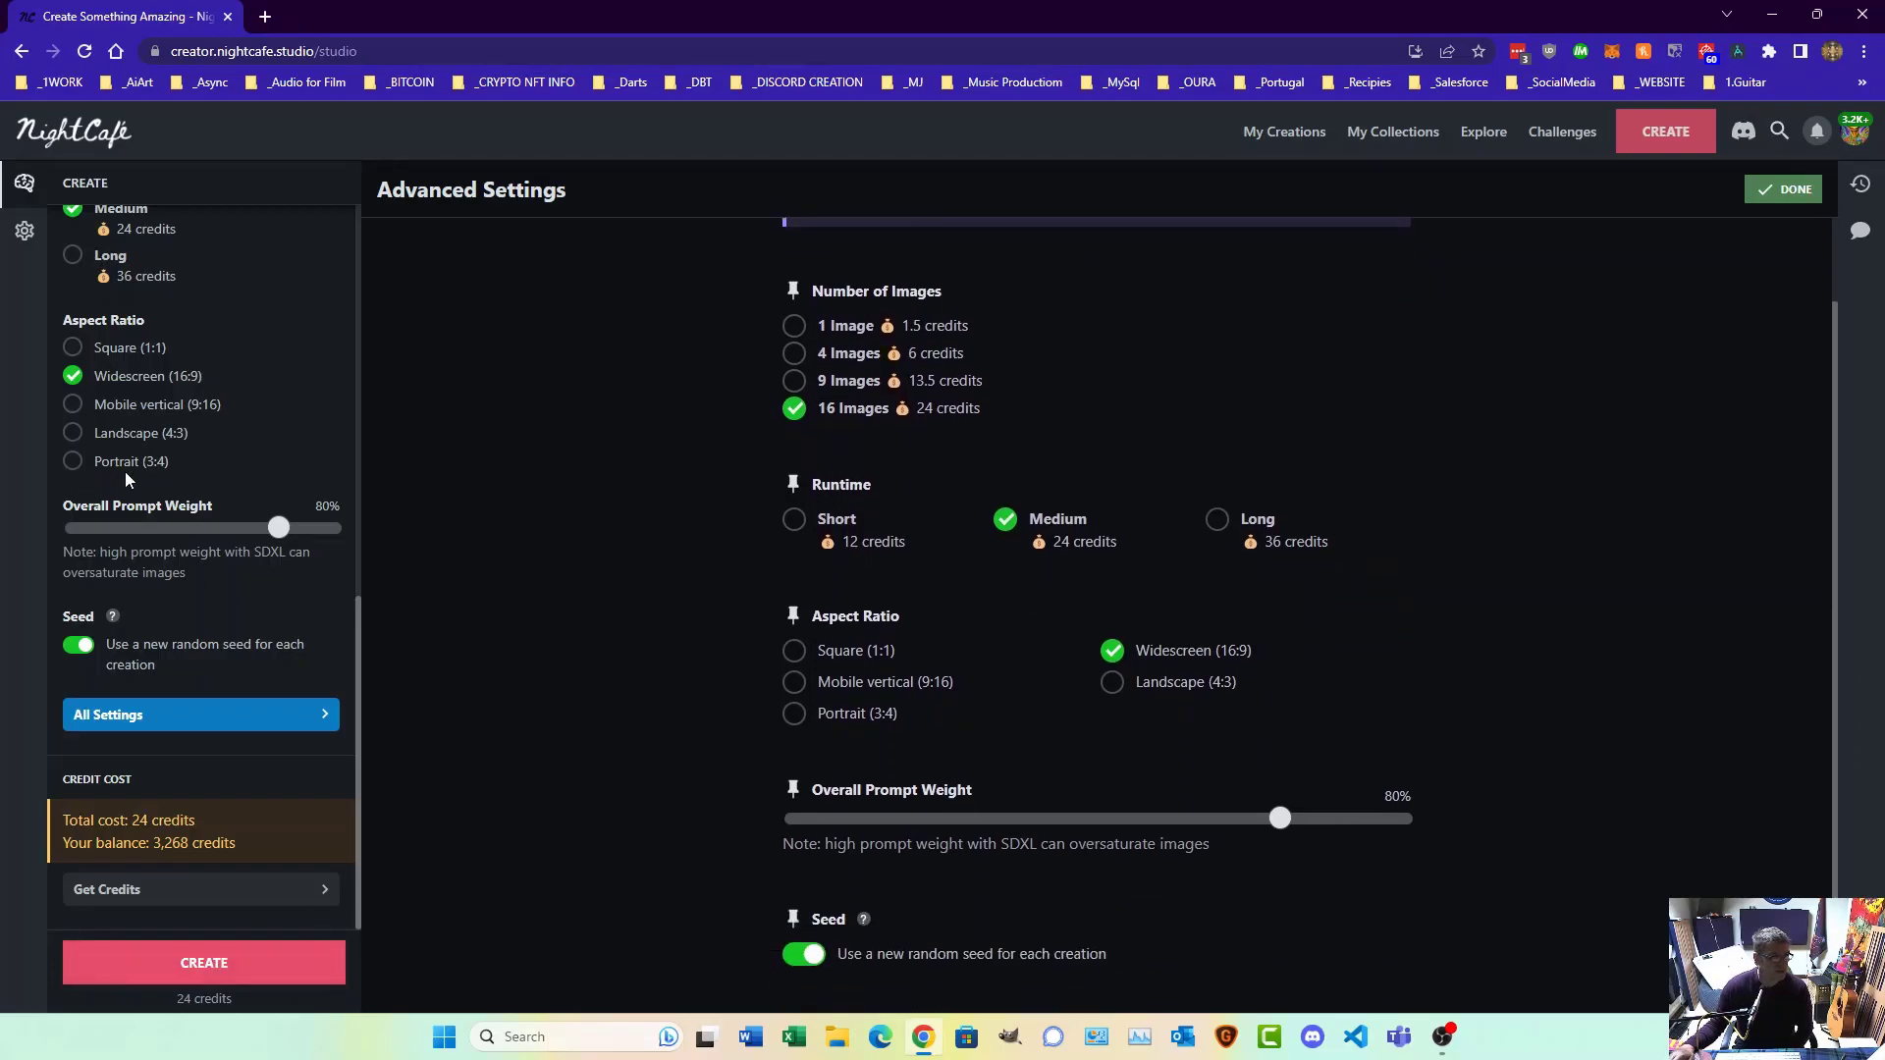
{"action": "scroll", "coordinate": [433, 508], "scroll_direction": "up", "scroll_amount": 1}
{"action": "scroll", "coordinate": [149, 418], "scroll_direction": "up", "scroll_amount": 10}
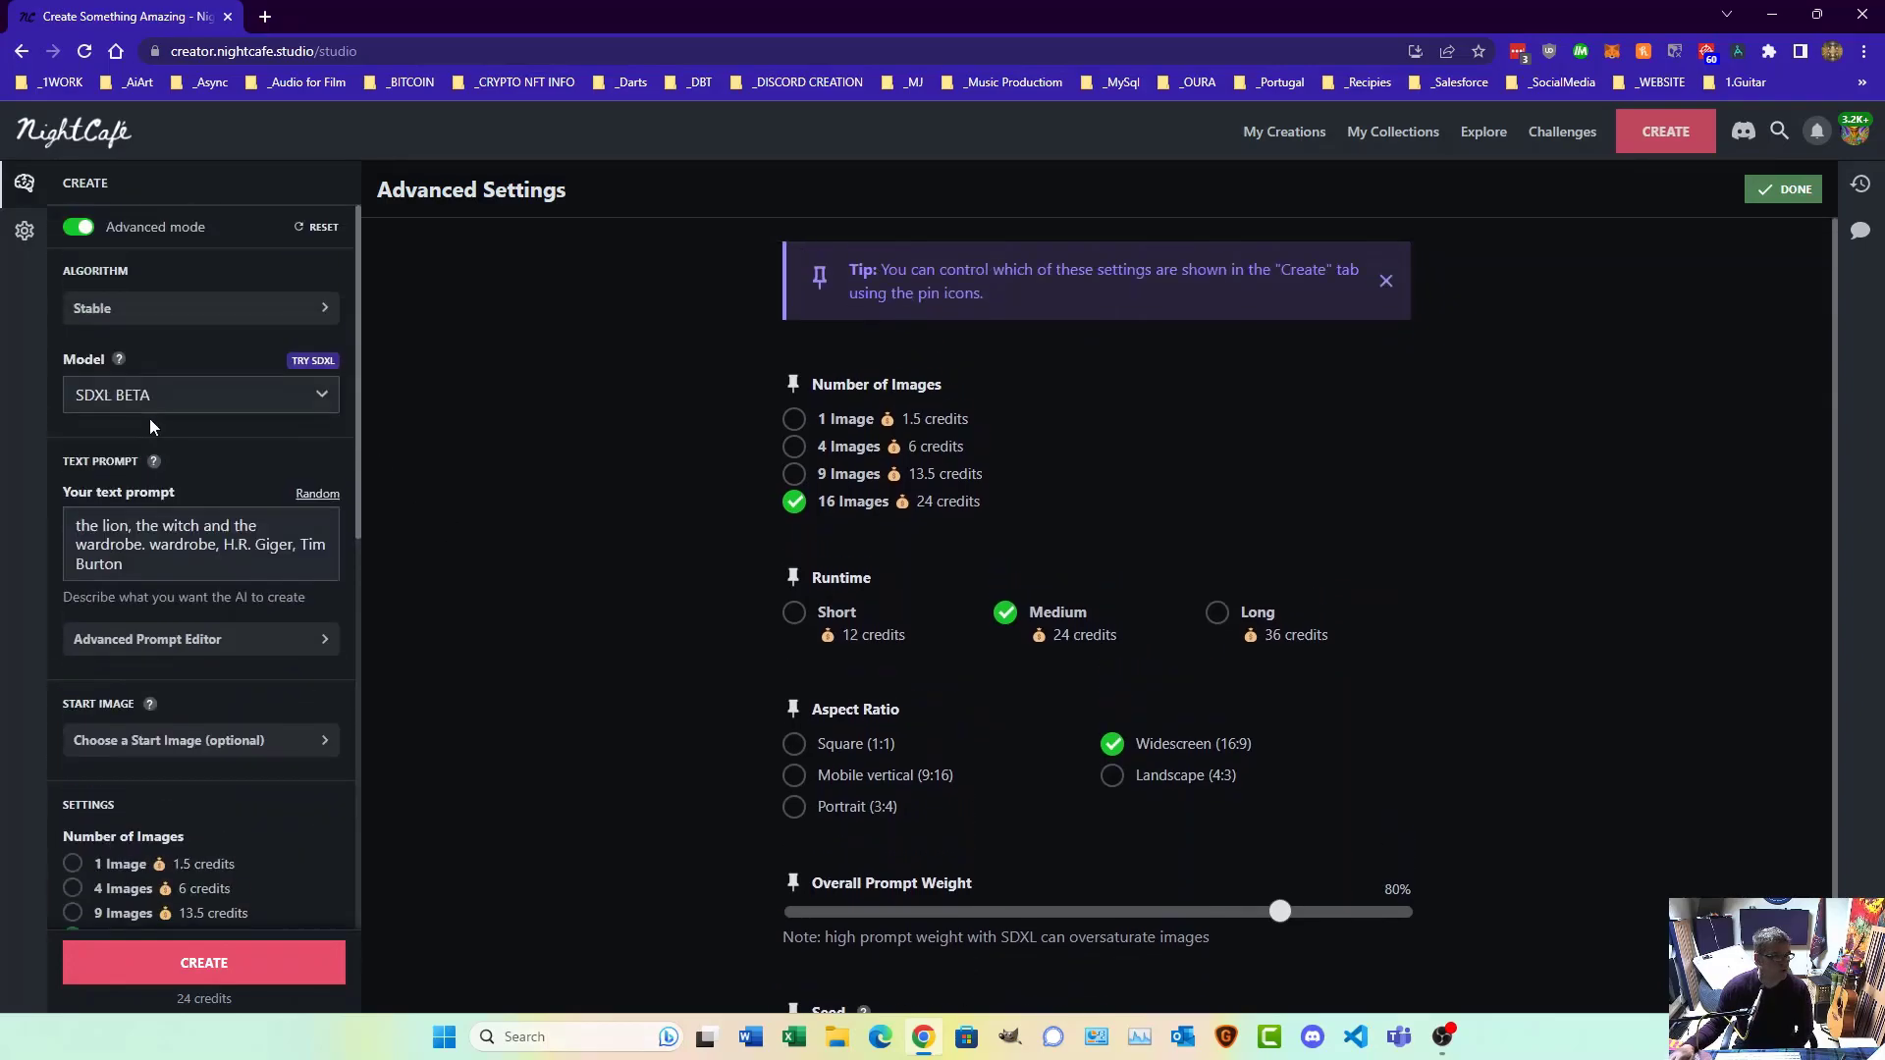
Step: Cut 'wardrobe, H.R. Giger, Tim Burton' from the prompt and generate 16 images for 24 credits
{"action": "left_click", "coordinate": [137, 643]}
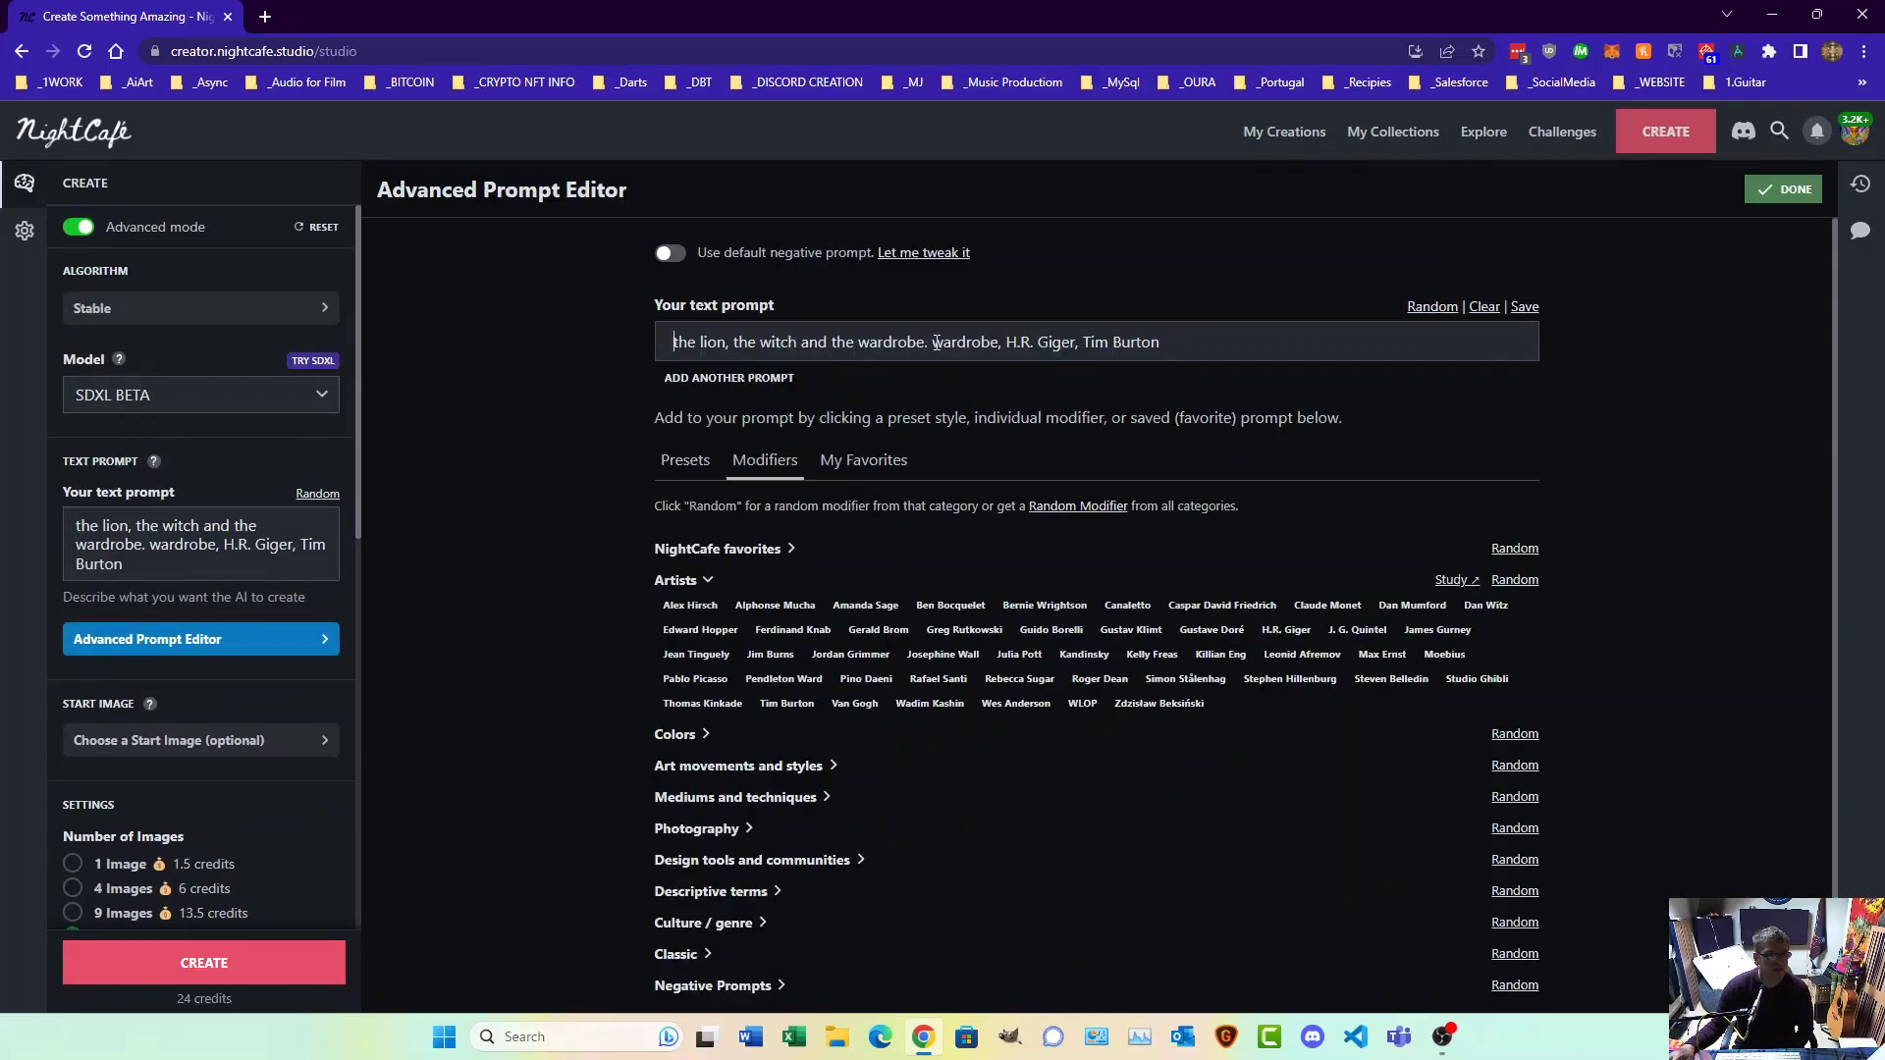
{"action": "left_click_drag", "start_coordinate": [932, 342], "coordinate": [1381, 344]}
{"action": "key", "text": "BackSpace"}
{"action": "key", "text": "BackSpace"}
{"action": "key", "text": "BackSpace"}
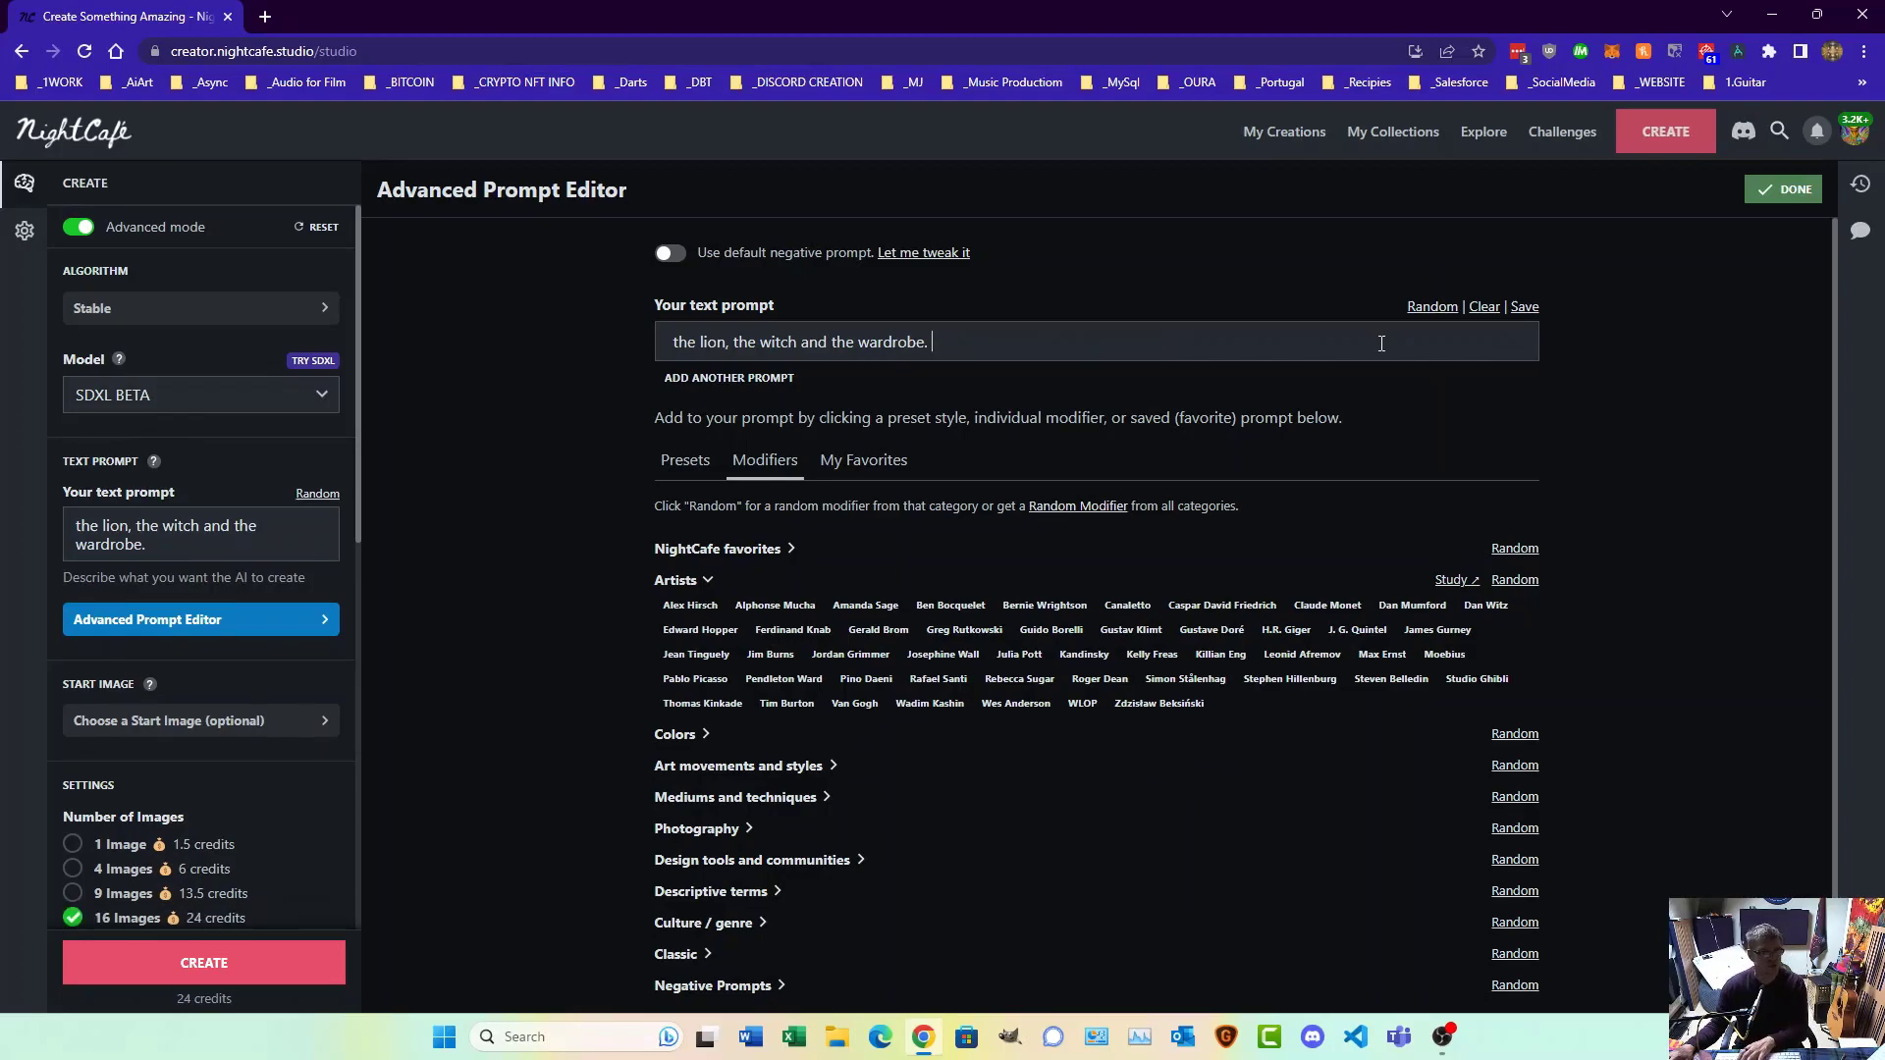
{"action": "left_click", "coordinate": [180, 967]}
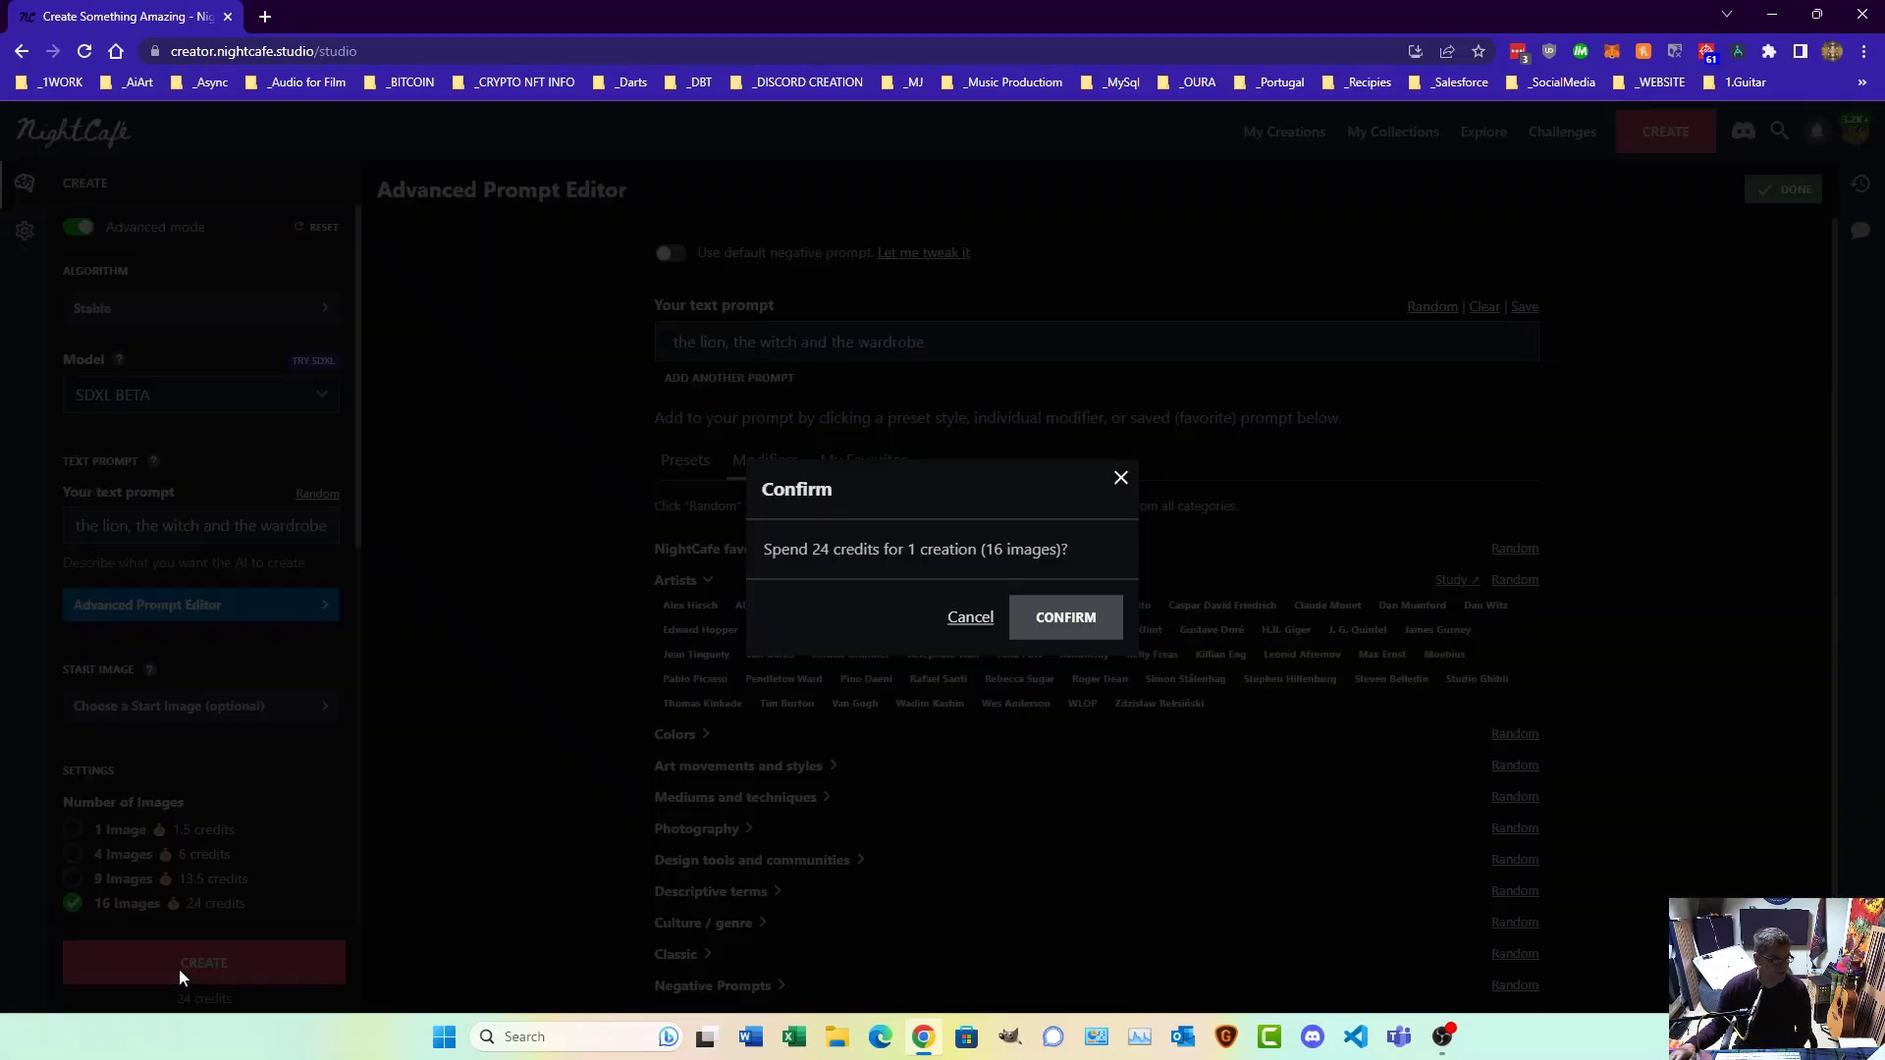
{"action": "left_click", "coordinate": [1055, 633]}
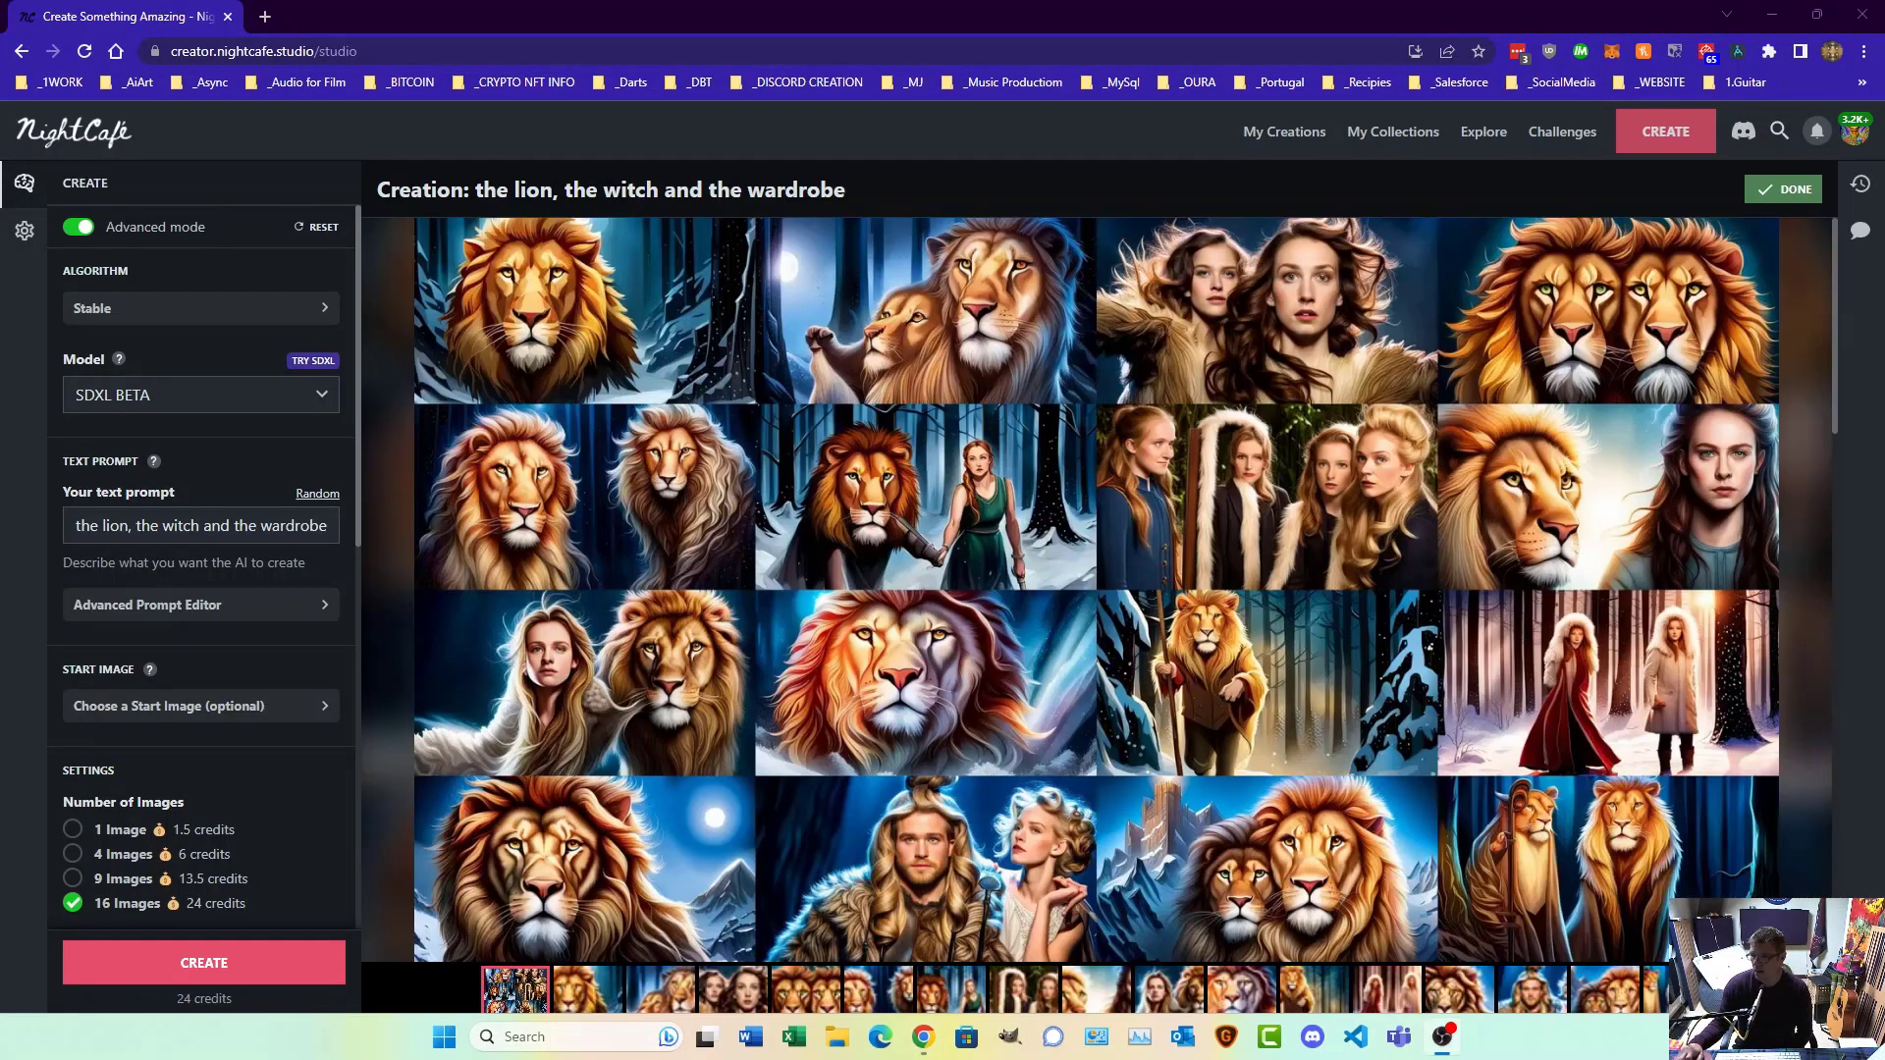
Step: Review the finished images, opening the man-and-woman image and returning to the 16-image grid
{"action": "mouse_move", "coordinate": [1084, 719]}
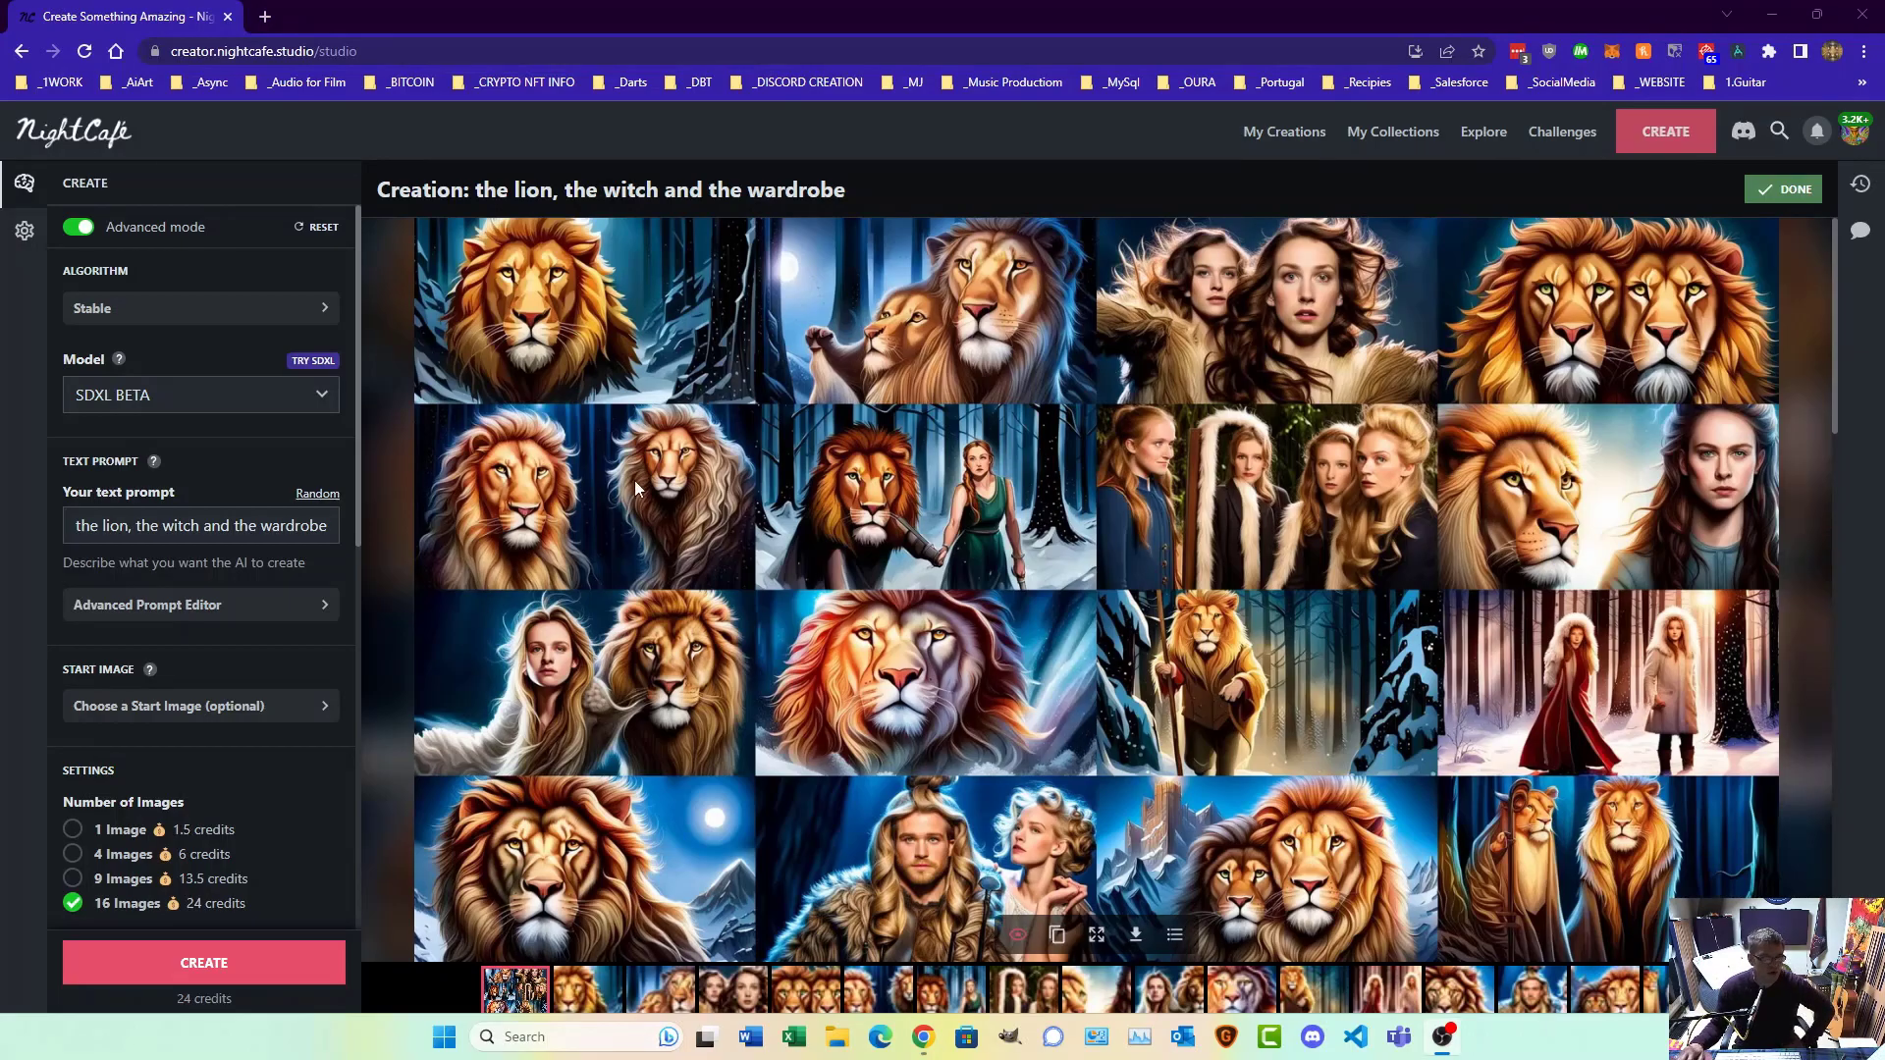
{"action": "scroll", "coordinate": [1031, 584], "scroll_direction": "down", "scroll_amount": 5}
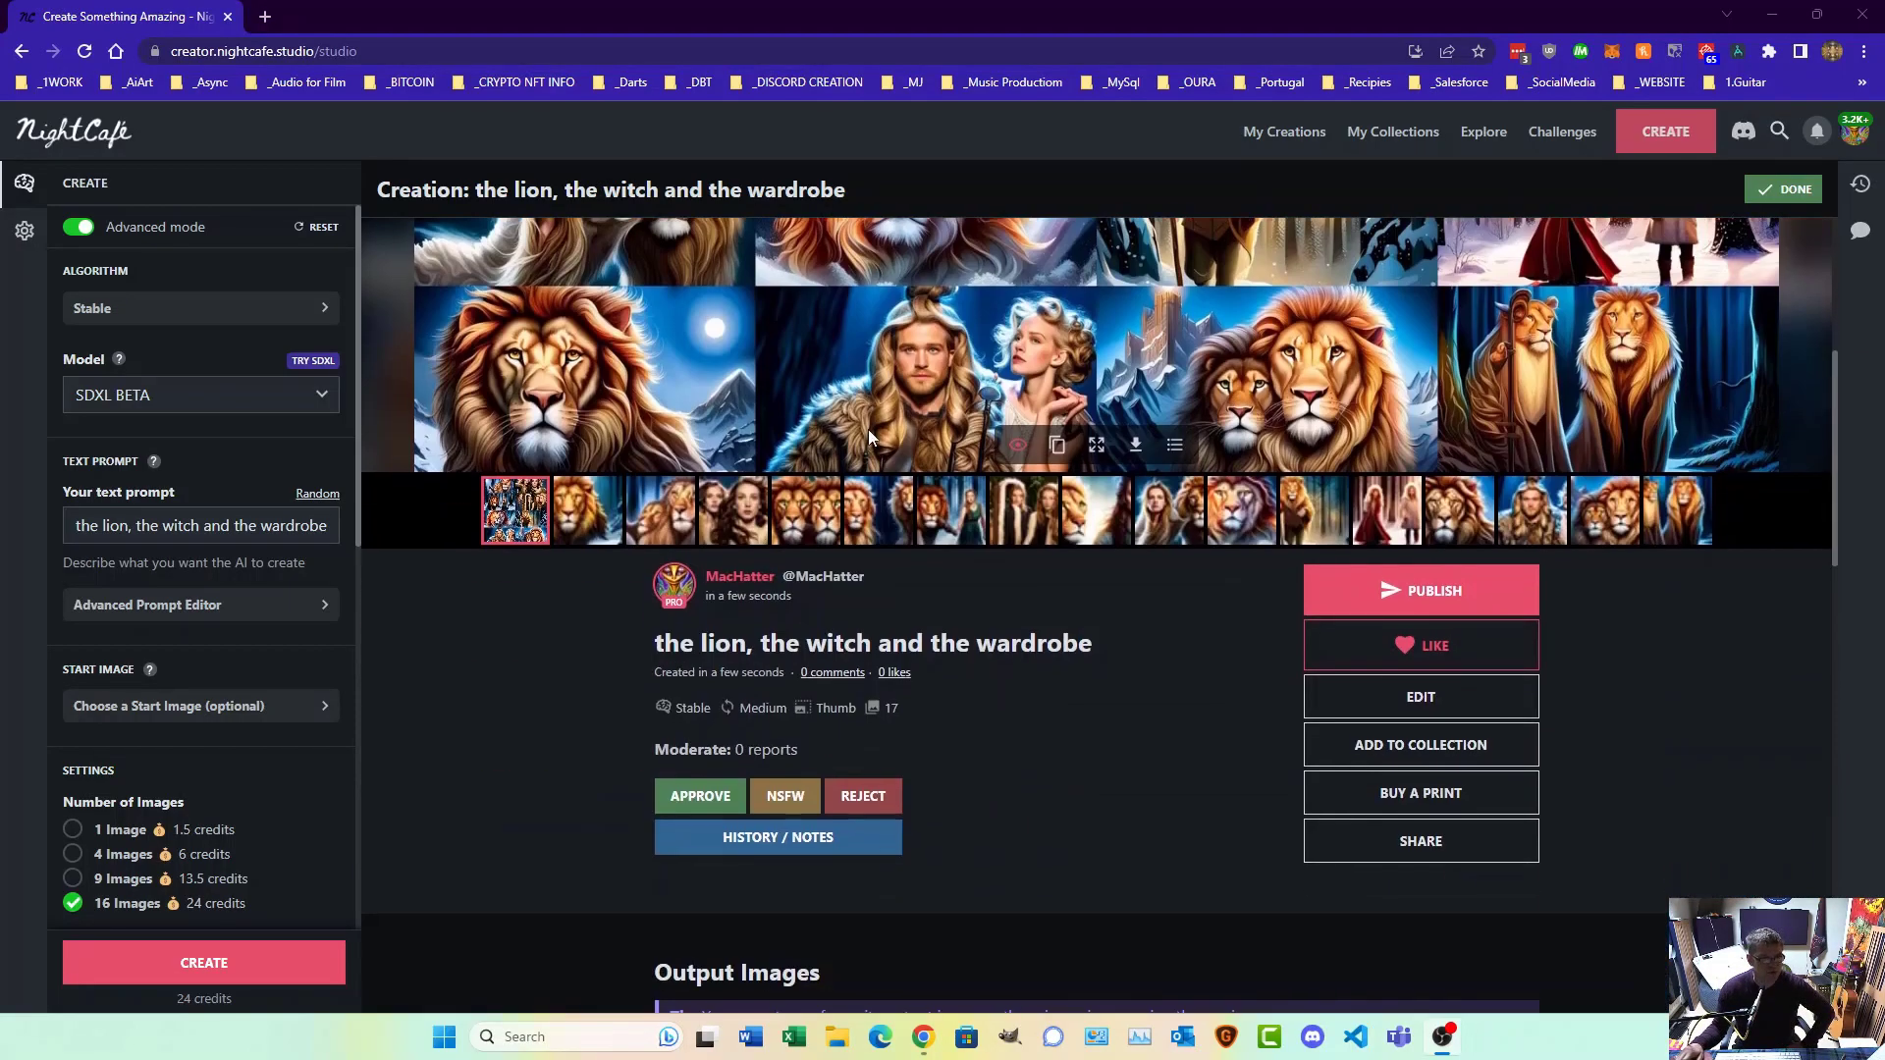
{"action": "scroll", "coordinate": [868, 428], "scroll_direction": "up", "scroll_amount": 5}
{"action": "scroll", "coordinate": [868, 428], "scroll_direction": "down", "scroll_amount": 1}
{"action": "scroll", "coordinate": [868, 428], "scroll_direction": "down", "scroll_amount": 2}
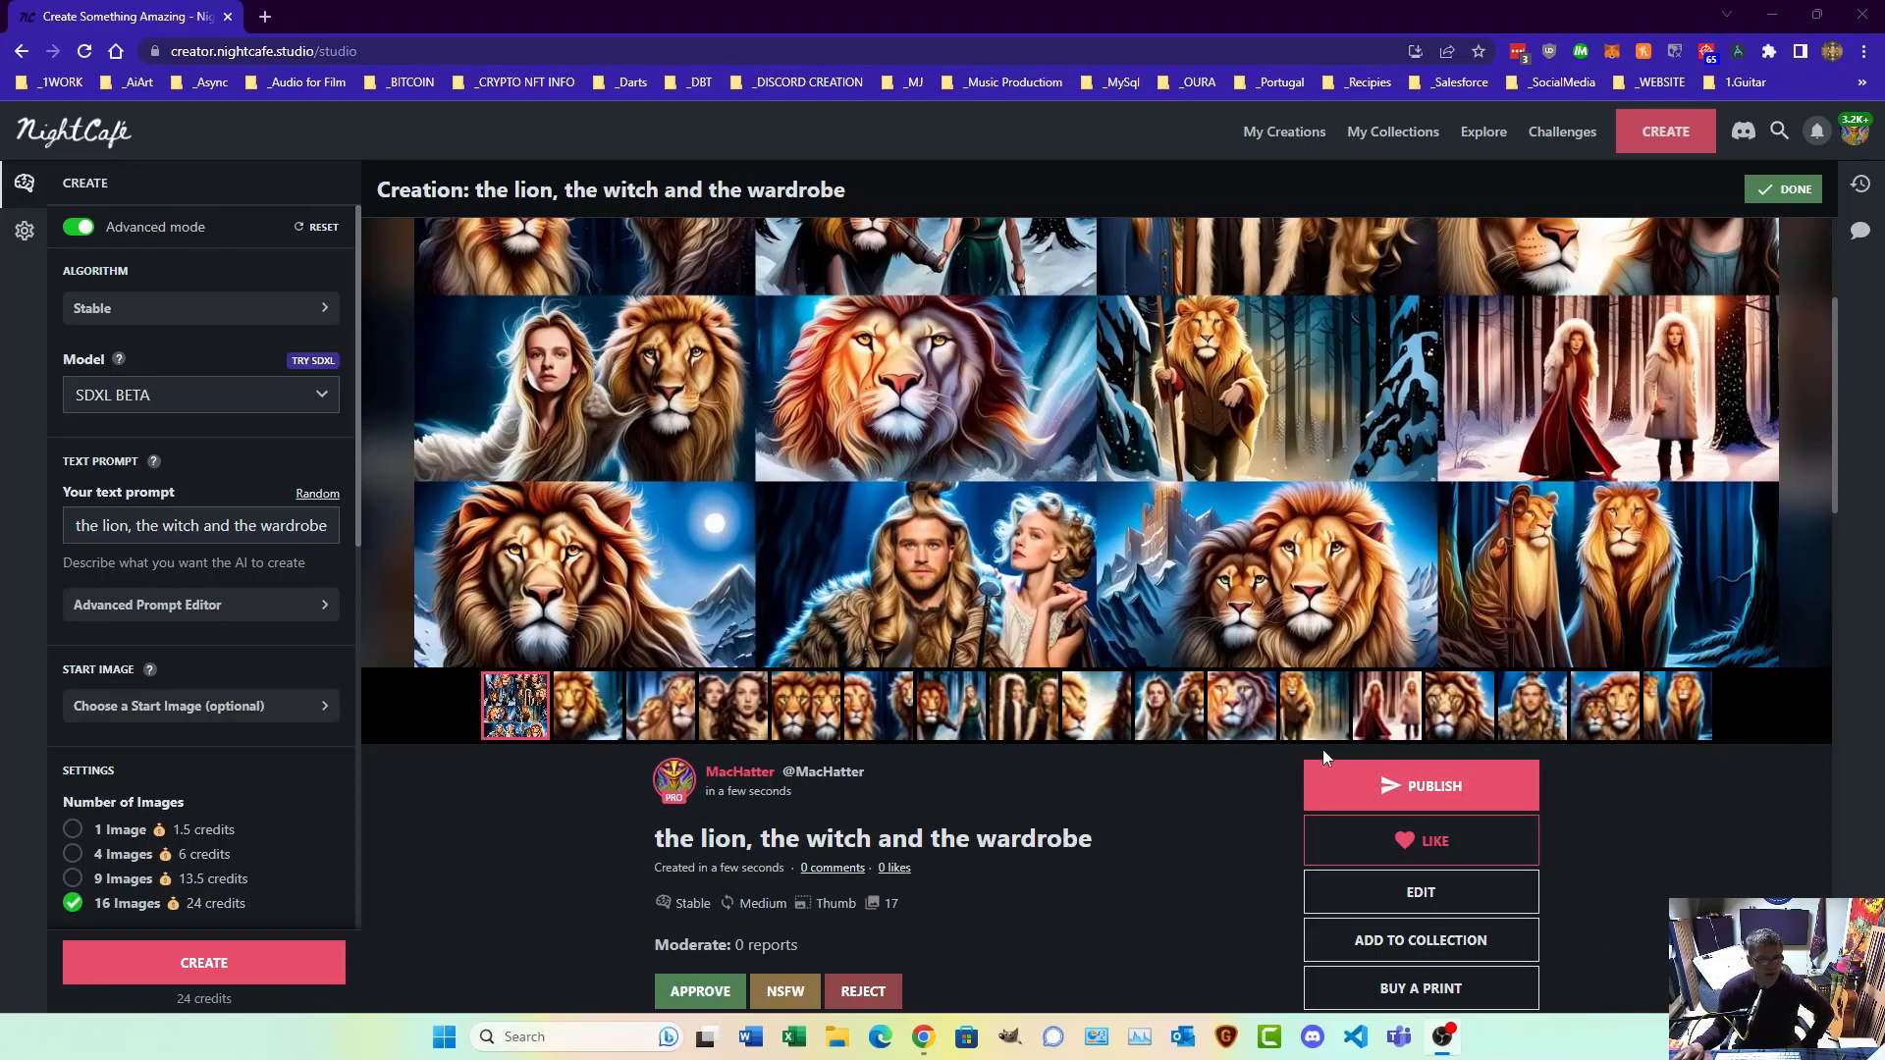
{"action": "left_click", "coordinate": [1532, 705]}
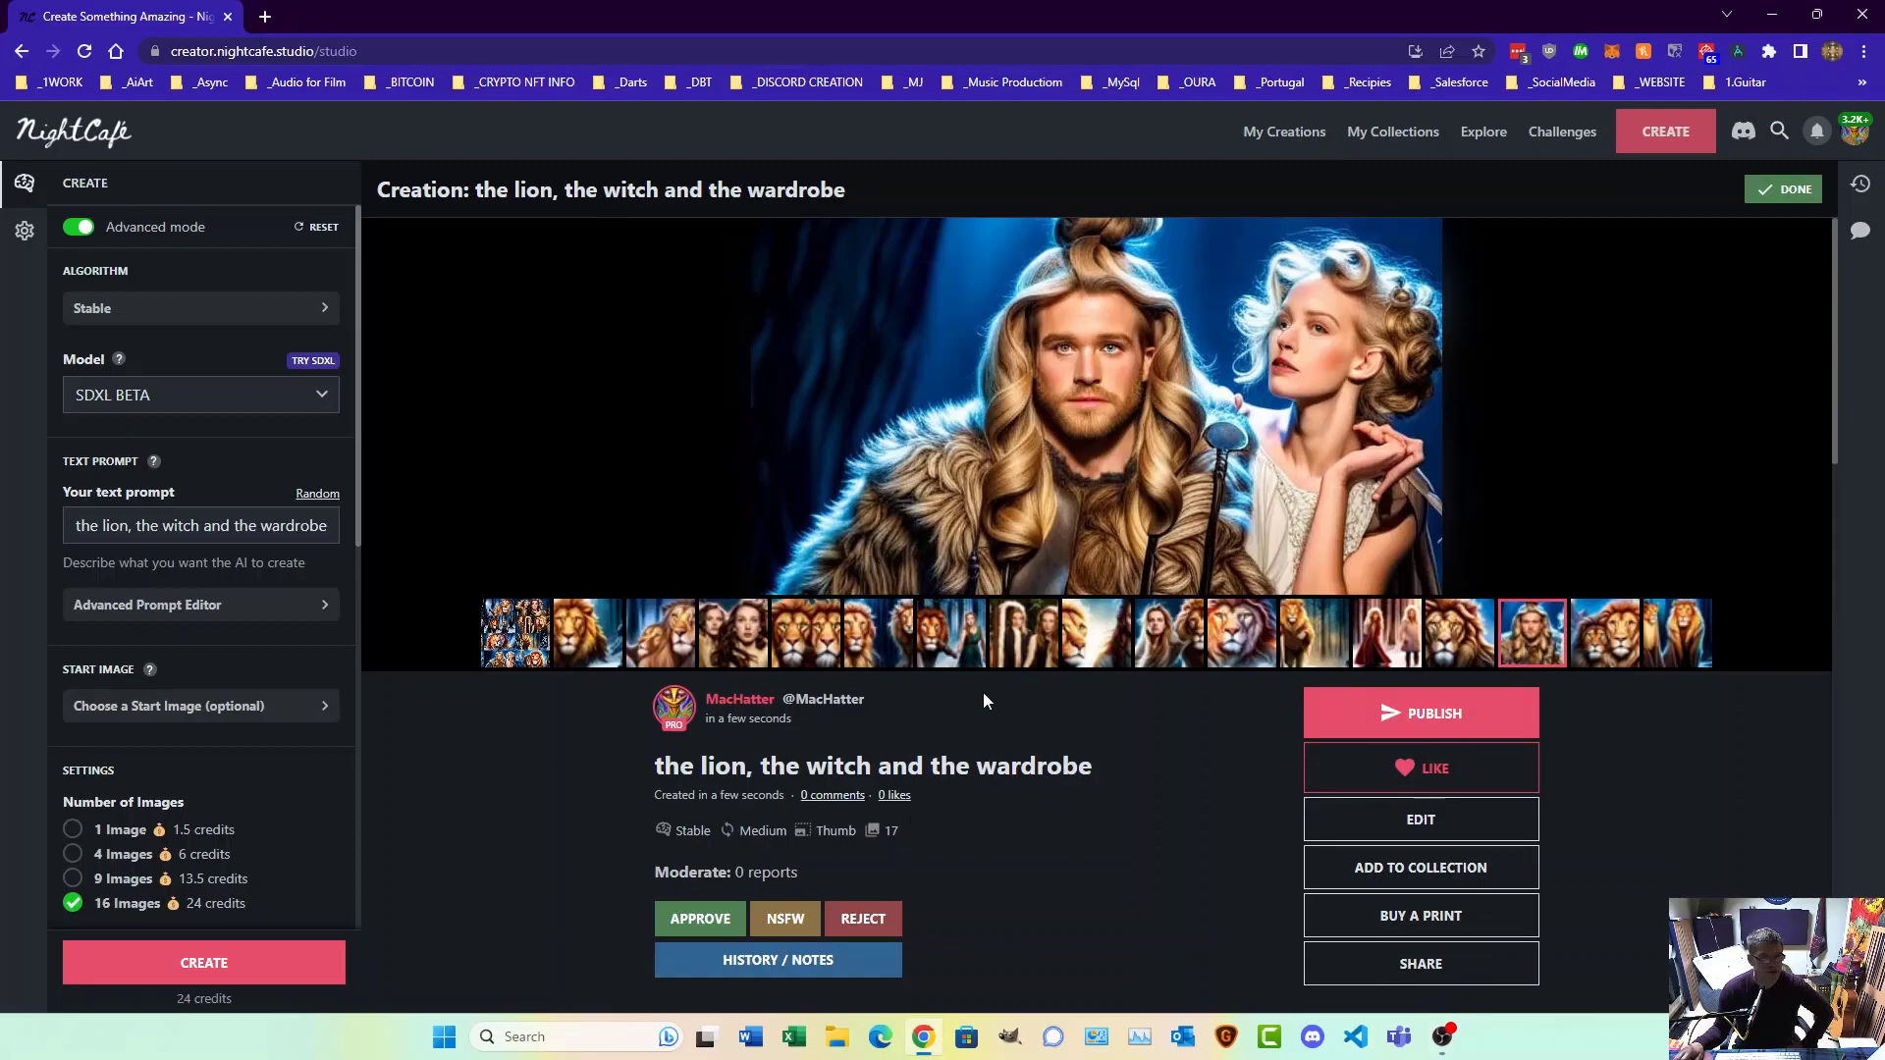
{"action": "left_click", "coordinate": [516, 633]}
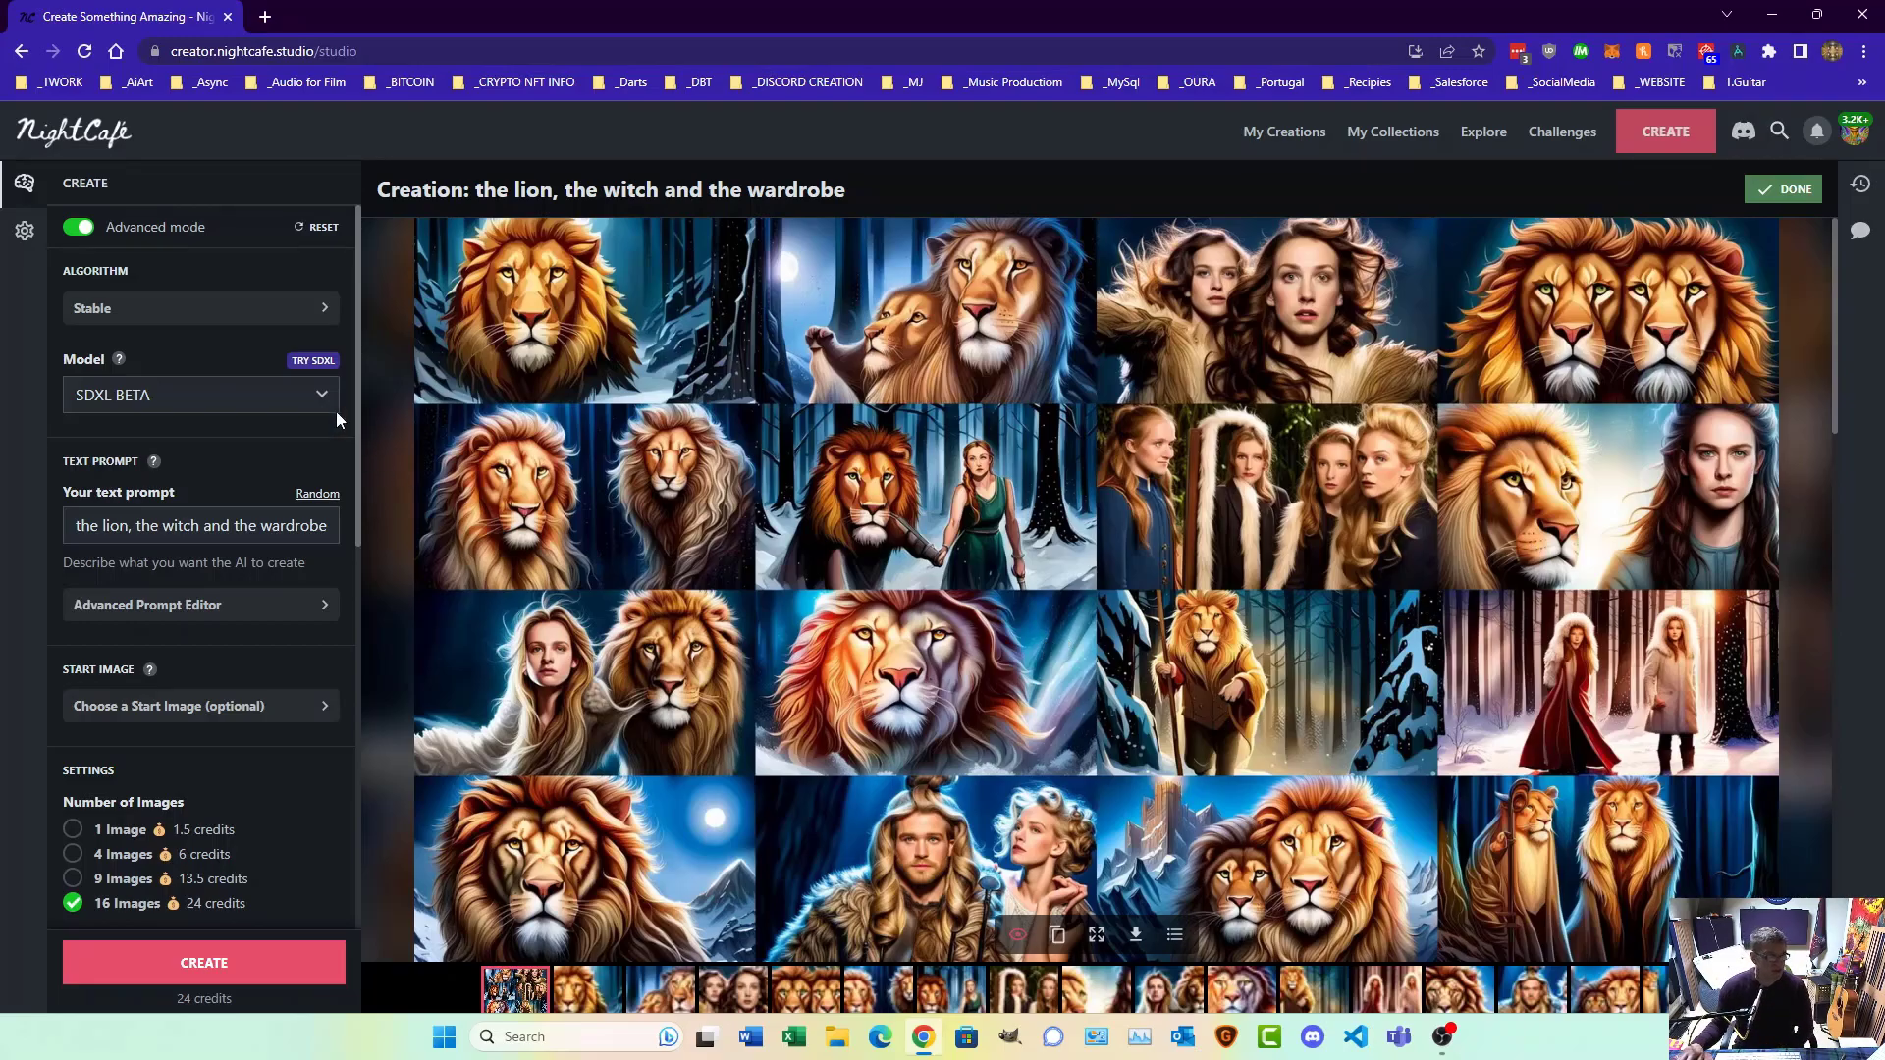
Step: Switch the model to Stable Diffusion v2.1 and generate the 16 images for 8 credits
{"action": "left_click", "coordinate": [133, 392]}
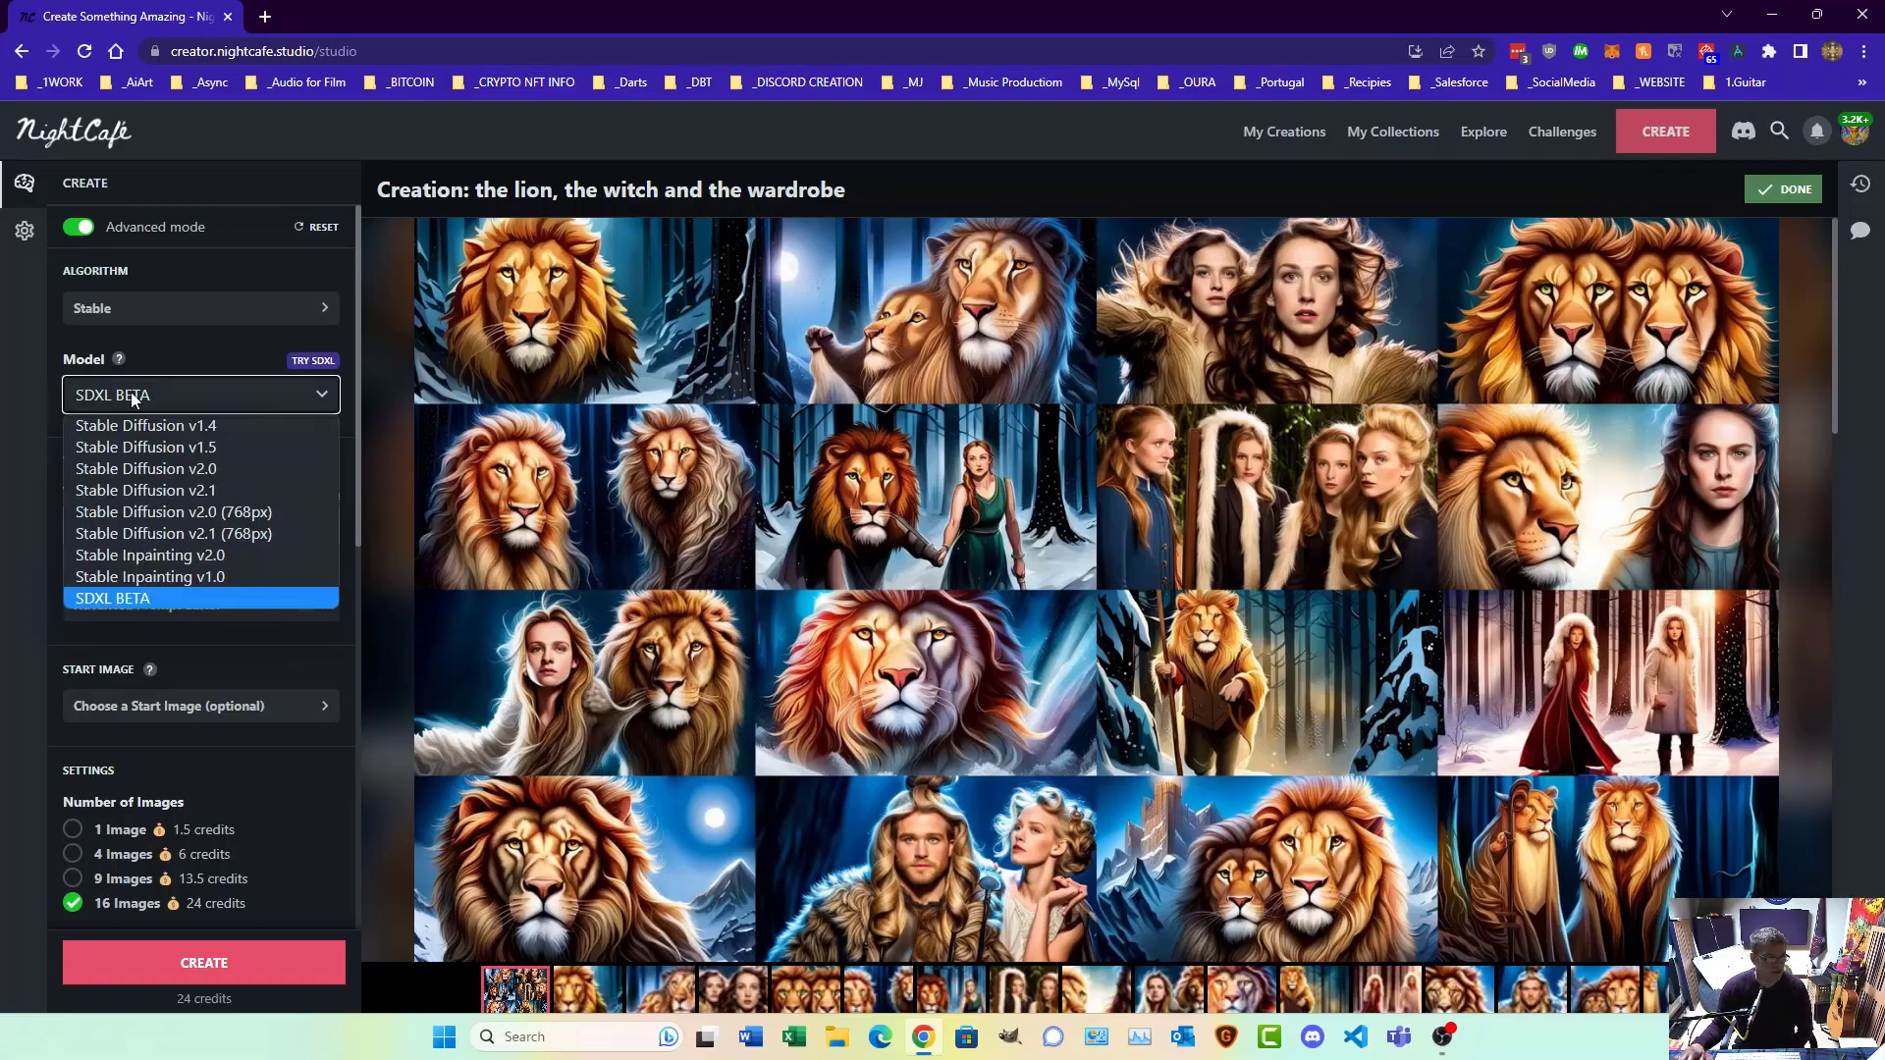
{"action": "left_click", "coordinate": [134, 494]}
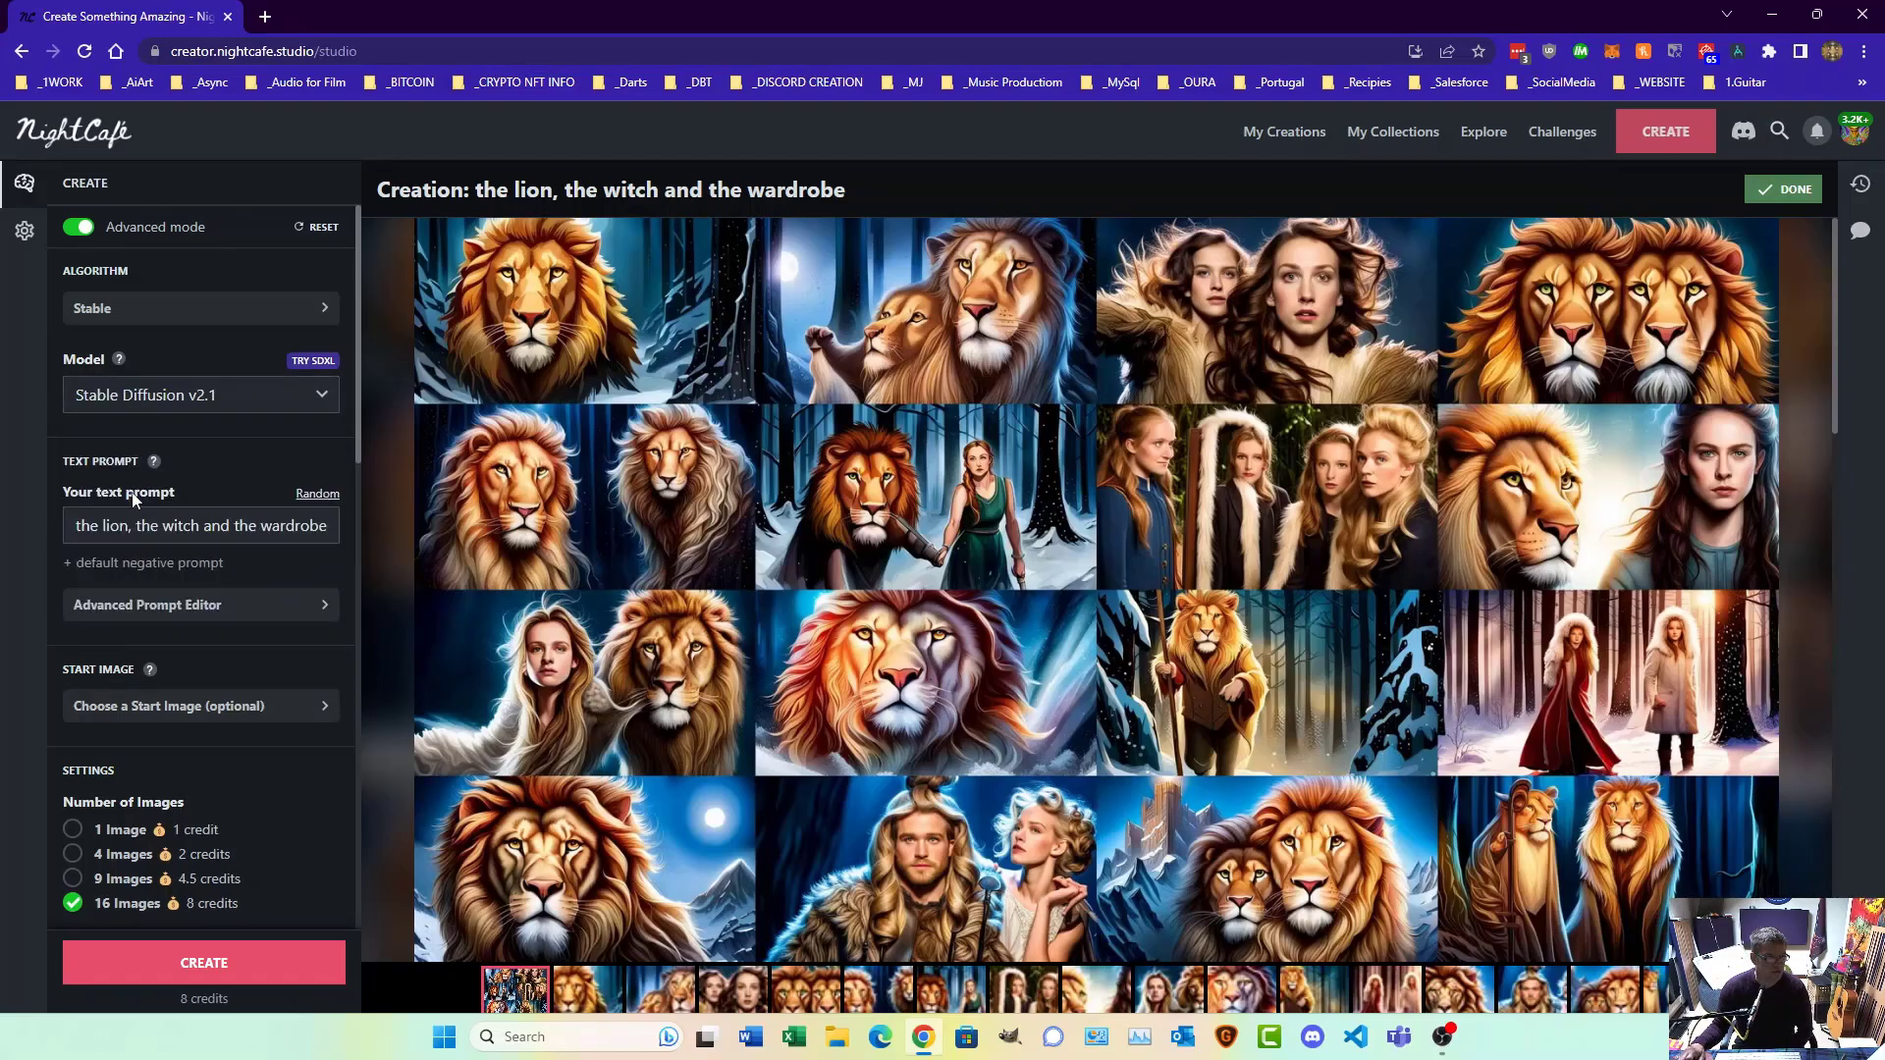
{"action": "scroll", "coordinate": [135, 495], "scroll_direction": "down", "scroll_amount": 10}
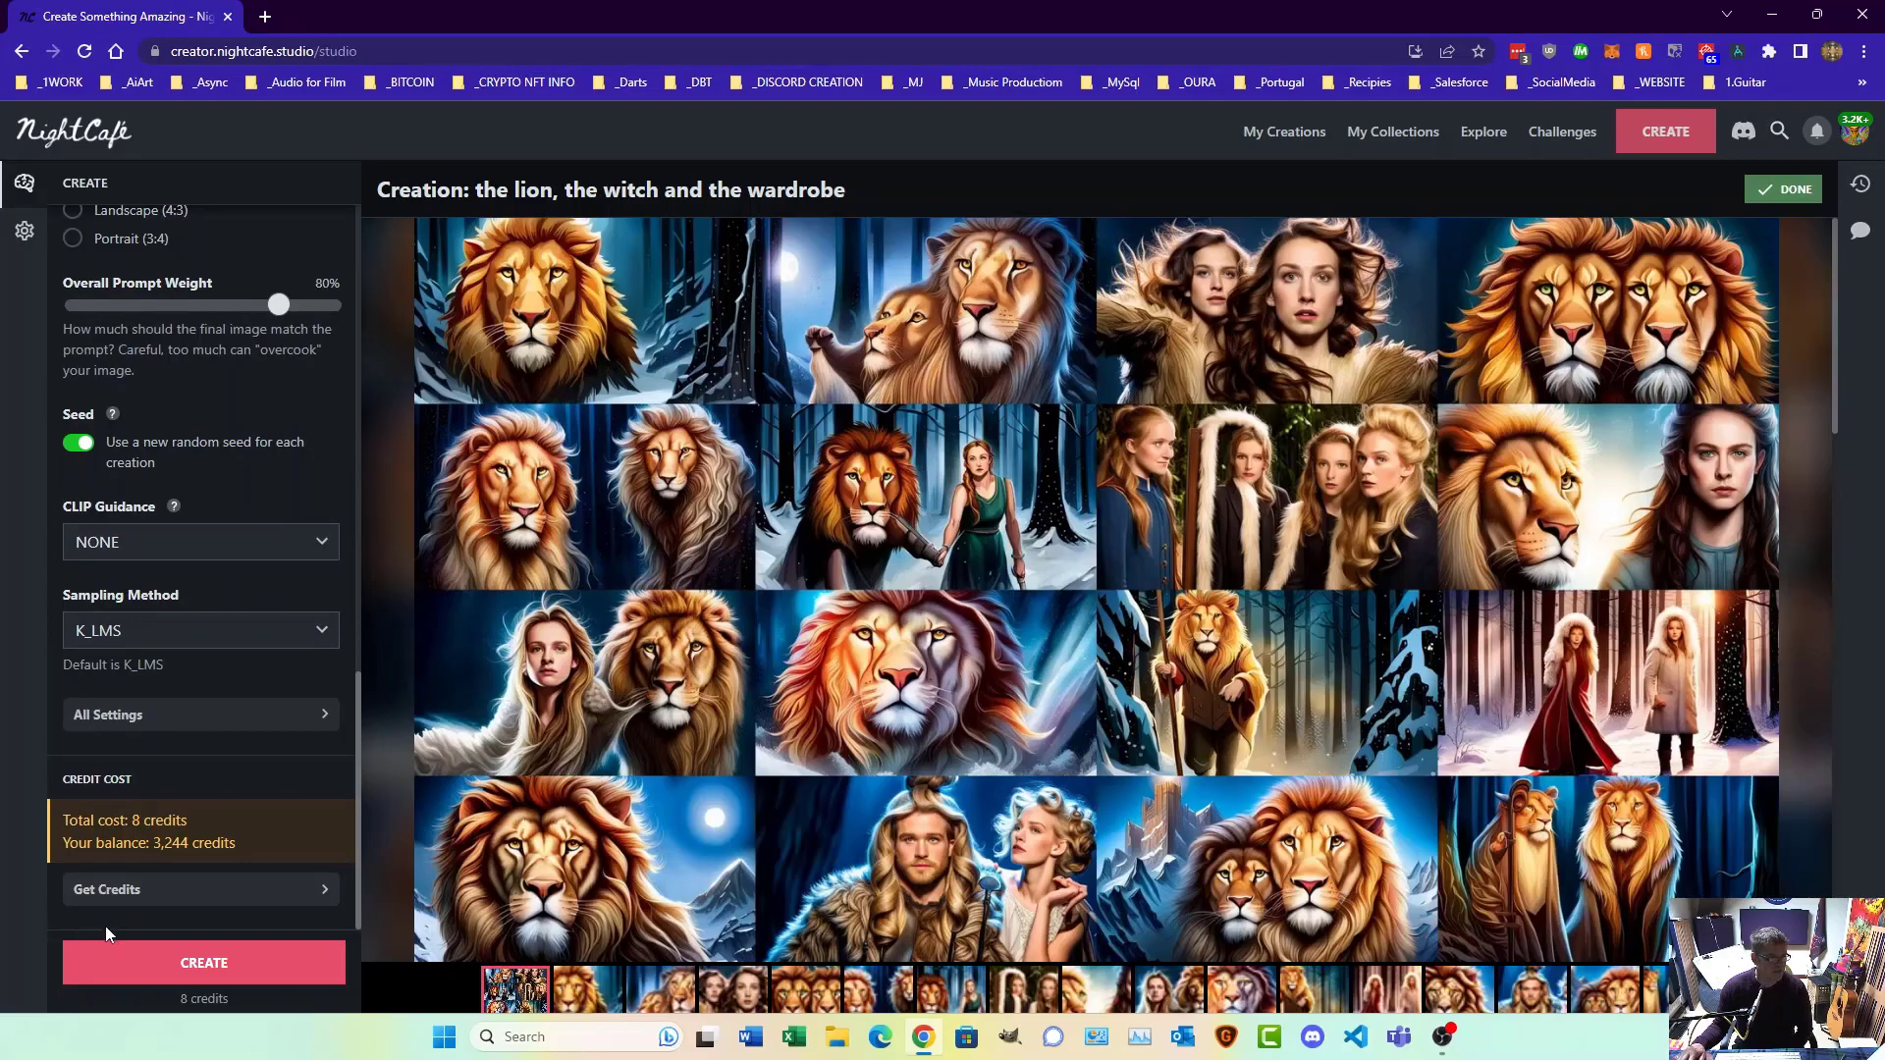
{"action": "left_click", "coordinate": [163, 971]}
{"action": "left_click", "coordinate": [1064, 636]}
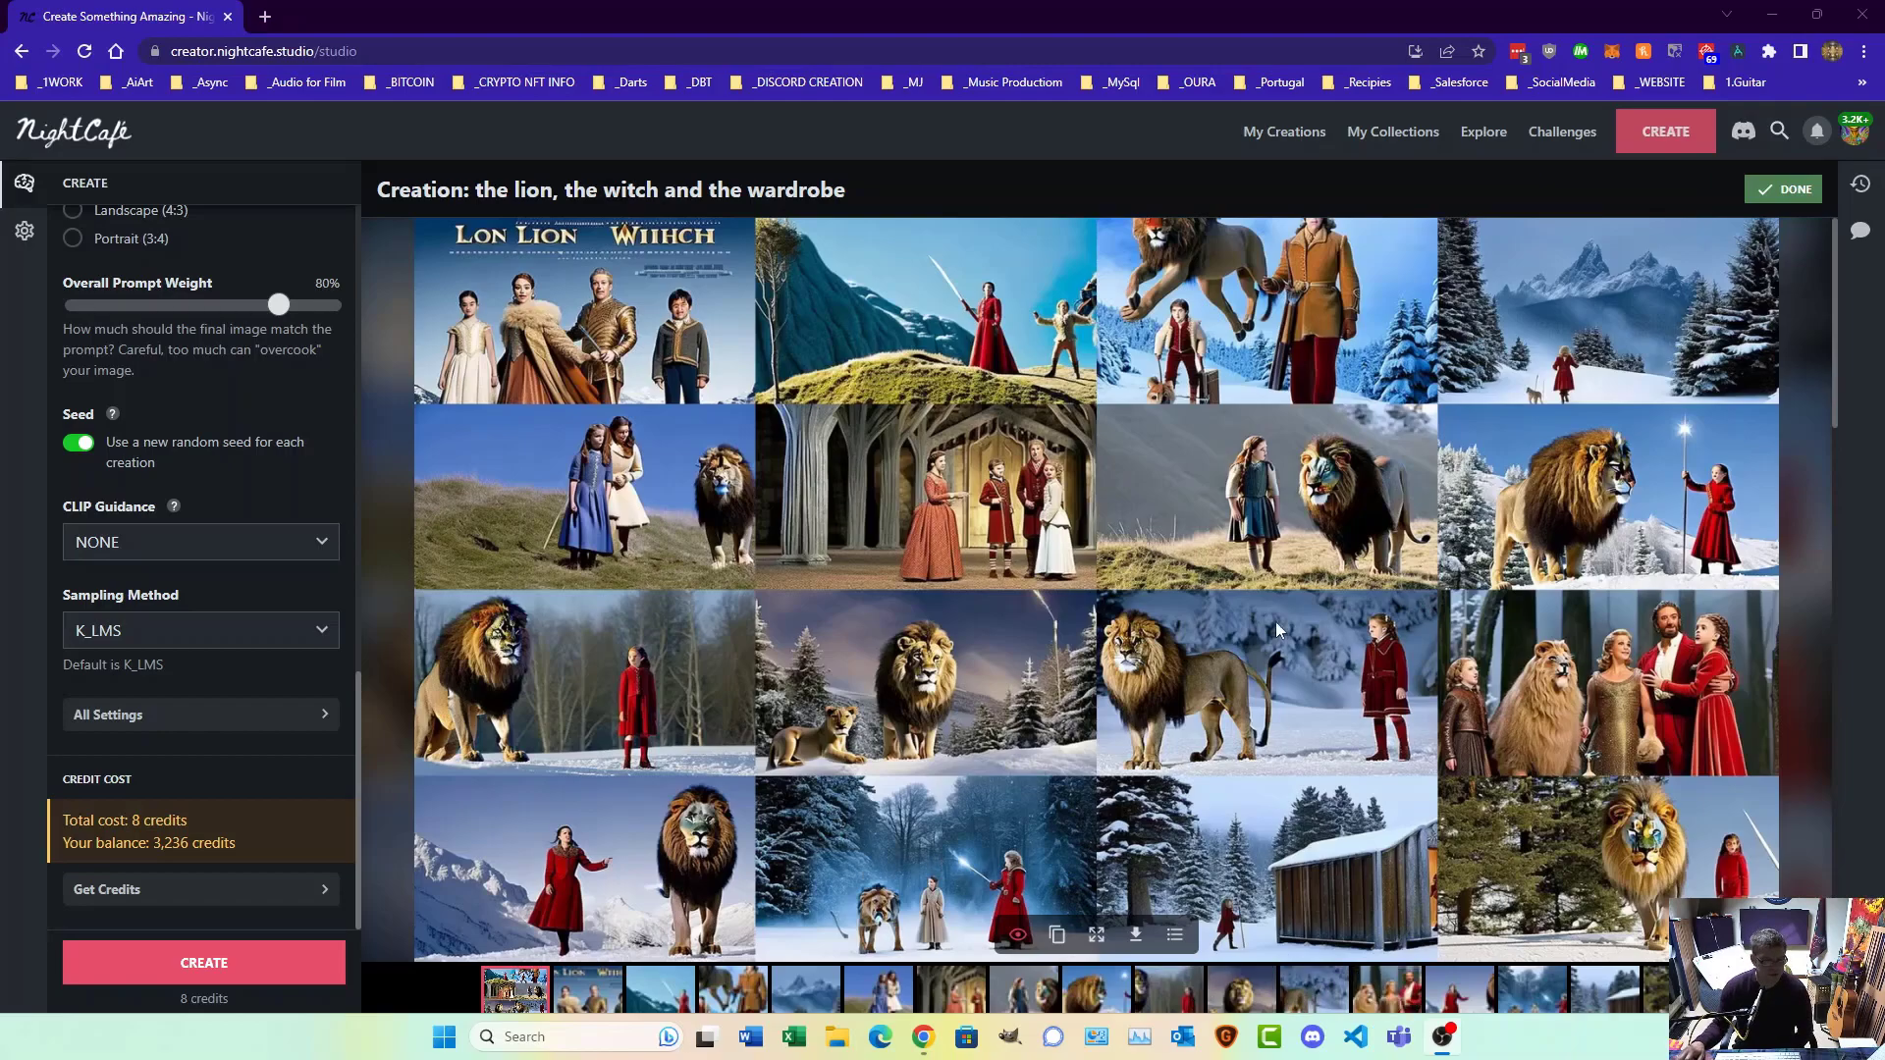
Step: Browse the results, including the snowy lion-and-witch, red-coated woman, and girl beside the lion
{"action": "left_click", "coordinate": [661, 988]}
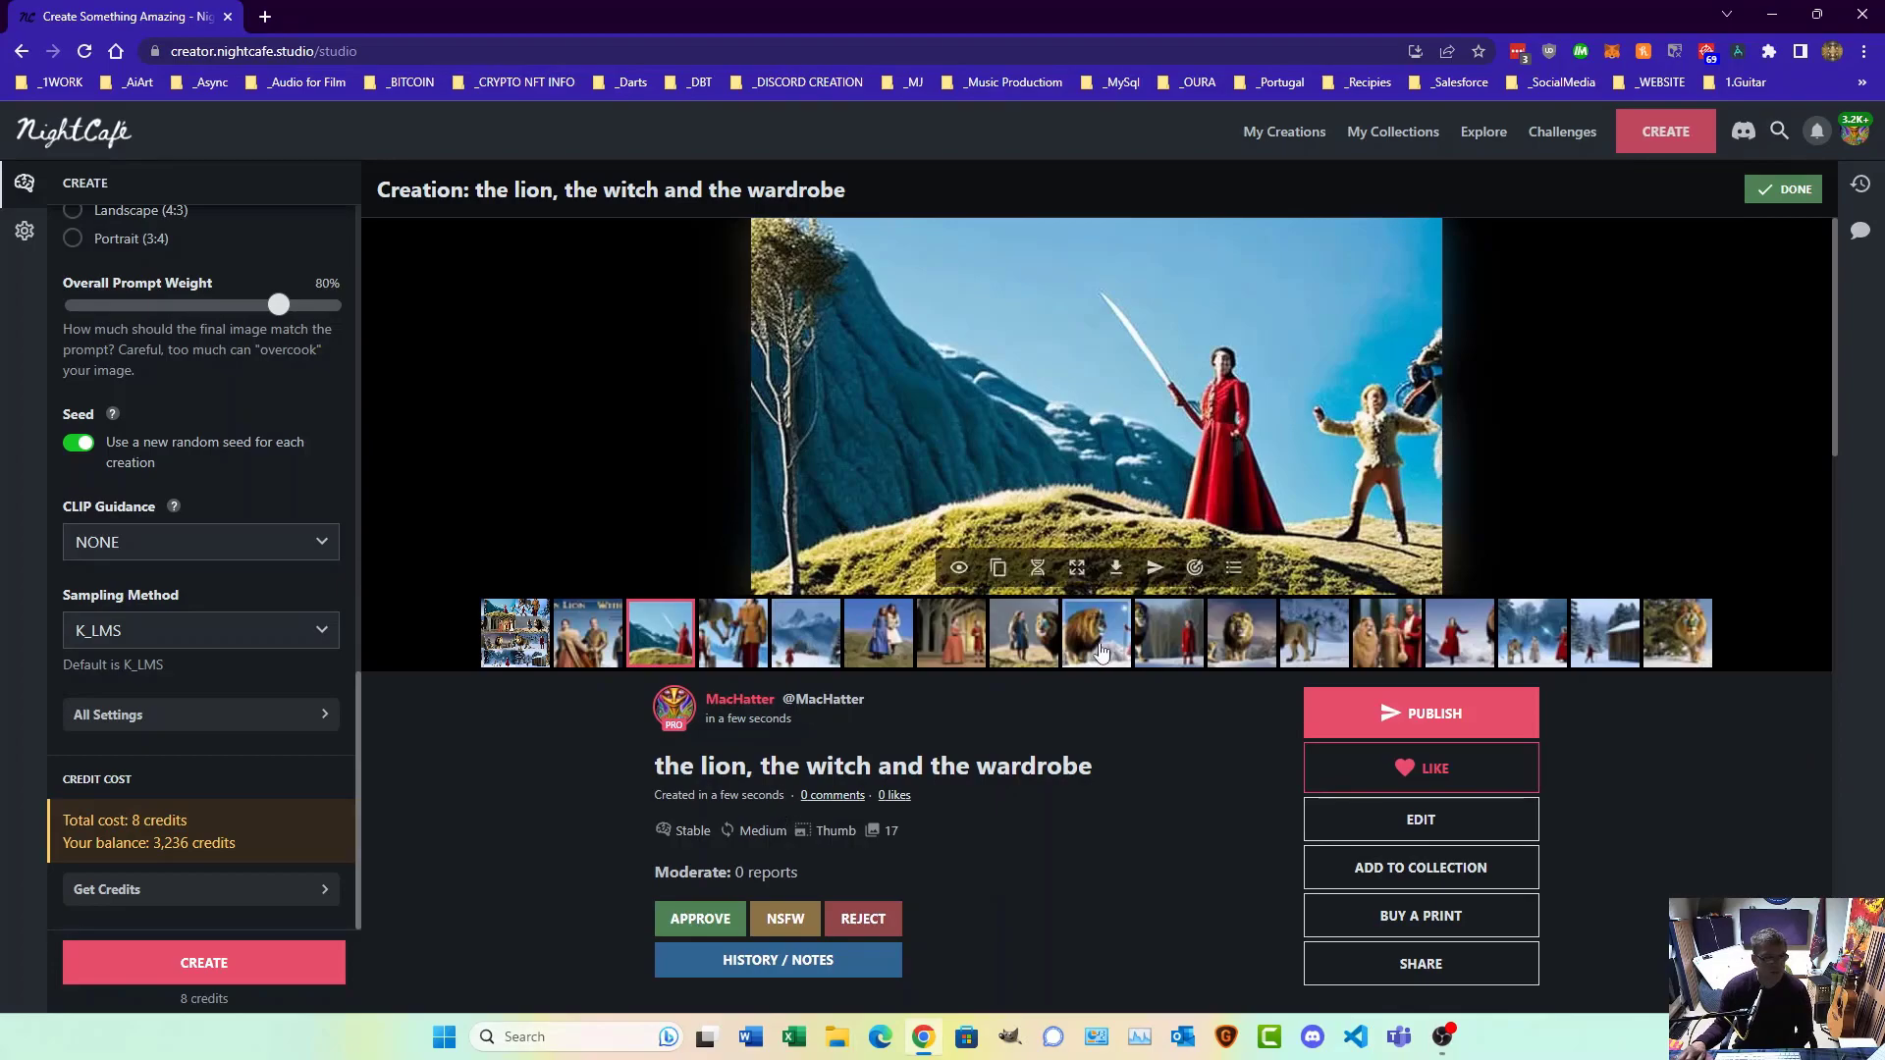
{"action": "left_click", "coordinate": [1529, 651]}
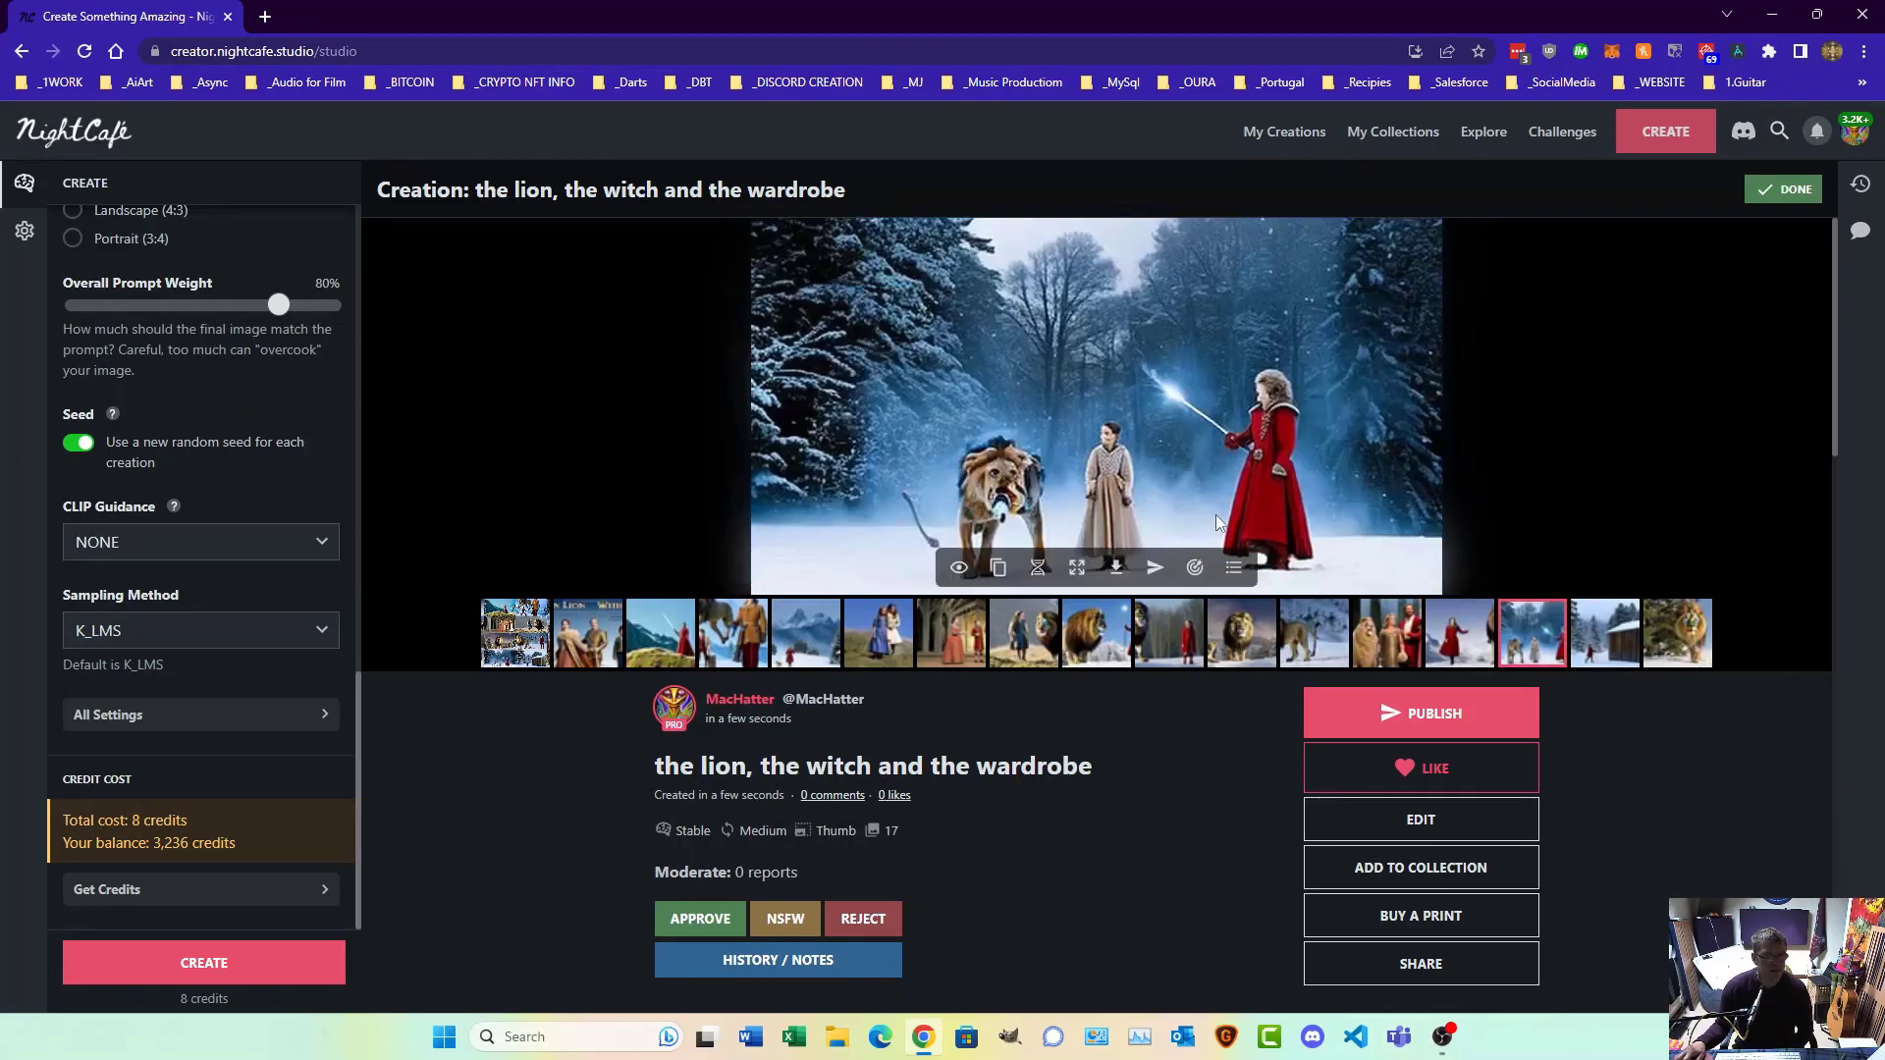
{"action": "left_click", "coordinate": [580, 638]}
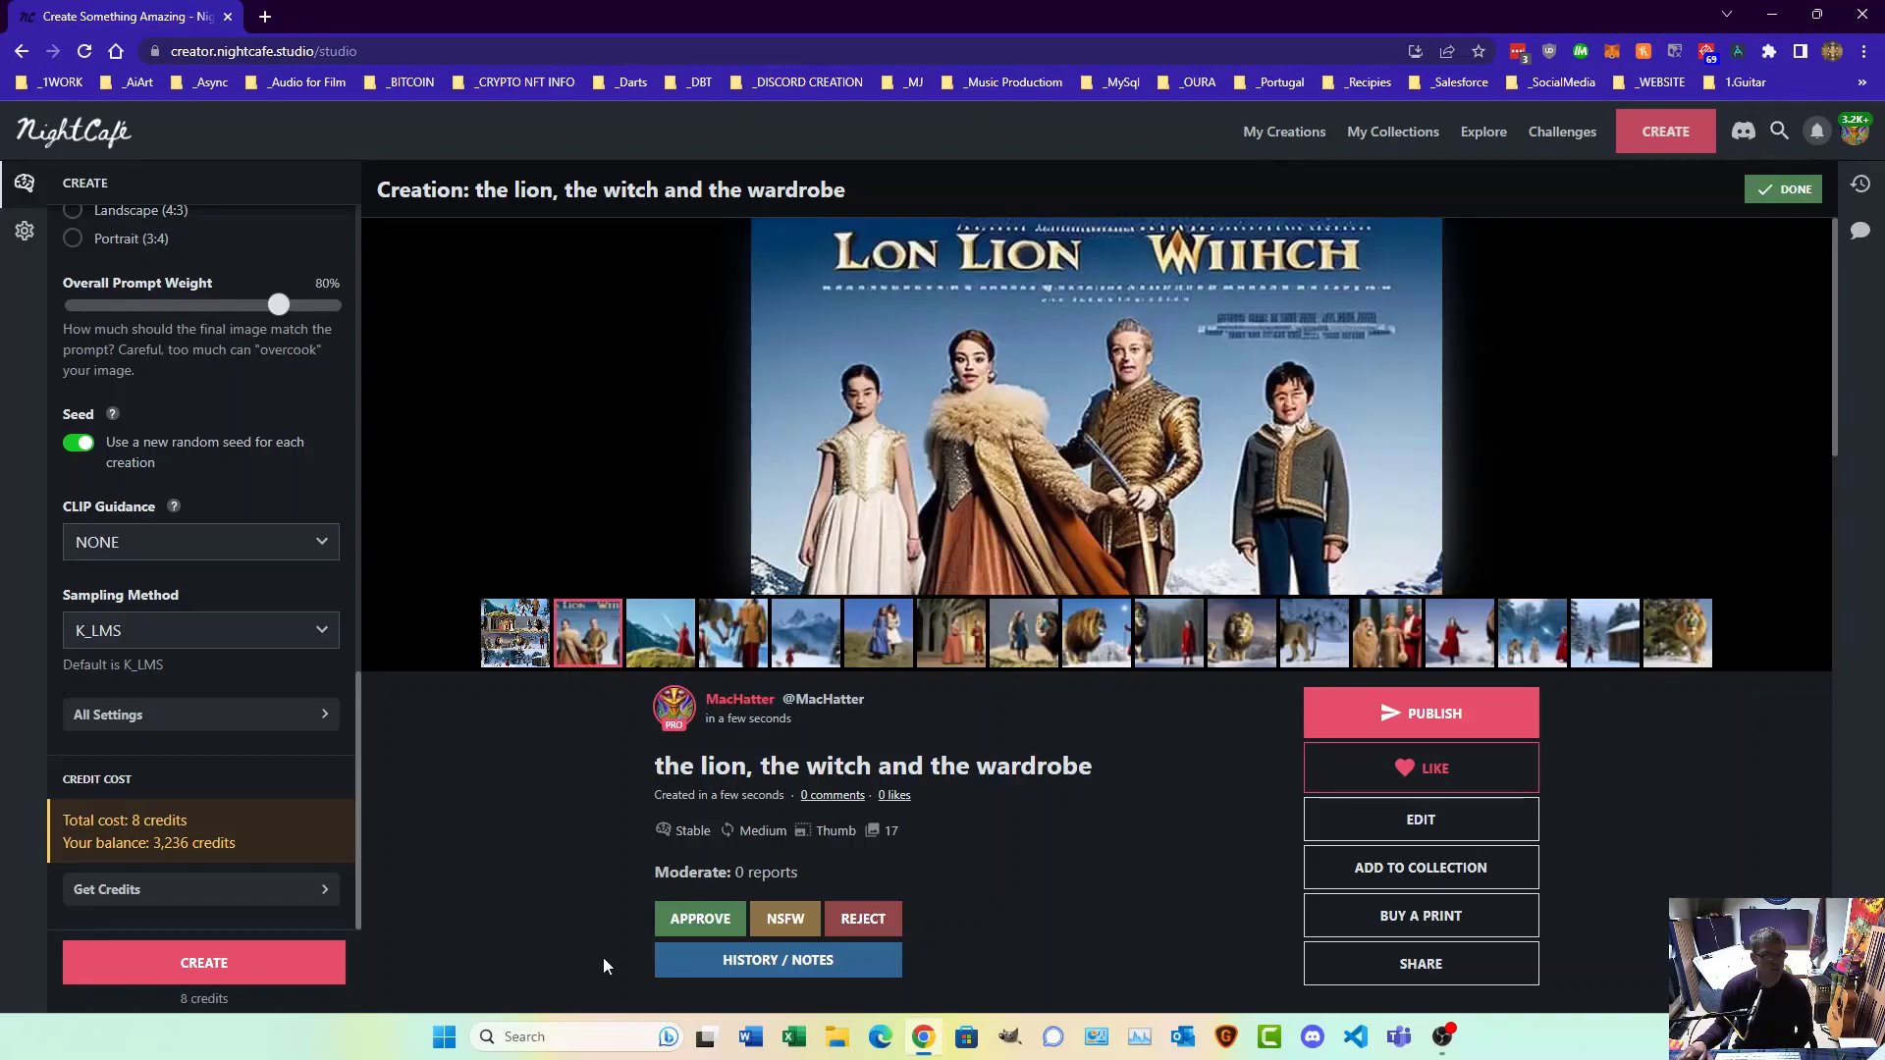
{"action": "left_click", "coordinate": [675, 650]}
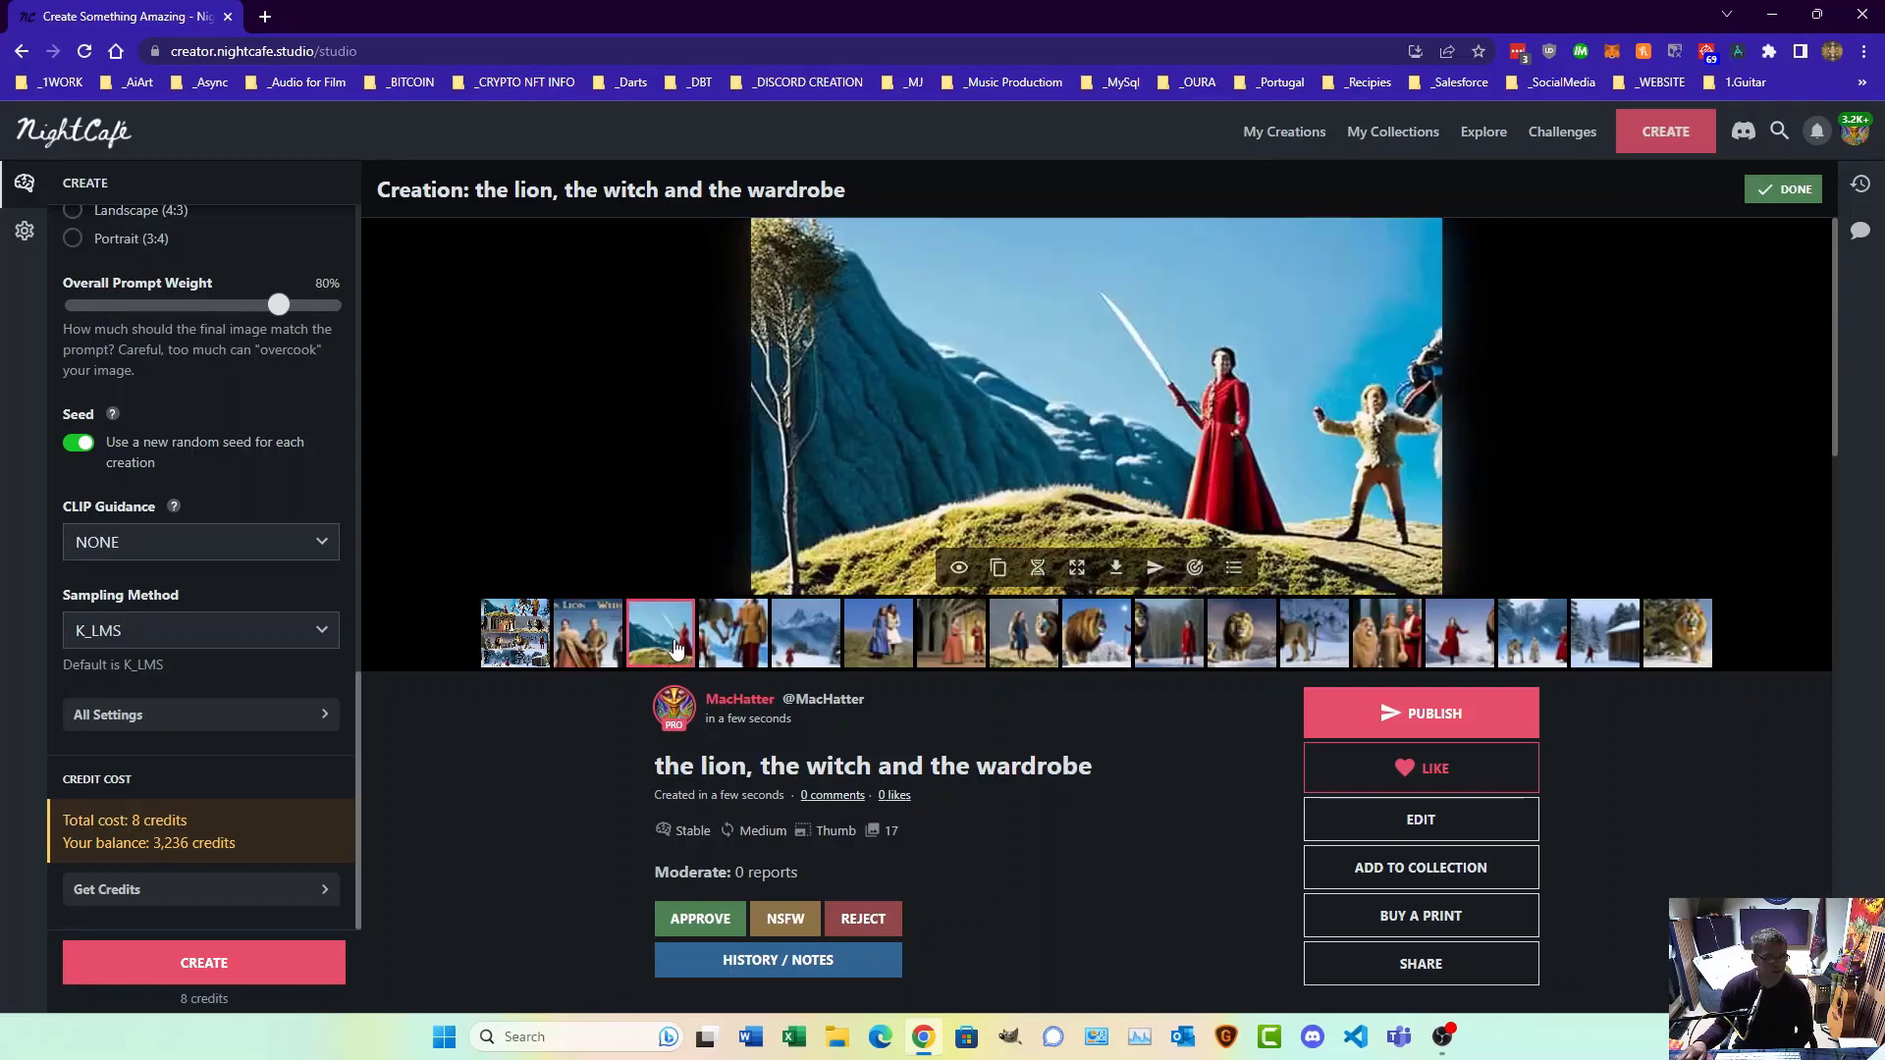
{"action": "left_click", "coordinate": [744, 648]}
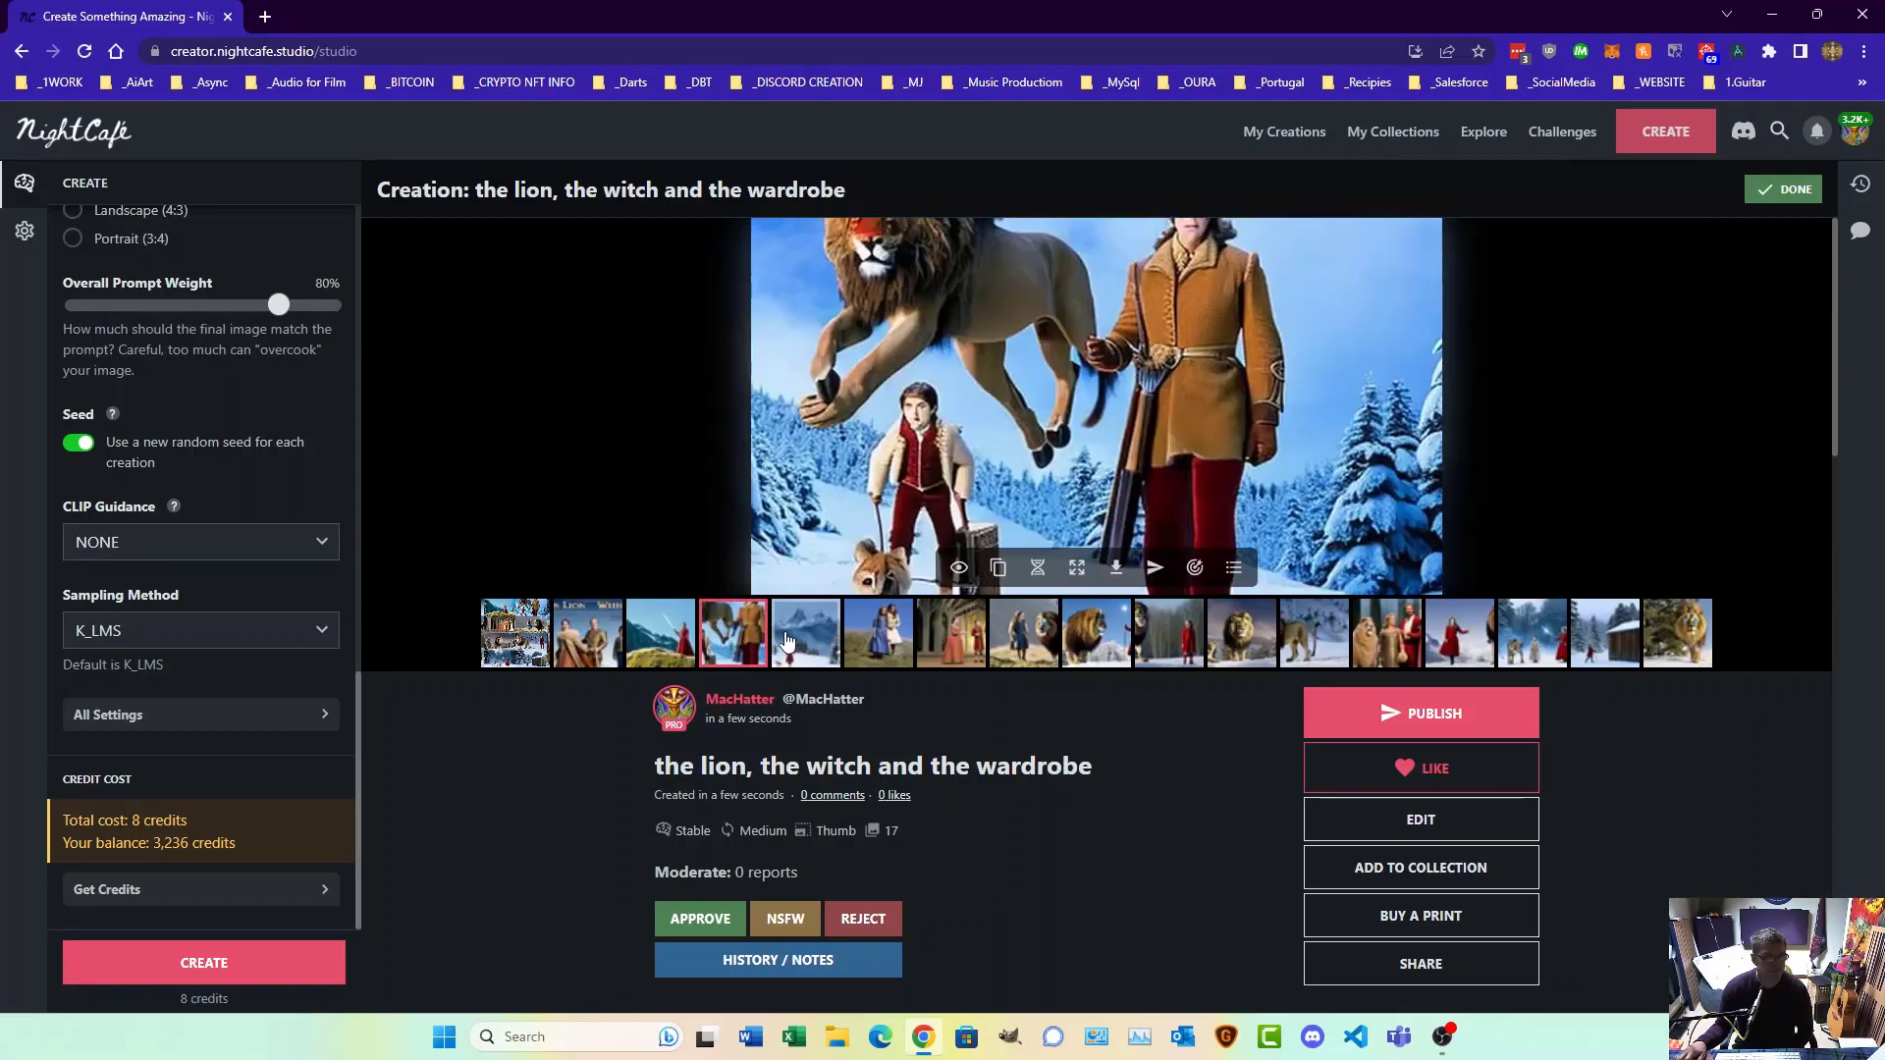
{"action": "left_click", "coordinate": [786, 640]}
{"action": "left_click", "coordinate": [874, 638]}
{"action": "left_click", "coordinate": [965, 643]}
{"action": "left_click", "coordinate": [1024, 636]}
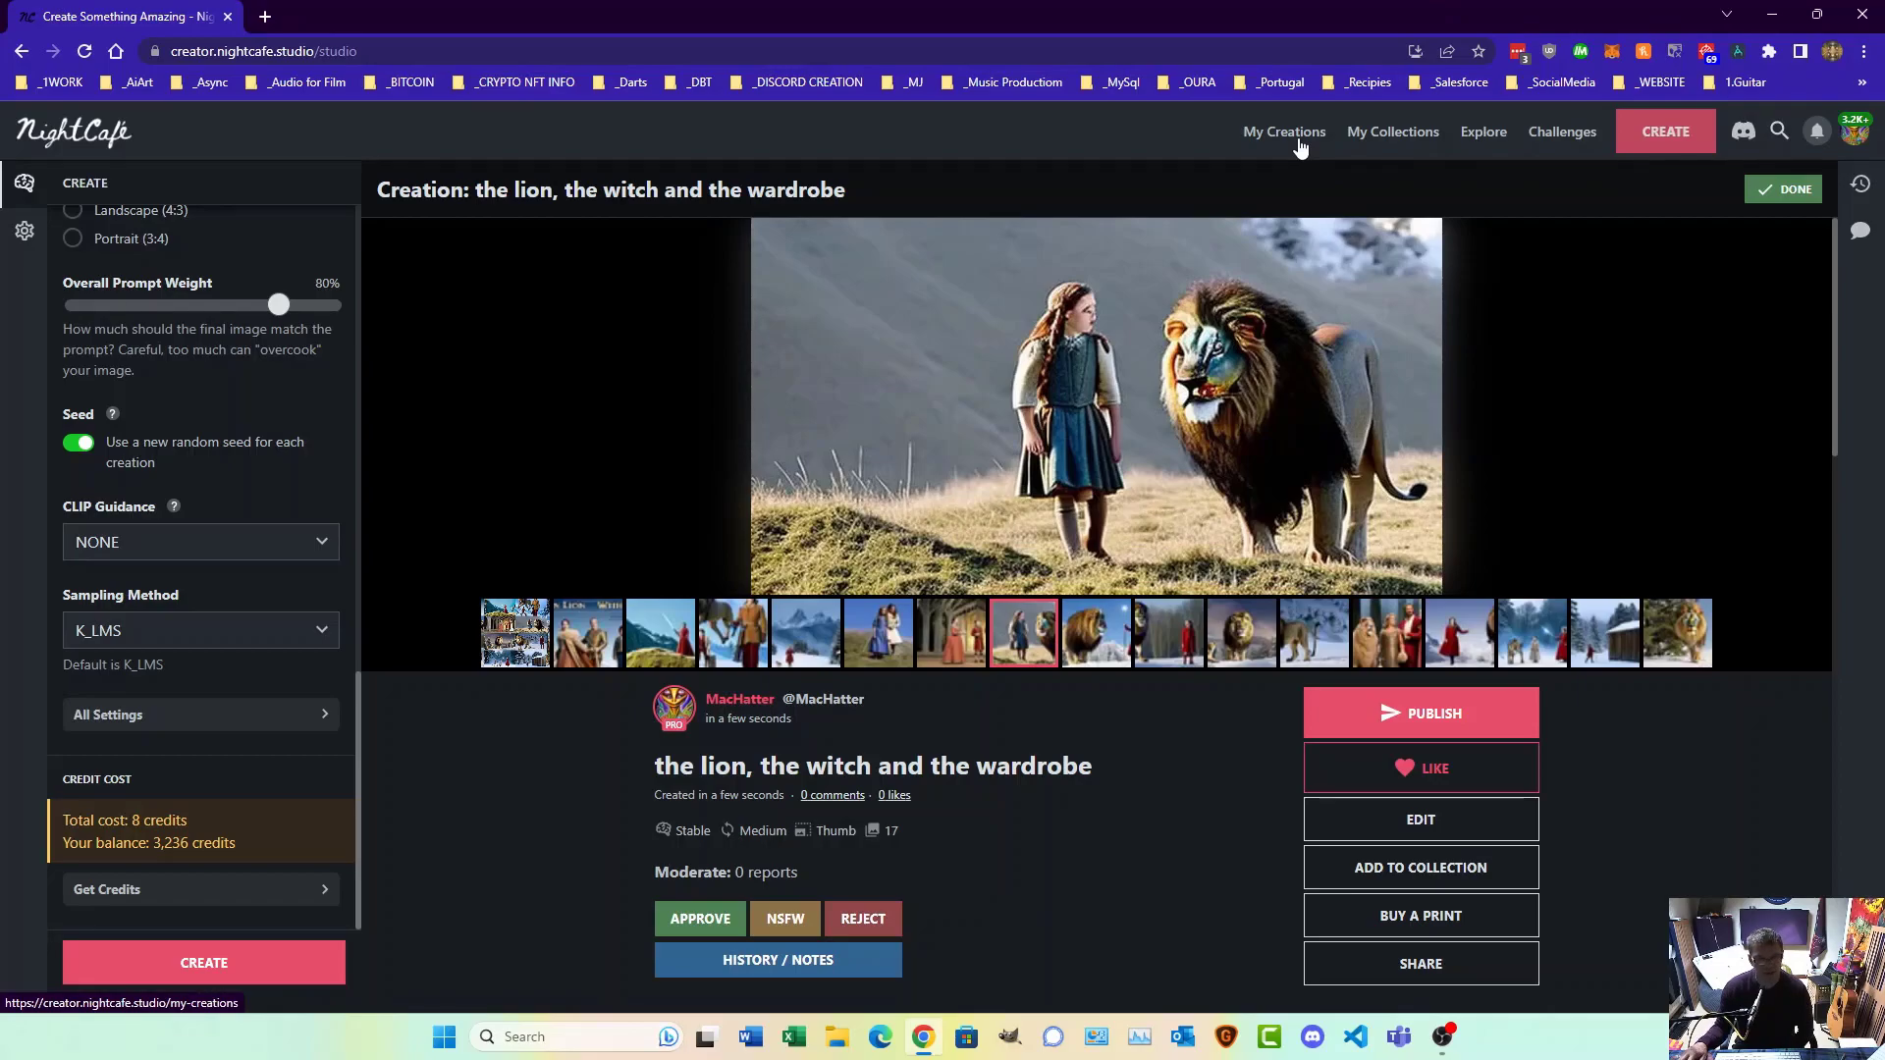
{"action": "scroll", "coordinate": [260, 479], "scroll_direction": "up", "scroll_amount": 10}
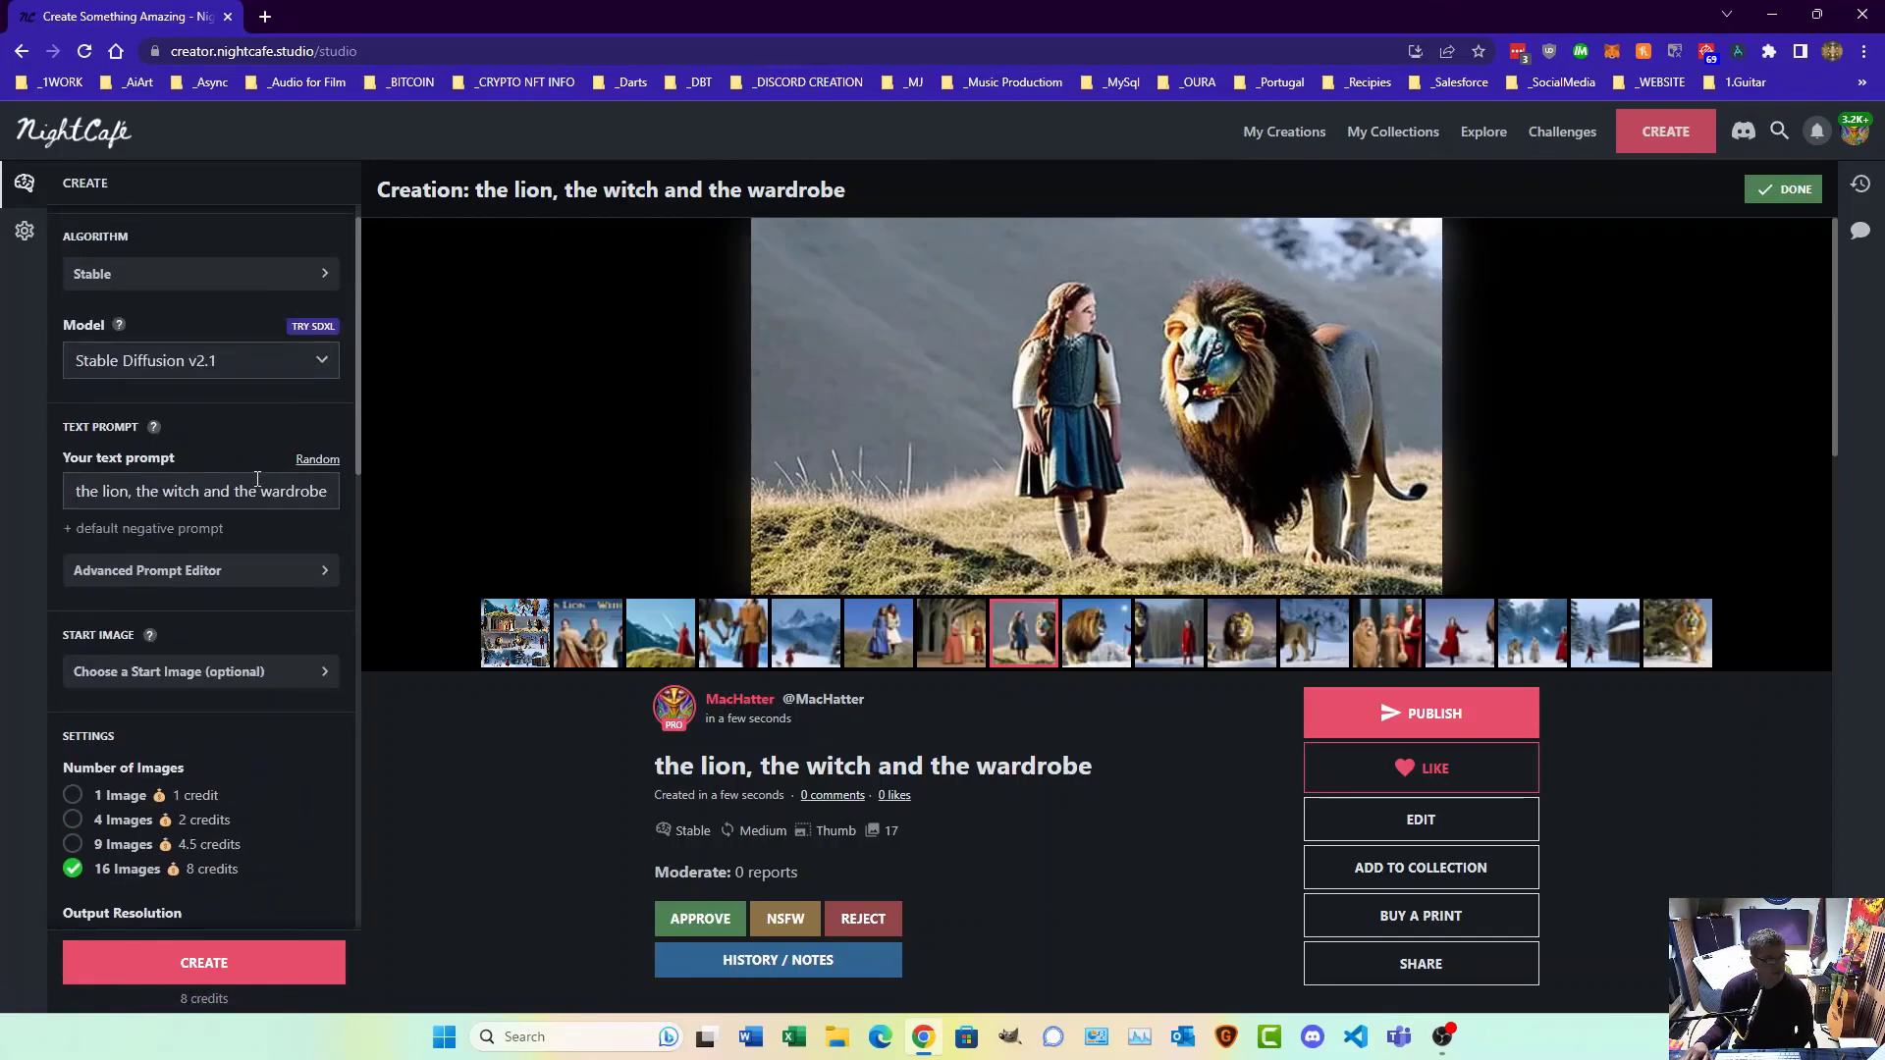